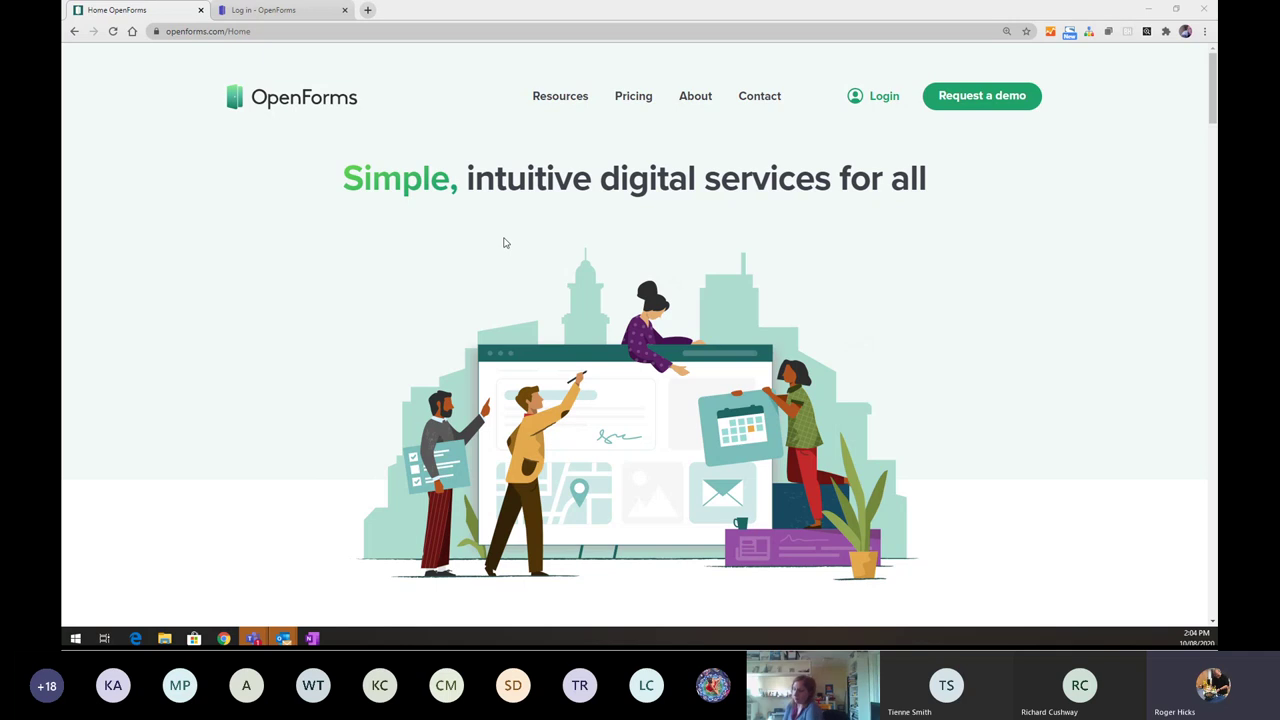
- Log in to the OpenForms admin account to reach the All my workspaces list of 24 forms
left_click(295, 10)
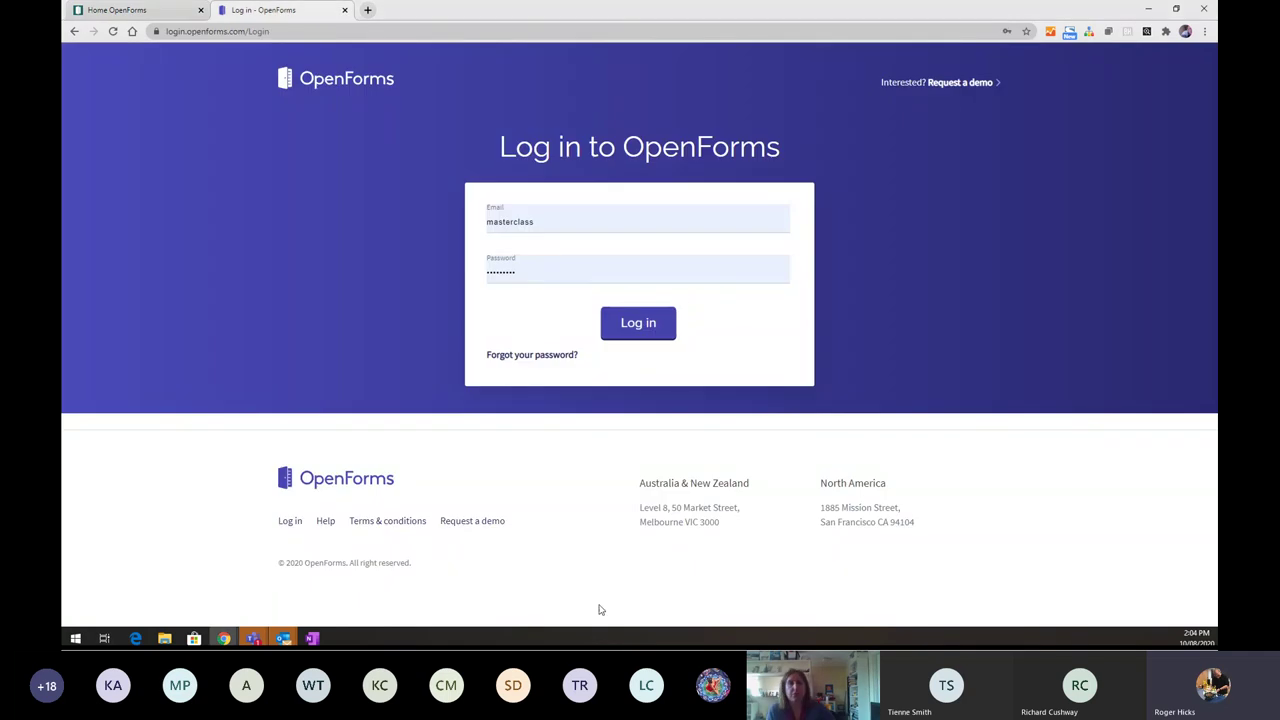
left_click(634, 324)
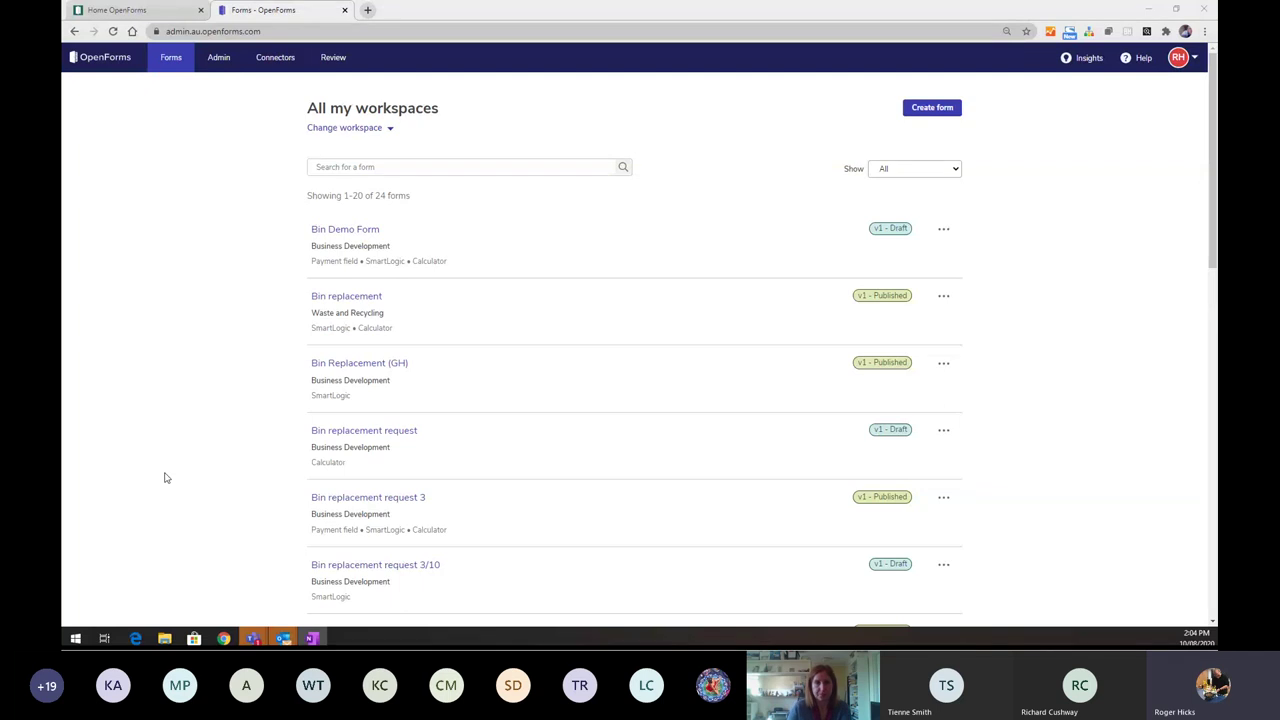
- Show the workspace choices: Business Development, Information Technology and Waste and Recycling
mouse_move(255, 641)
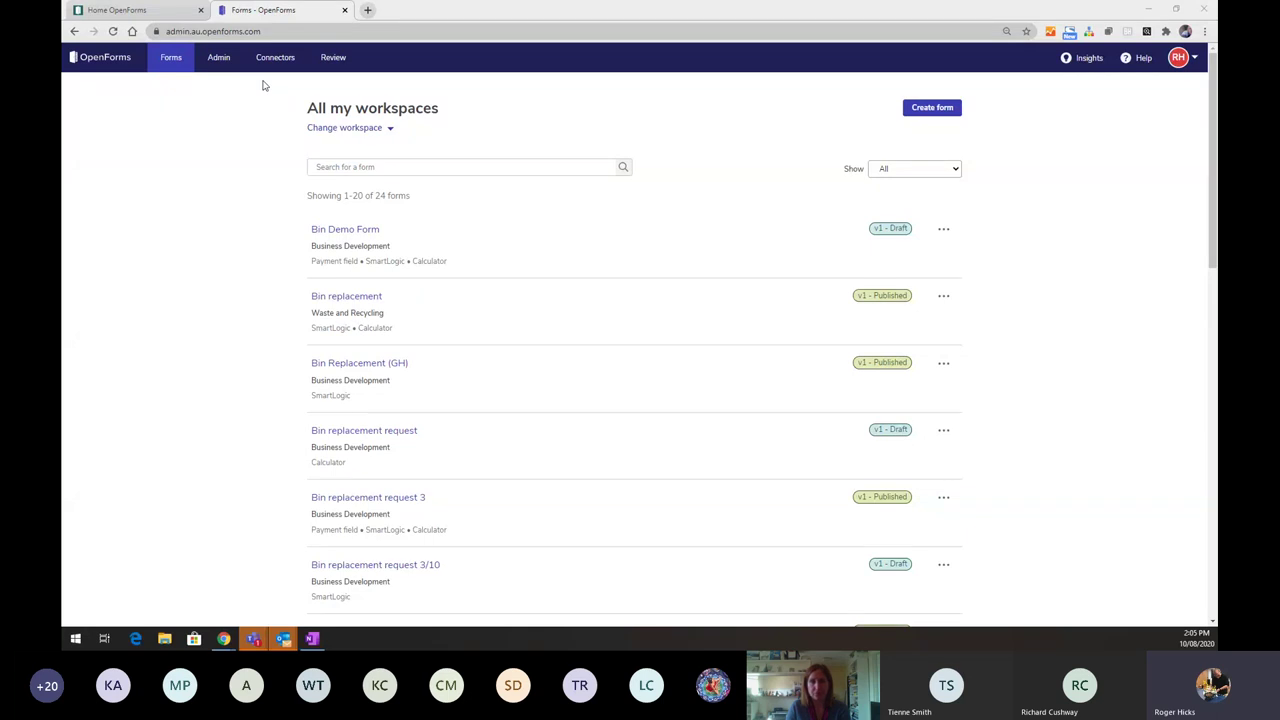
left_click(389, 130)
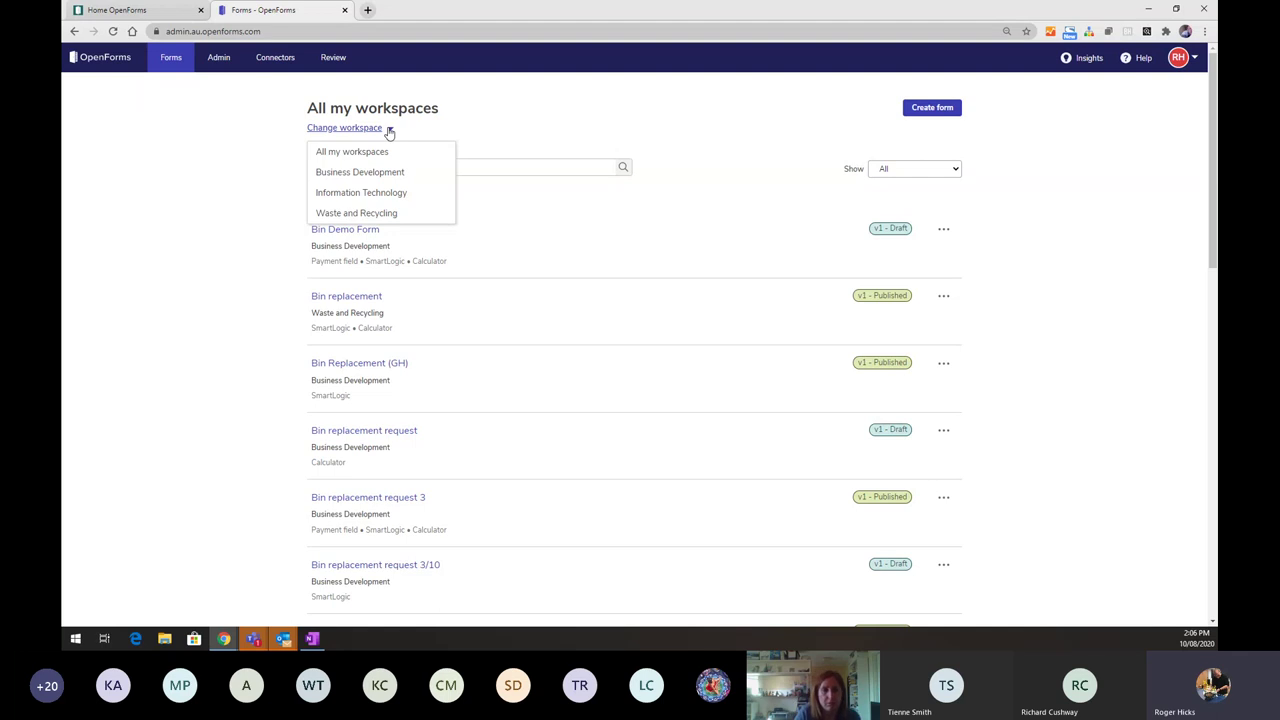
- Browse the admin Users, Buttons, text and messages, themes, answer lists and field sets pages
left_click(213, 58)
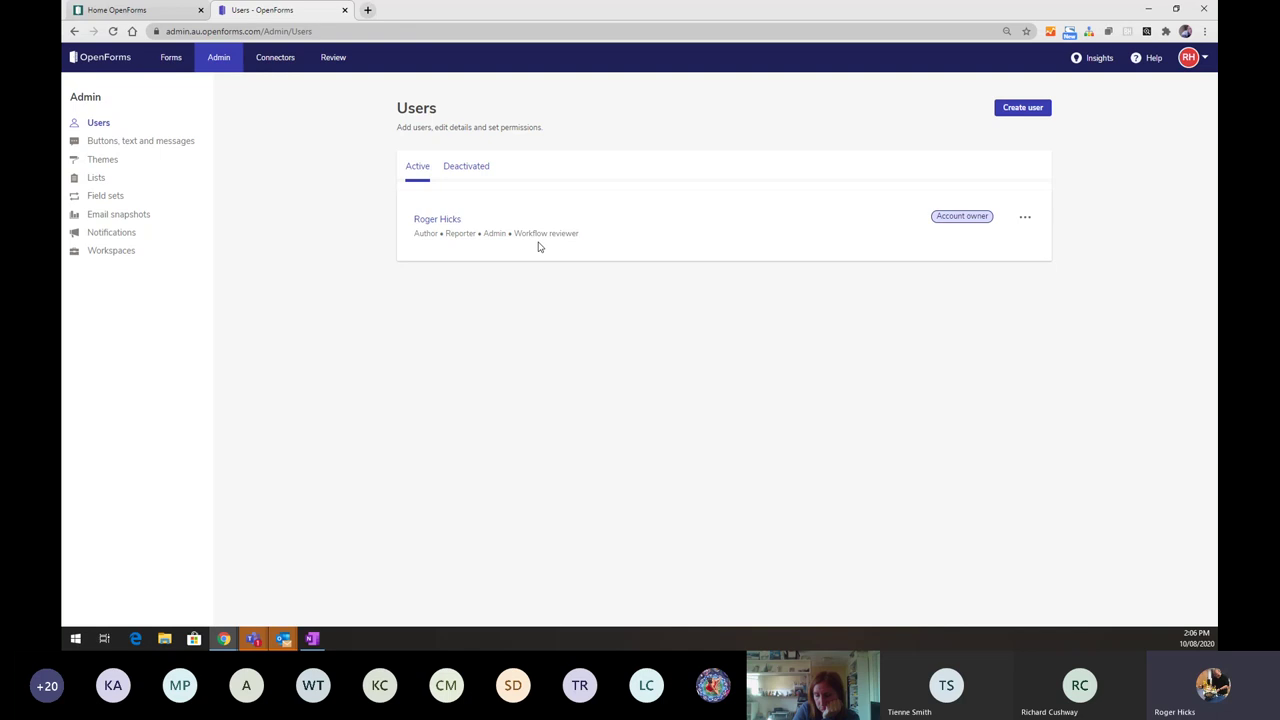
left_click(155, 146)
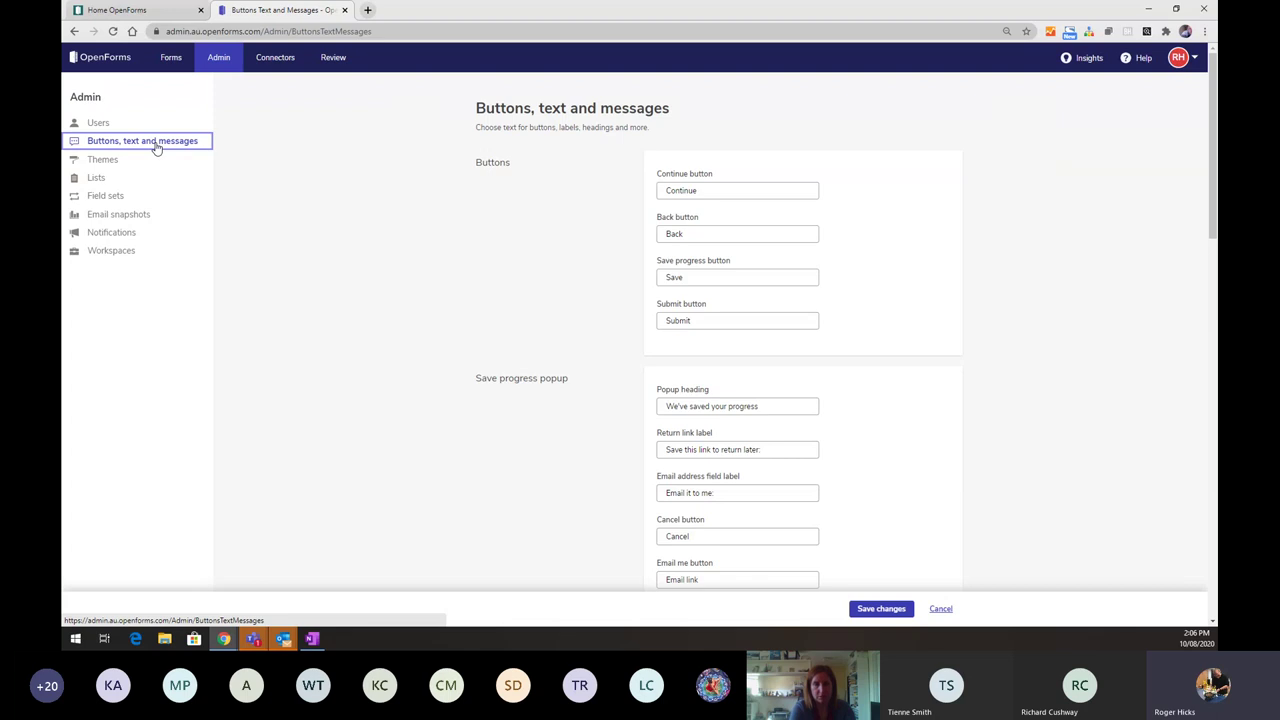
left_click(131, 164)
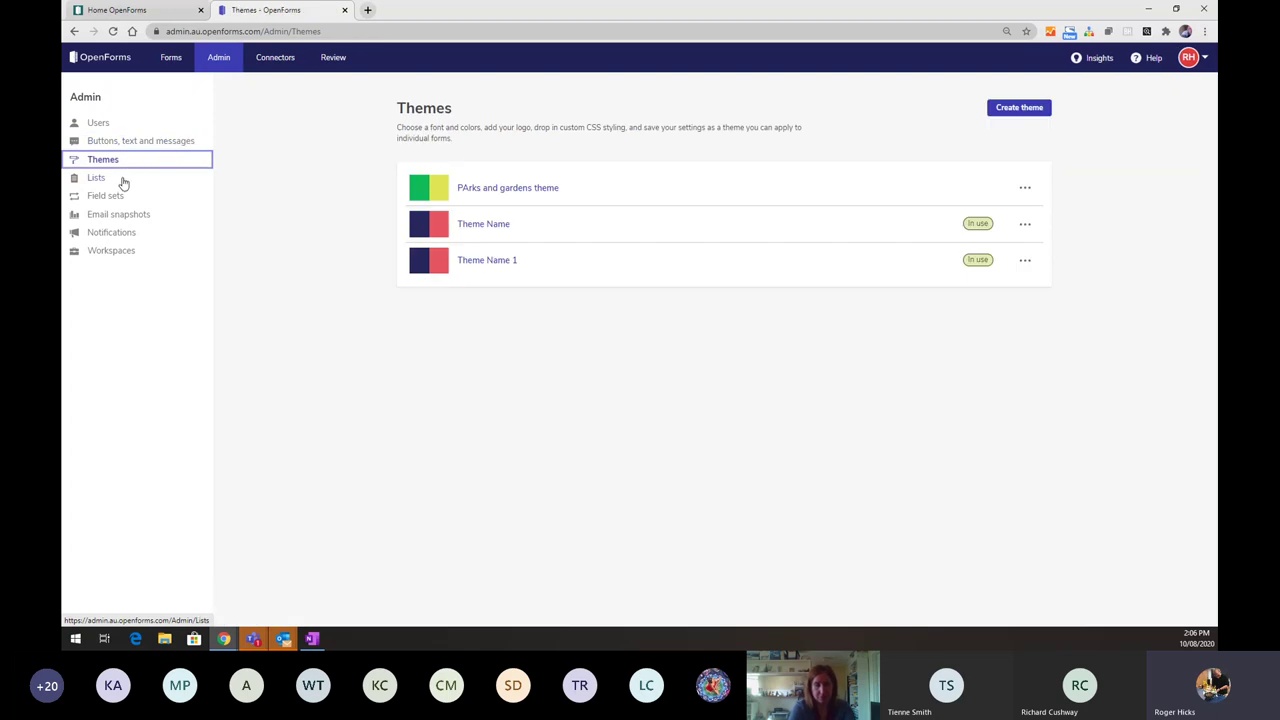
left_click(122, 180)
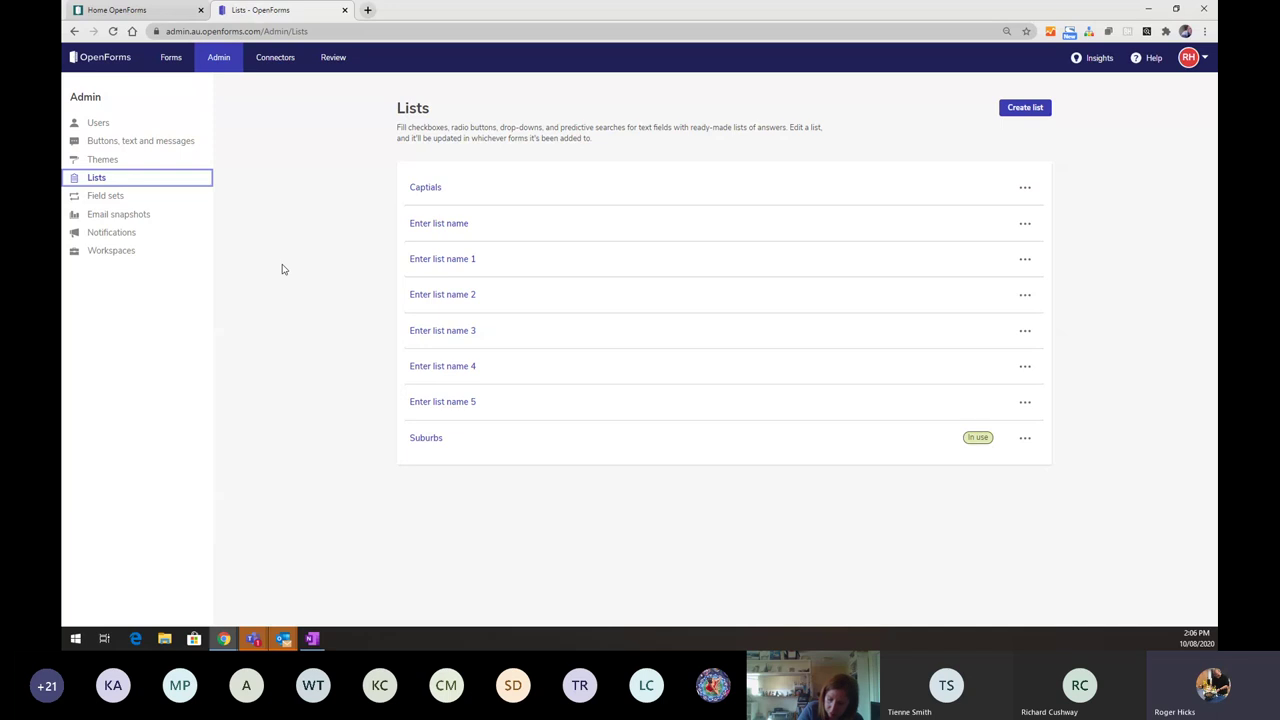
left_click(105, 196)
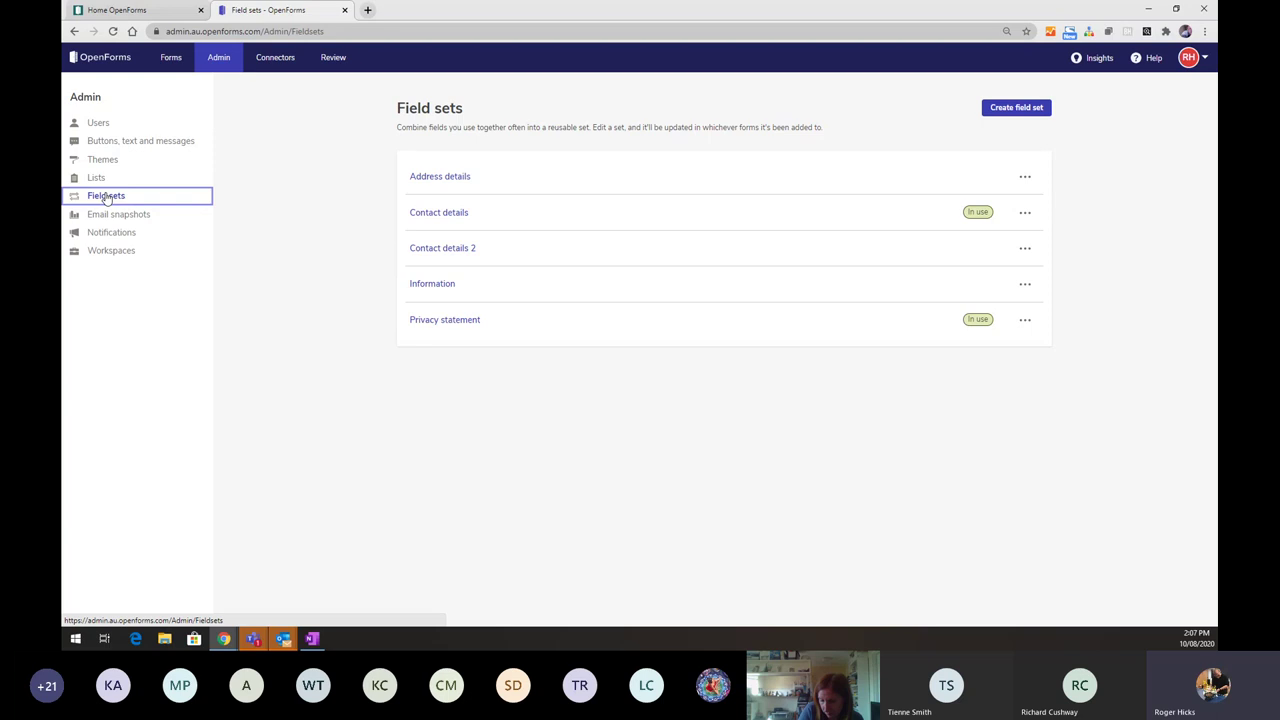
- View the email snapshots, limit notifications and Workspaces pages, ending on the empty Data connections page
left_click(103, 216)
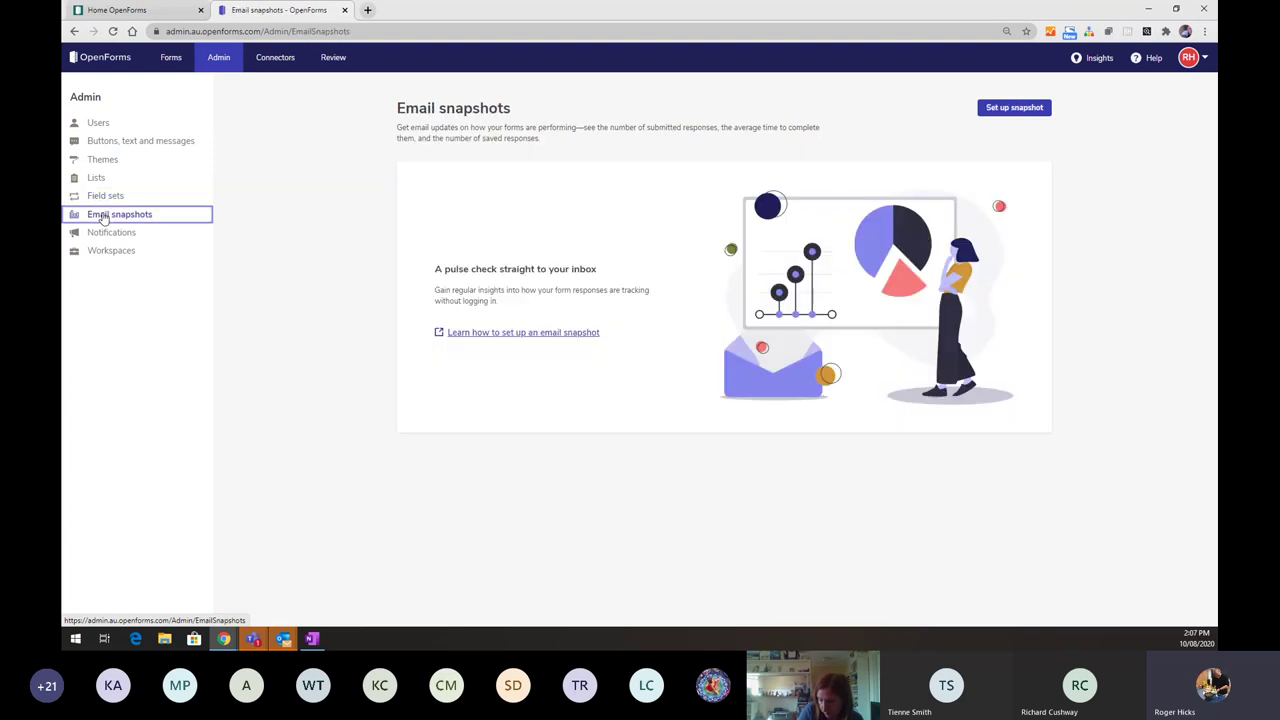
left_click(102, 235)
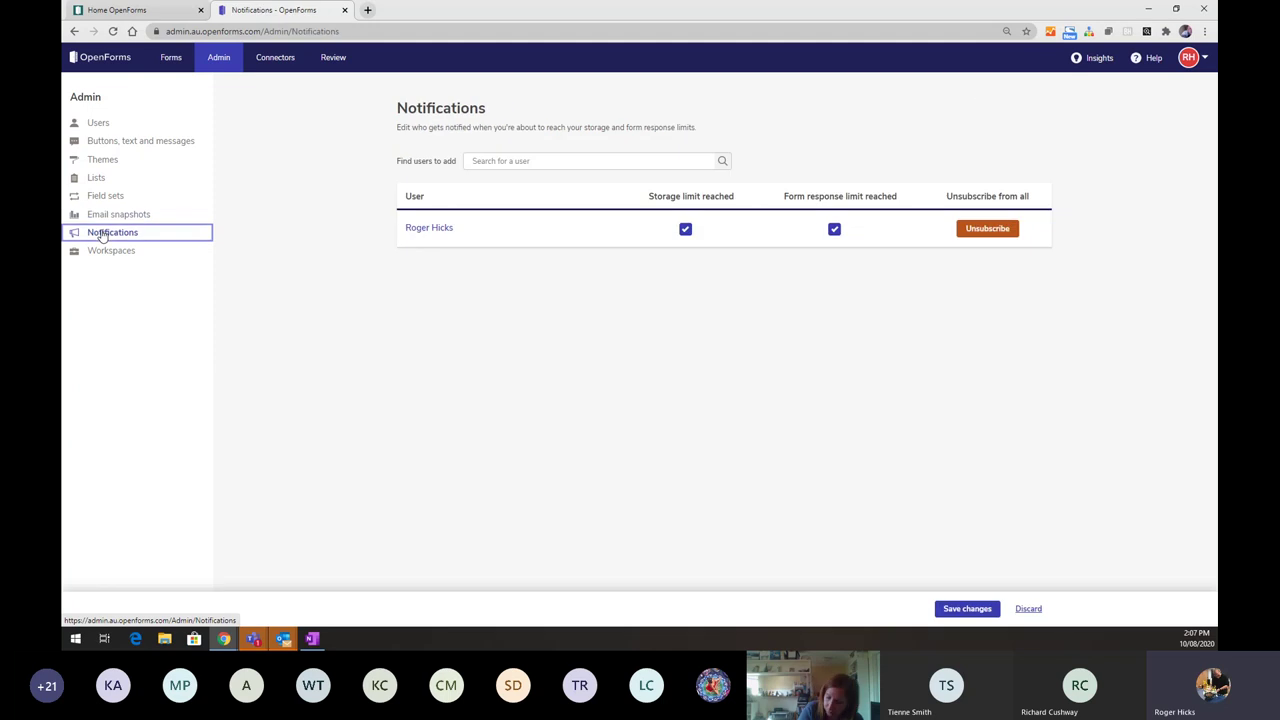
left_click(102, 252)
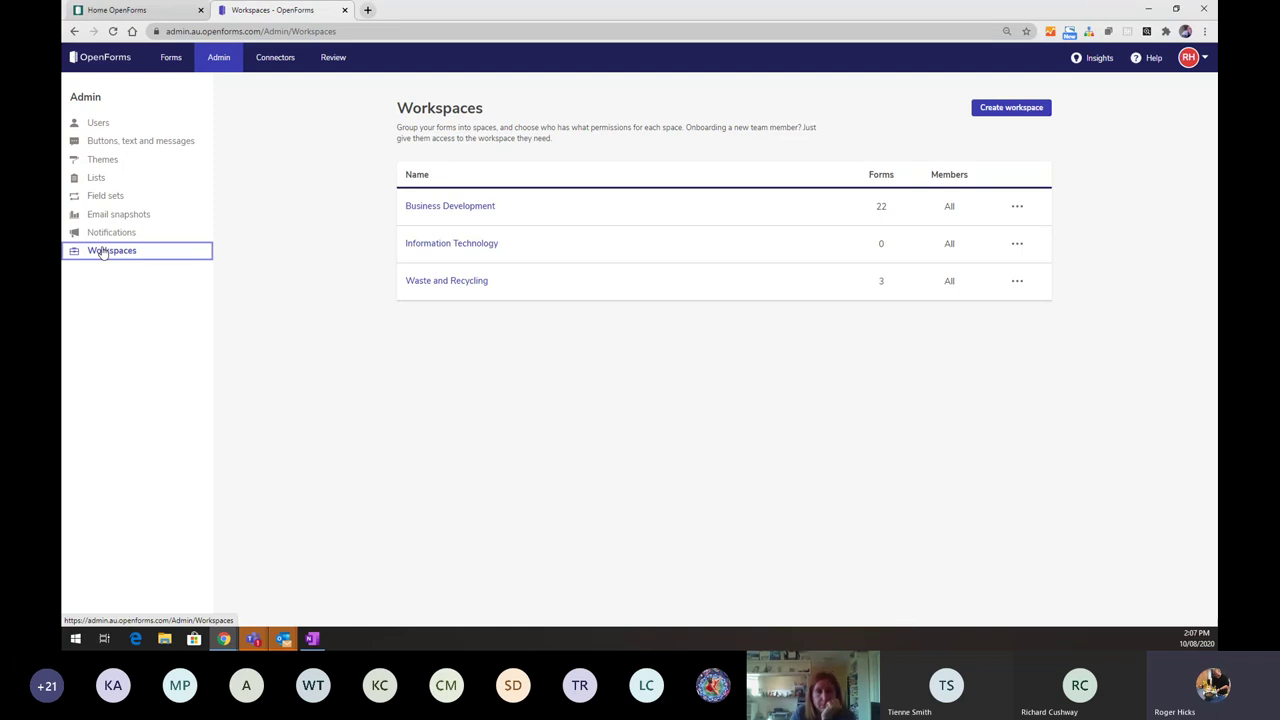
left_click(279, 59)
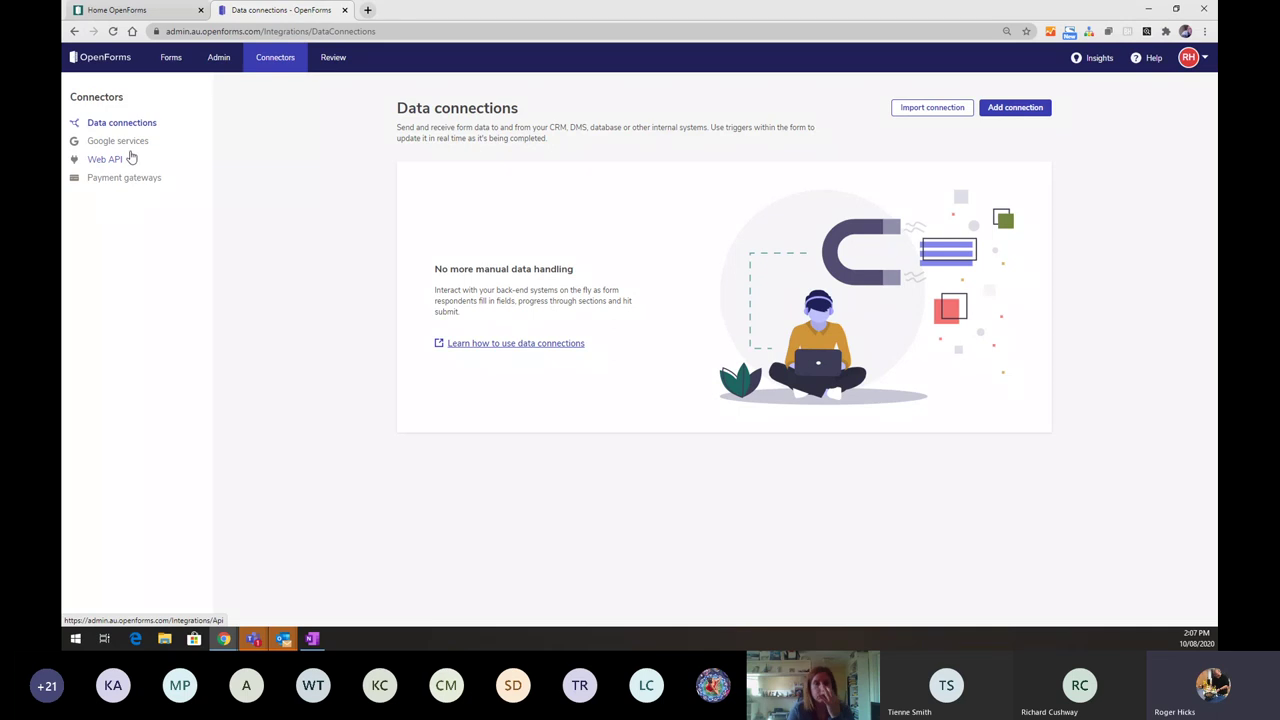
- Review the Google services and Web API connector pages, ending on Payment gateways with POLi in use
left_click(131, 149)
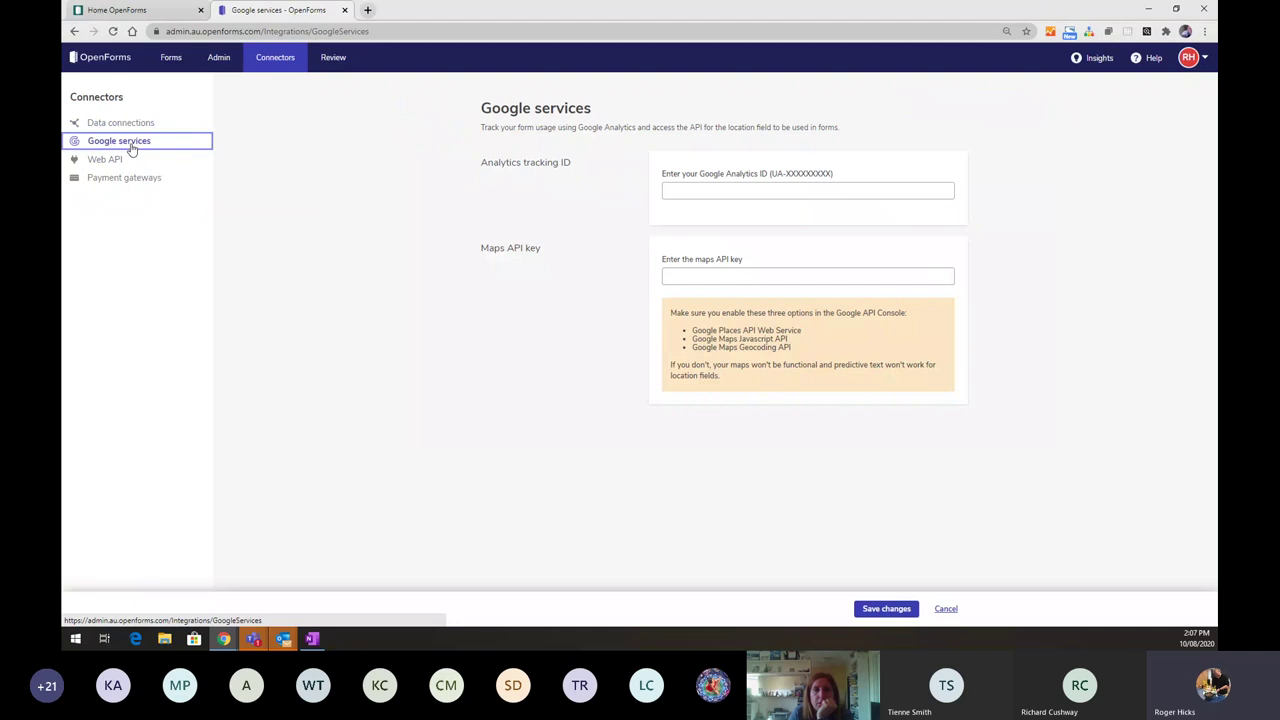
left_click(105, 160)
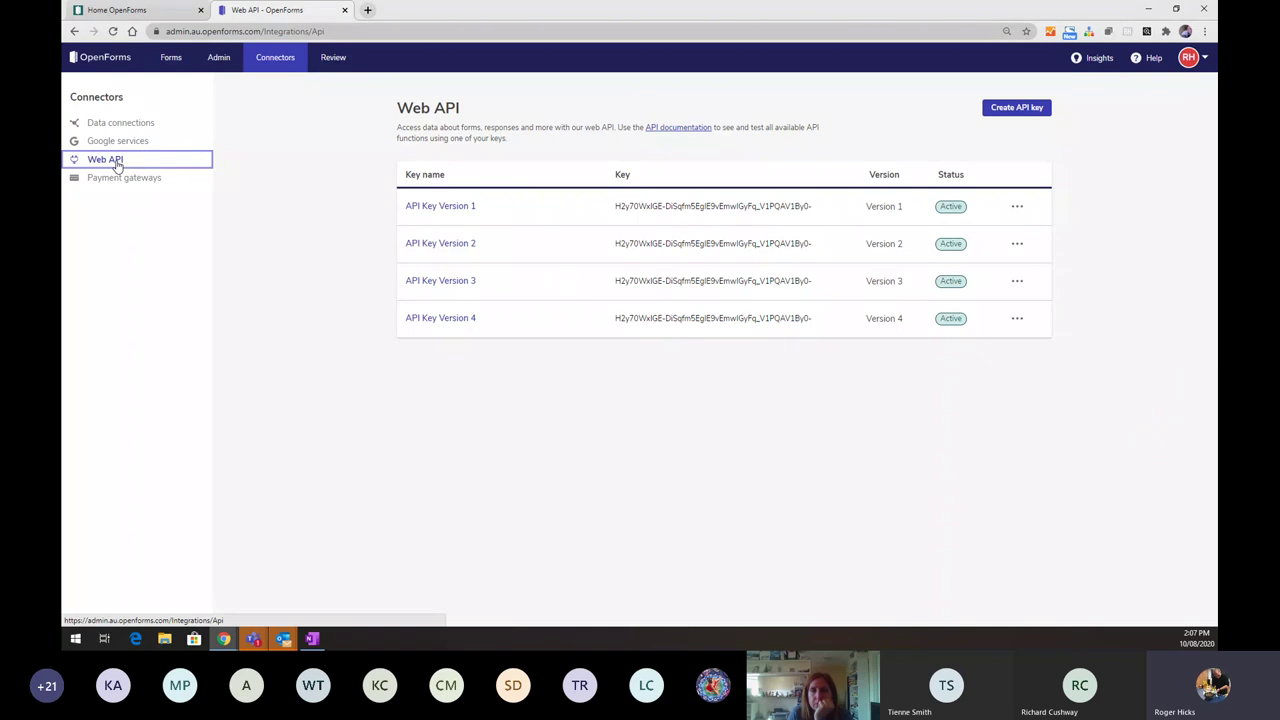
left_click(110, 180)
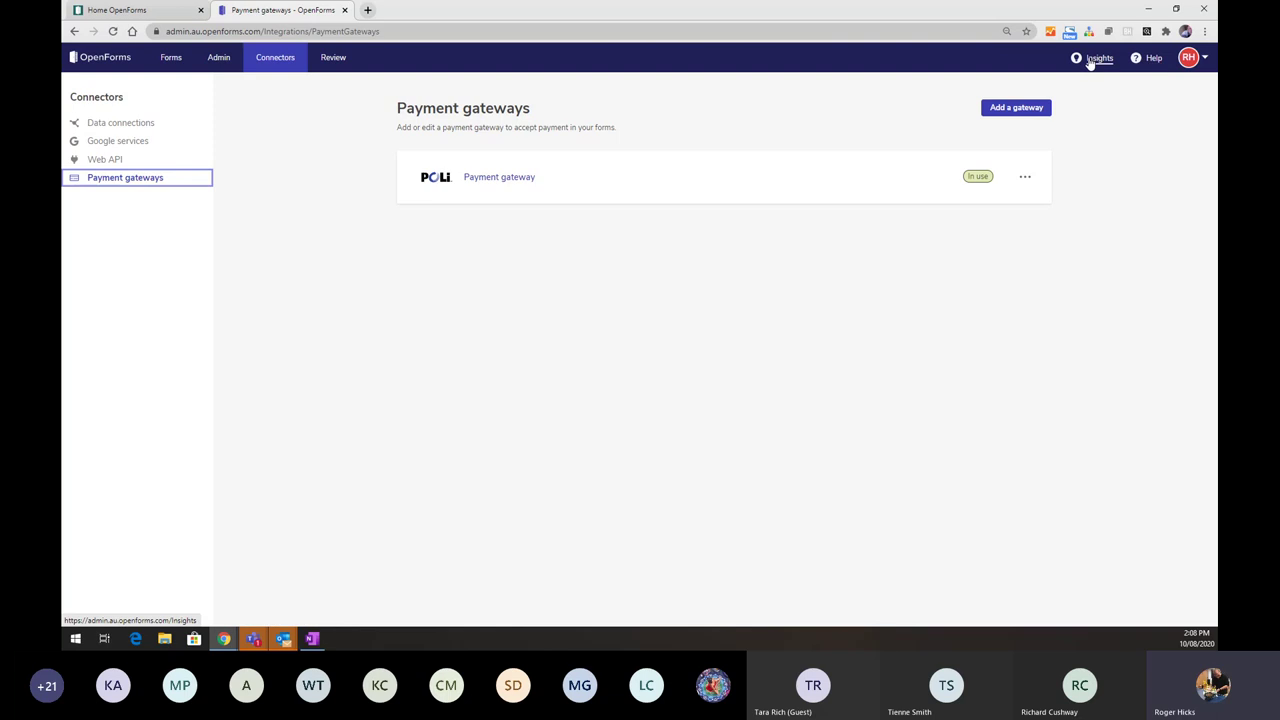
- Check Insights (21 responses, $0.00 transacted) and visit the help centre home page in a new tab
left_click(1094, 59)
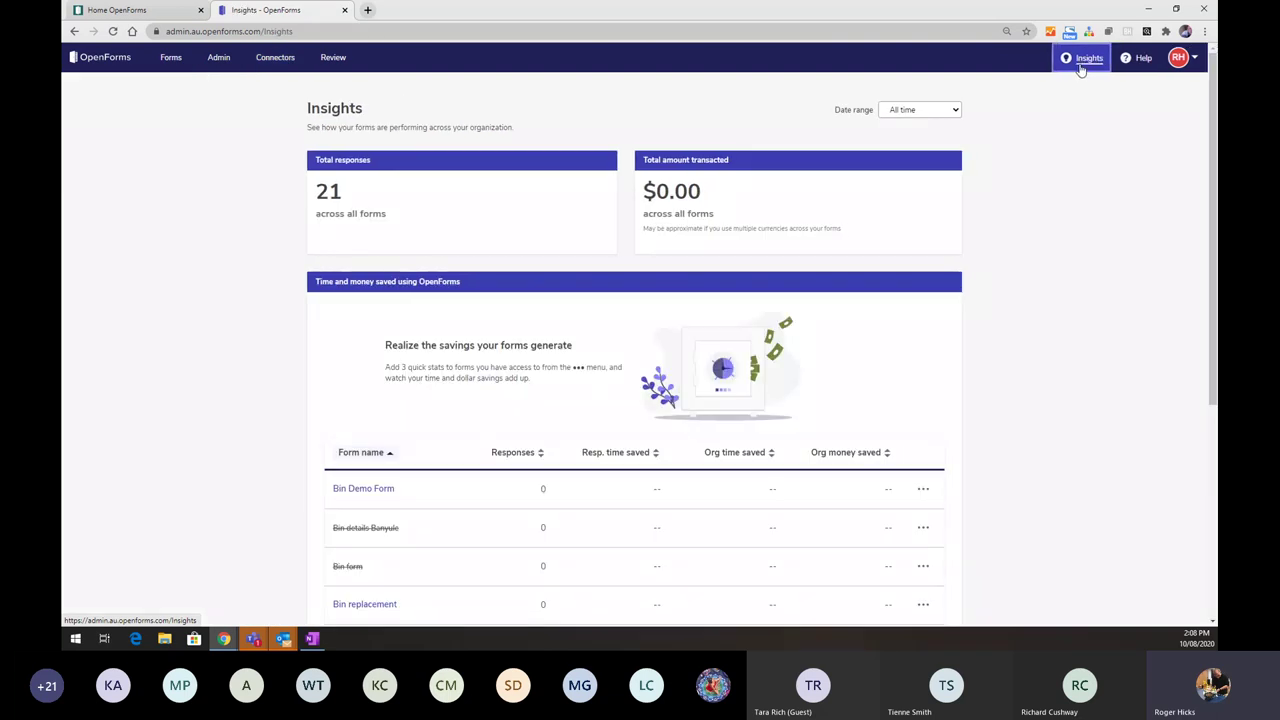
left_click(1143, 60)
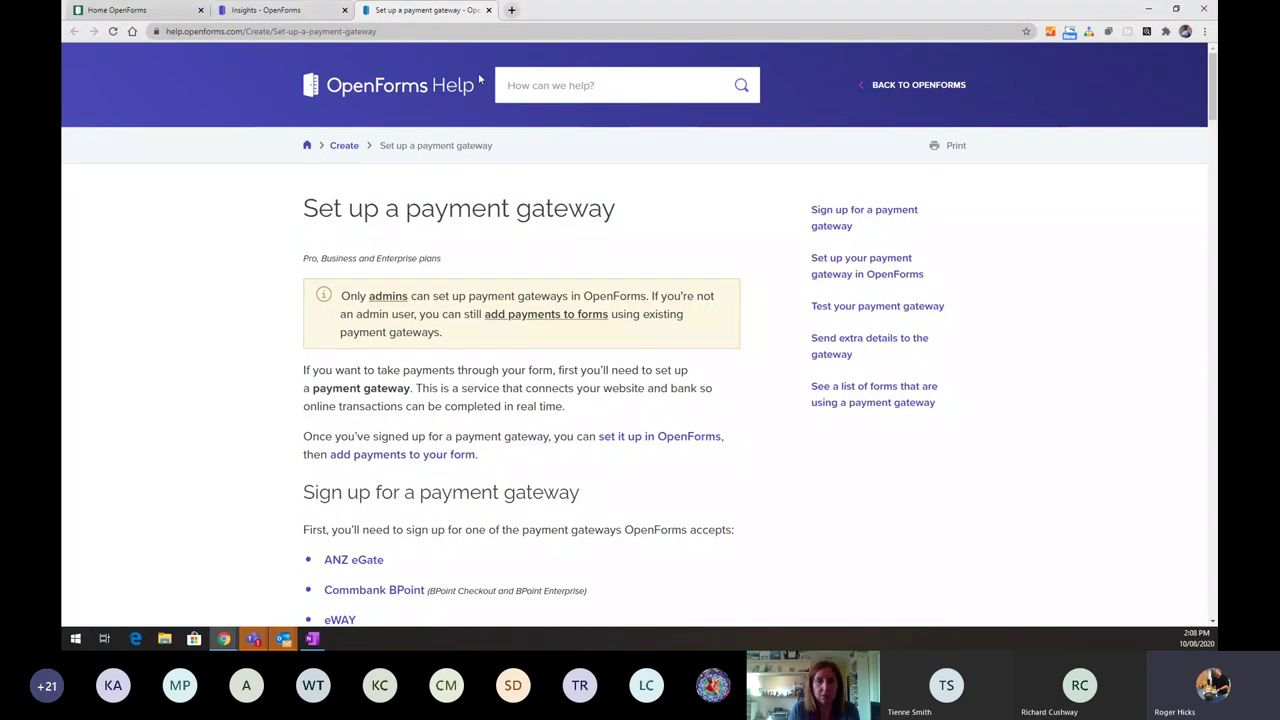
left_click(393, 90)
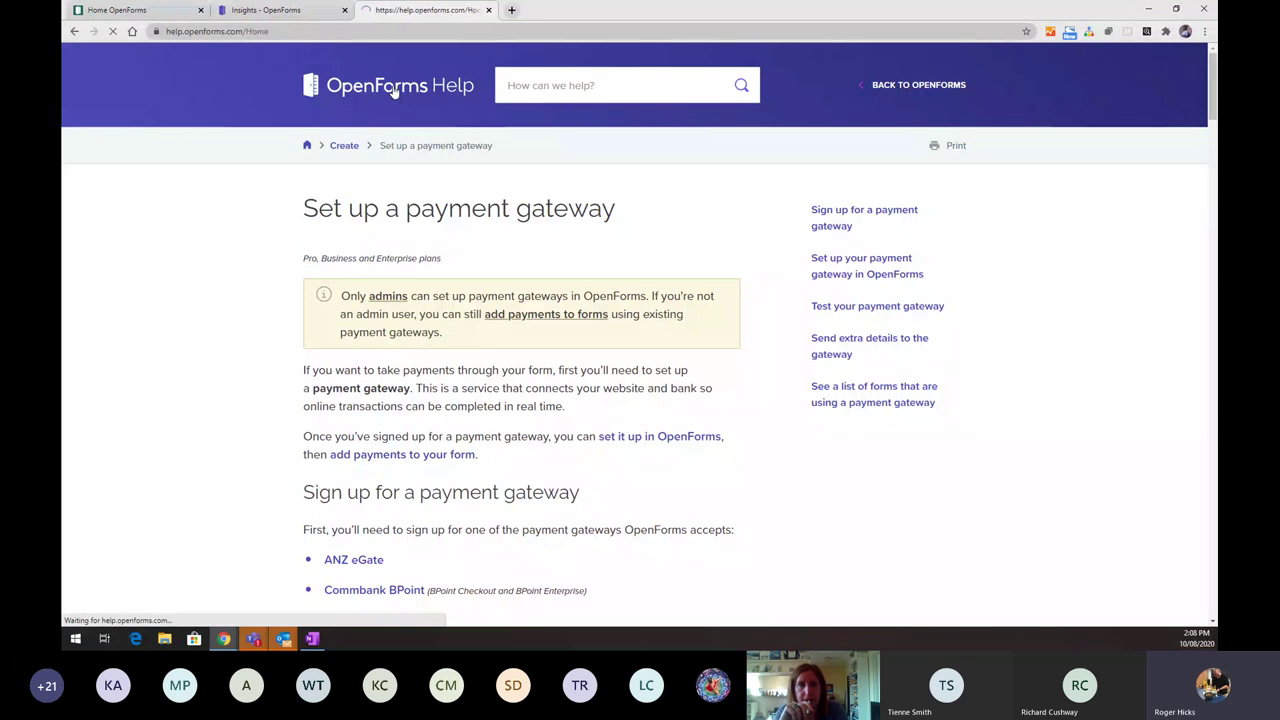
left_click(298, 12)
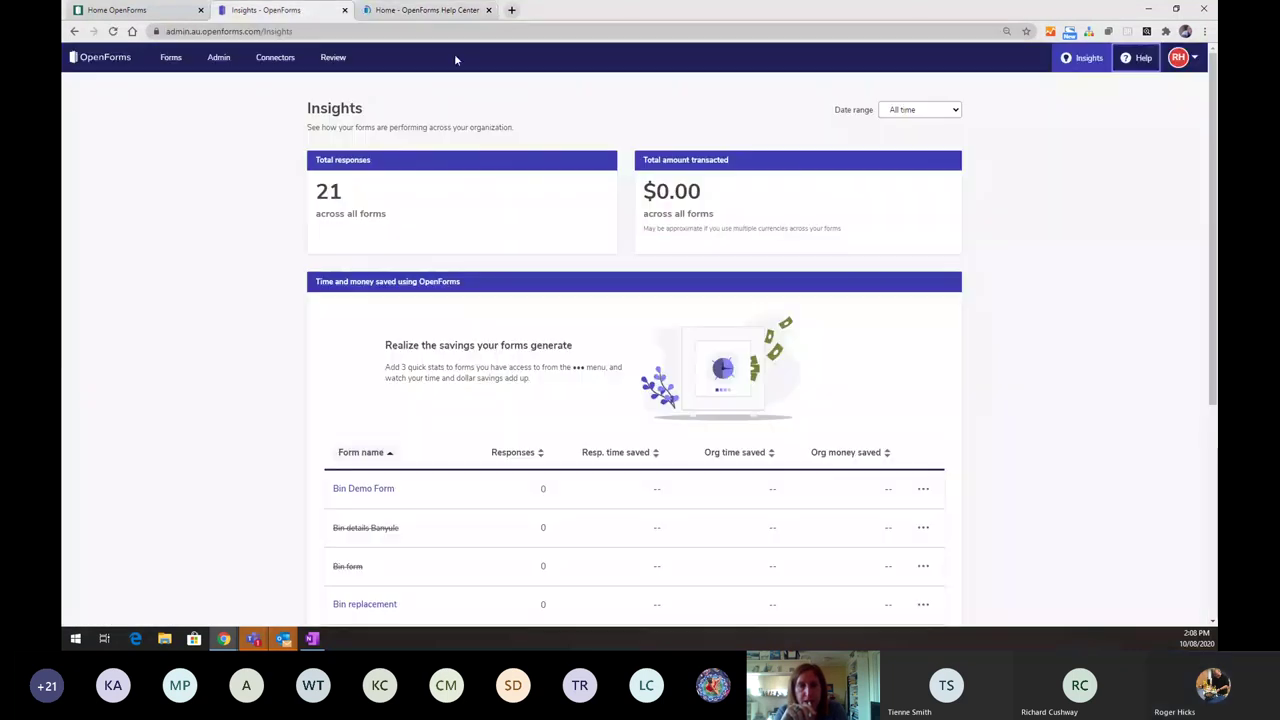
- Glance at the account avatar menu and go back to the All my workspaces forms list
left_click(1195, 60)
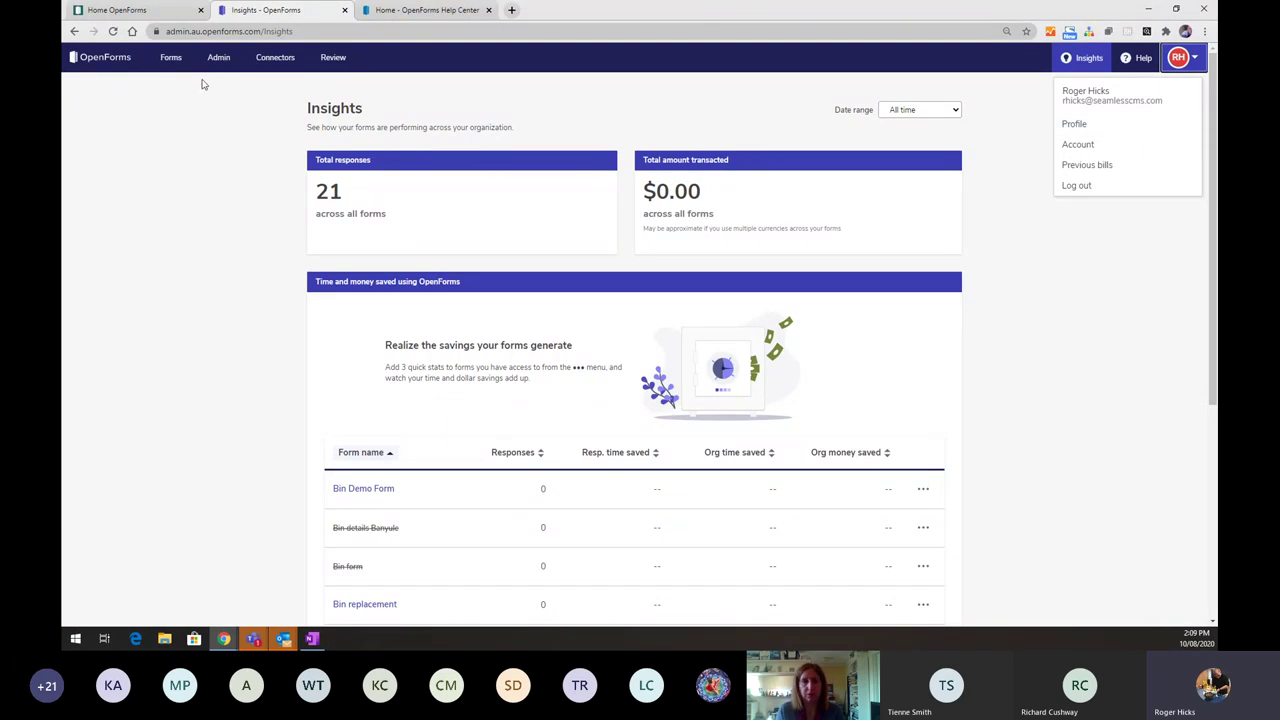
left_click(171, 58)
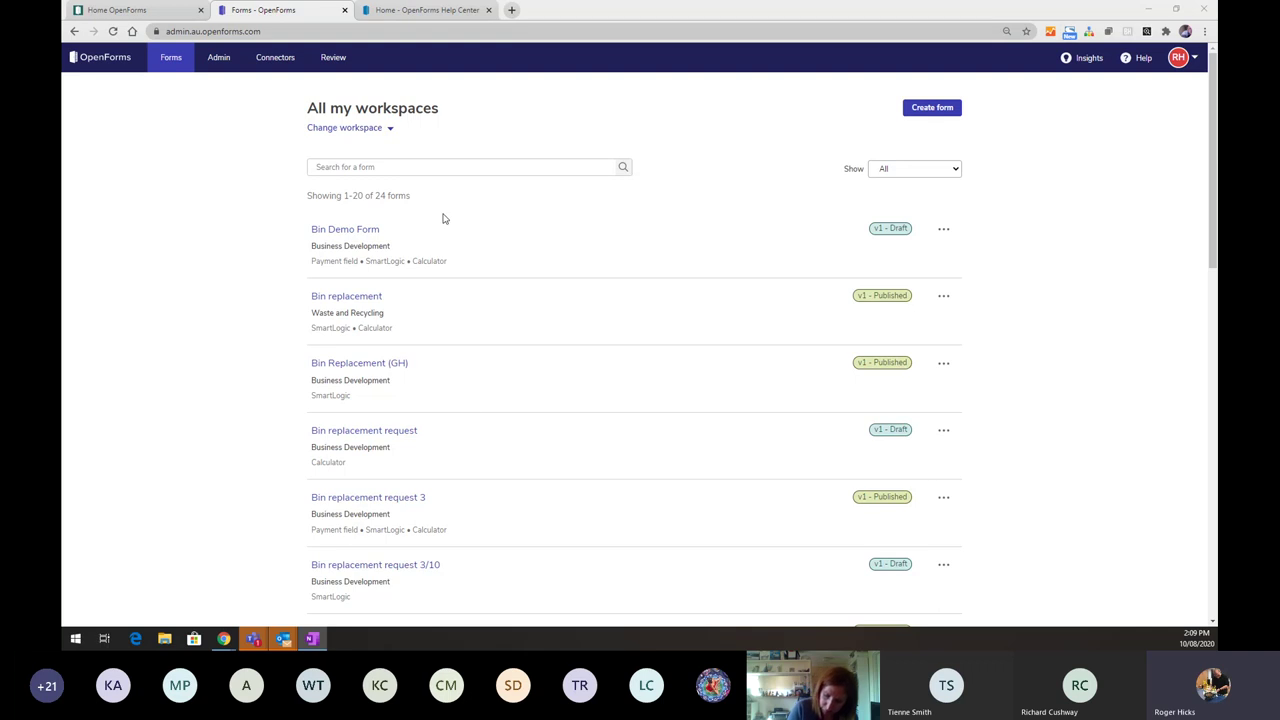
- Filter to Waste and Recycling and create a new form named 'Damaged Bin form' there
left_click(389, 128)
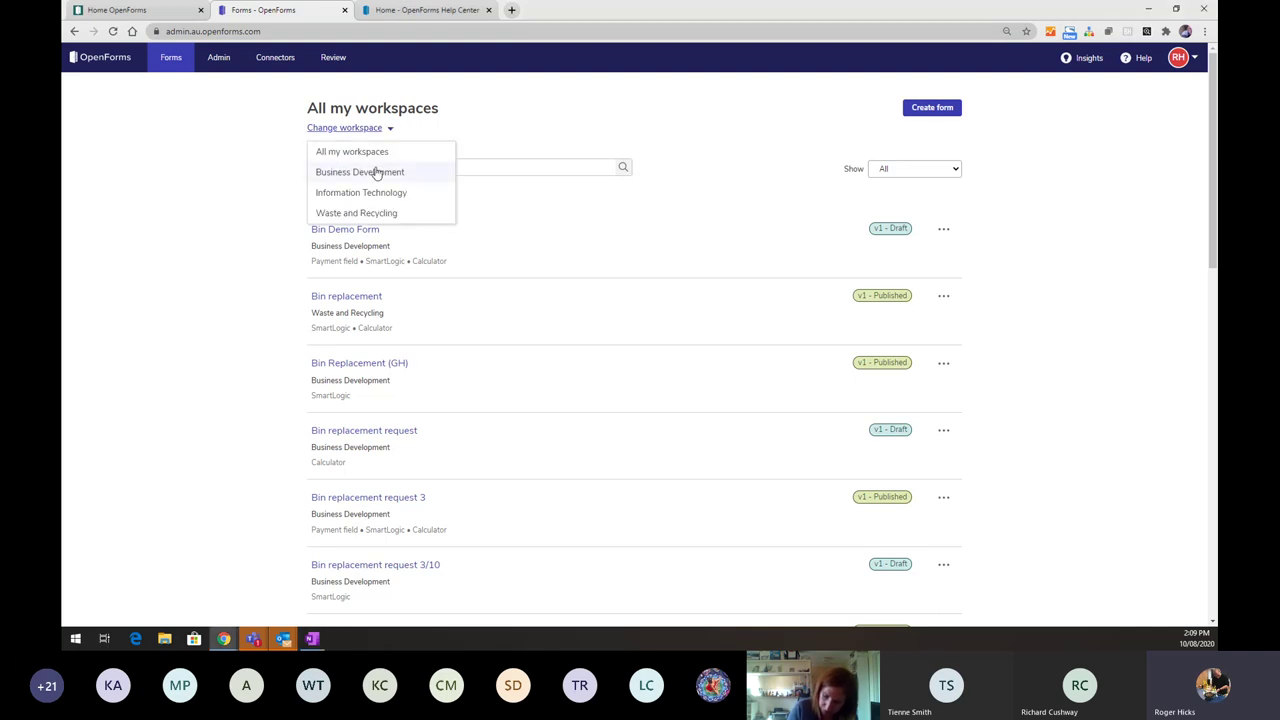
left_click(363, 215)
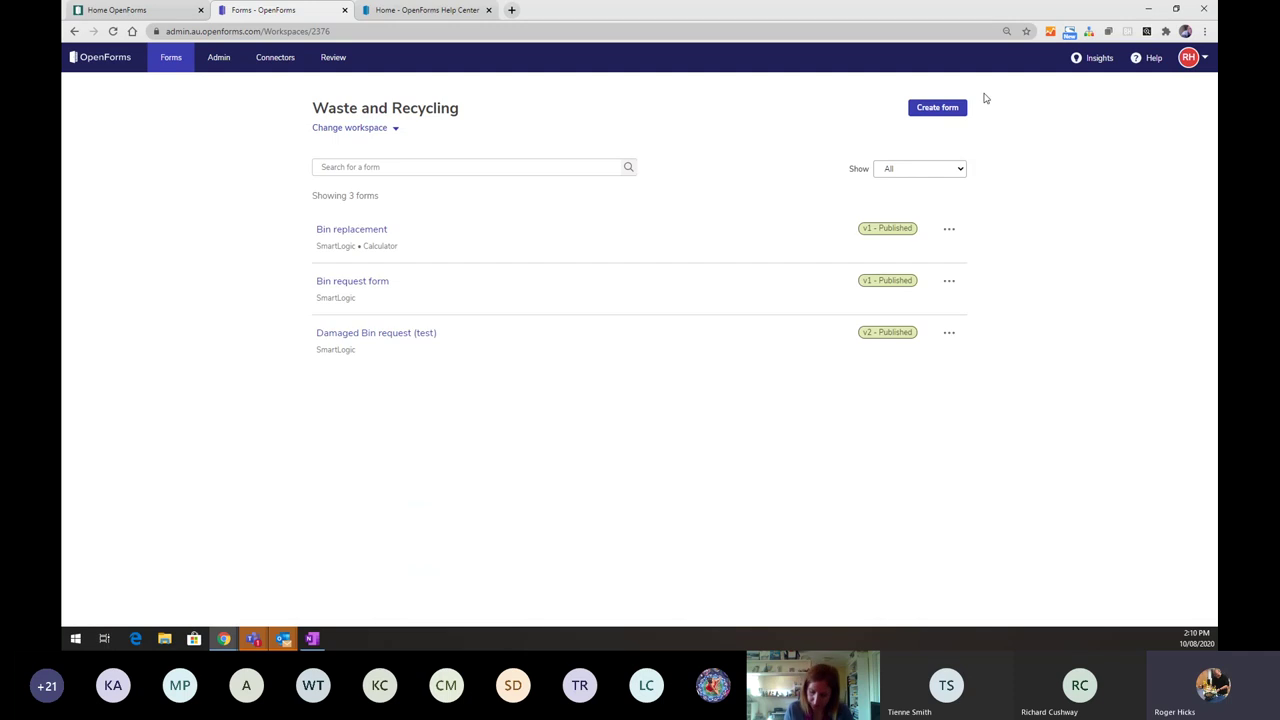
left_click(958, 111)
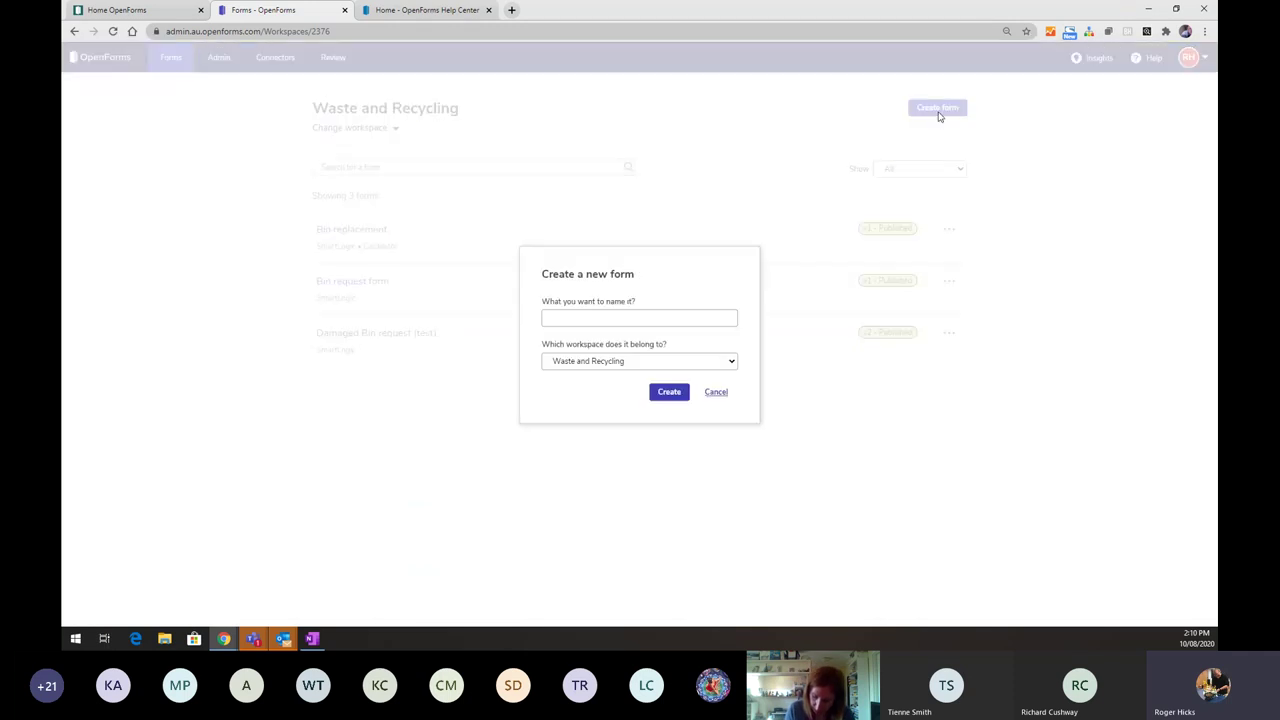
left_click(670, 317)
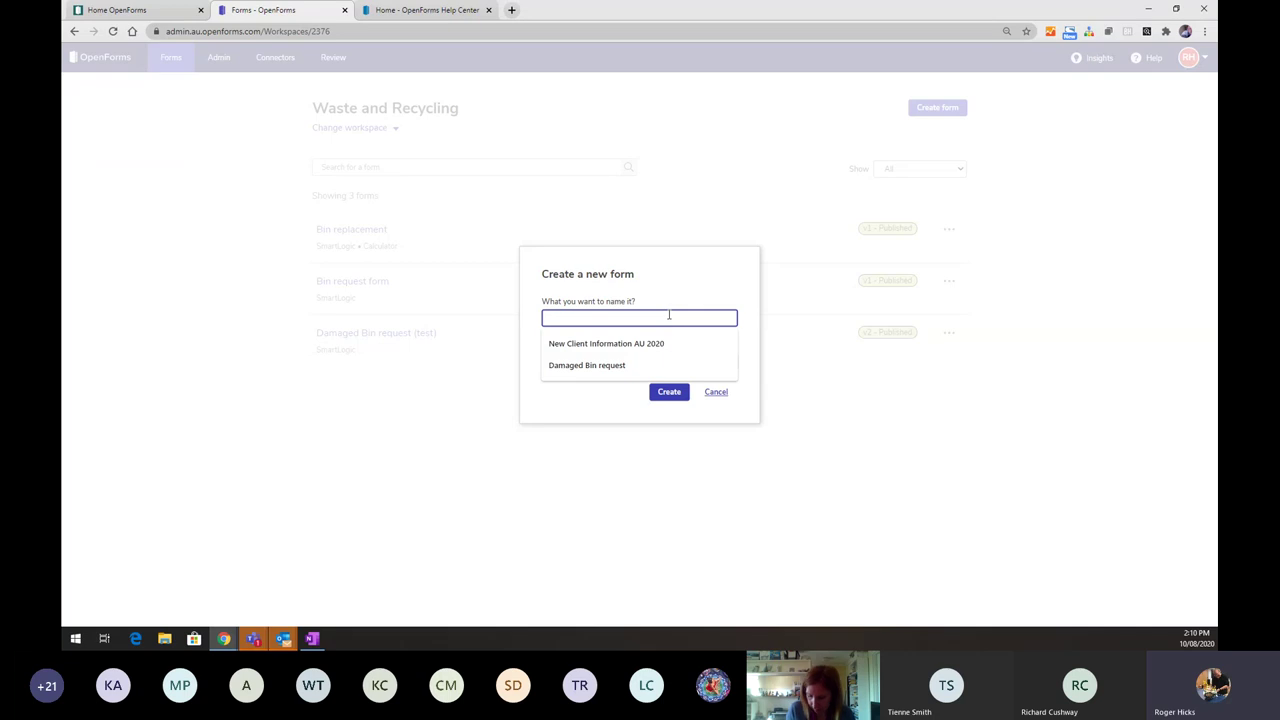
type("Damaged")
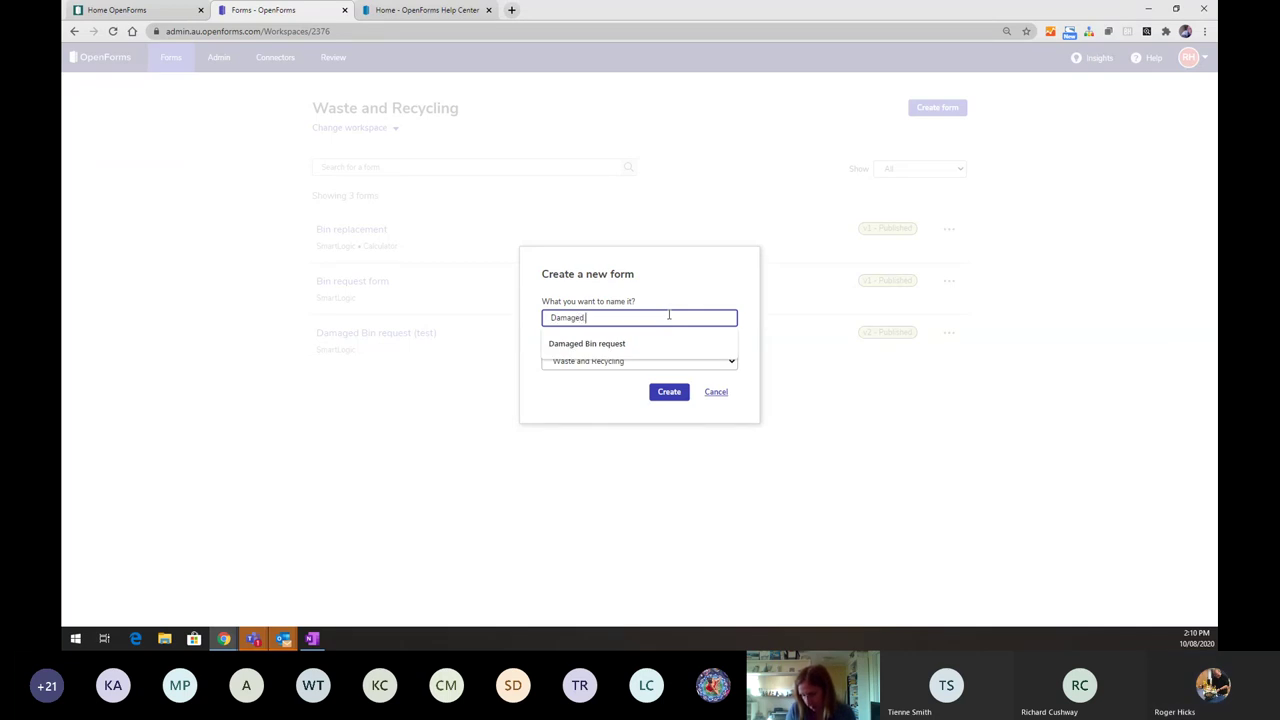
type(" Bin form")
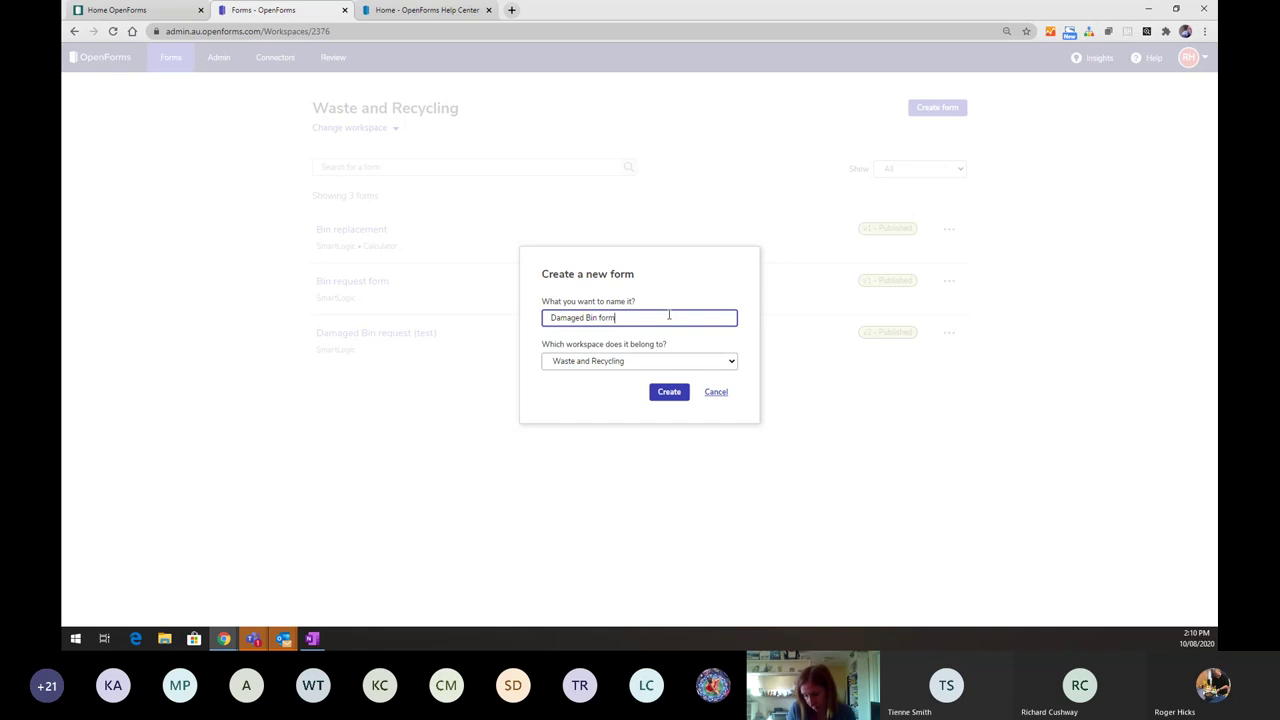
left_click(670, 391)
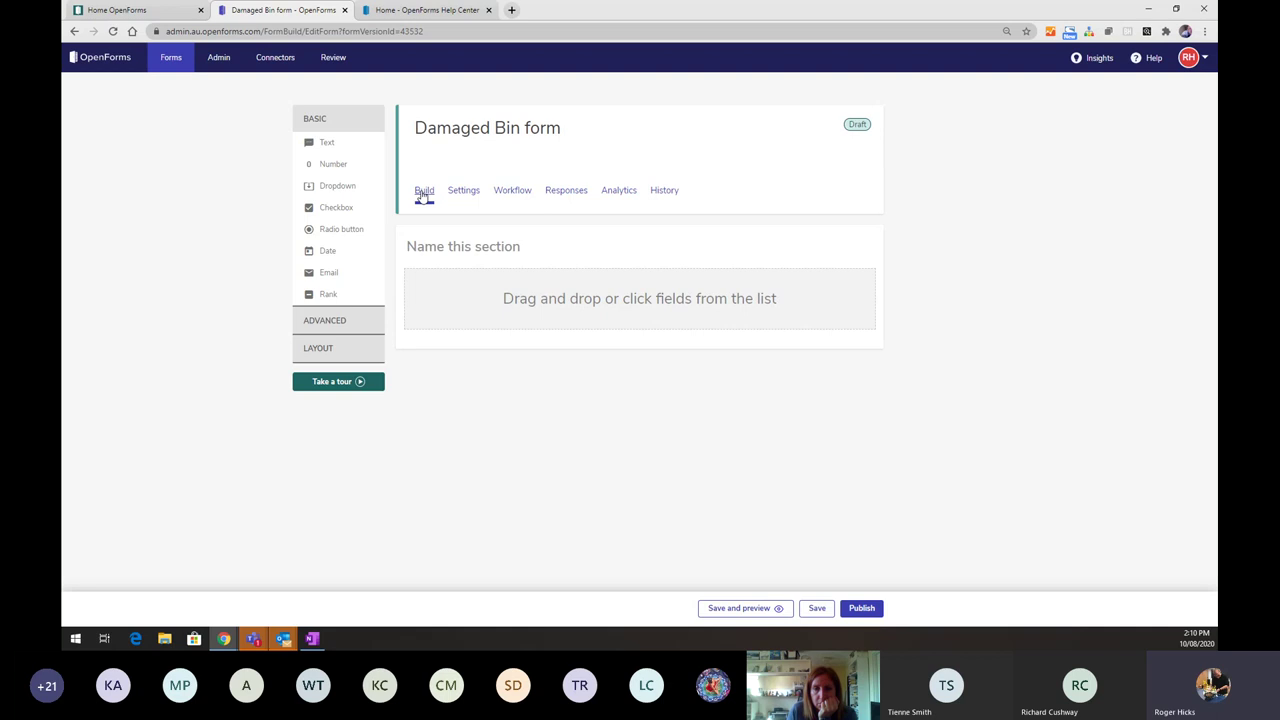
- Cancel the 'Leave site?' prompt, save the Damaged Bin form draft, and reach its Settings page
left_click(473, 195)
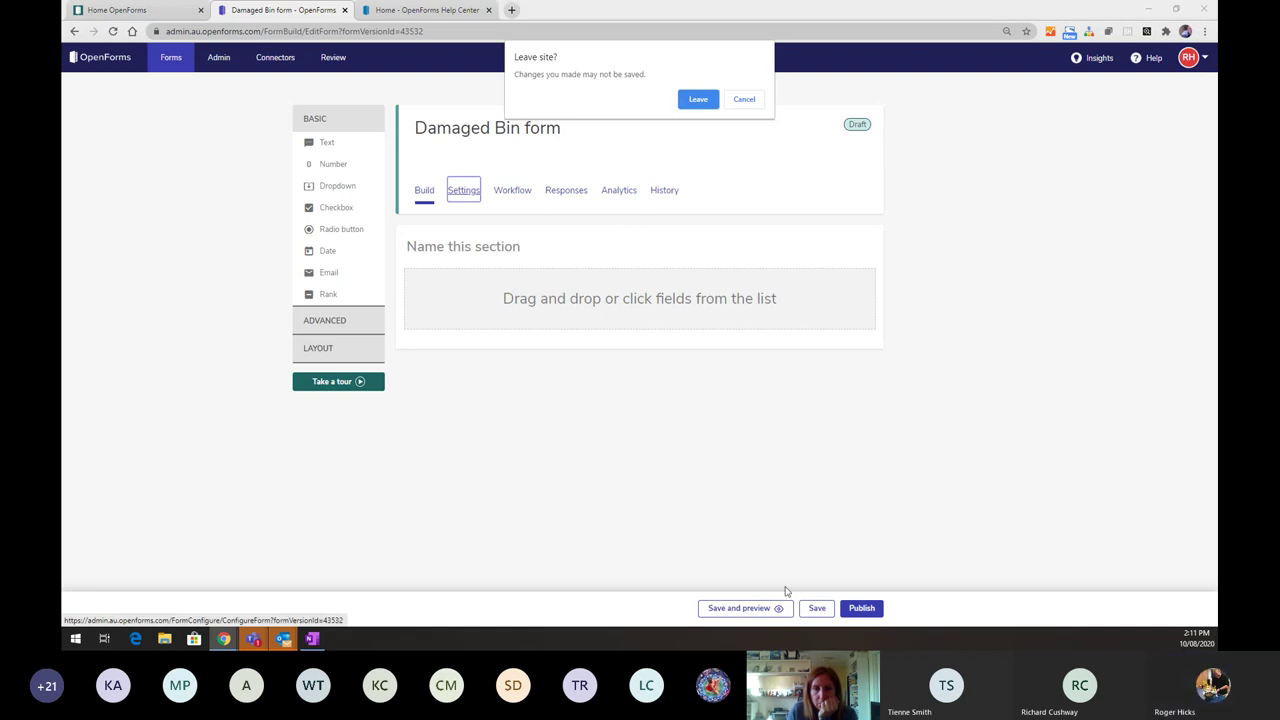
left_click(743, 100)
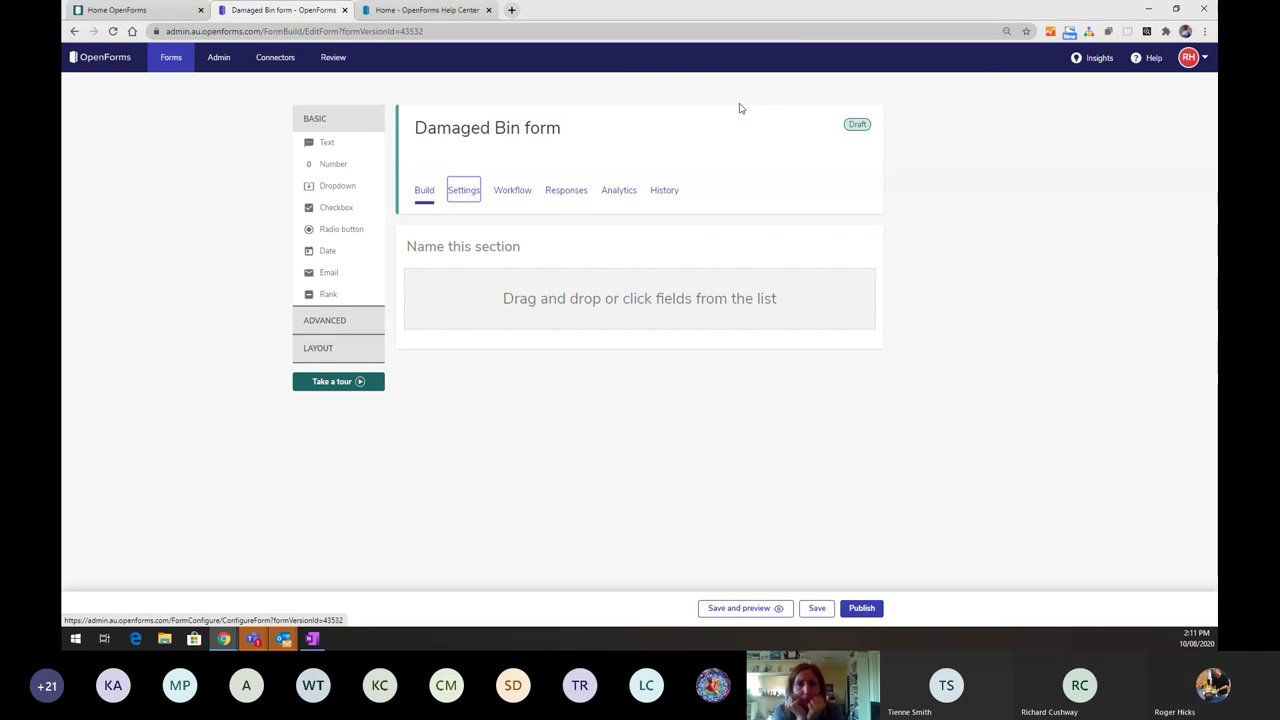
left_click(817, 609)
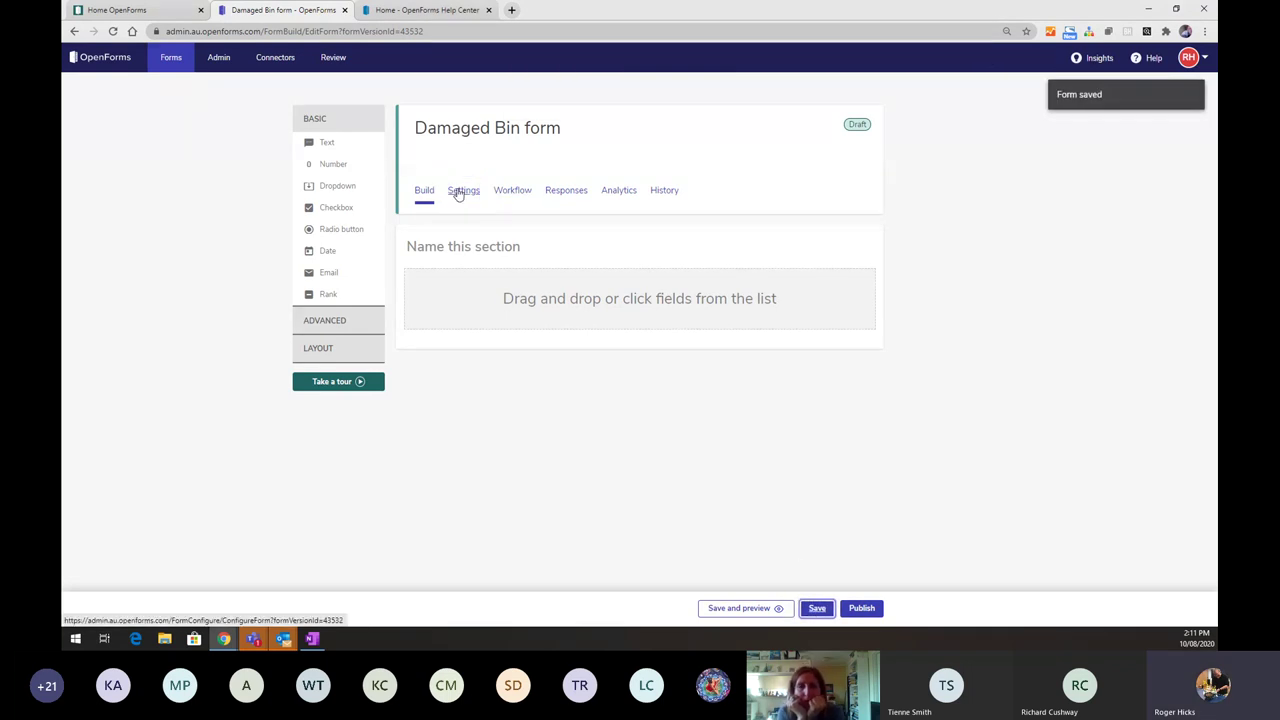
left_click(458, 193)
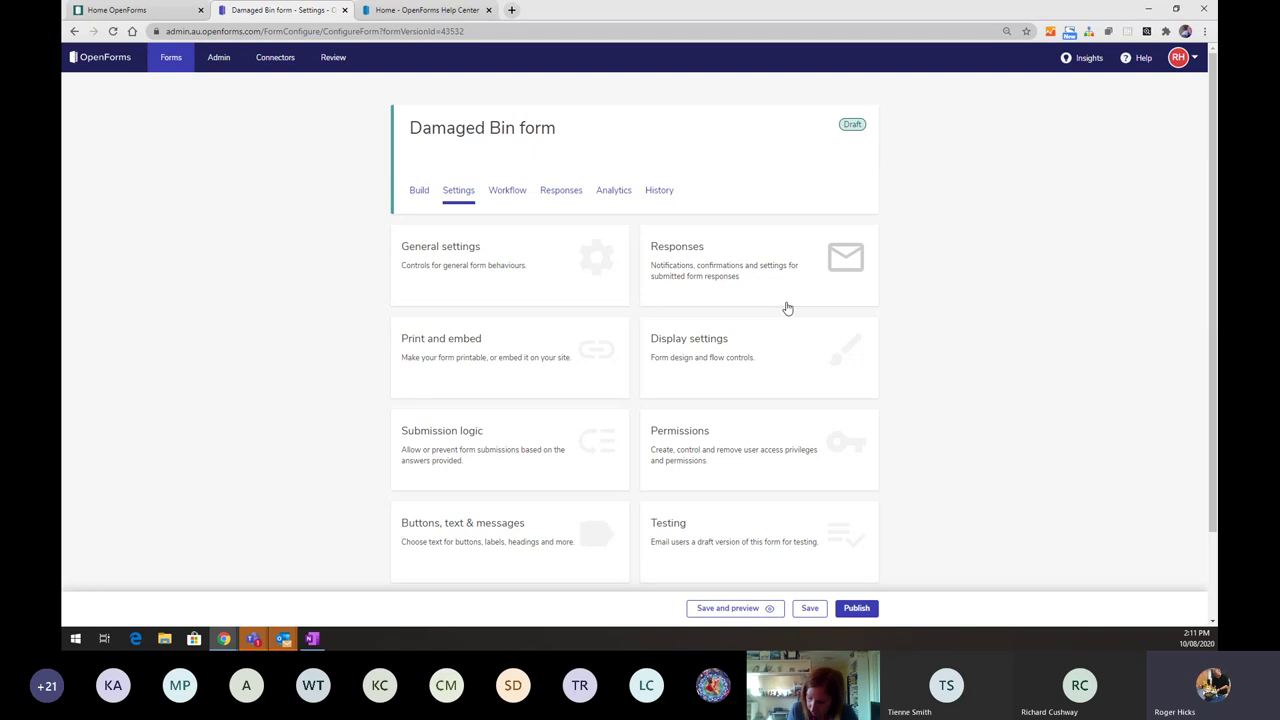
- Look at the Workflow tab, then the Responses tab showing 0 submitted and 0 saved
left_click(509, 197)
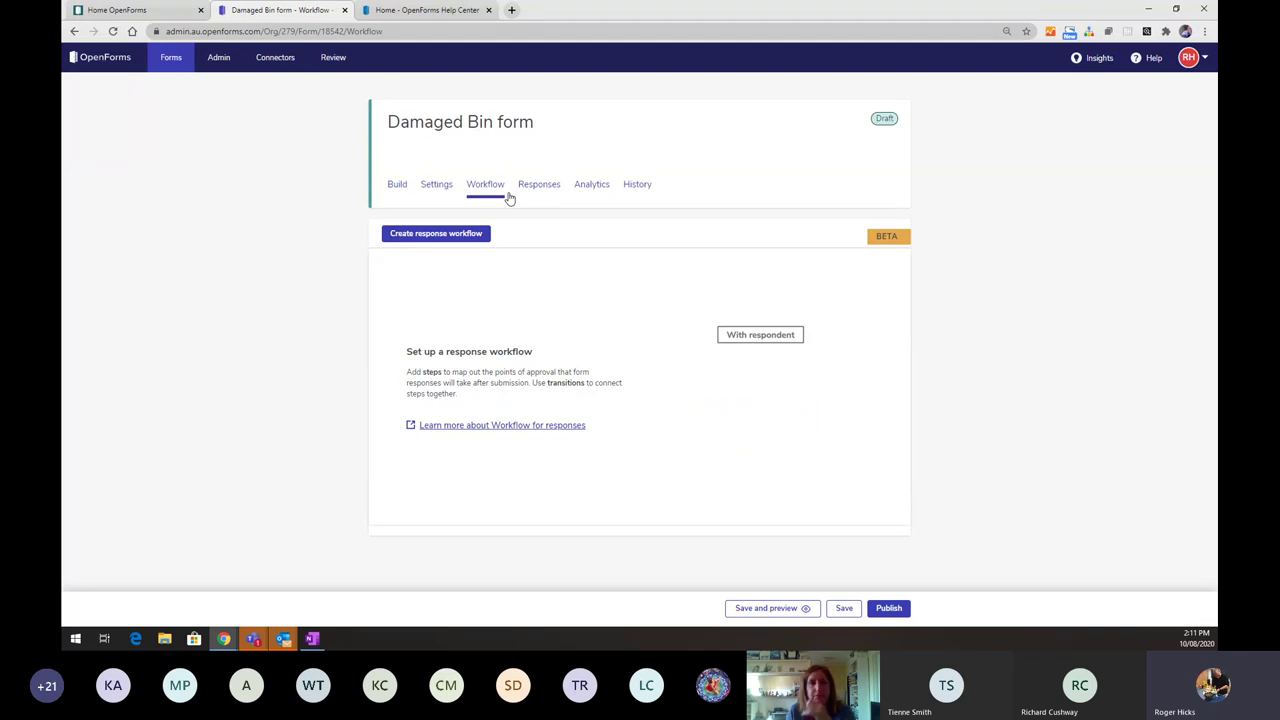
left_click(535, 188)
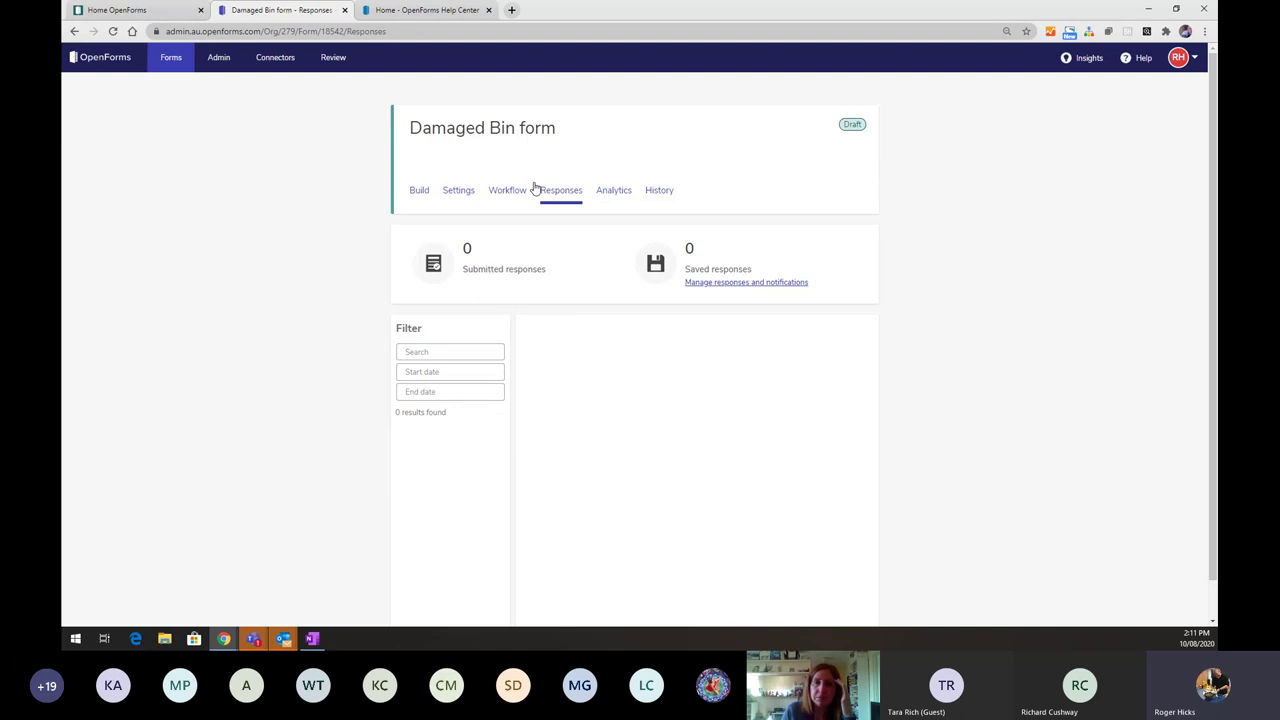
- Look at the Analytics and History (draft v1) tabs, then return to the empty Build page
left_click(614, 193)
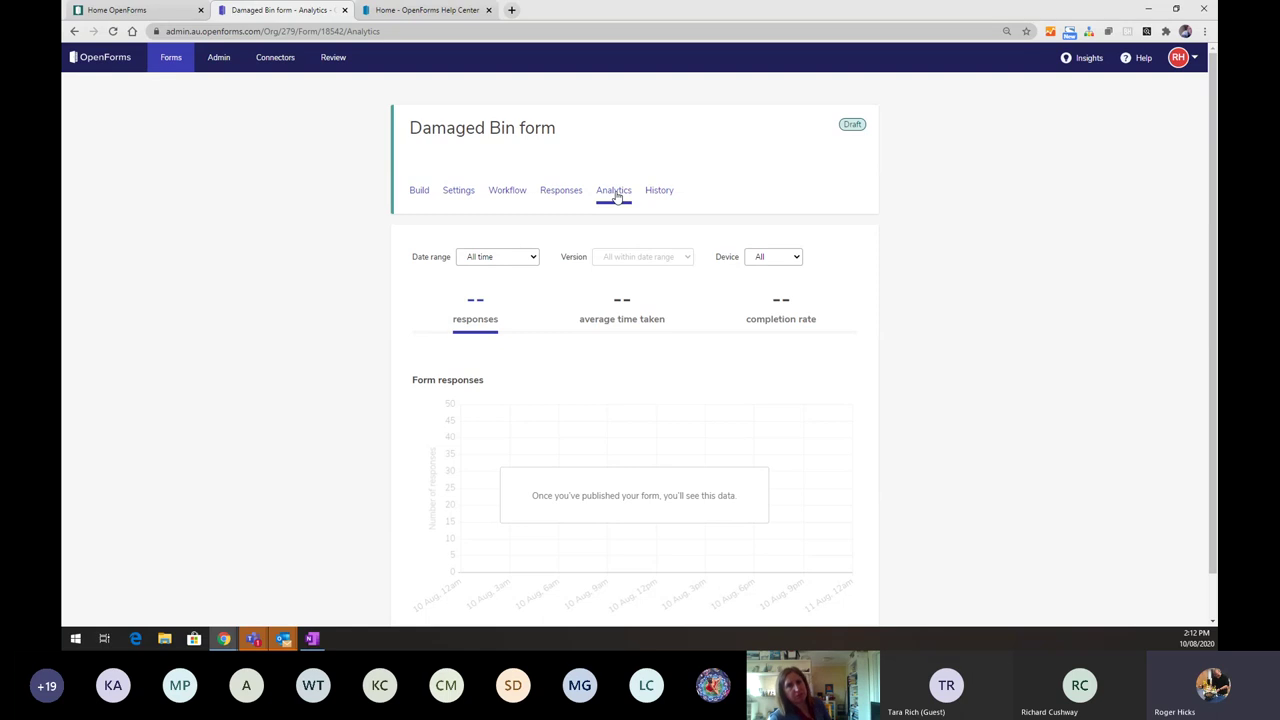
left_click(660, 191)
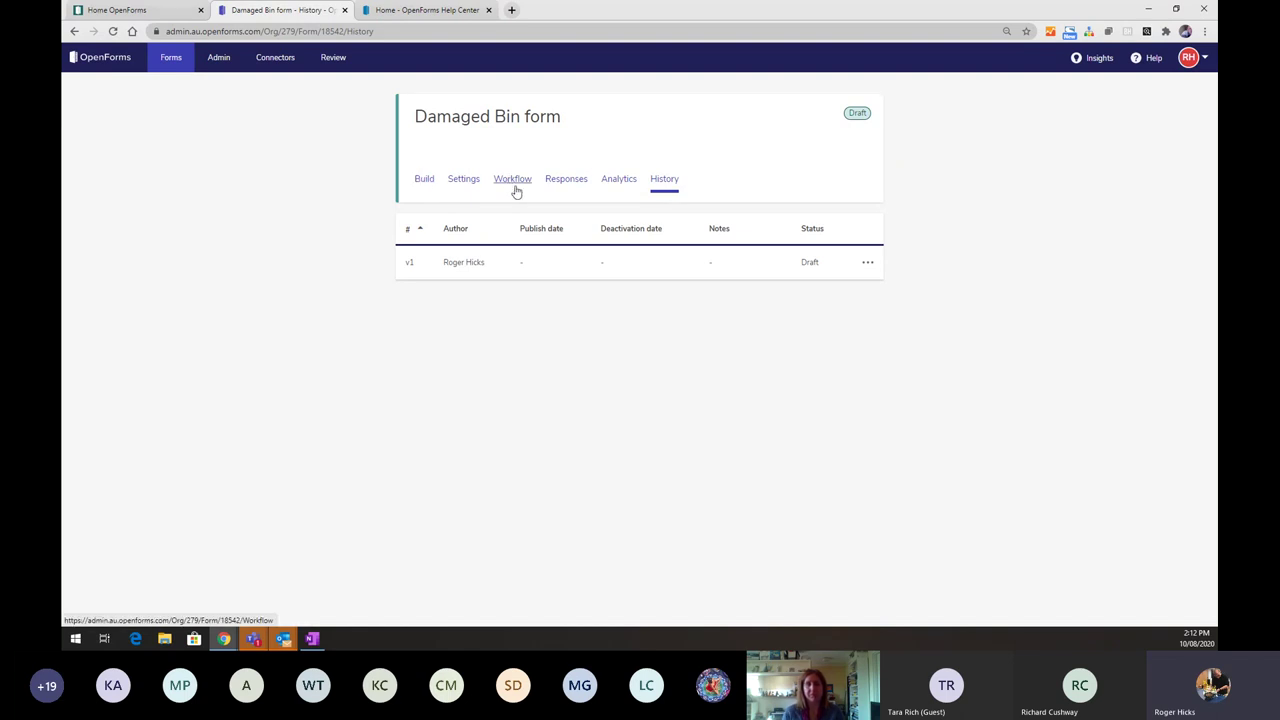
left_click(426, 189)
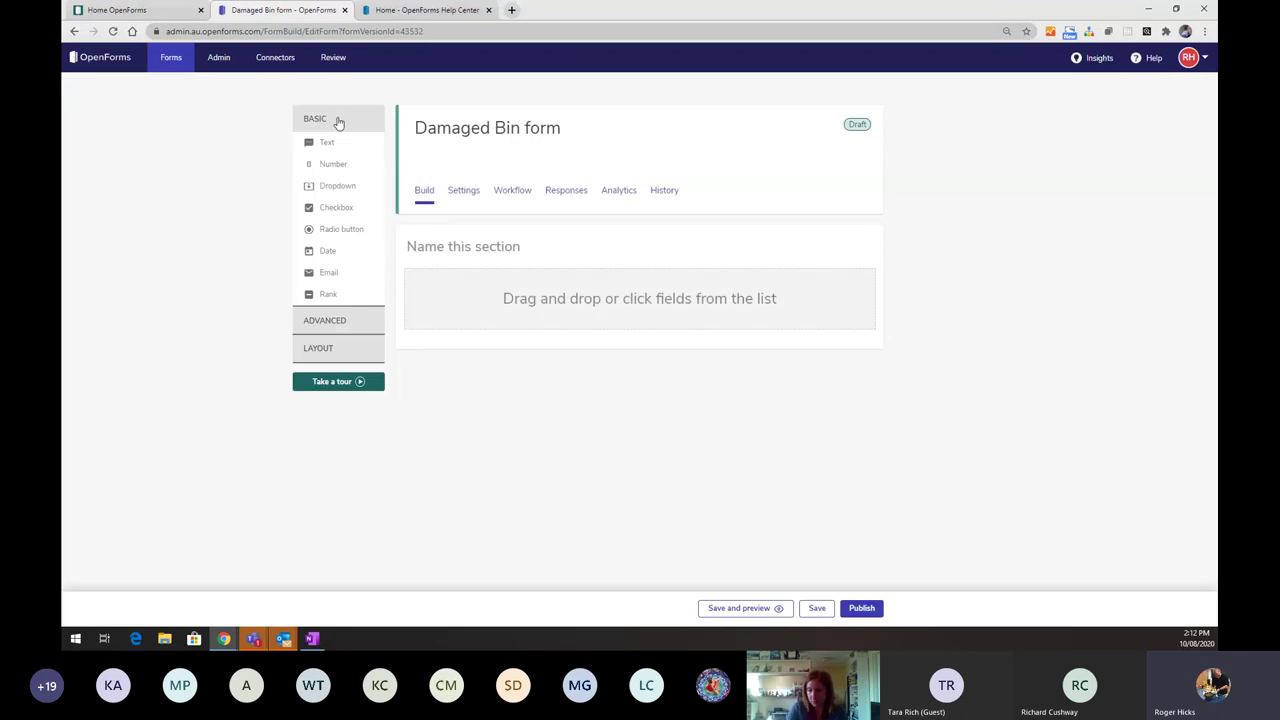
left_click(325, 324)
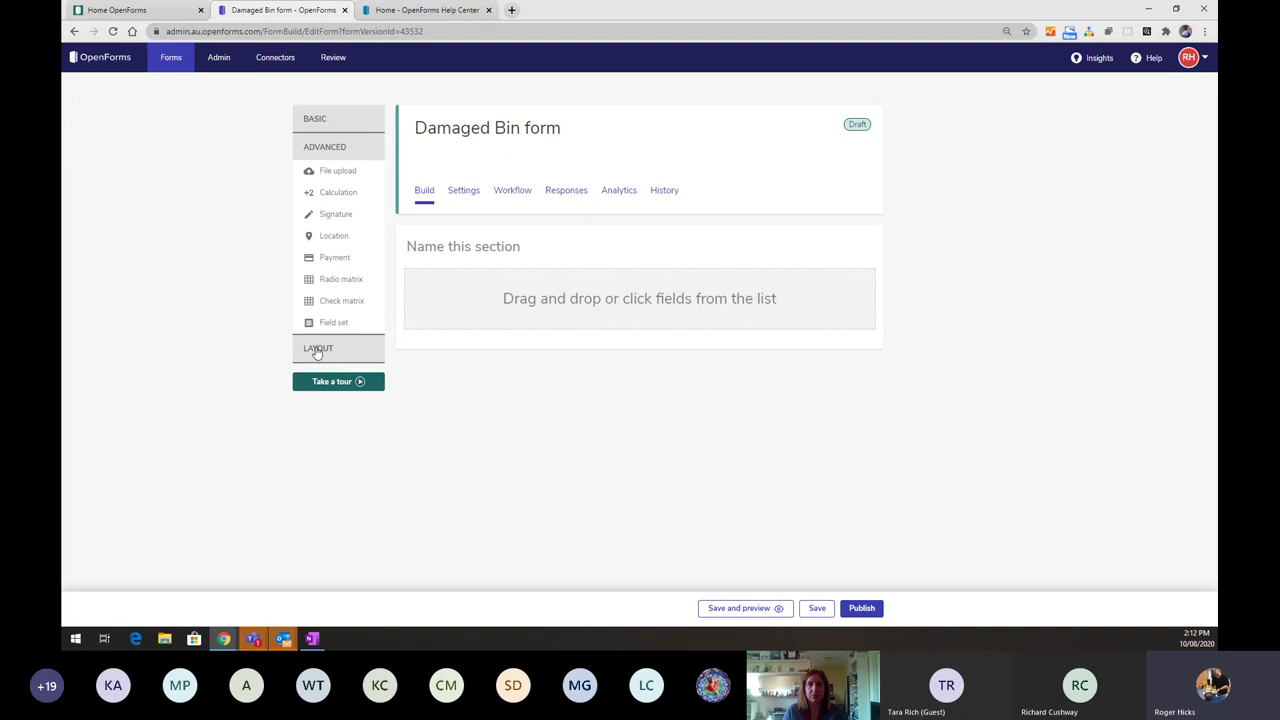
left_click(317, 349)
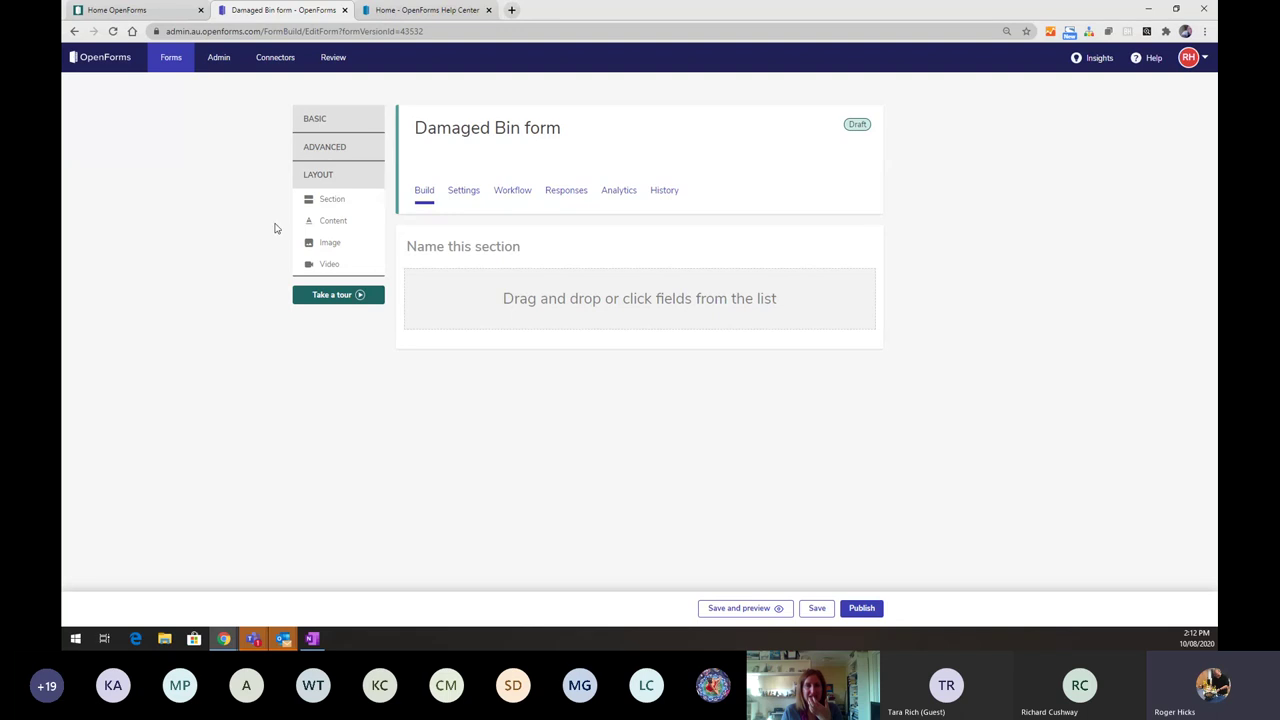
left_click(327, 119)
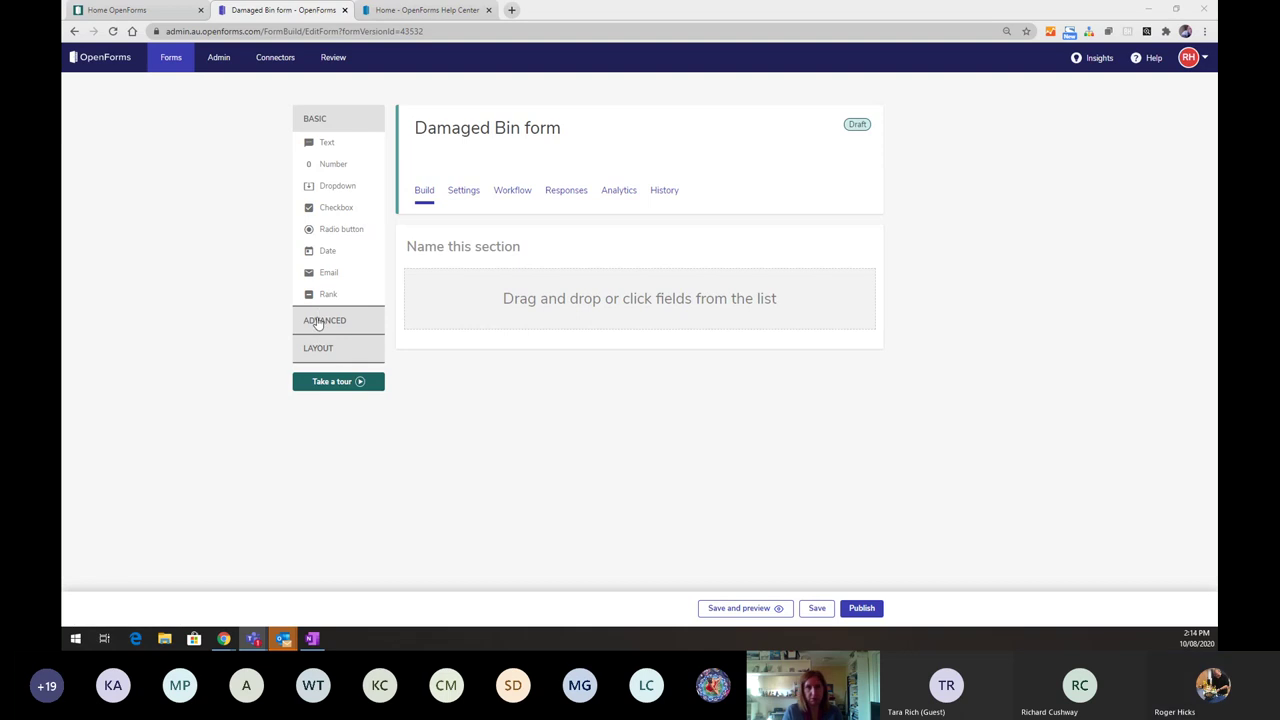
- Add a Text field as the first field in the Damaged Bin form's empty section
left_click(322, 318)
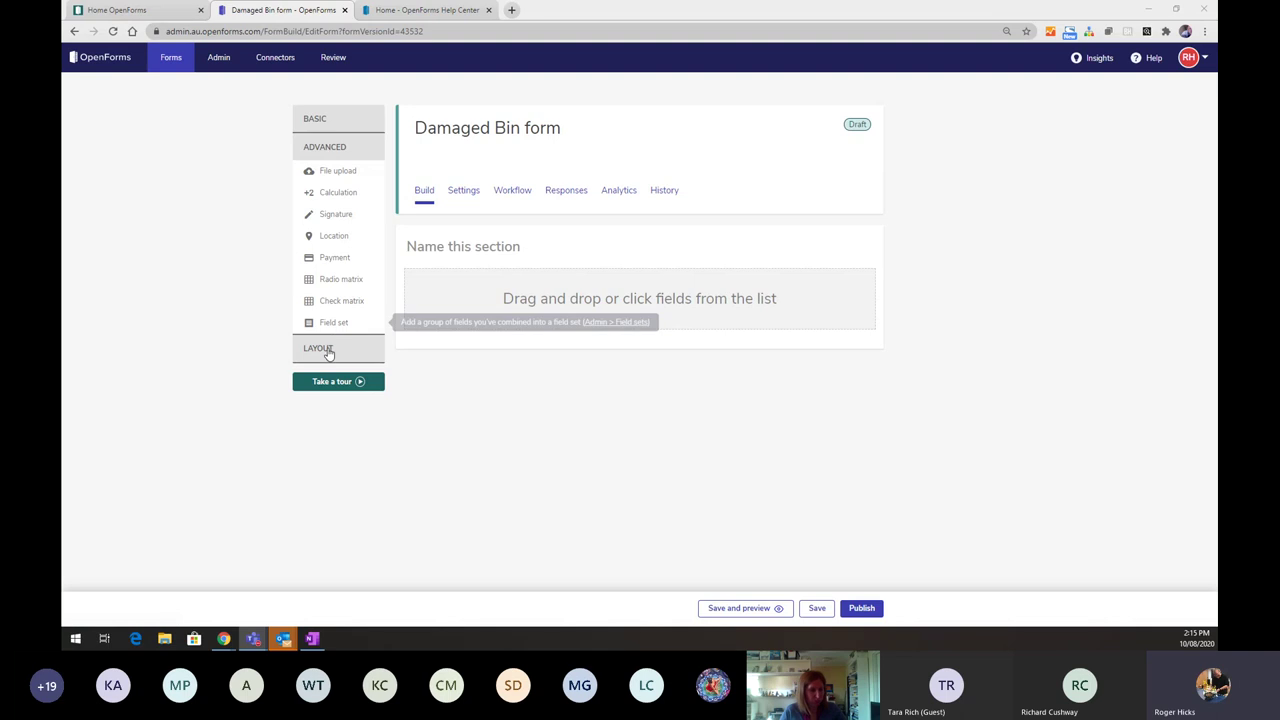
left_click(328, 349)
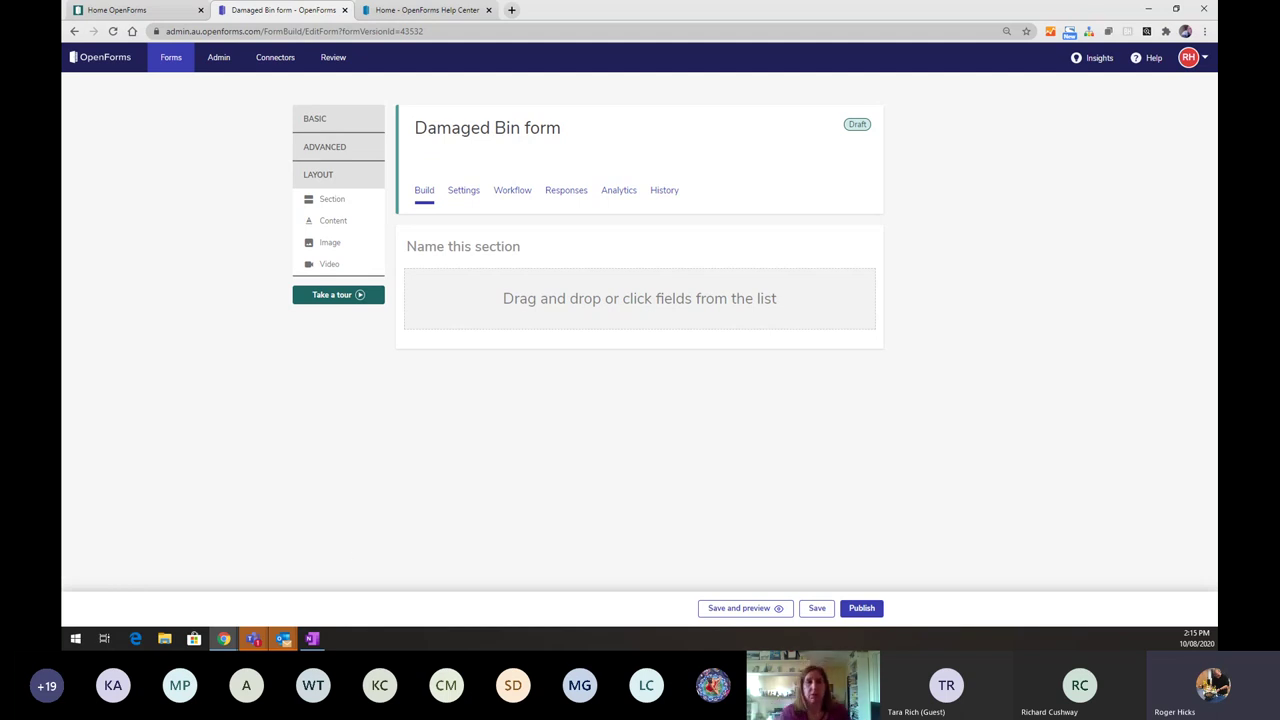
key("alt+Tab")
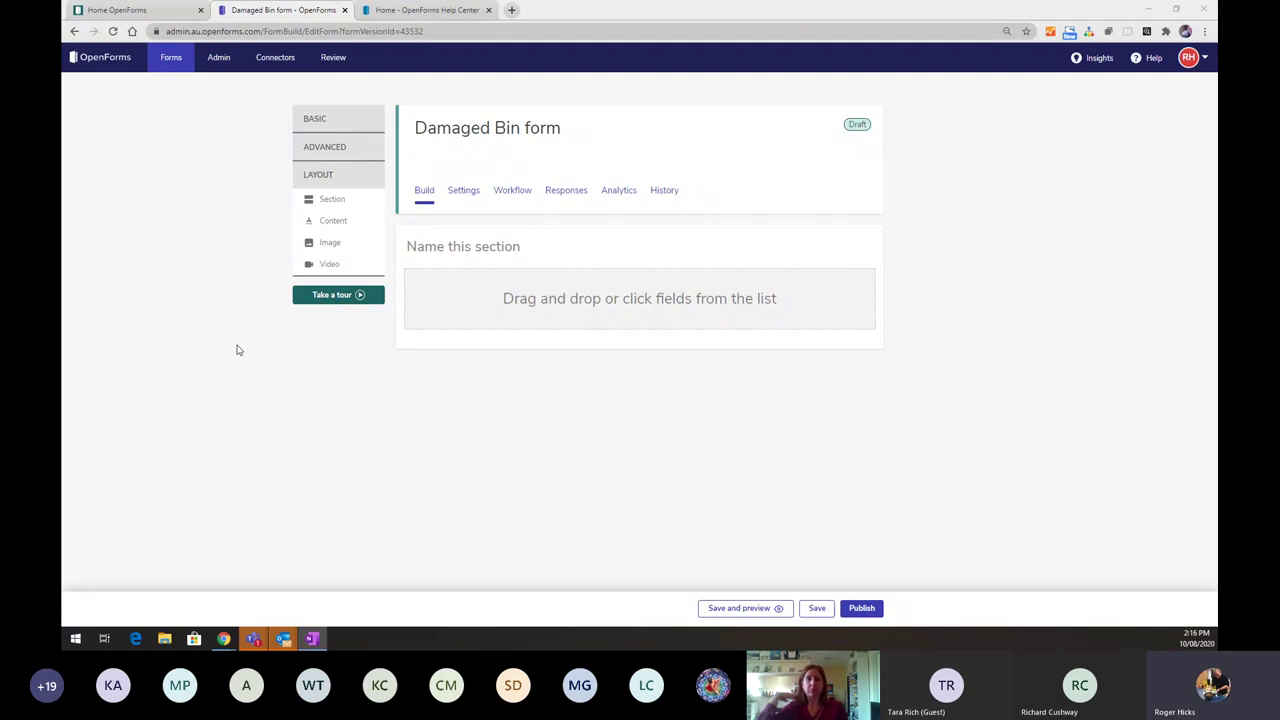
left_click(331, 125)
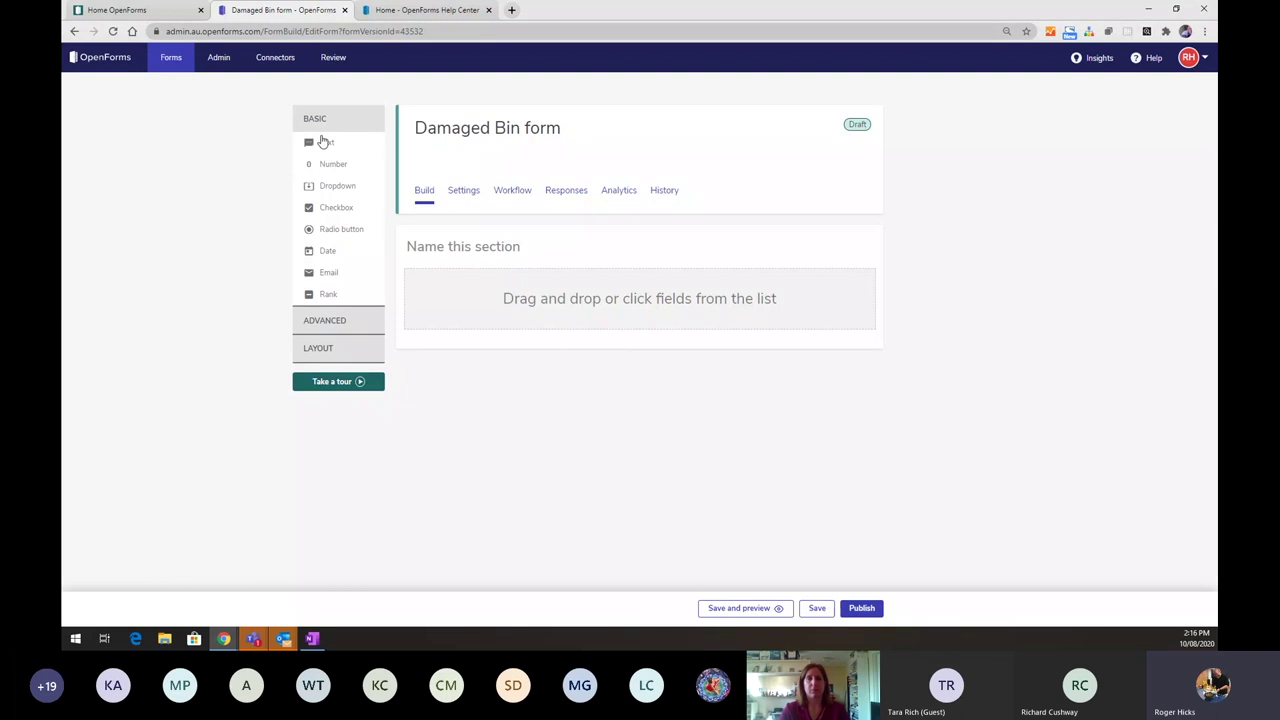
left_click(324, 144)
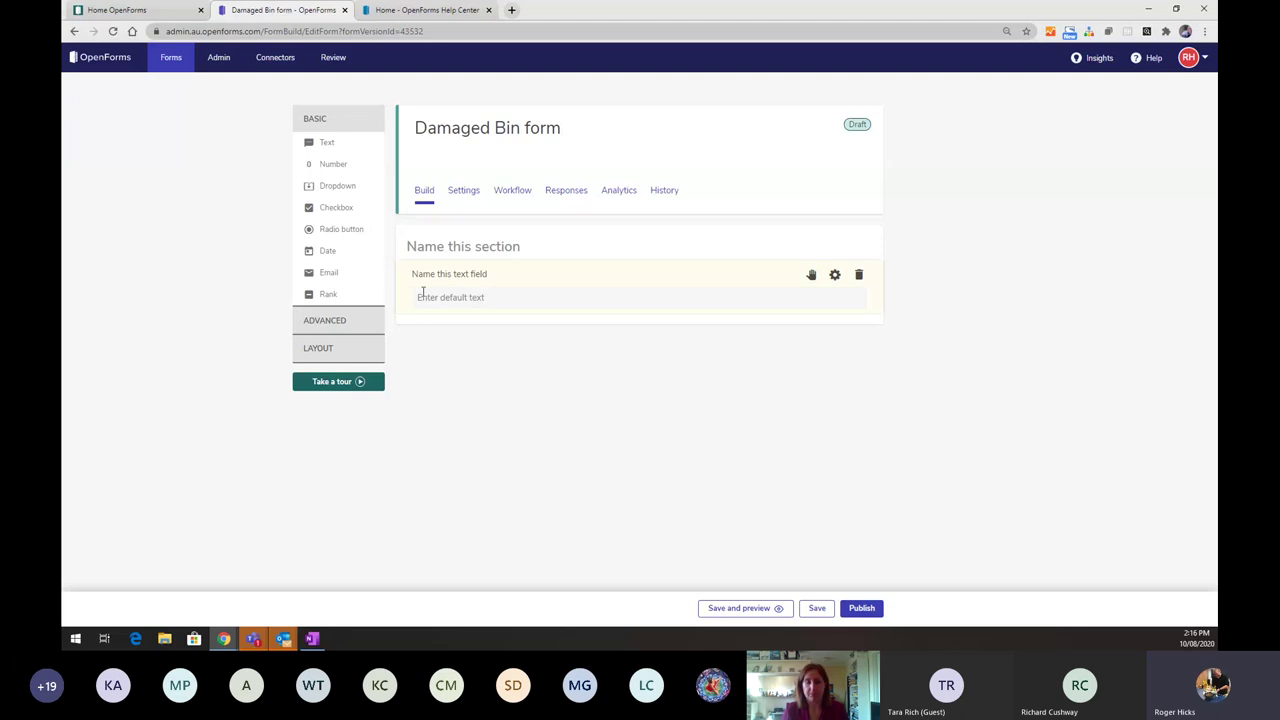
- Name the empty section 'Bin details'
left_click(470, 244)
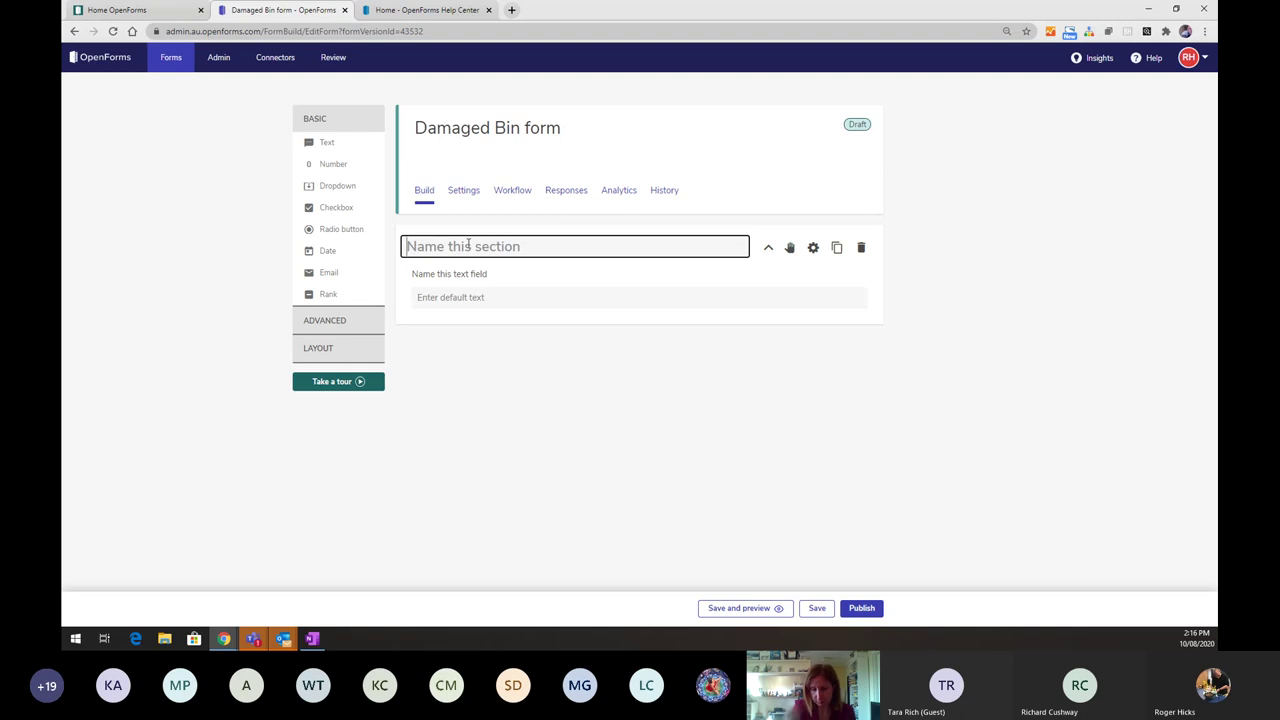
type("Bin det")
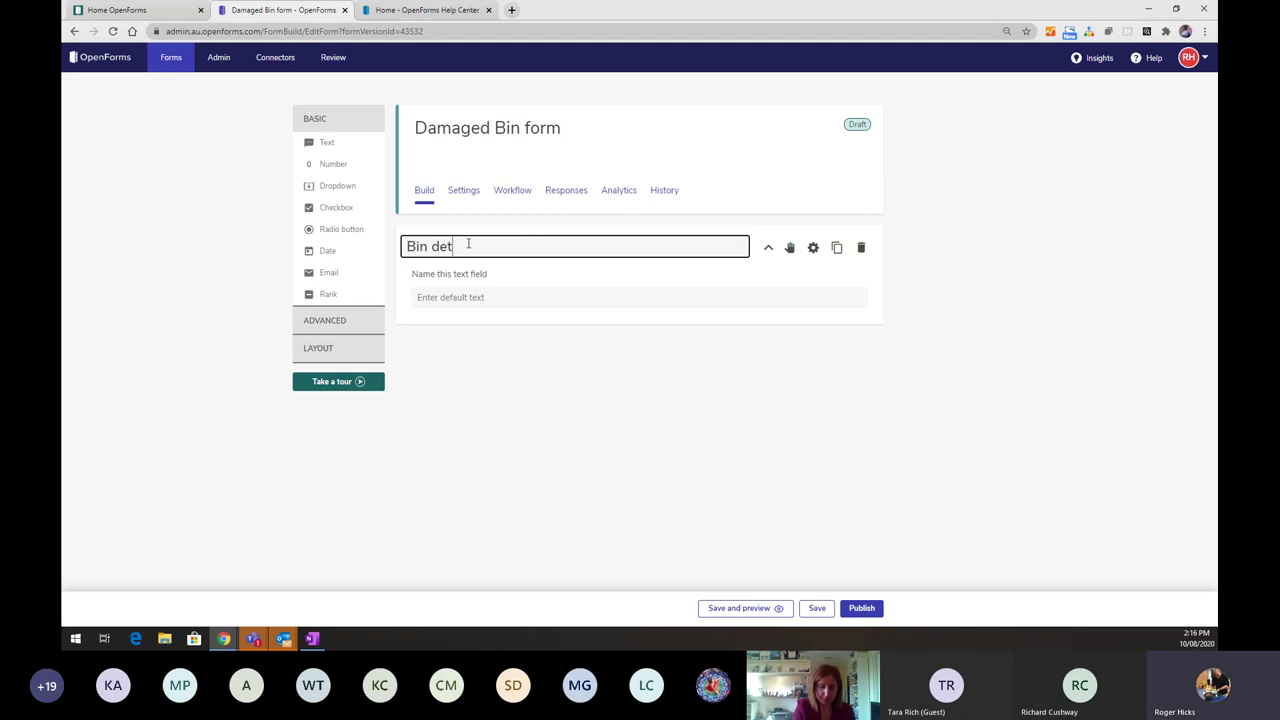
type("ial")
key("BackSpace")
key("BackSpace")
key("BackSpace")
type("ai")
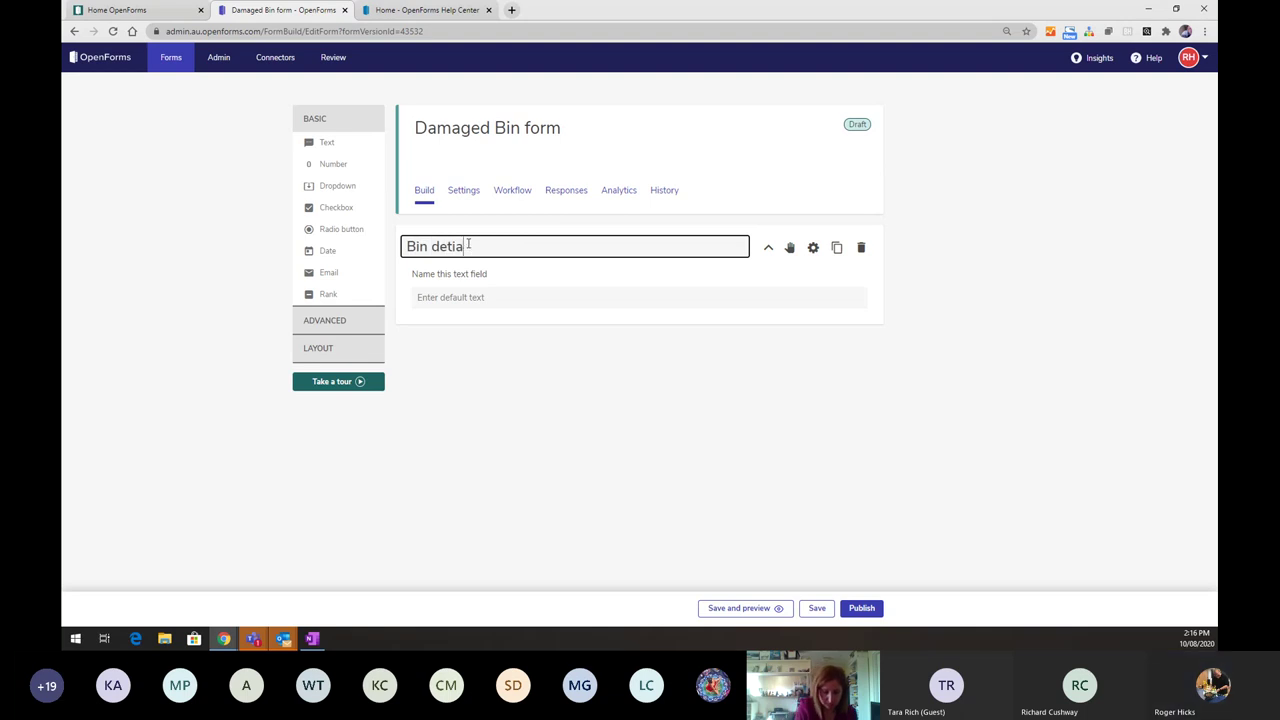
key("BackSpace")
key("BackSpace")
type("ails")
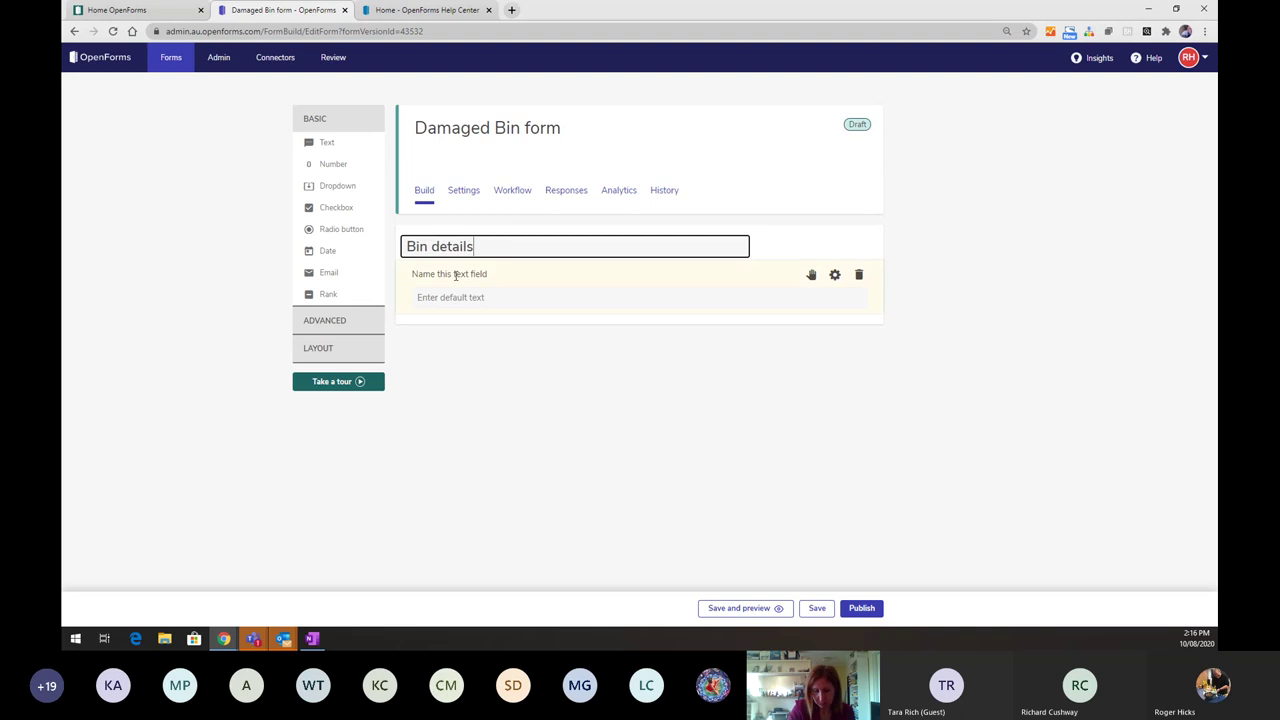
- Label the section's text field 'Describe the damage to the bin.'
left_click(456, 275)
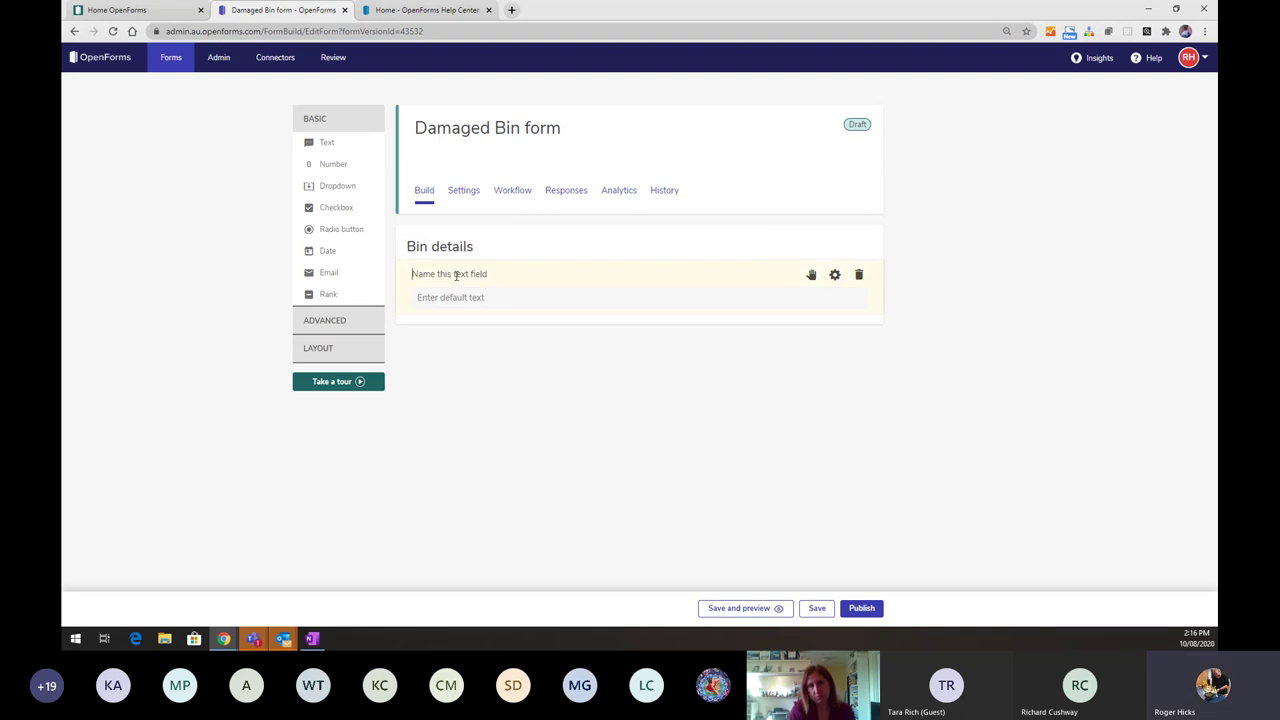
type("D")
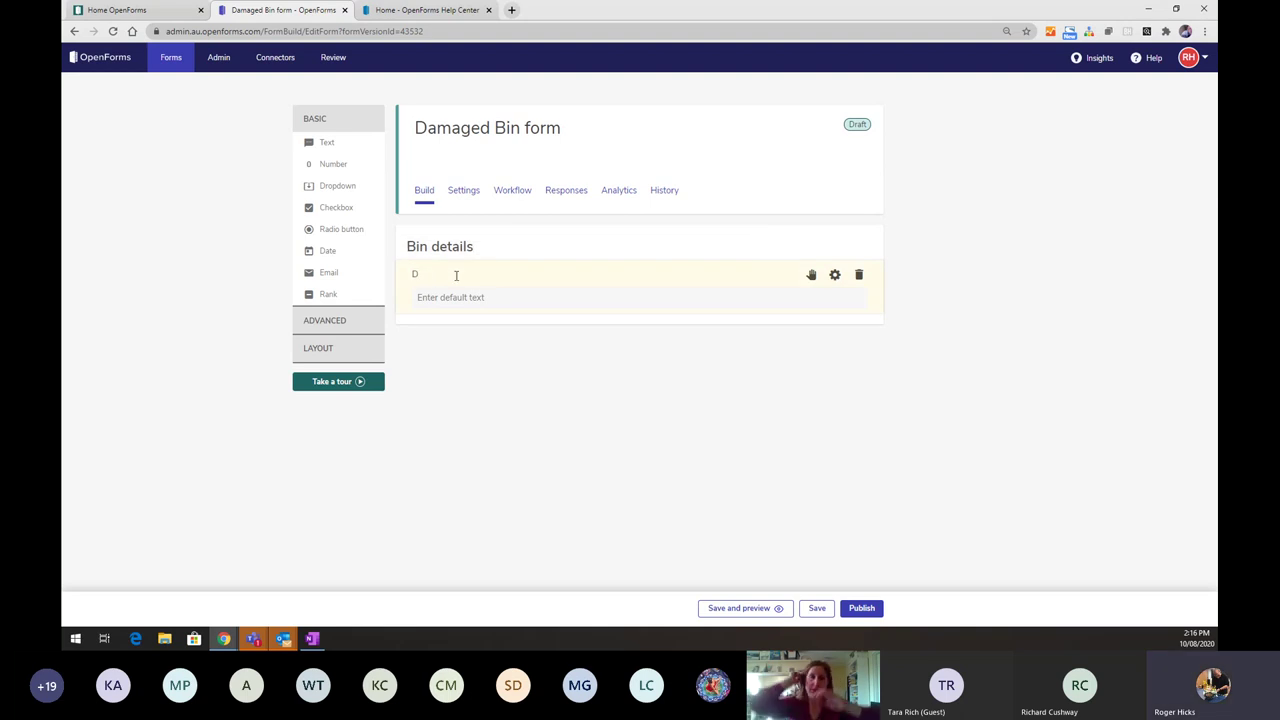
type("escr")
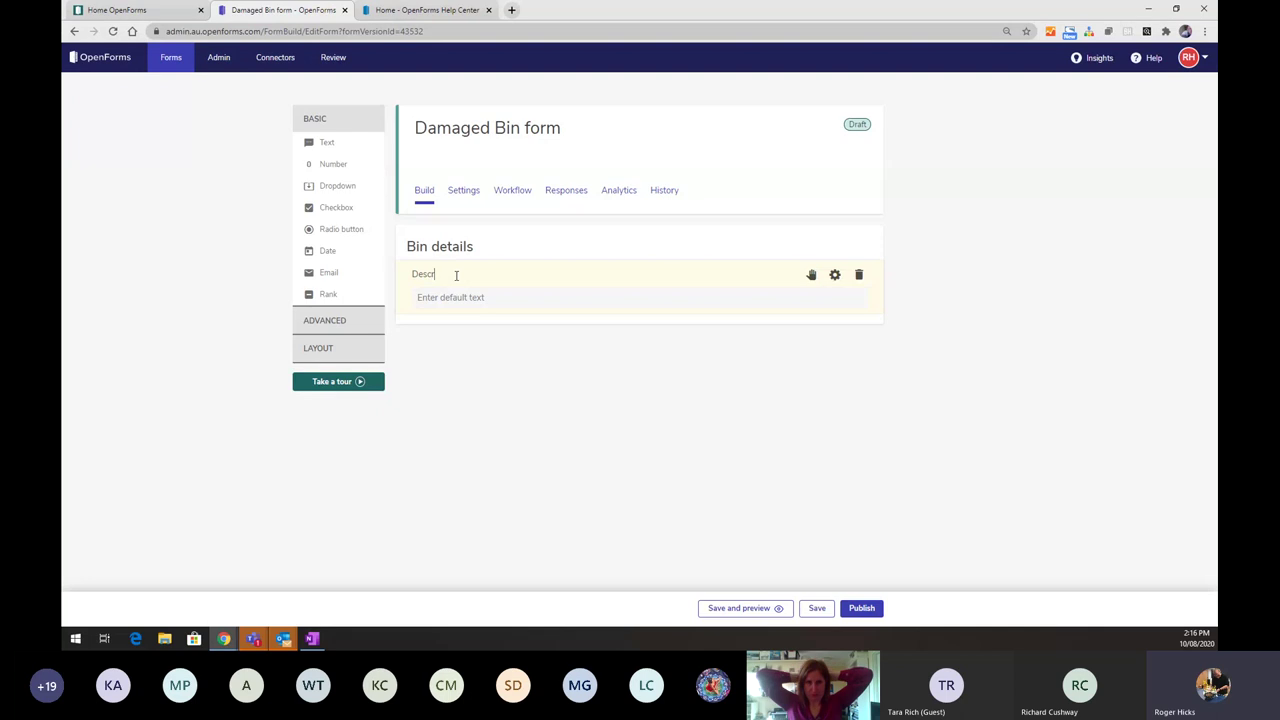
type("ibe the damage to the bi")
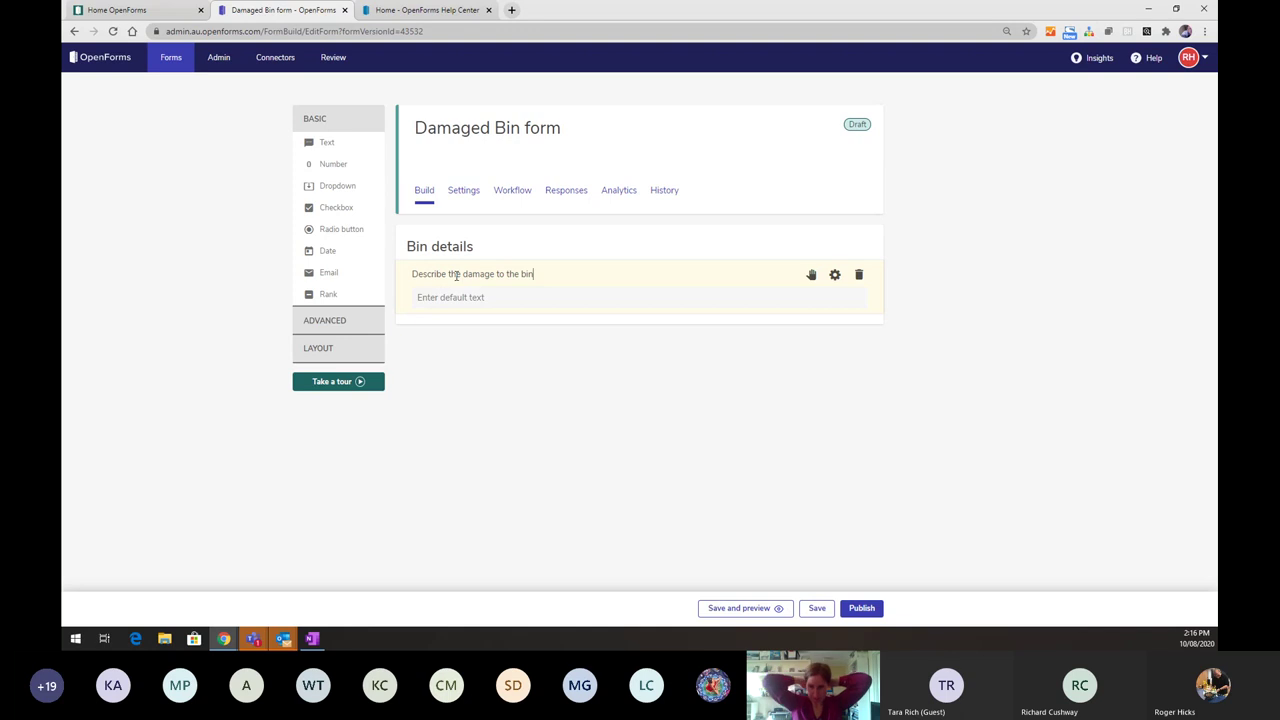
type("n")
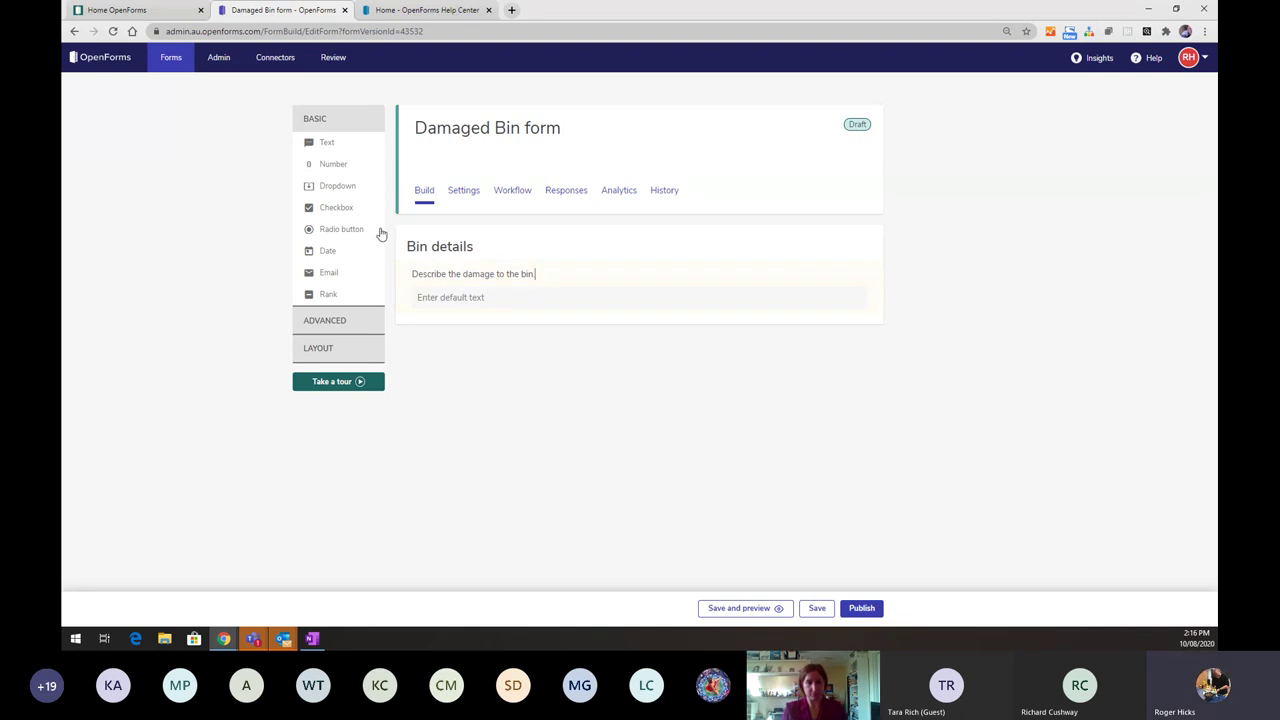
type(".")
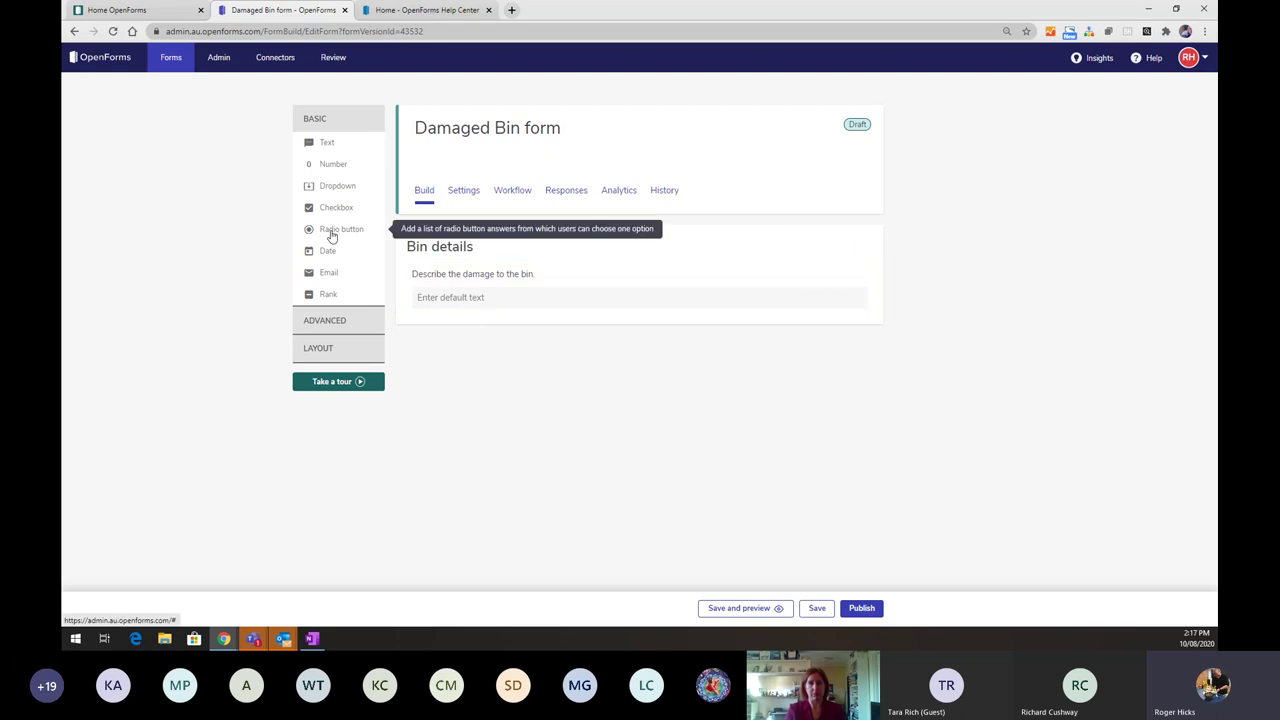
- Add a radio question 'What type of bin?' with choices General waste, Green waste and Recycling
left_click_drag(330, 232, 446, 276)
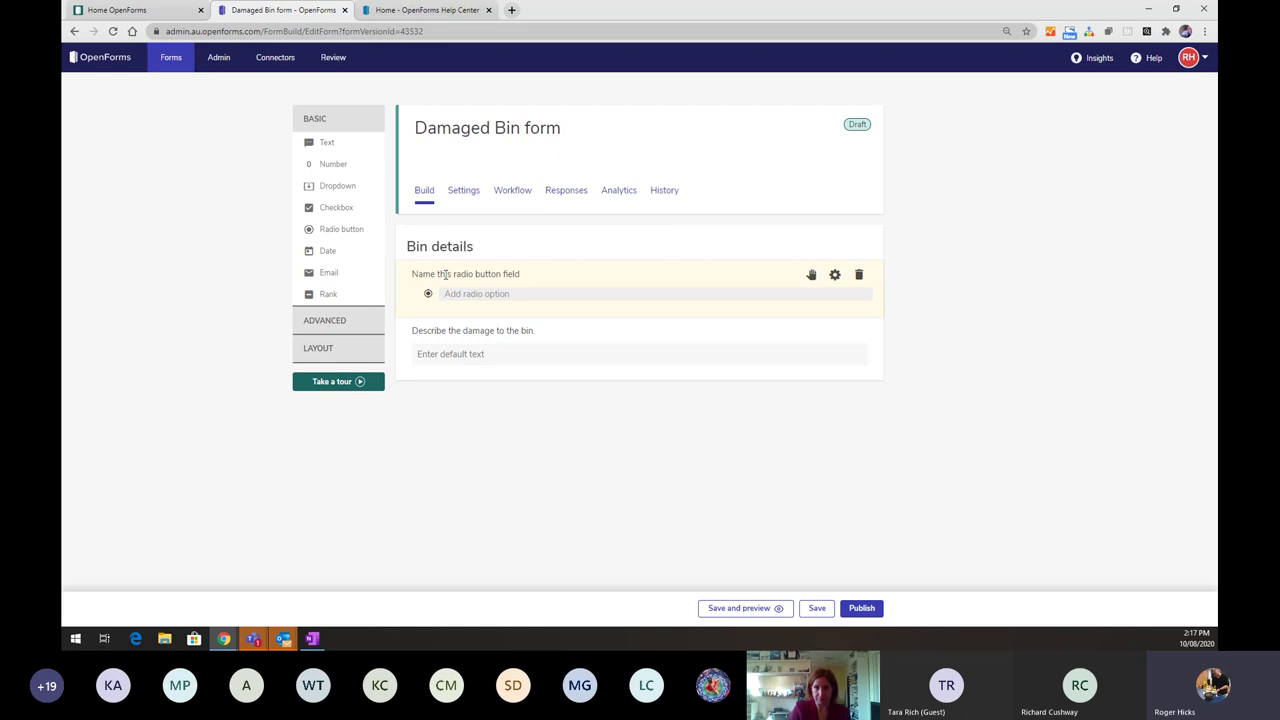
left_click(446, 276)
type("What t")
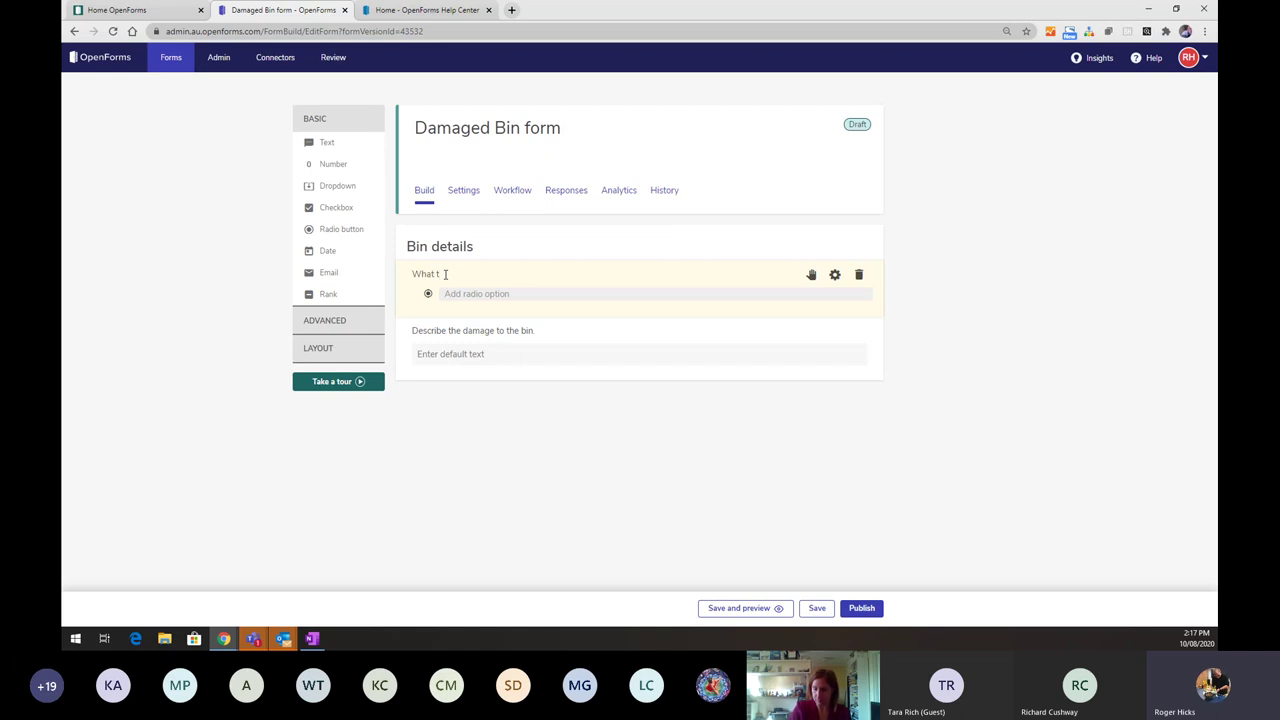
type("ype o")
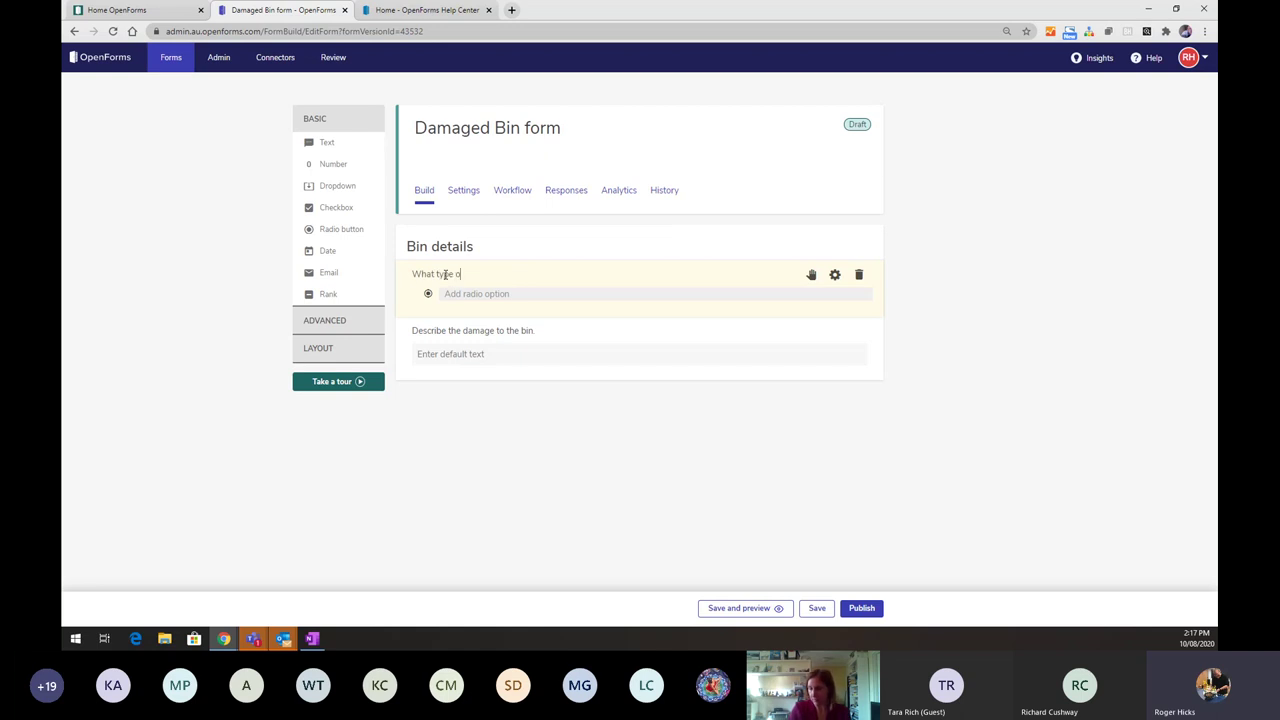
type("f ")
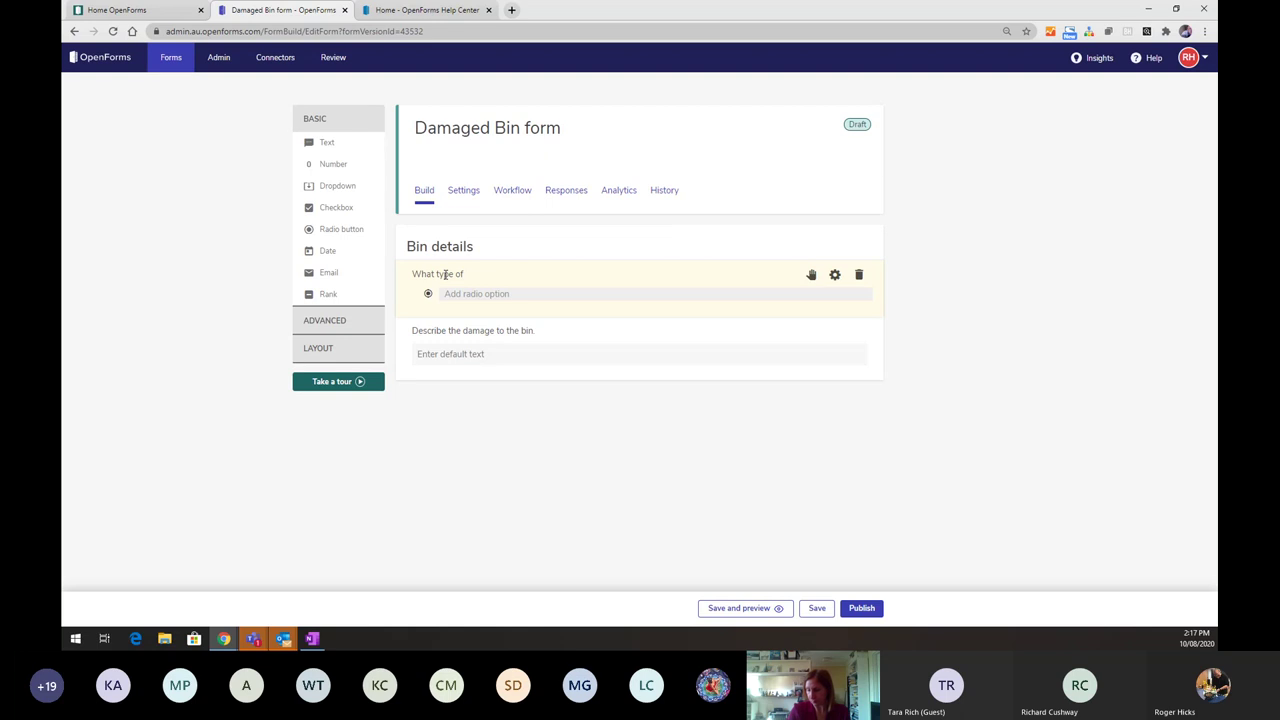
type("bin")
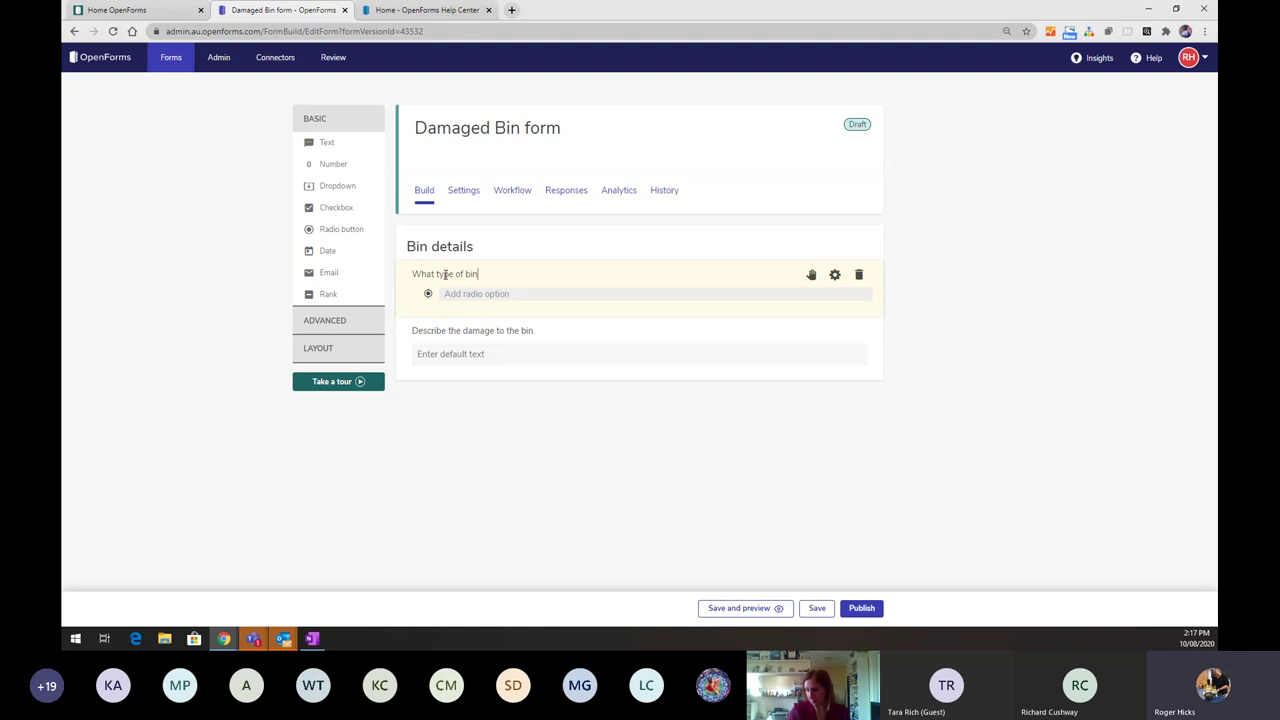
left_click(451, 294)
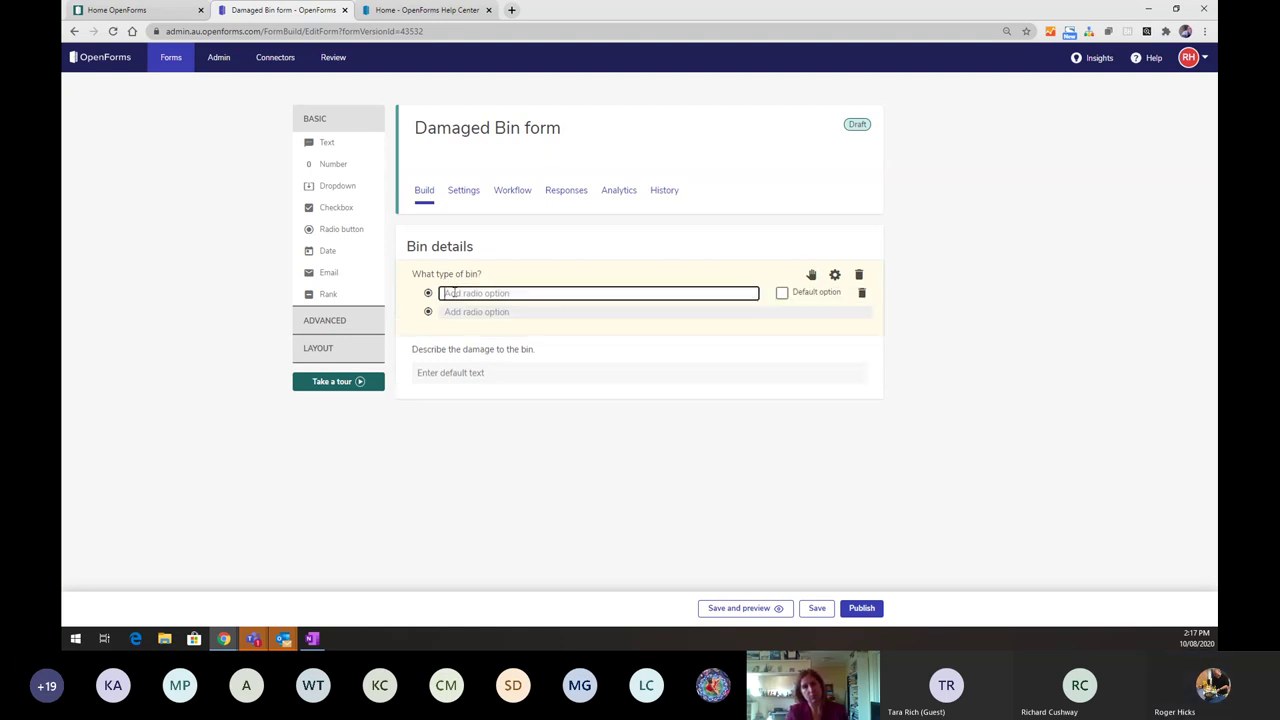
type("General waste")
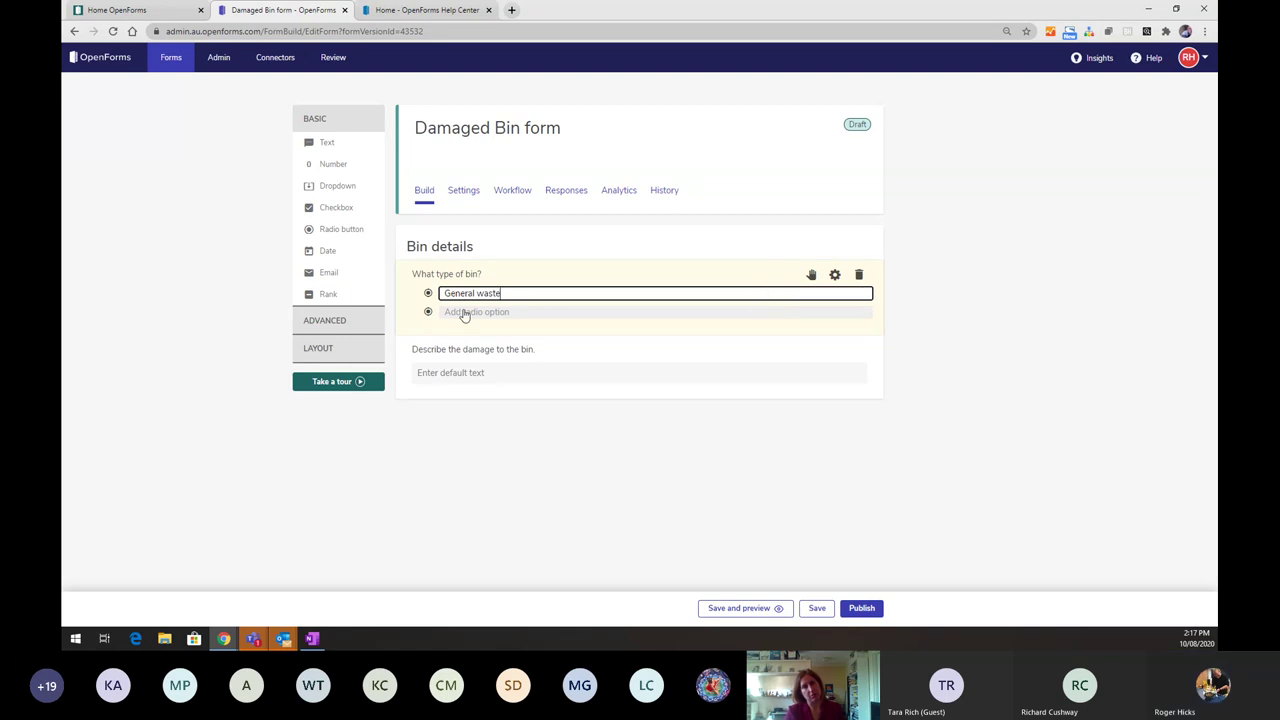
left_click(463, 311)
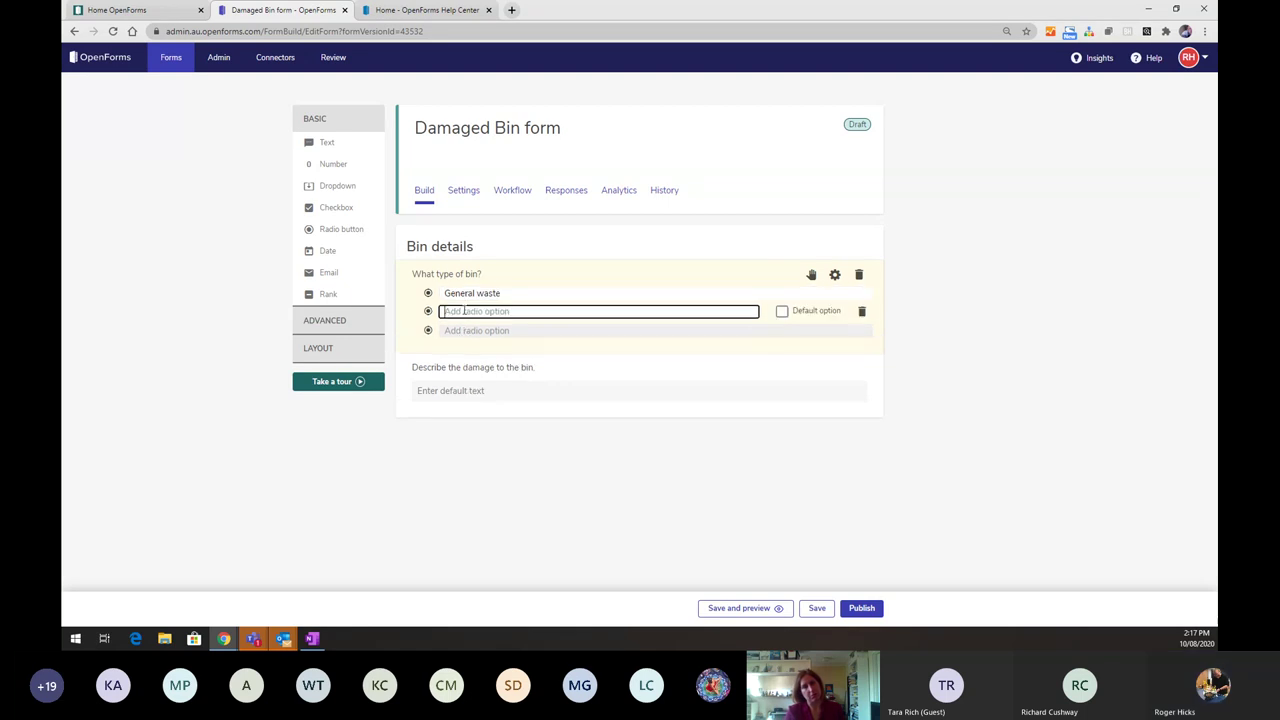
type("Green waste")
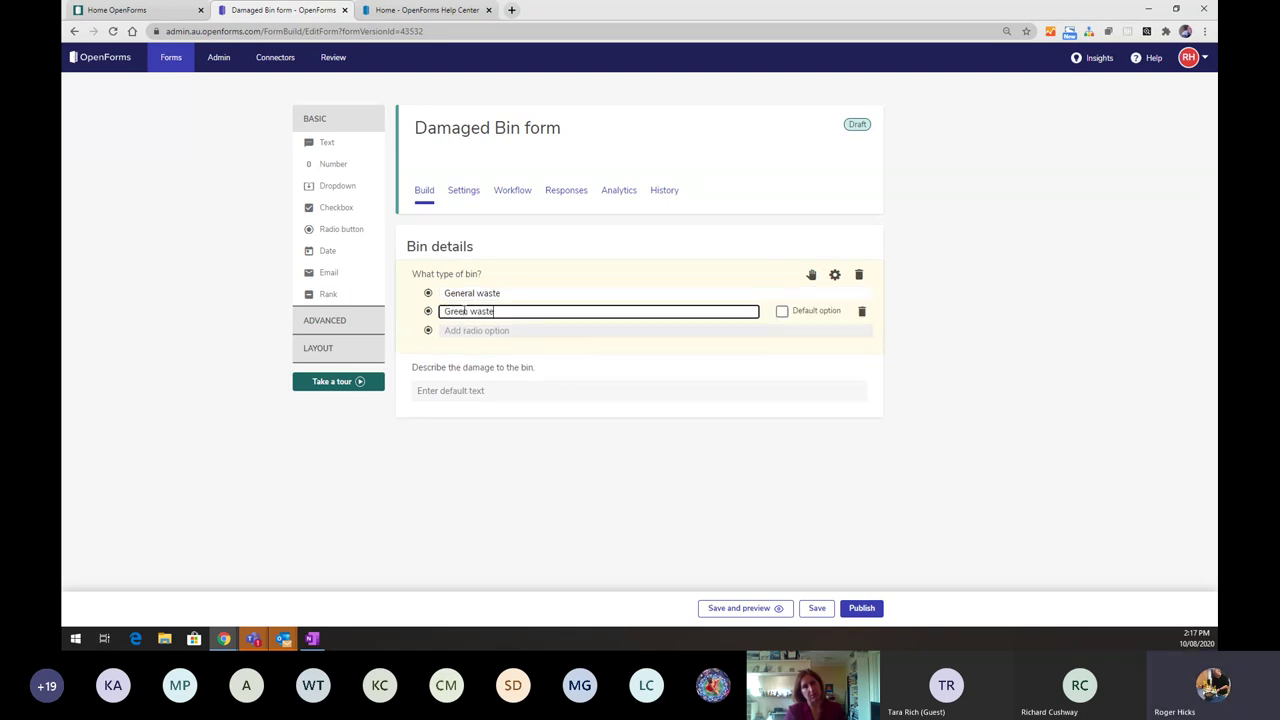
left_click(467, 330)
type("R")
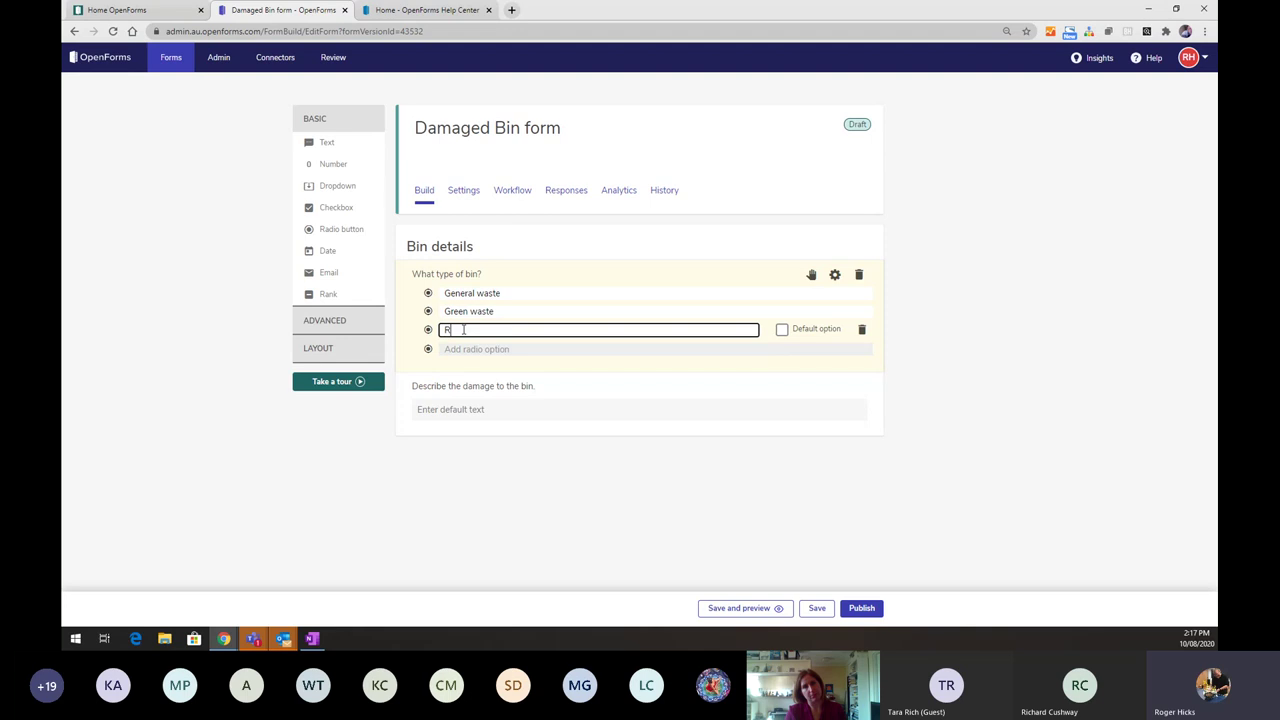
type("ecycling")
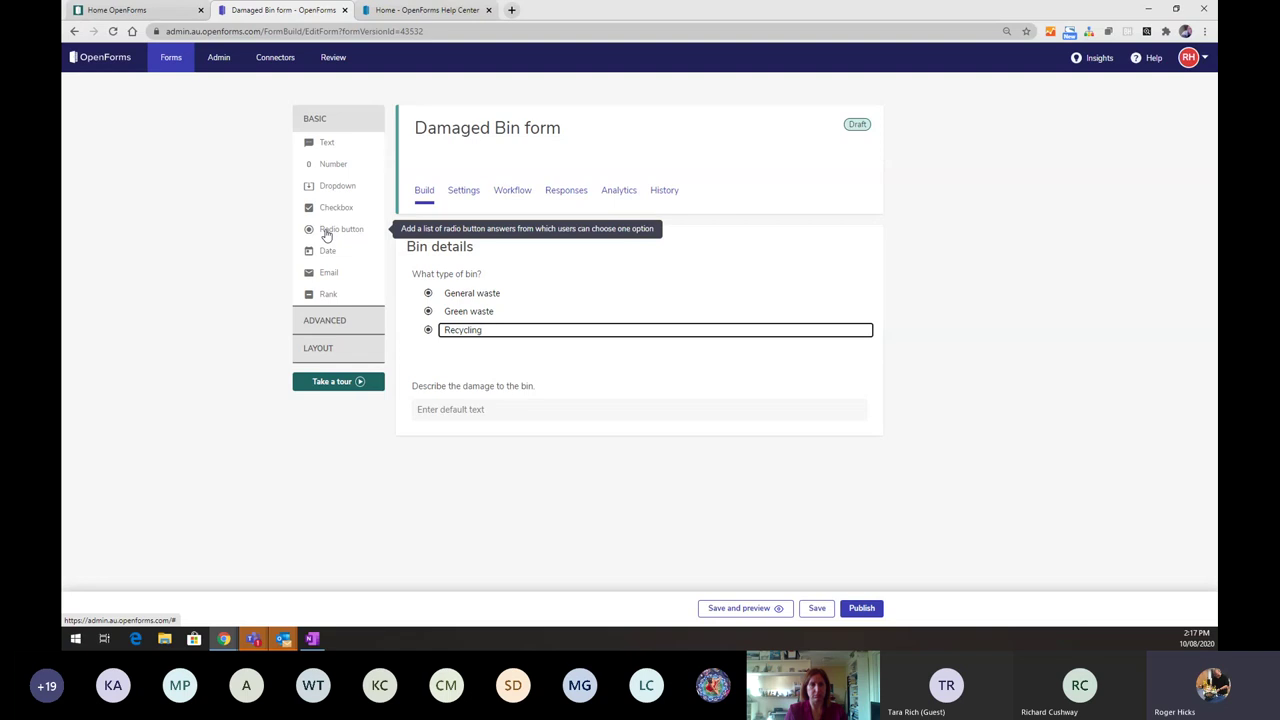
- Add a radio button question worded 'What happened to your bin?' below the bin type
left_click_drag(325, 234, 461, 383)
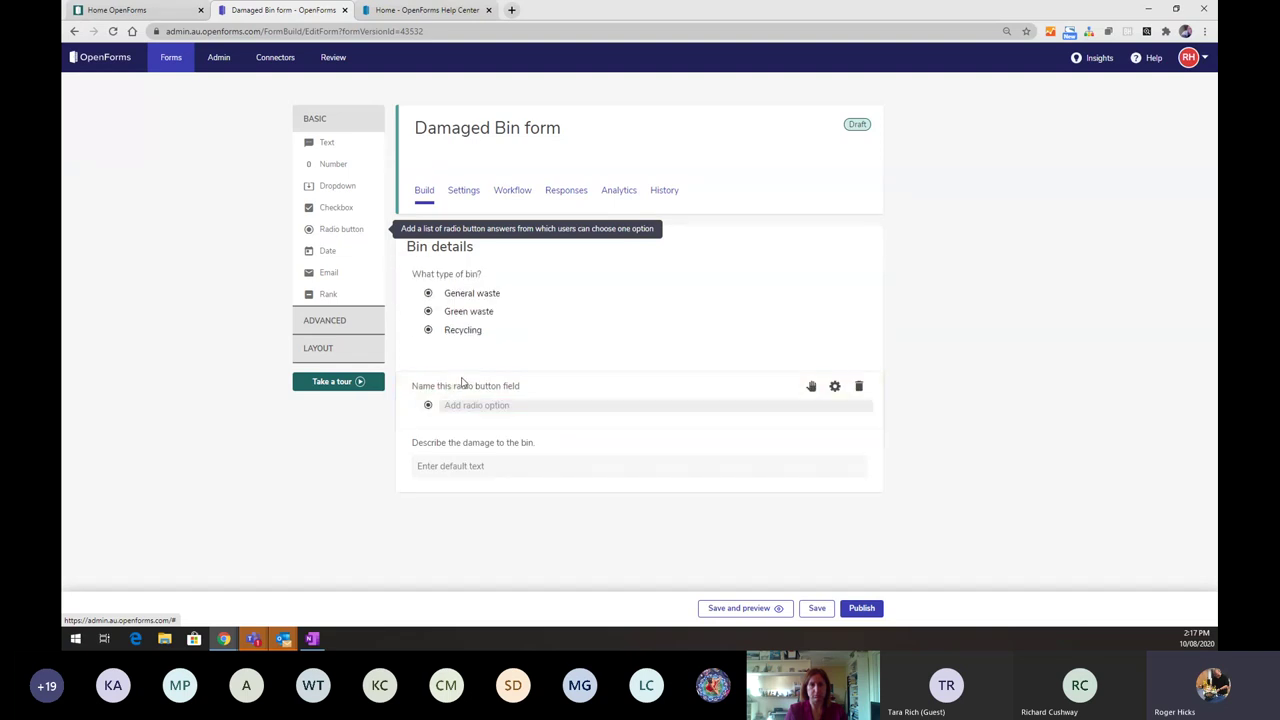
type("Ho")
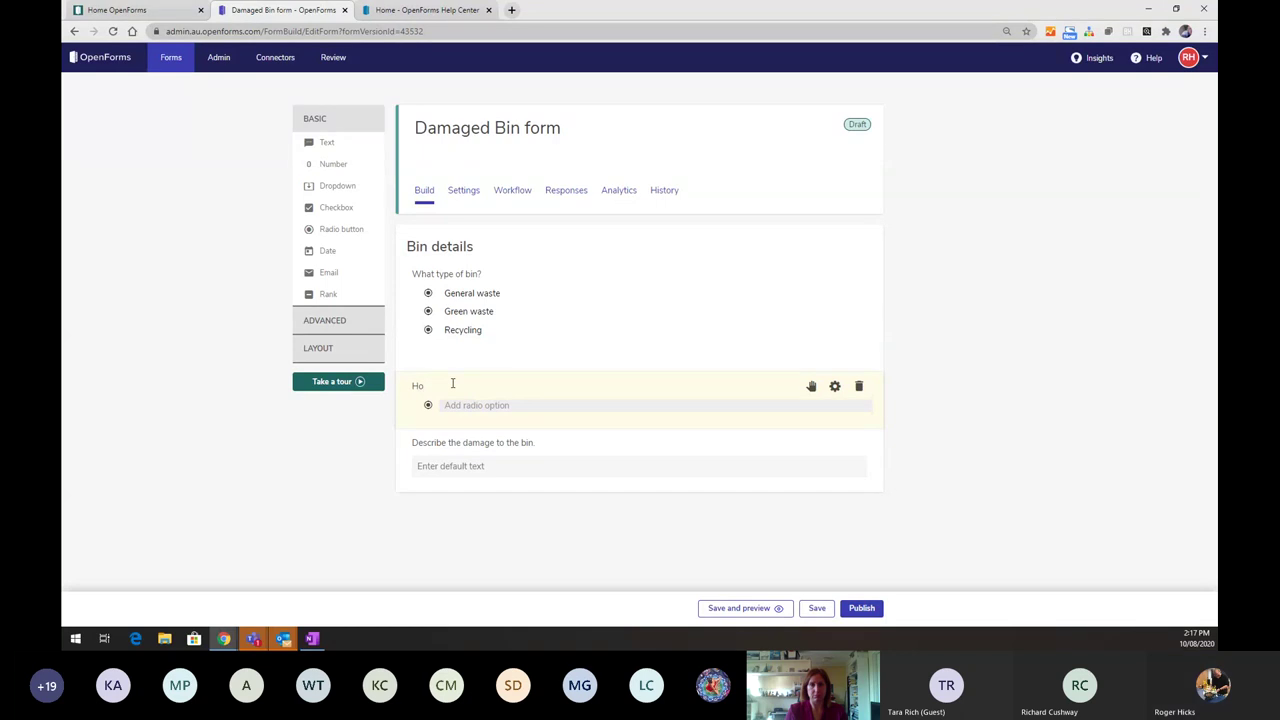
key("BackSpace")
type("What")
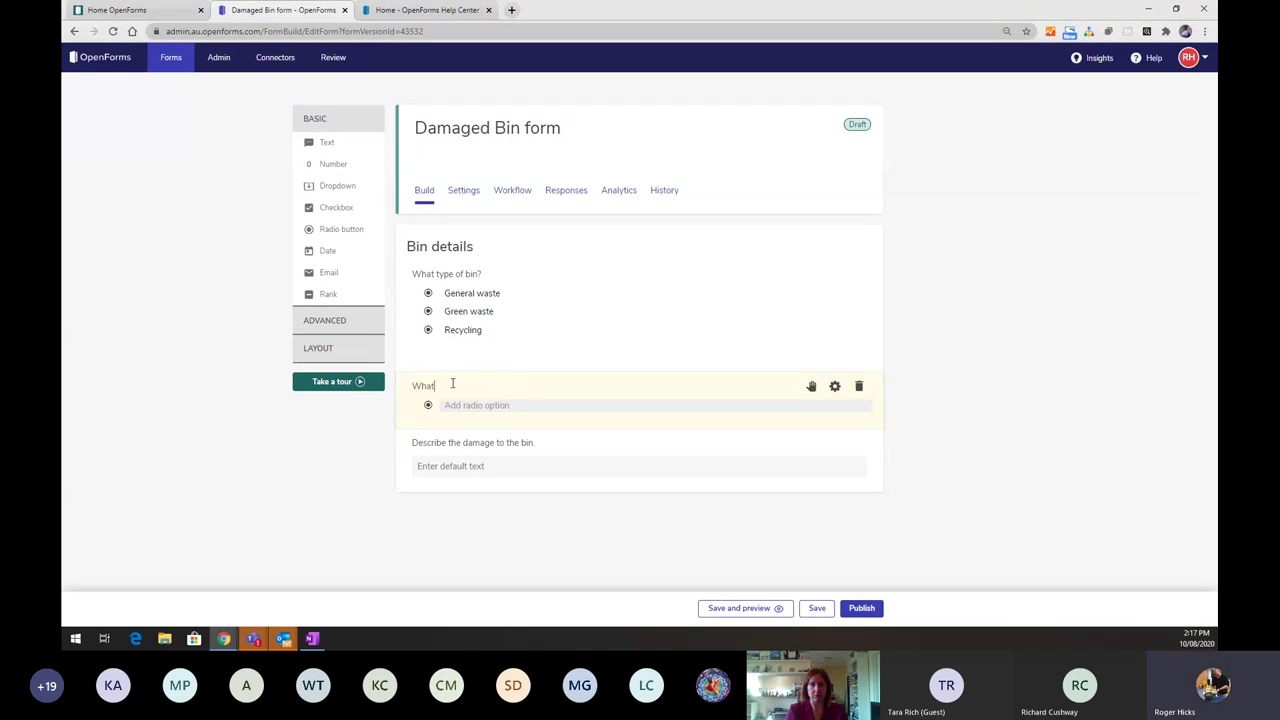
type(" happened to your bin?")
- Give it the choices Damaged through use, Damaged by the truck and Missing
left_click(482, 405)
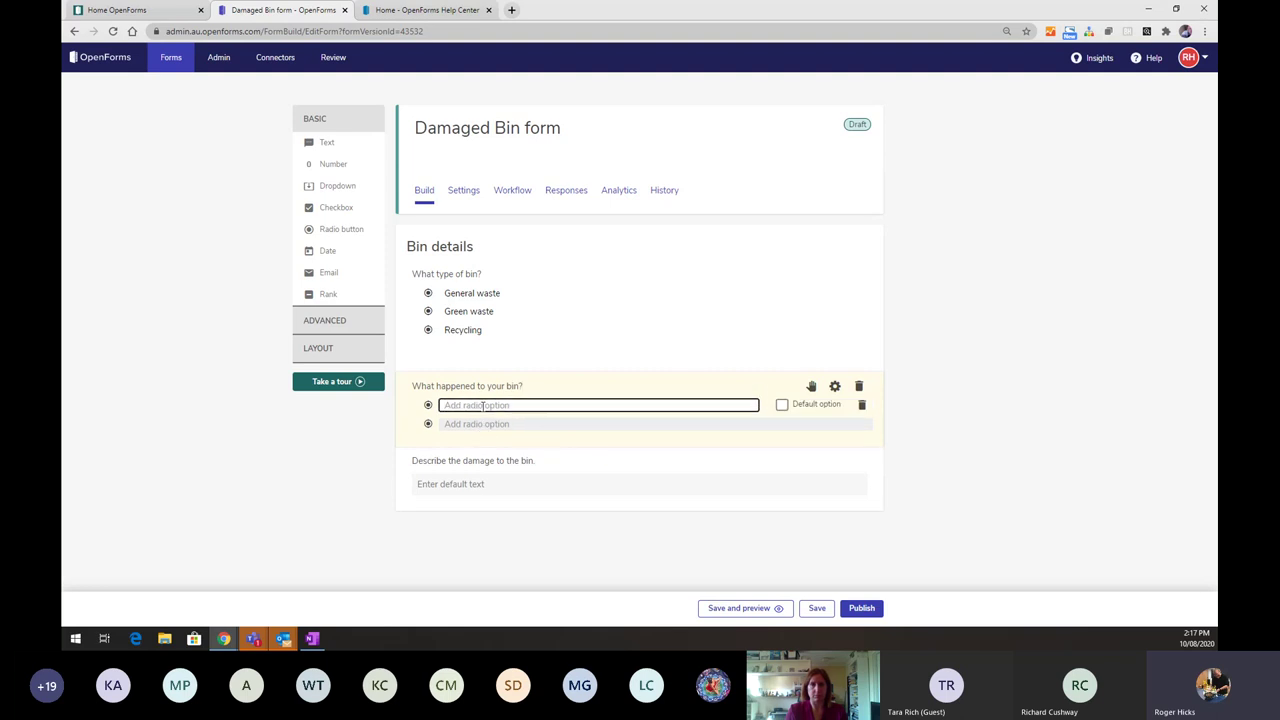
type("Damaged through use")
left_click(480, 426)
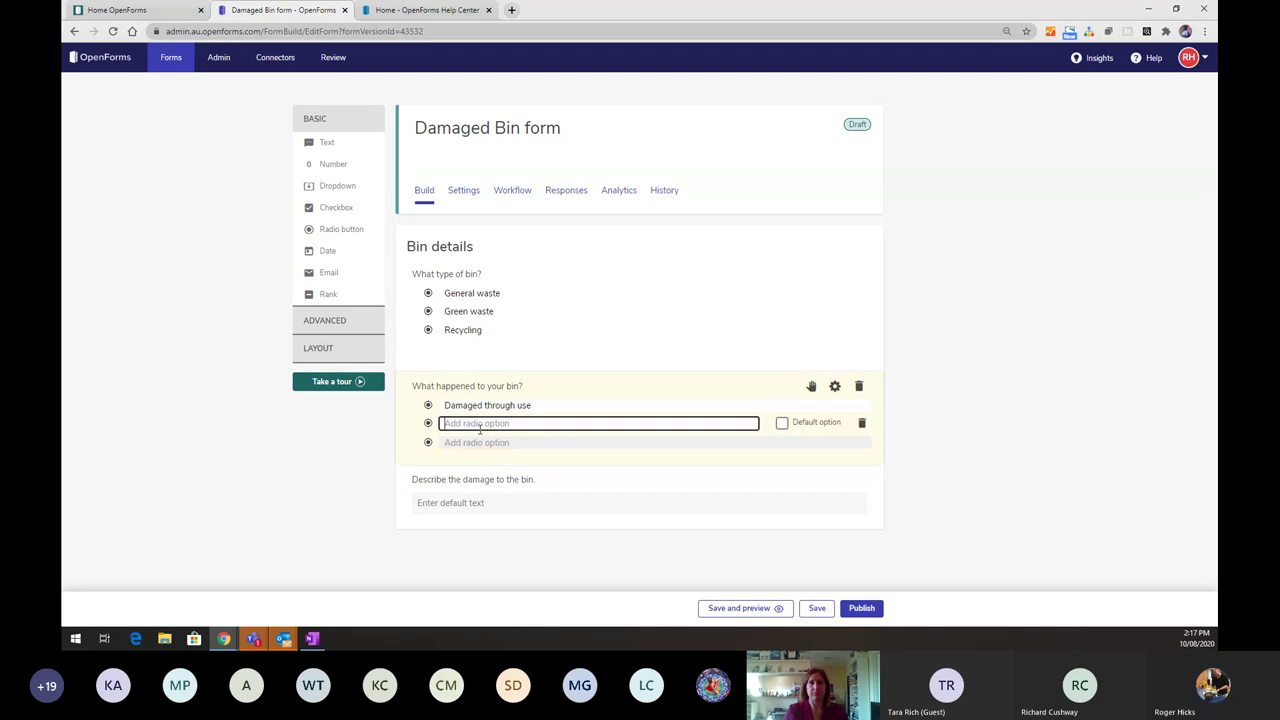
type("Damaged  by the truck")
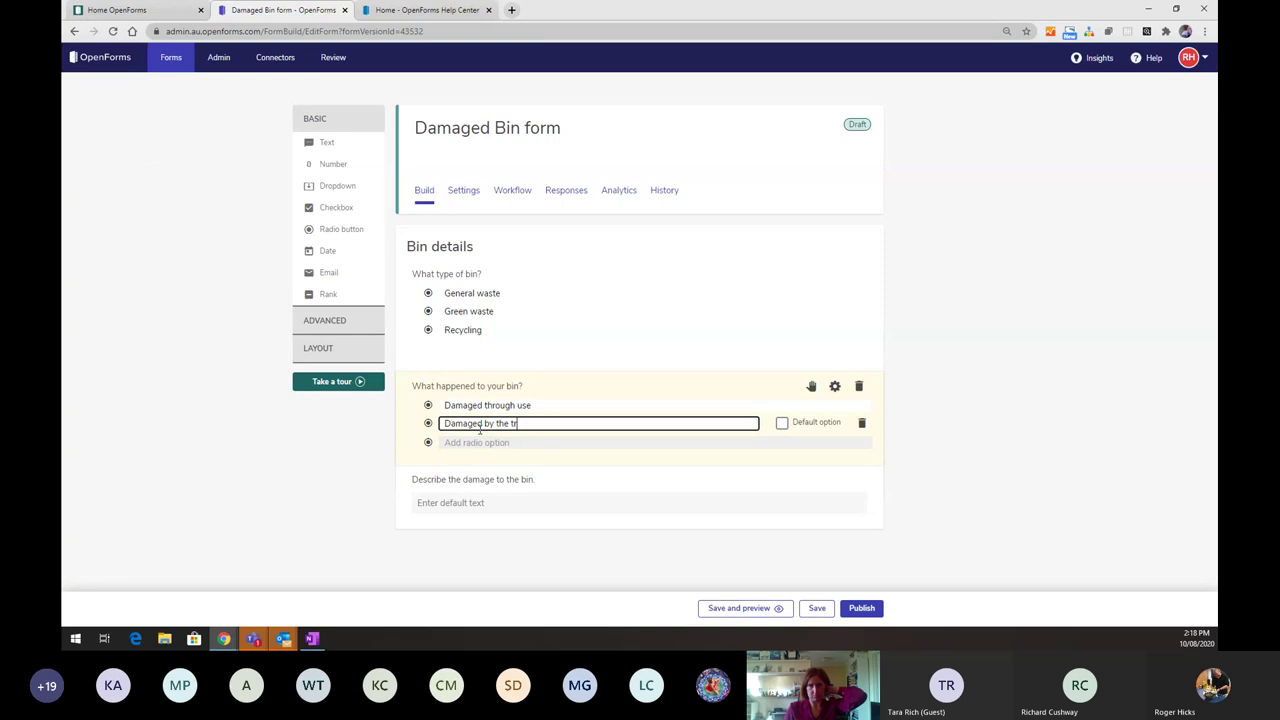
left_click(487, 444)
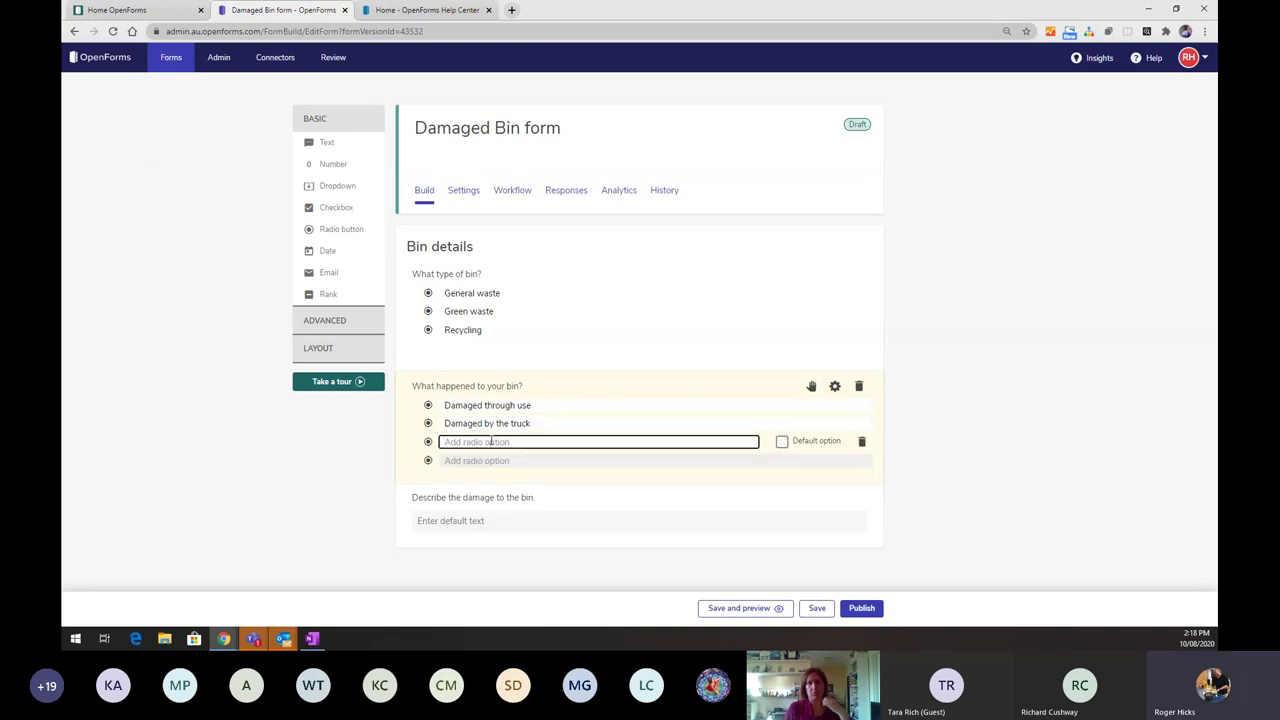
type("Missing")
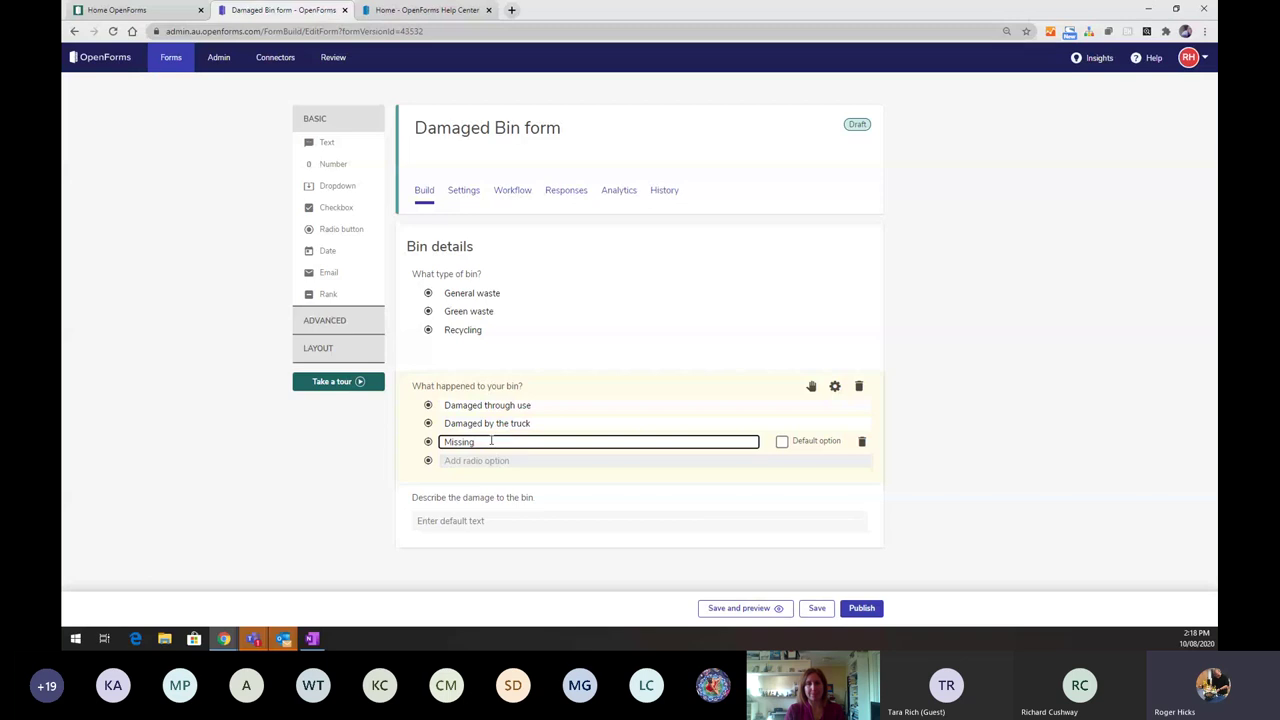
left_click(931, 431)
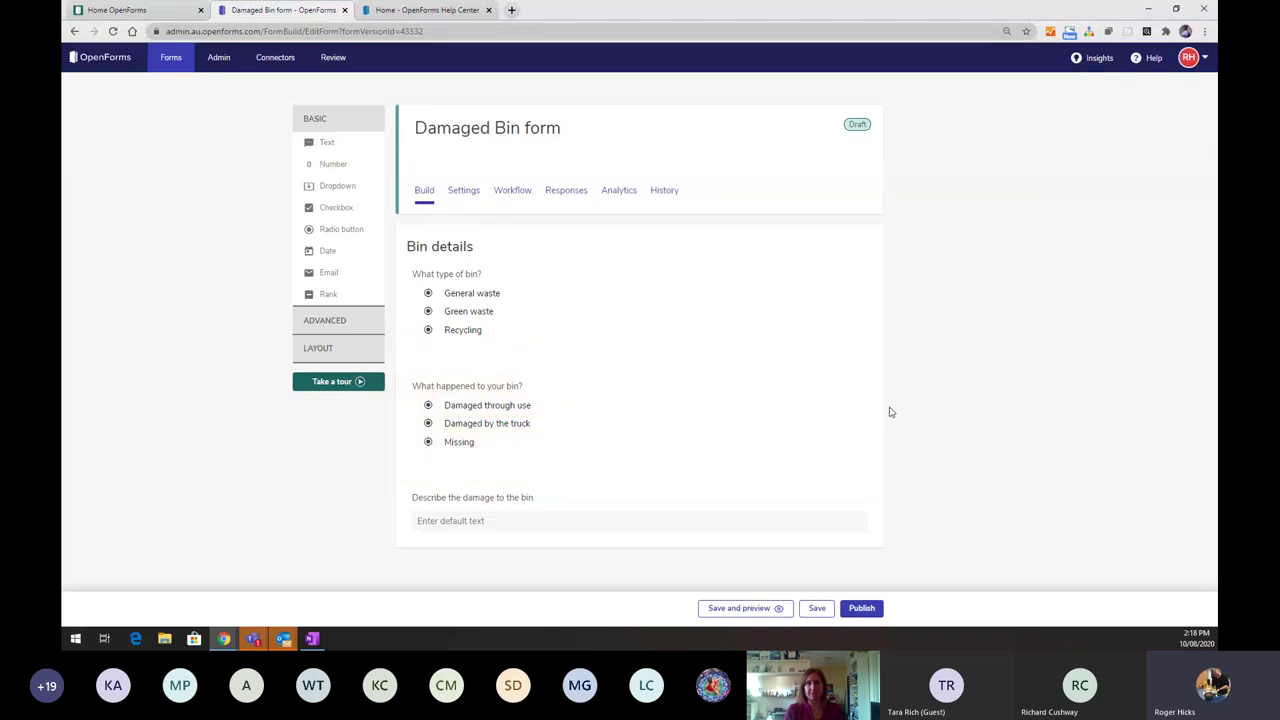
- Expand the LAYOUT group to show the Section, Content, Image and Video elements
left_click(778, 402)
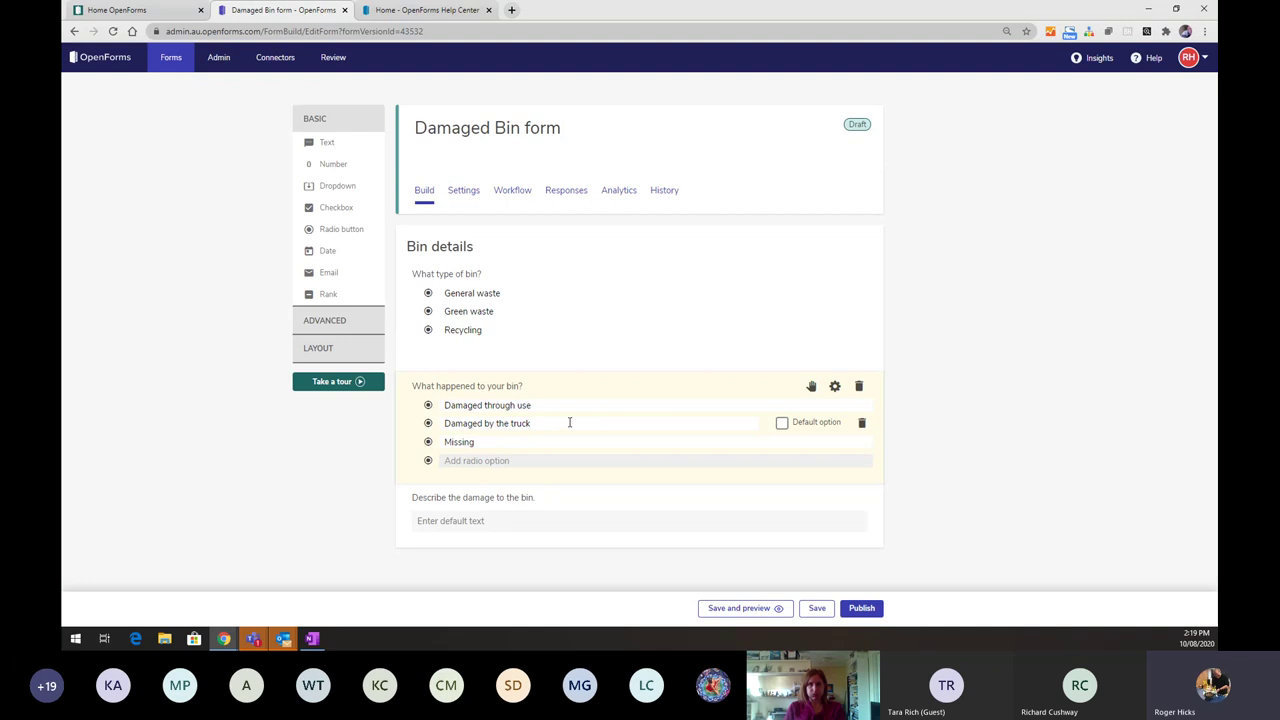
left_click(327, 347)
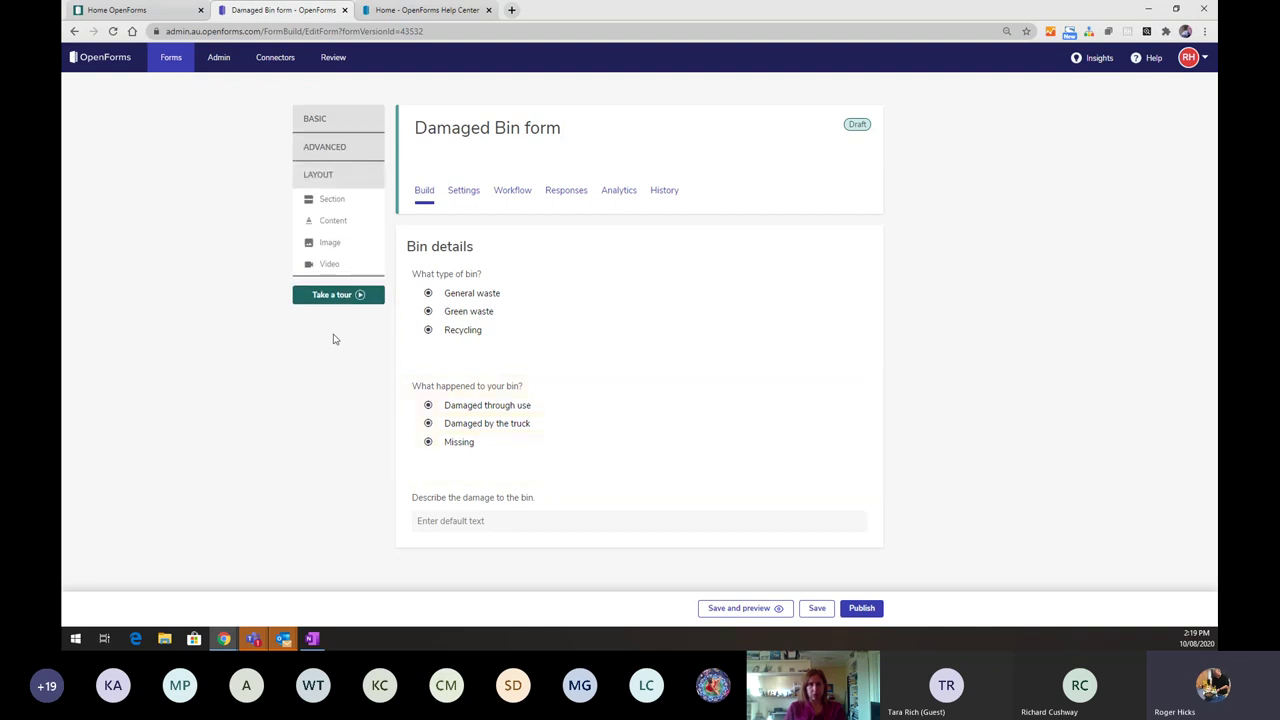
- Add a Content block reading 'If your bin is missing you must provide a stat dec or a police report'
left_click(331, 221)
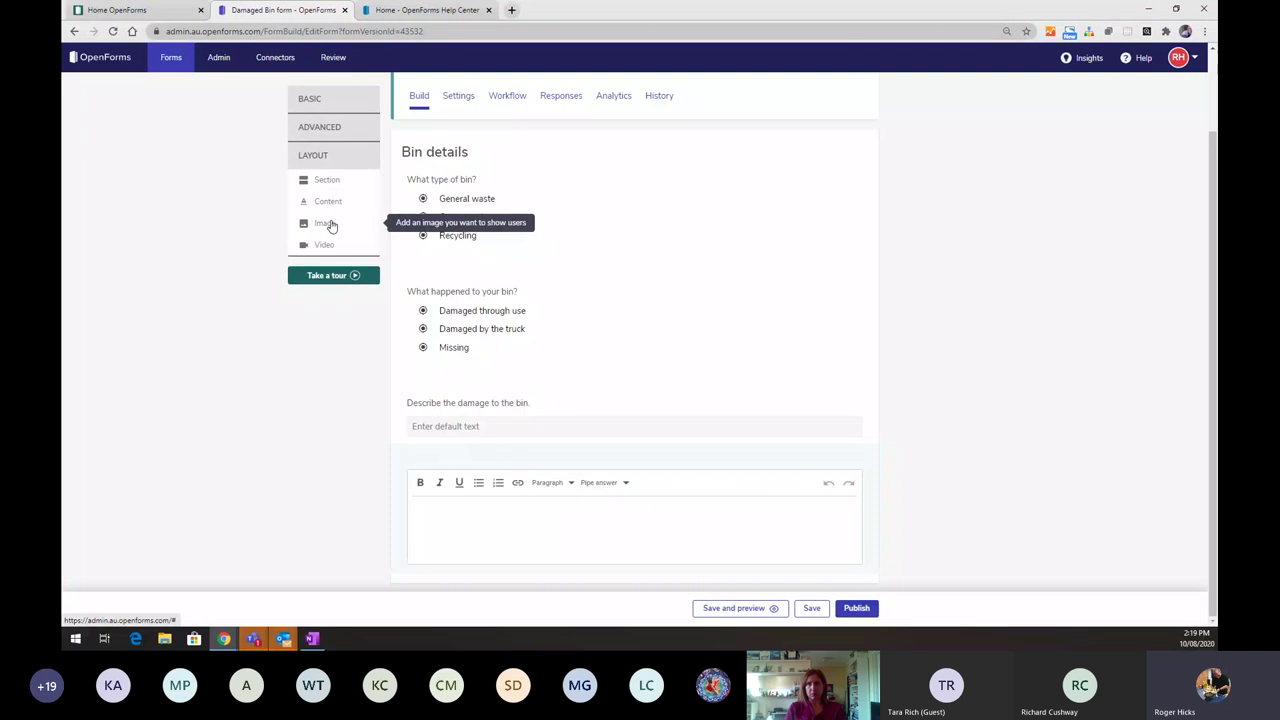
left_click(438, 525)
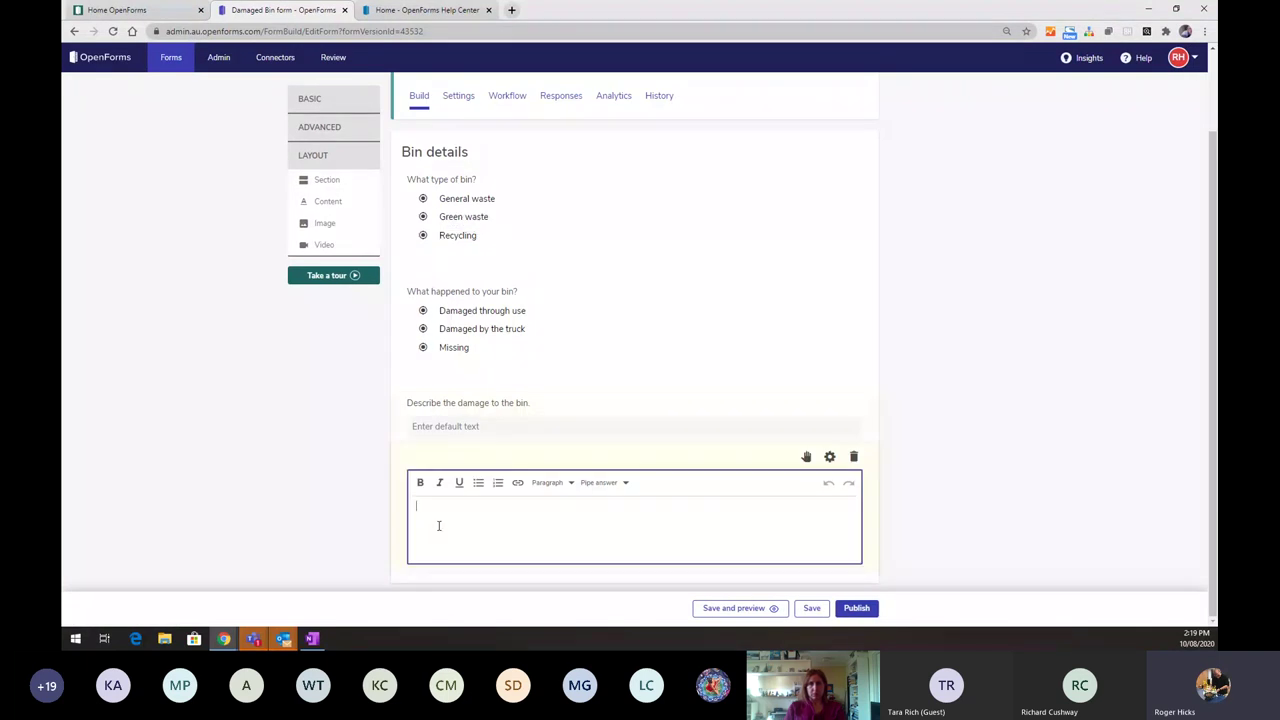
type("If t")
type(" you")
type("r bin is m")
type("issing you muc")
type("t provide a s")
type("tat")
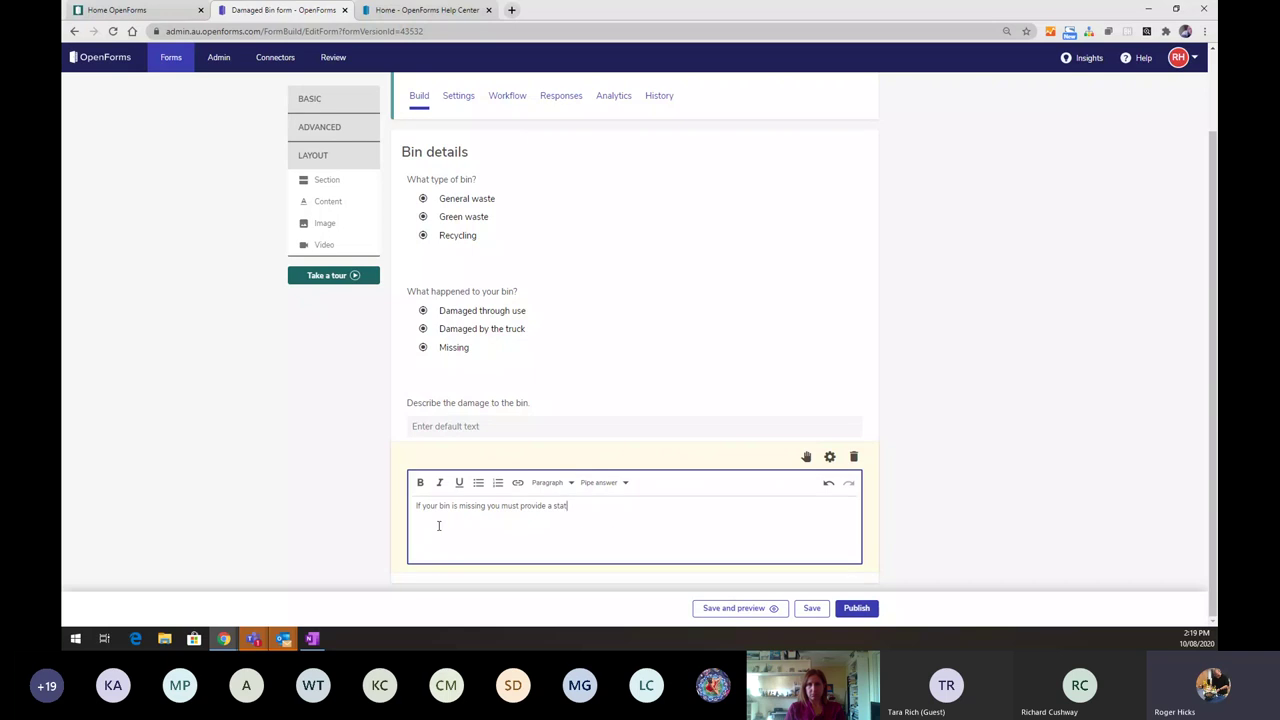
type(" dec or a")
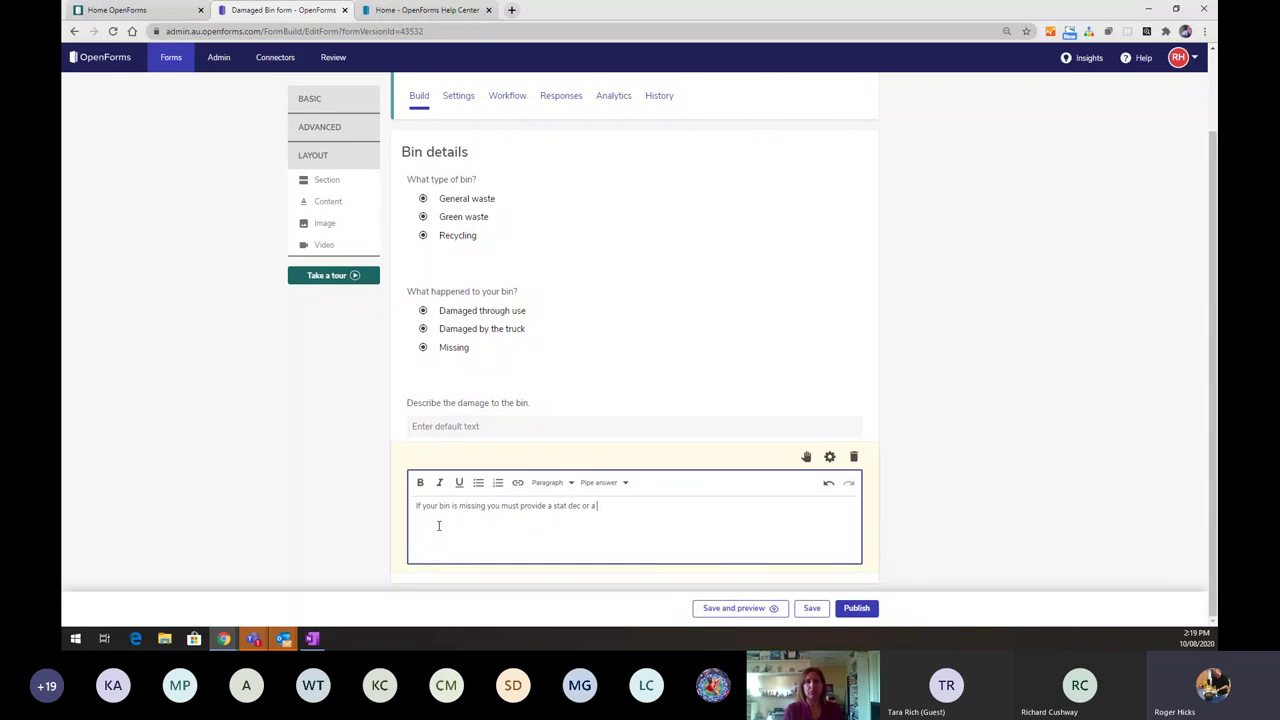
type(" p")
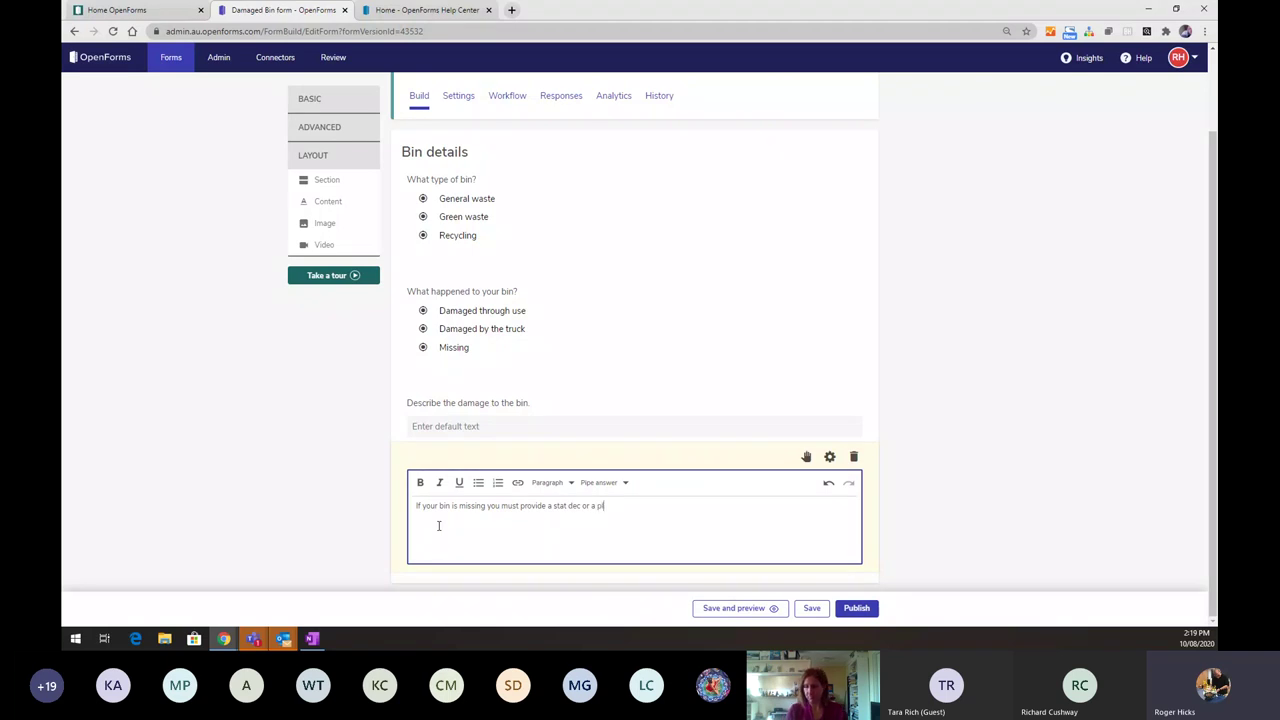
type("o")
type("l")
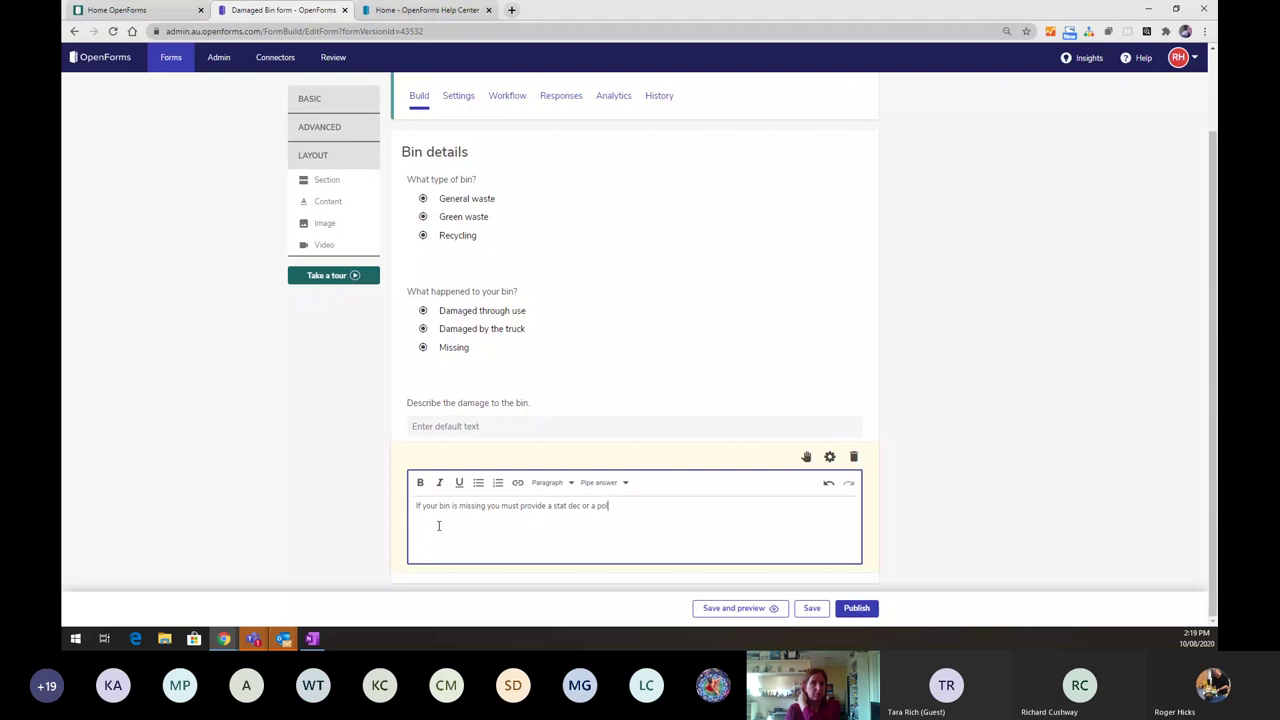
type("ice report")
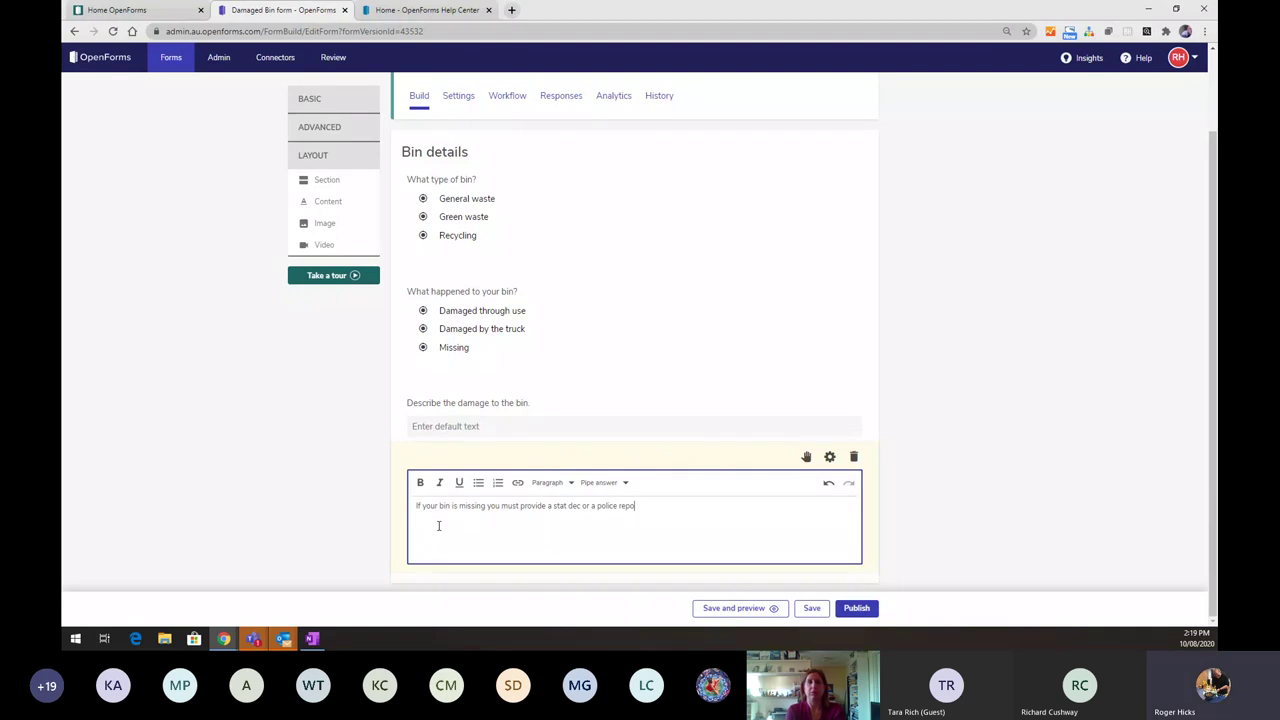
- Add a File upload field labelled 'Supporting documents' after the stat dec note
left_click(319, 129)
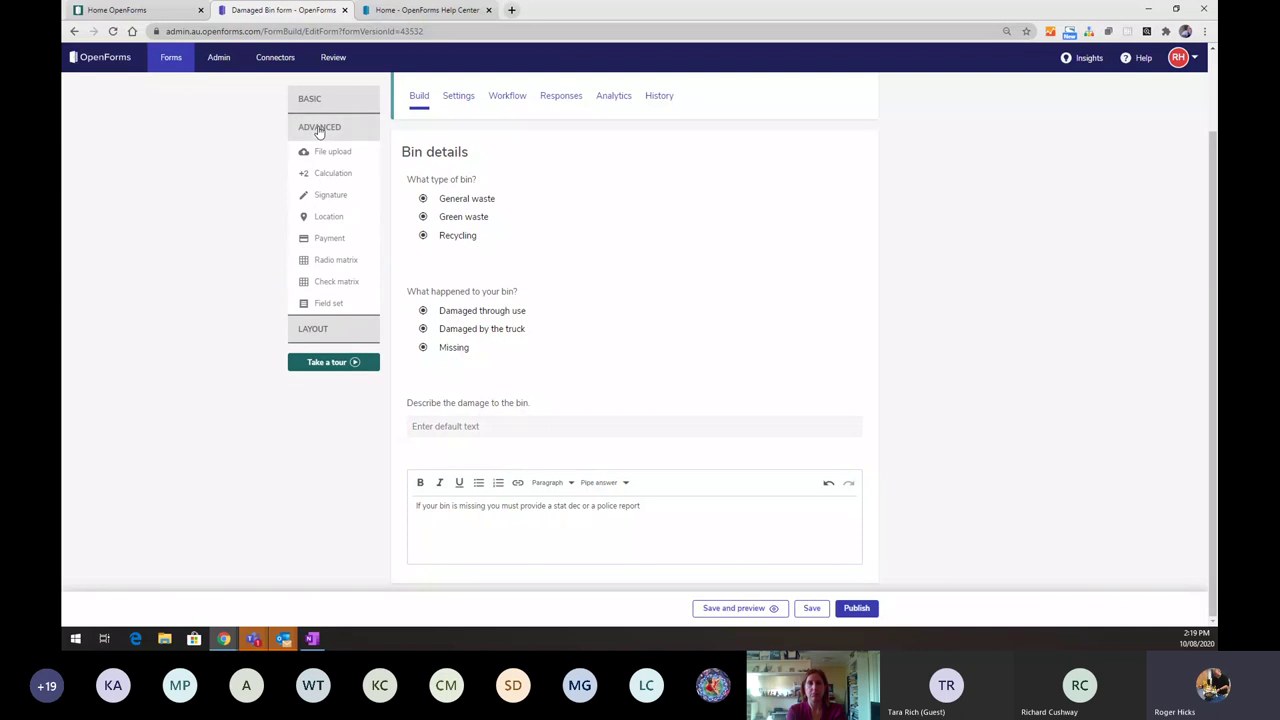
left_click(318, 152)
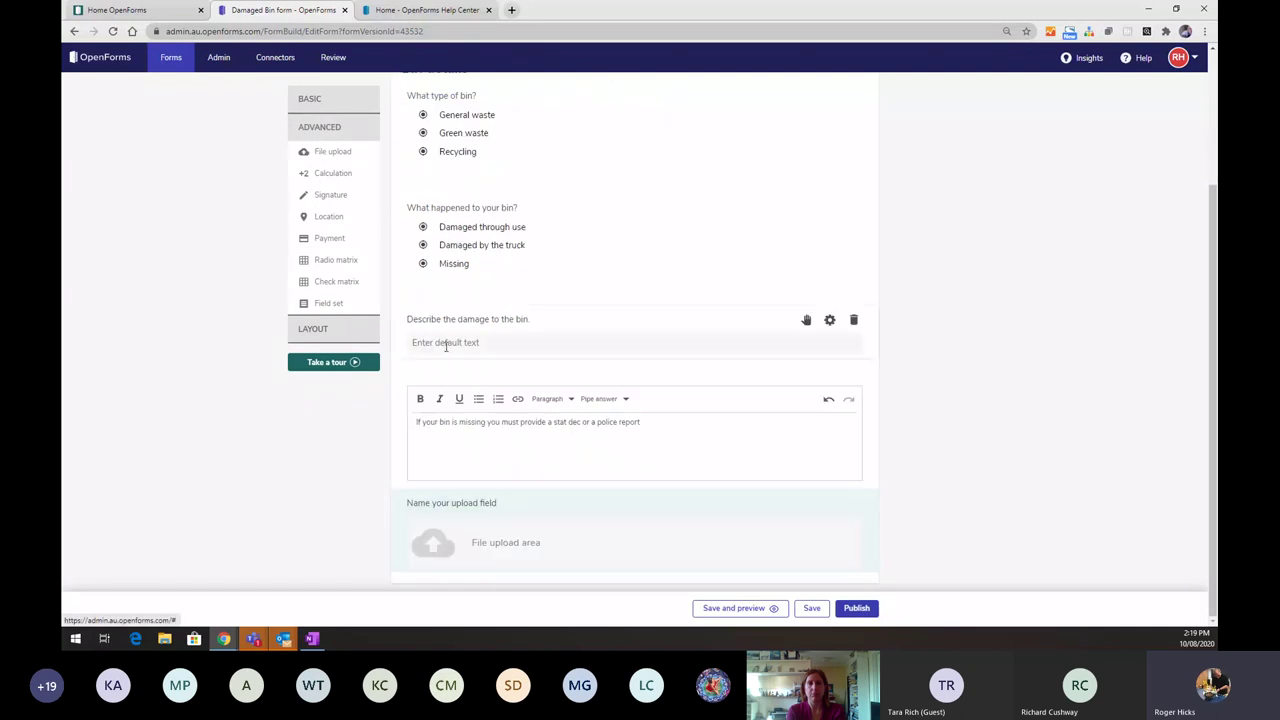
left_click(471, 503)
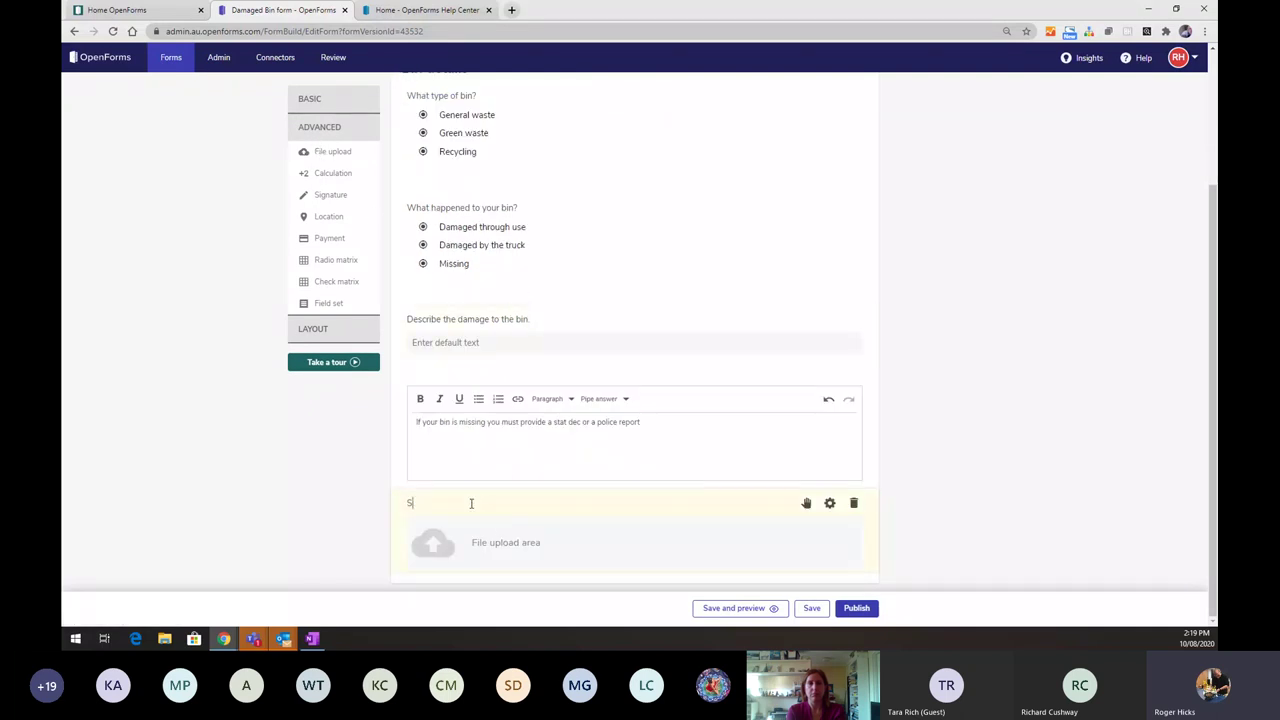
type("Sup")
type("porting doc")
type("umetns")
key("BackSpace")
key("BackSpace")
key("BackSpace")
key("BackSpace")
type("nts")
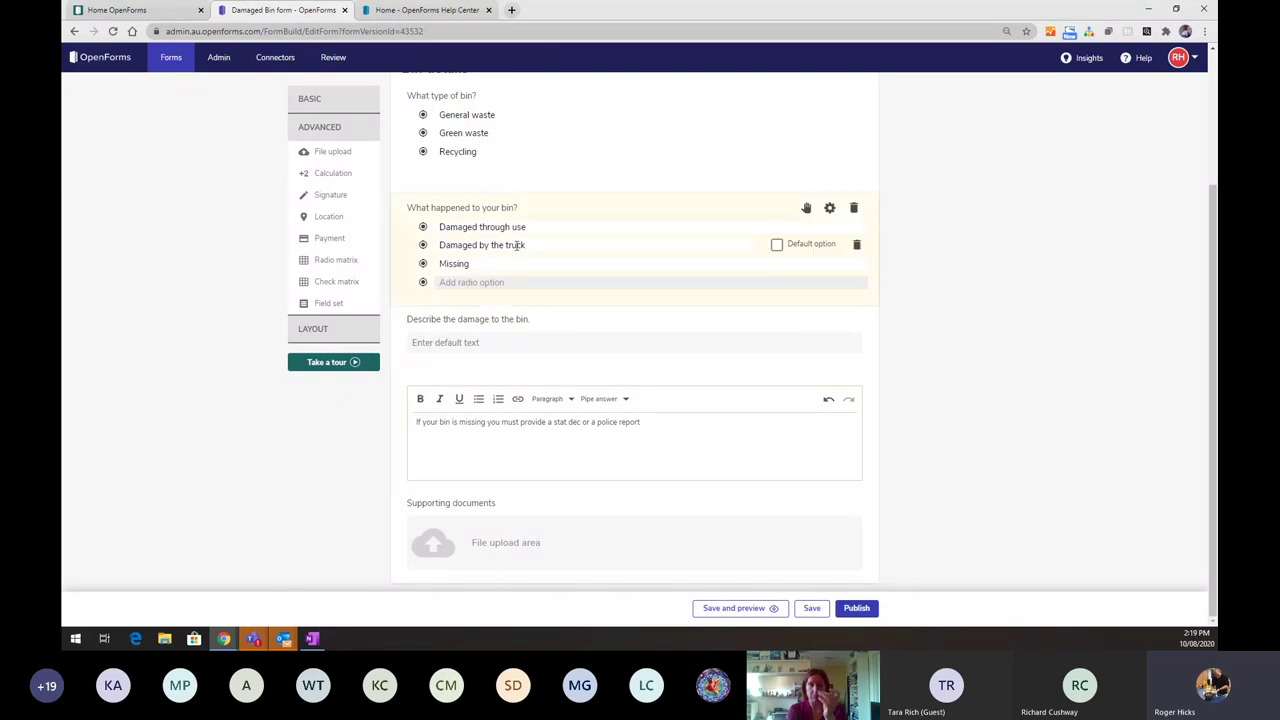
left_click(565, 420)
left_click(587, 540)
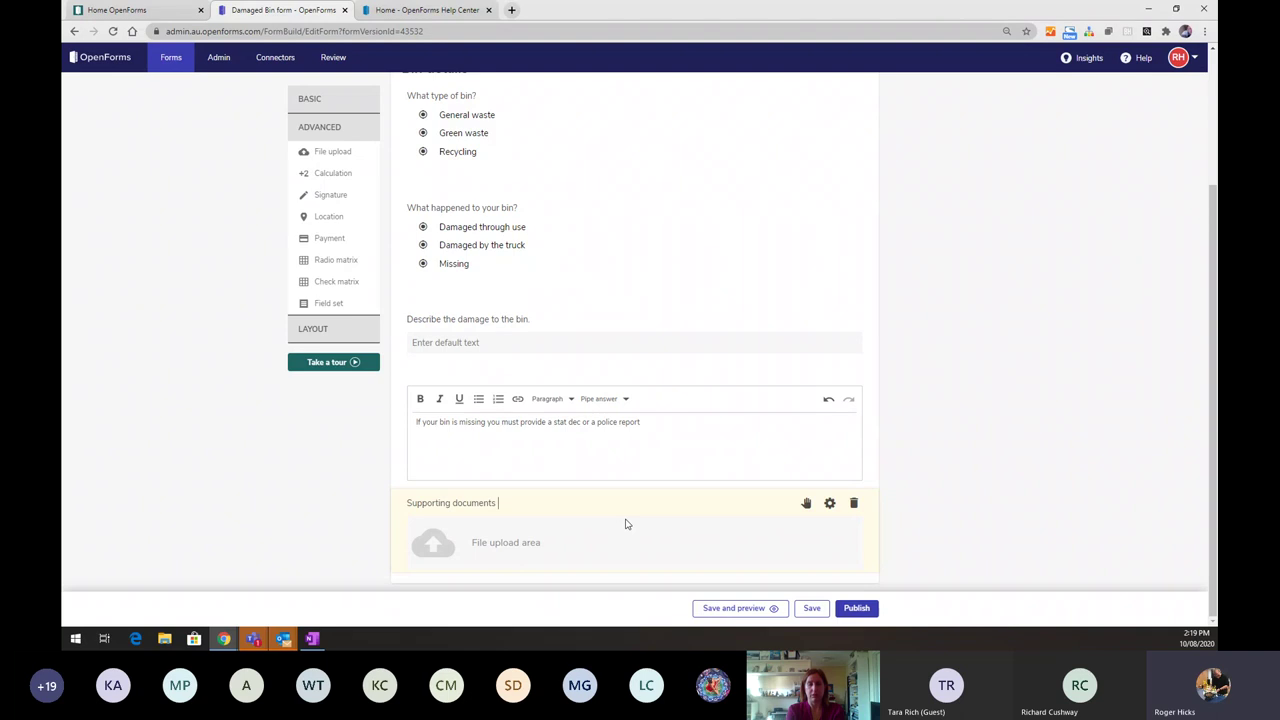
- Set the stat dec notice's display logic to show or hide based on Smart Logic
left_click(686, 409)
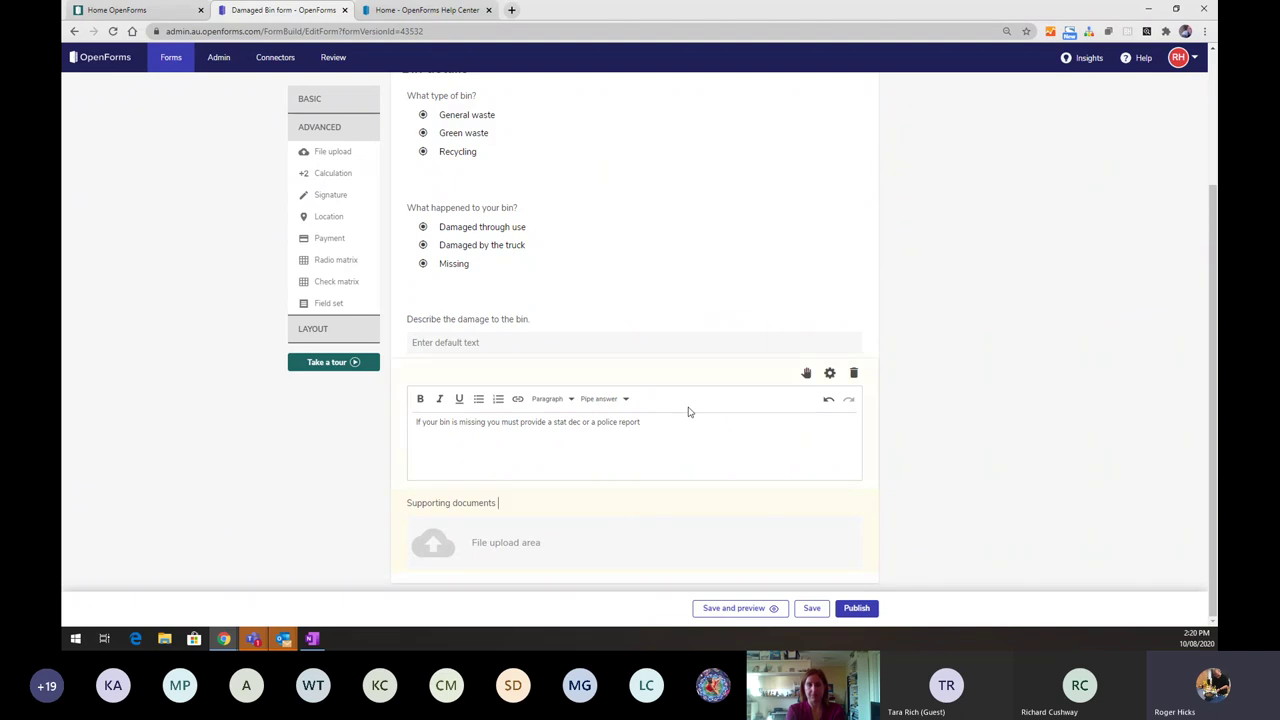
left_click(830, 374)
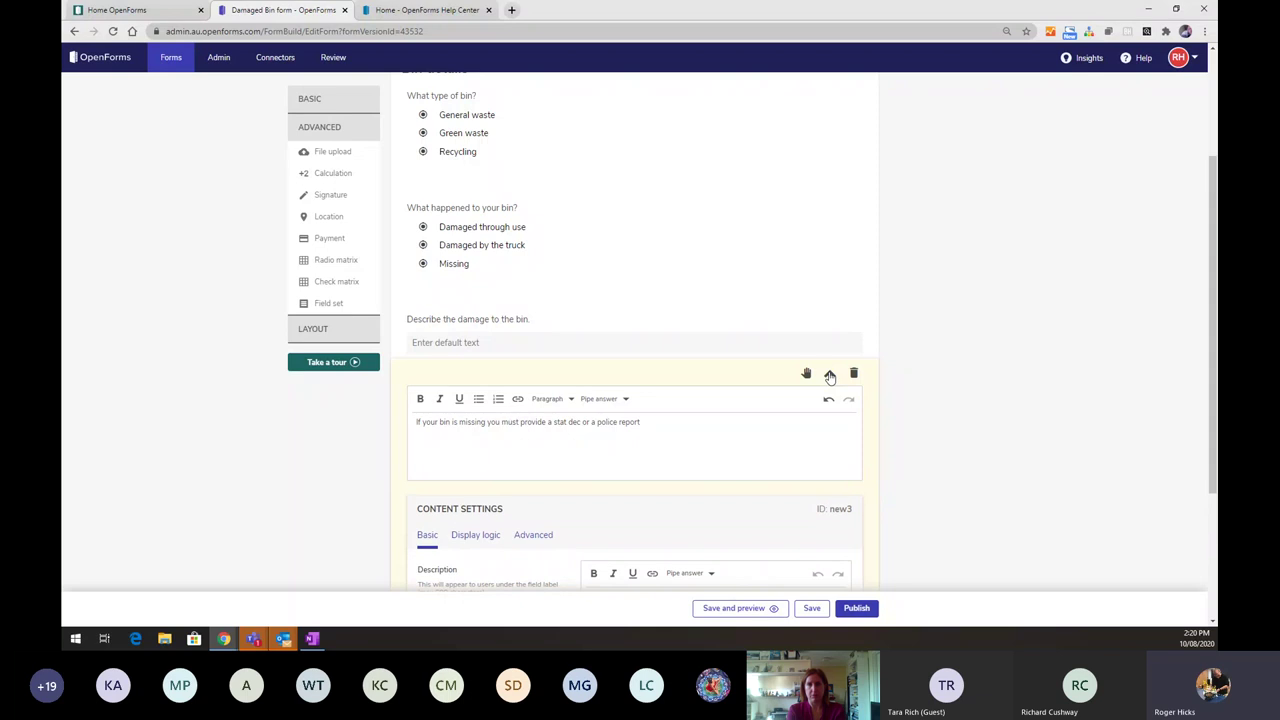
scroll(799, 405, "down", 1)
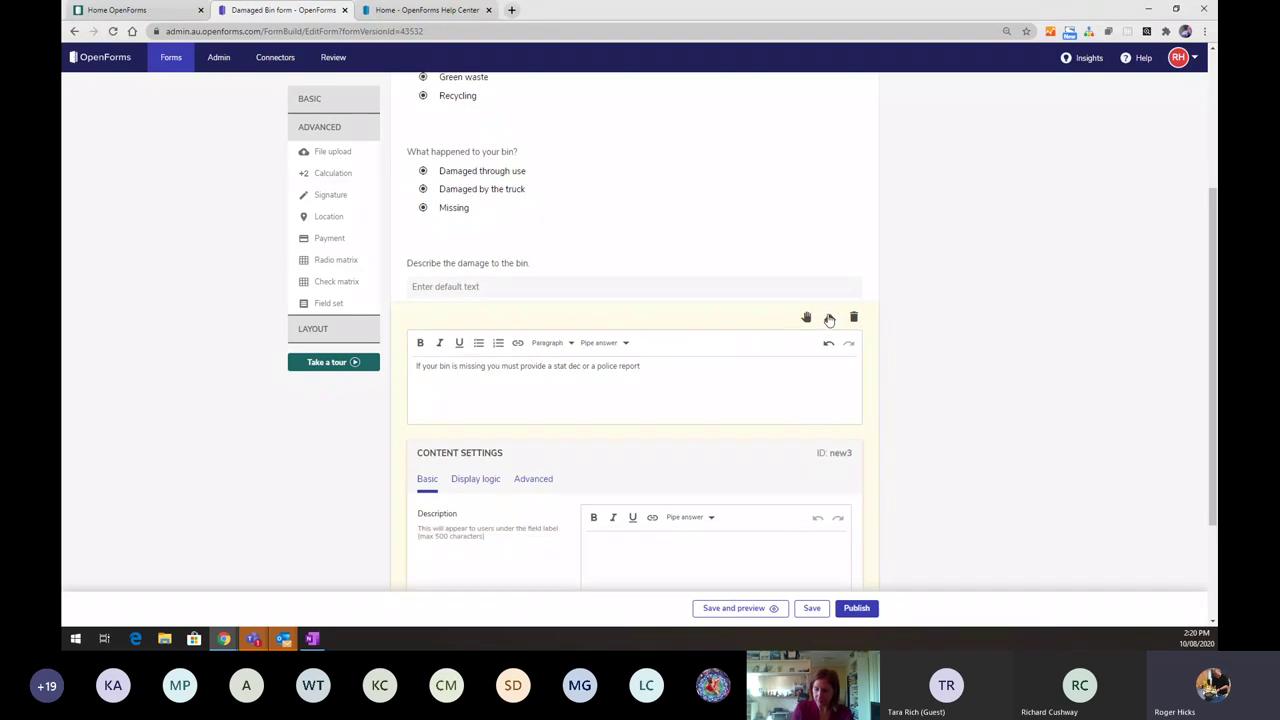
left_click(467, 480)
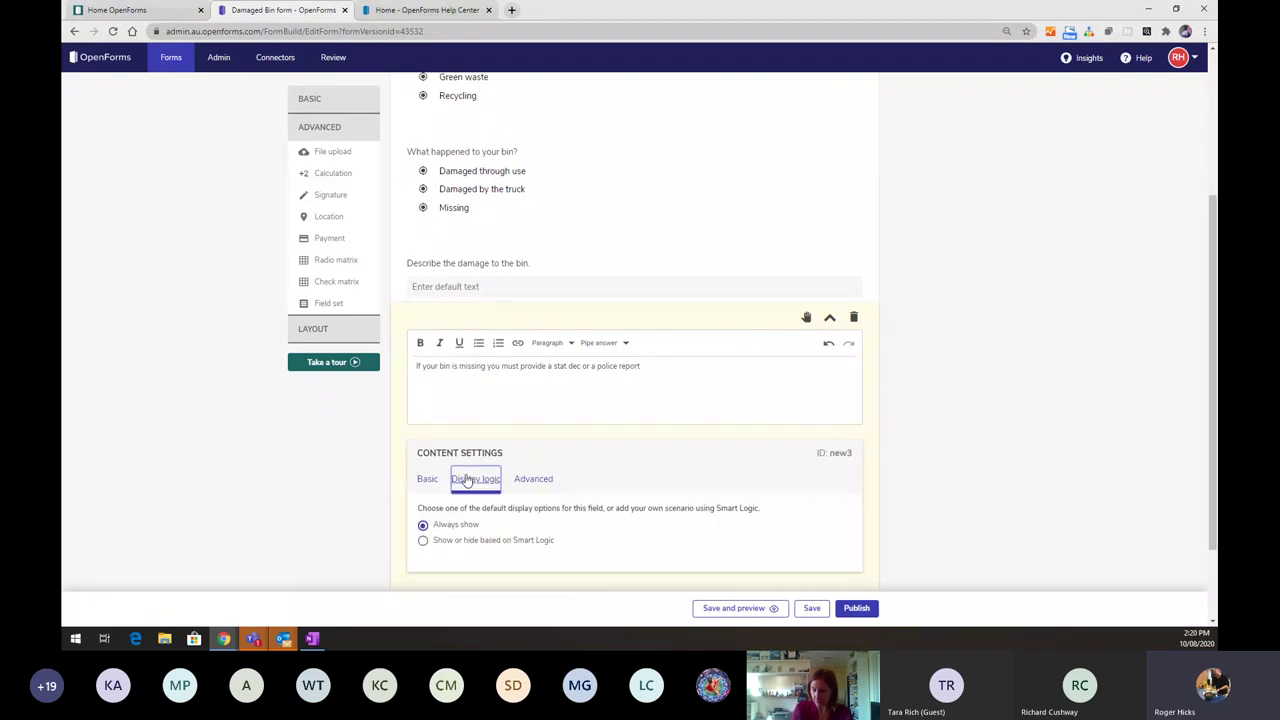
scroll(467, 480, "down", 1)
left_click(463, 480)
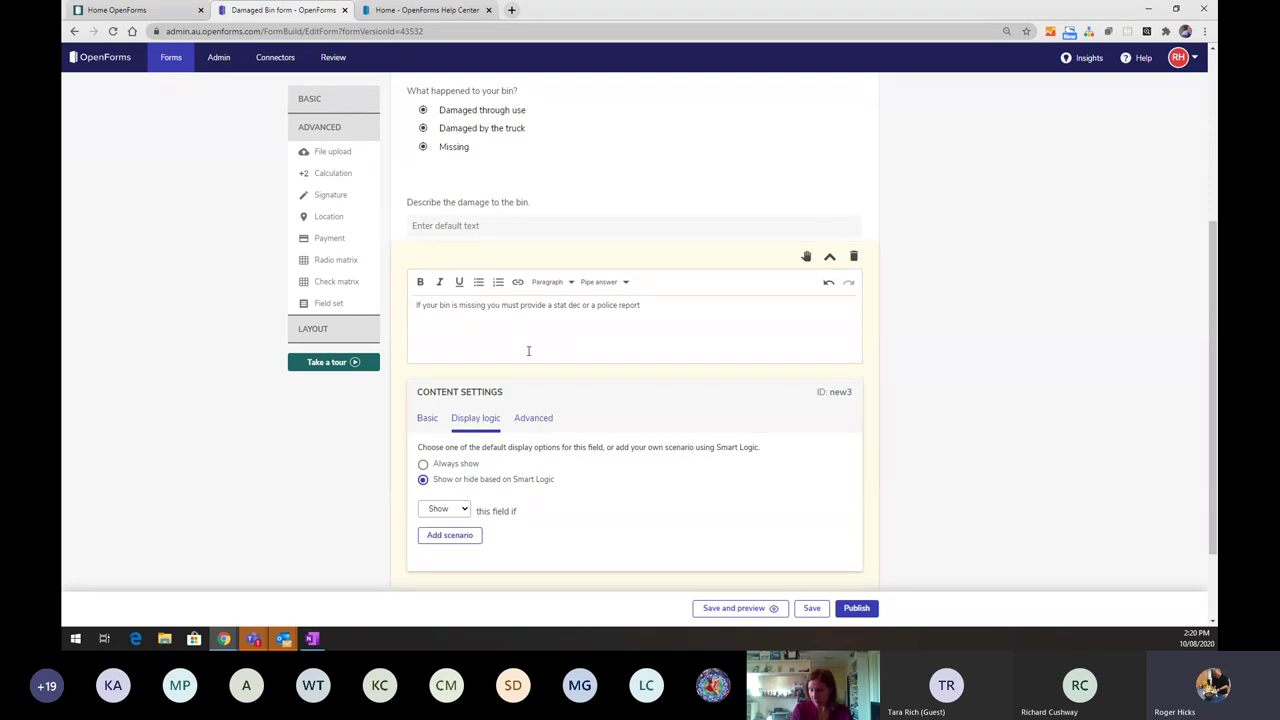
- Add and save a scenario: Bin details / What happened to your bin? equals Missing
scroll(600, 300, "down", 1)
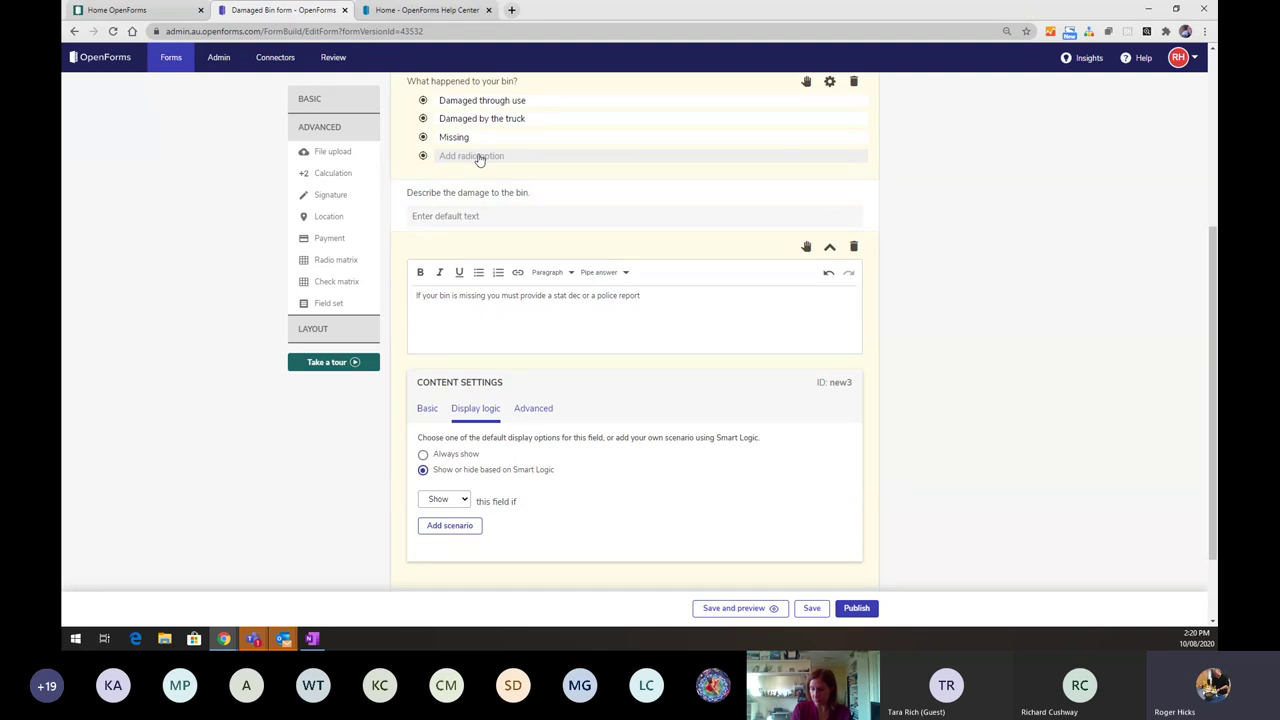
scroll(479, 160, "down", 1)
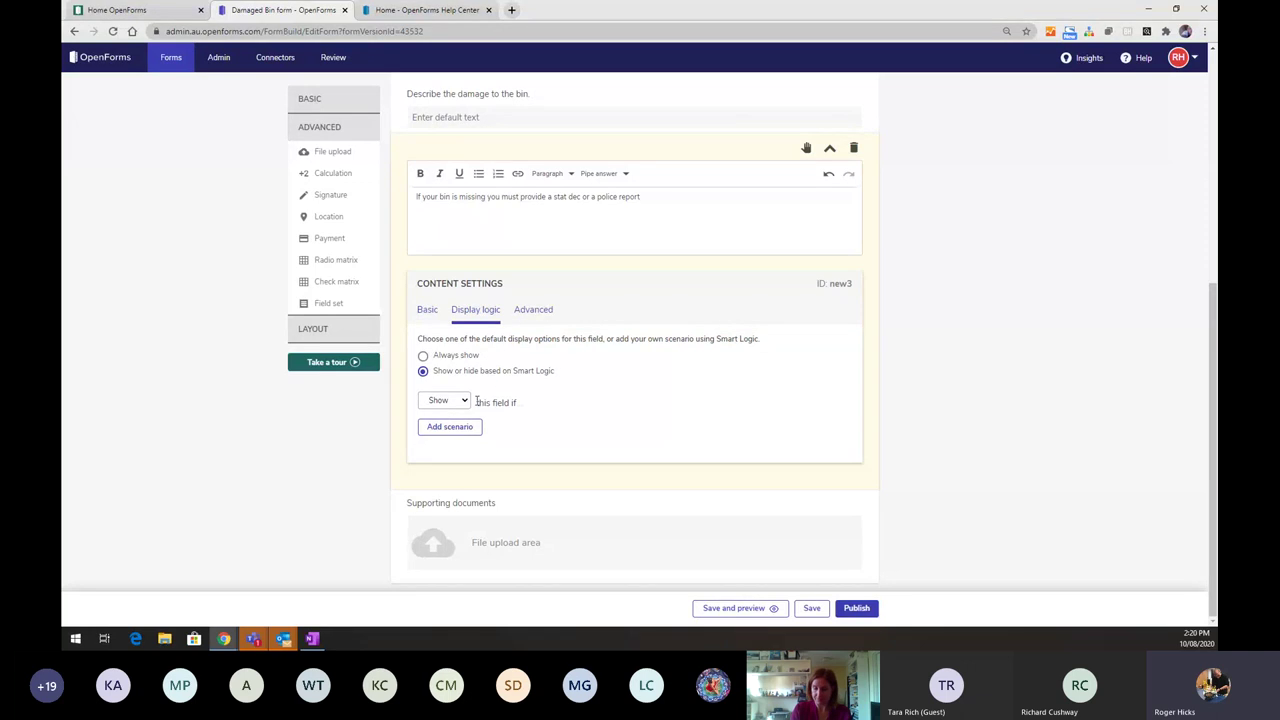
left_click(456, 430)
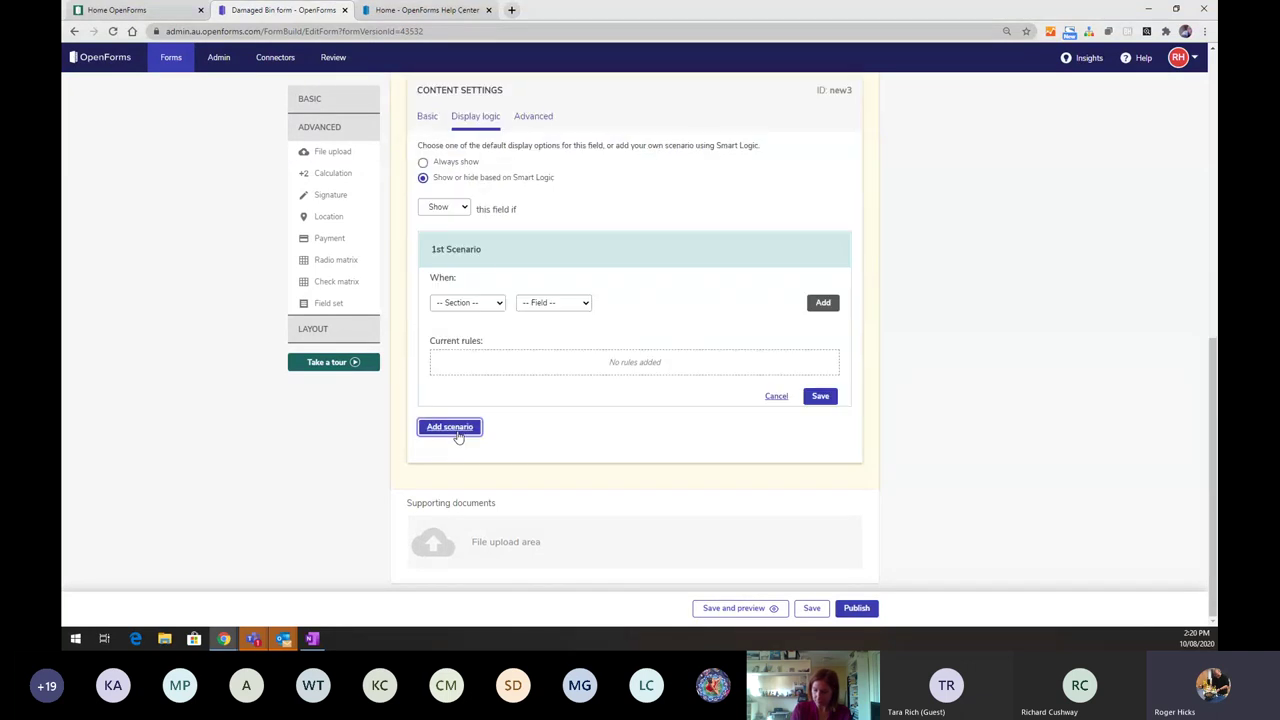
left_click(496, 304)
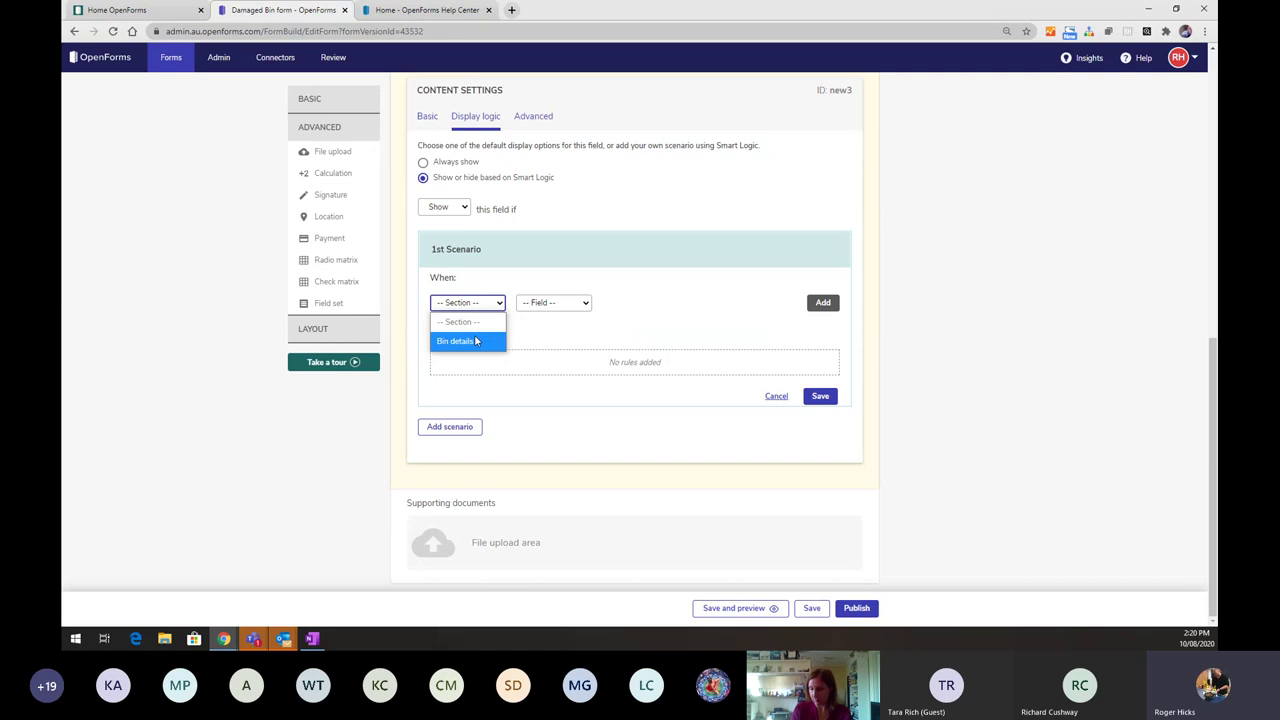
left_click(476, 341)
left_click(553, 302)
left_click(554, 354)
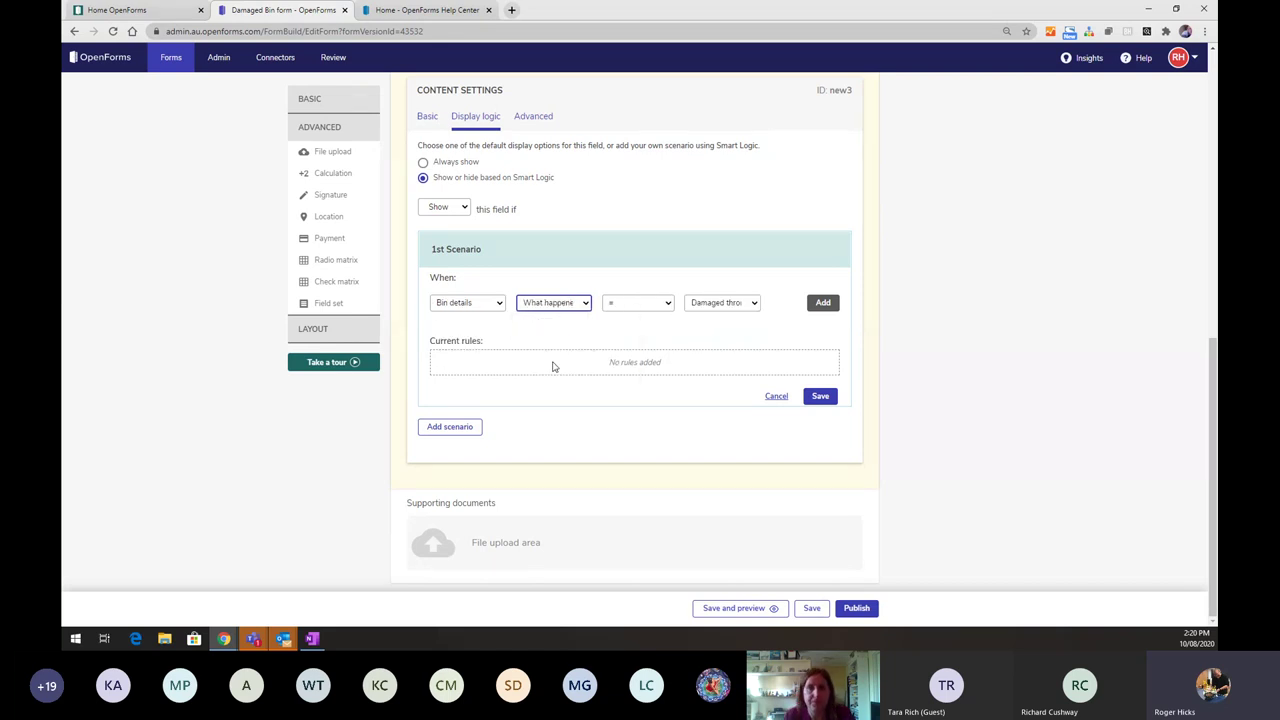
left_click(736, 306)
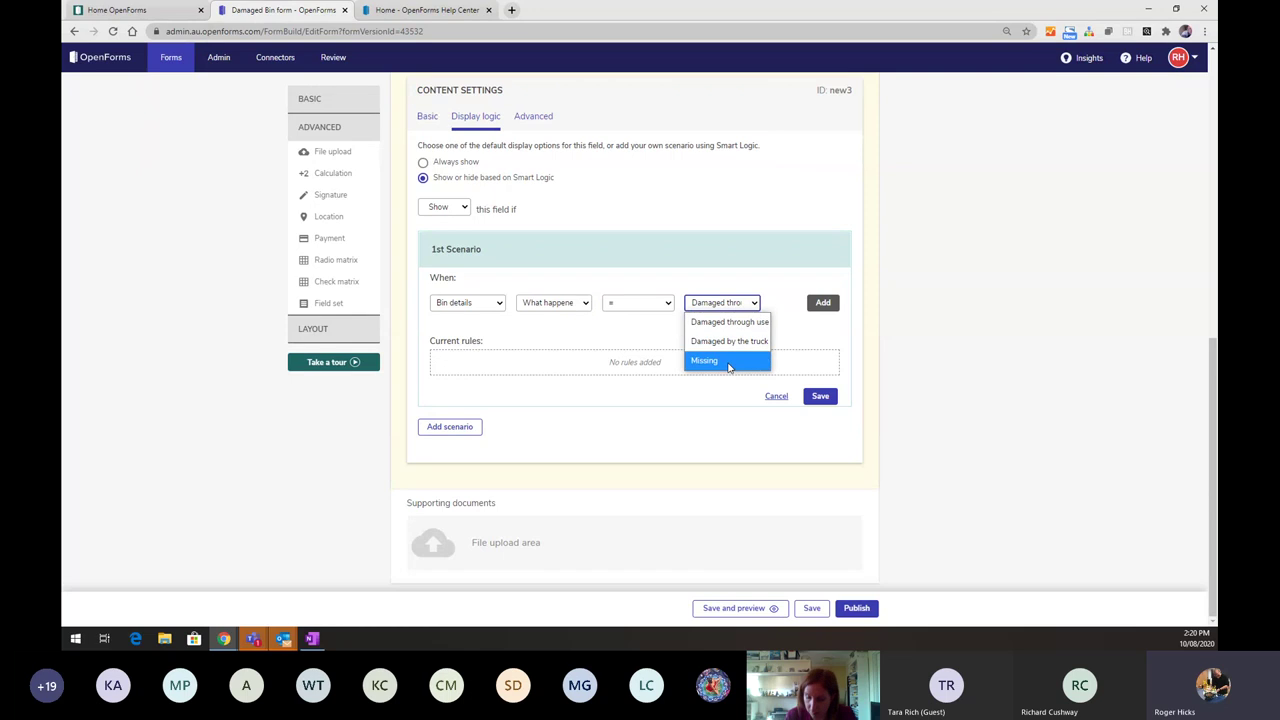
left_click(728, 362)
left_click(821, 304)
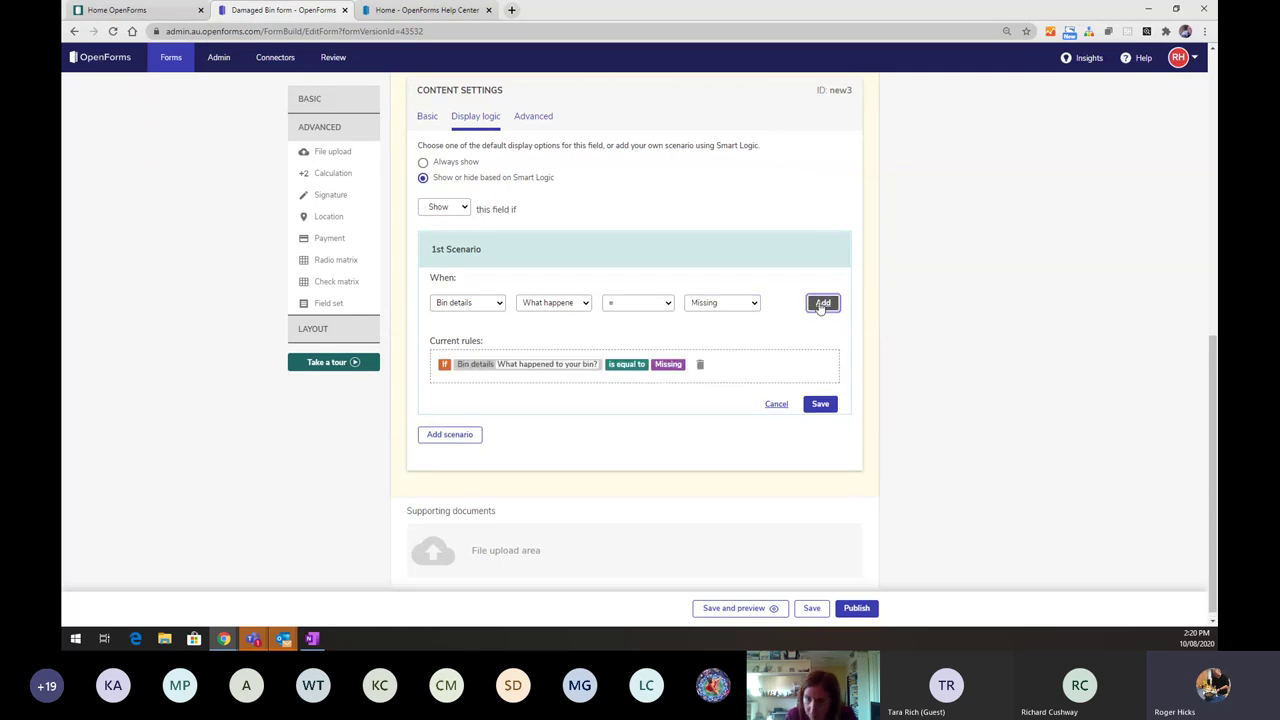
left_click(819, 405)
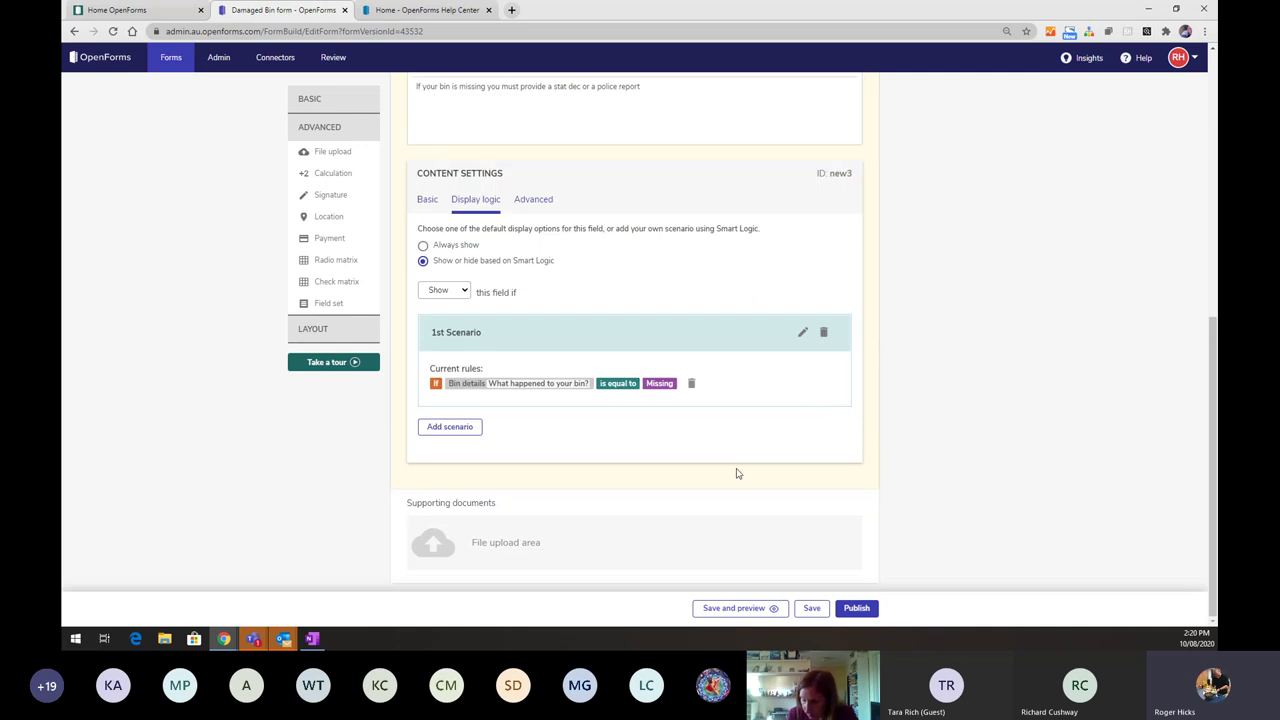
- Set the Supporting documents field's display logic to Smart Logic
left_click(830, 498)
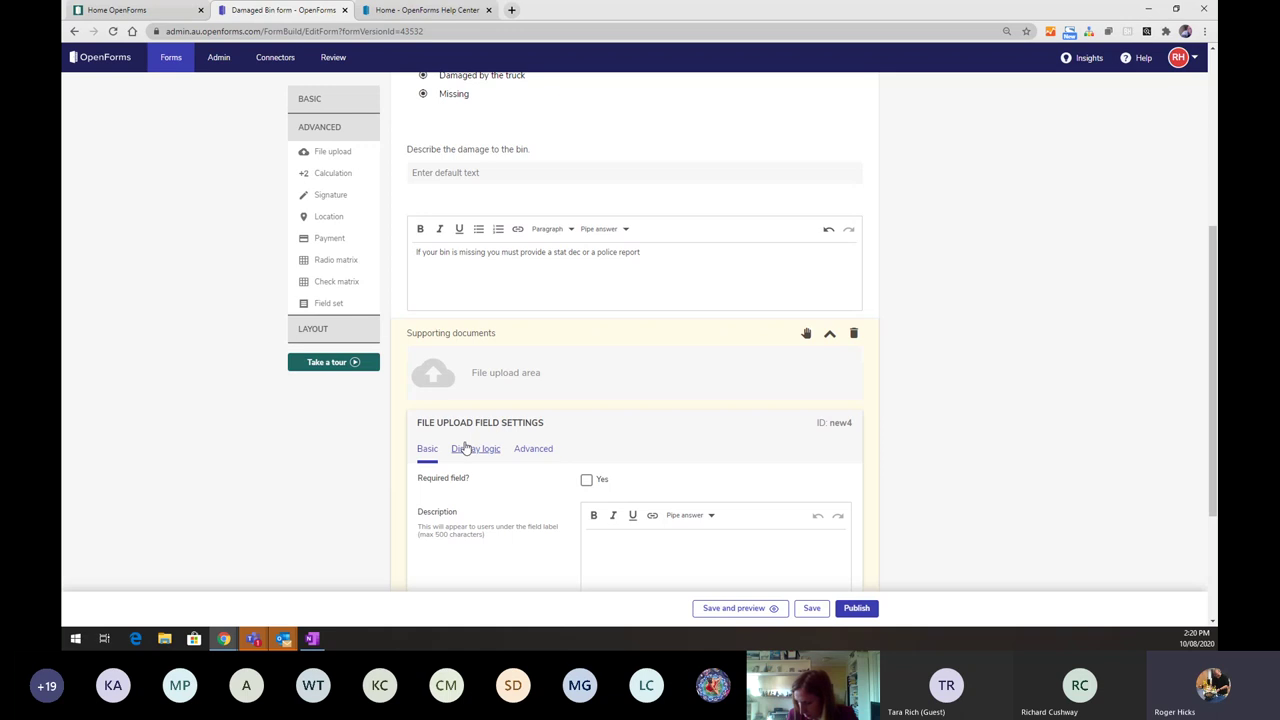
left_click(470, 448)
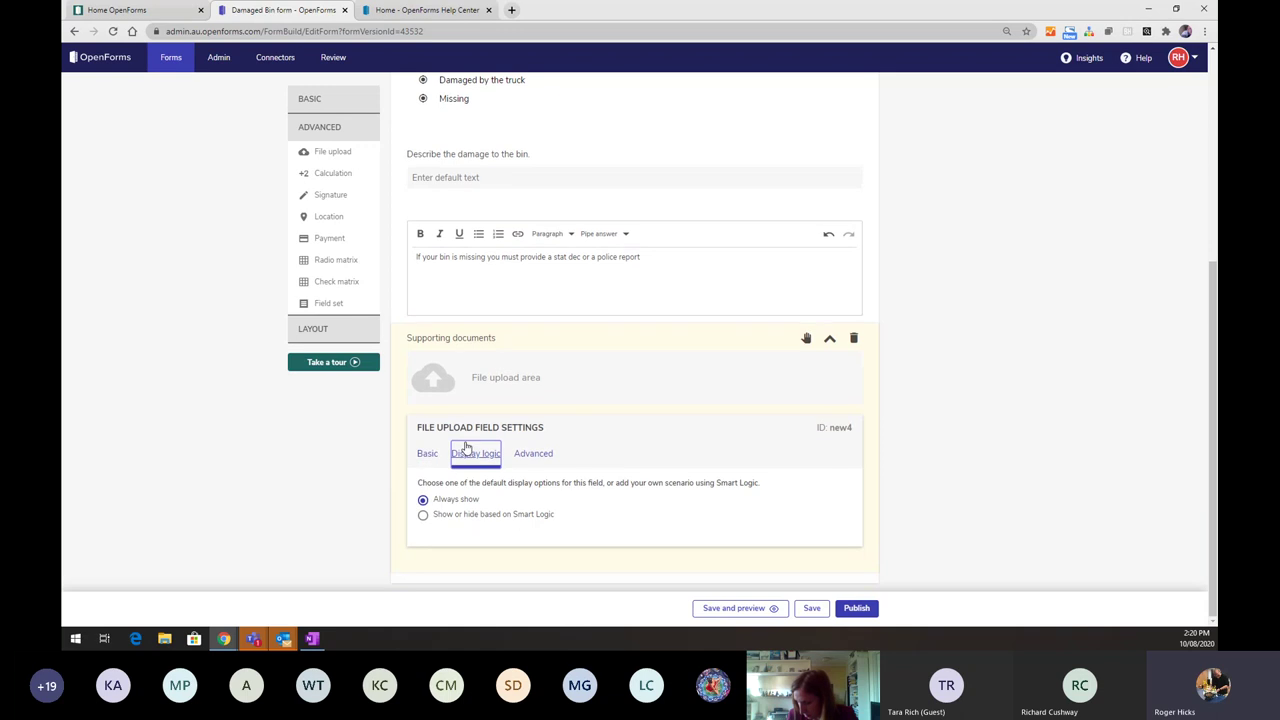
left_click(422, 516)
- Add and save a scenario showing it when What happened to your bin? equals Missing
left_click(446, 511)
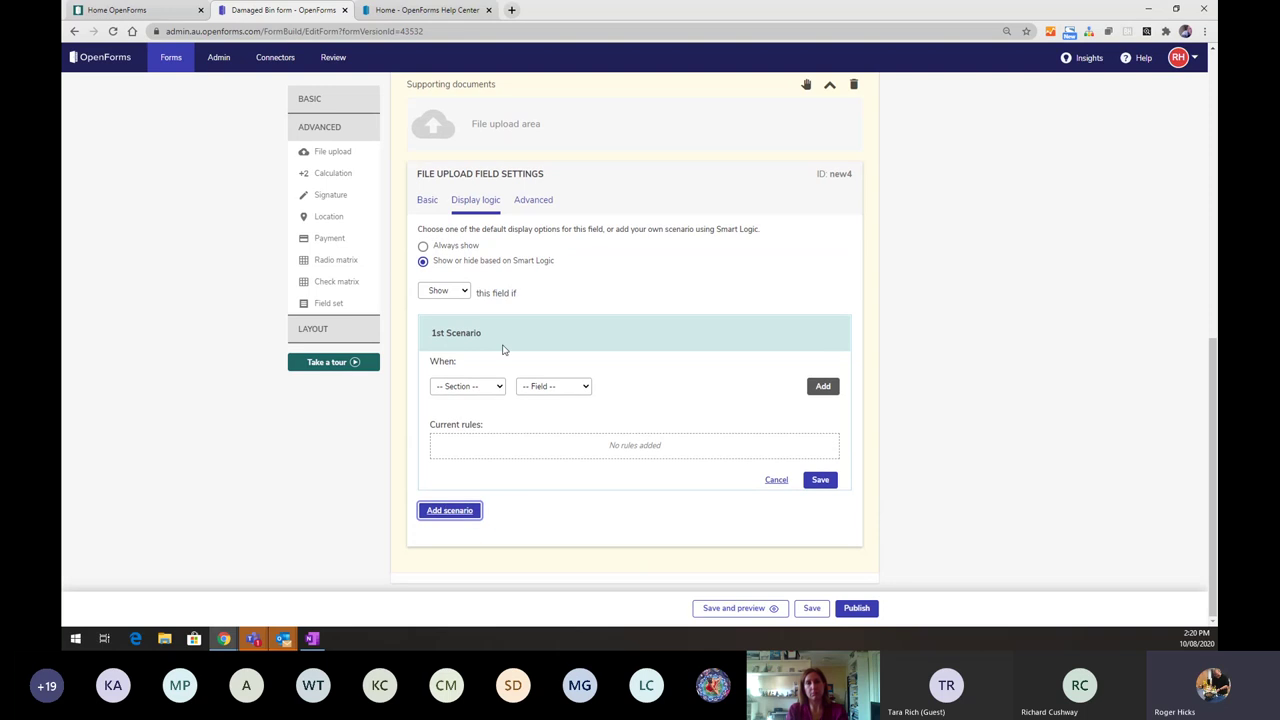
left_click(486, 386)
left_click(468, 424)
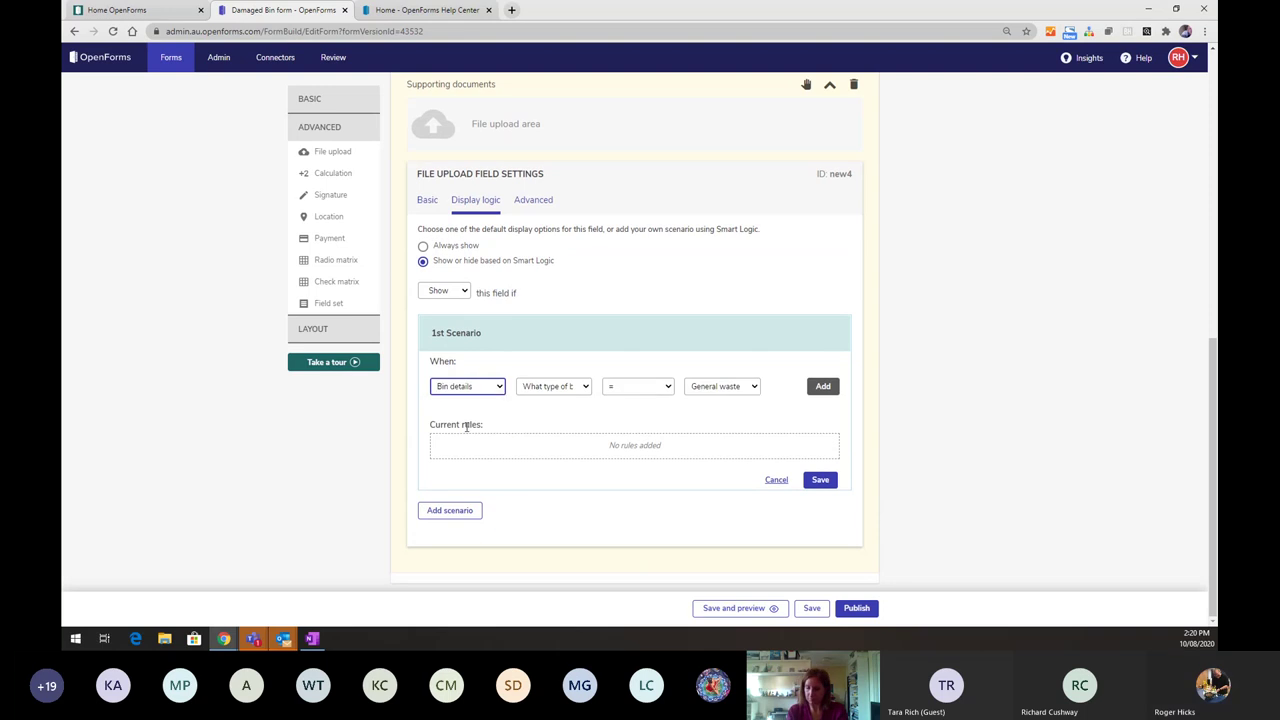
left_click(580, 391)
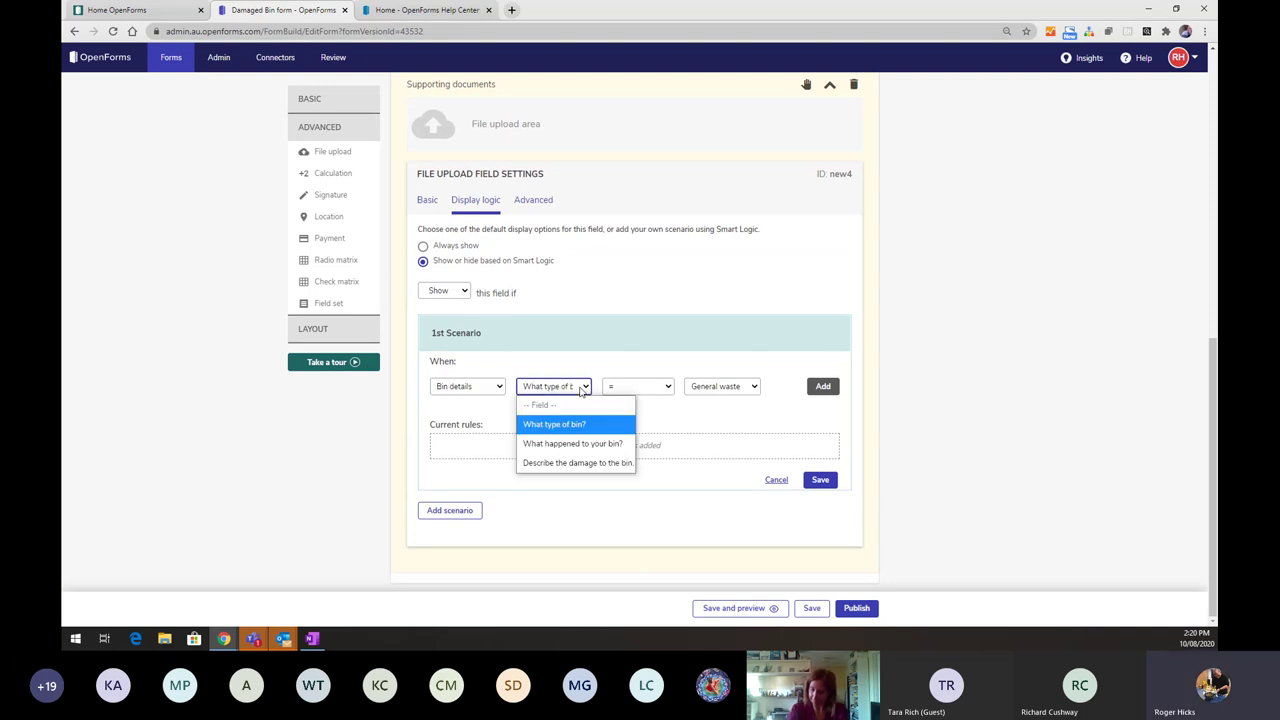
left_click(575, 442)
left_click(740, 387)
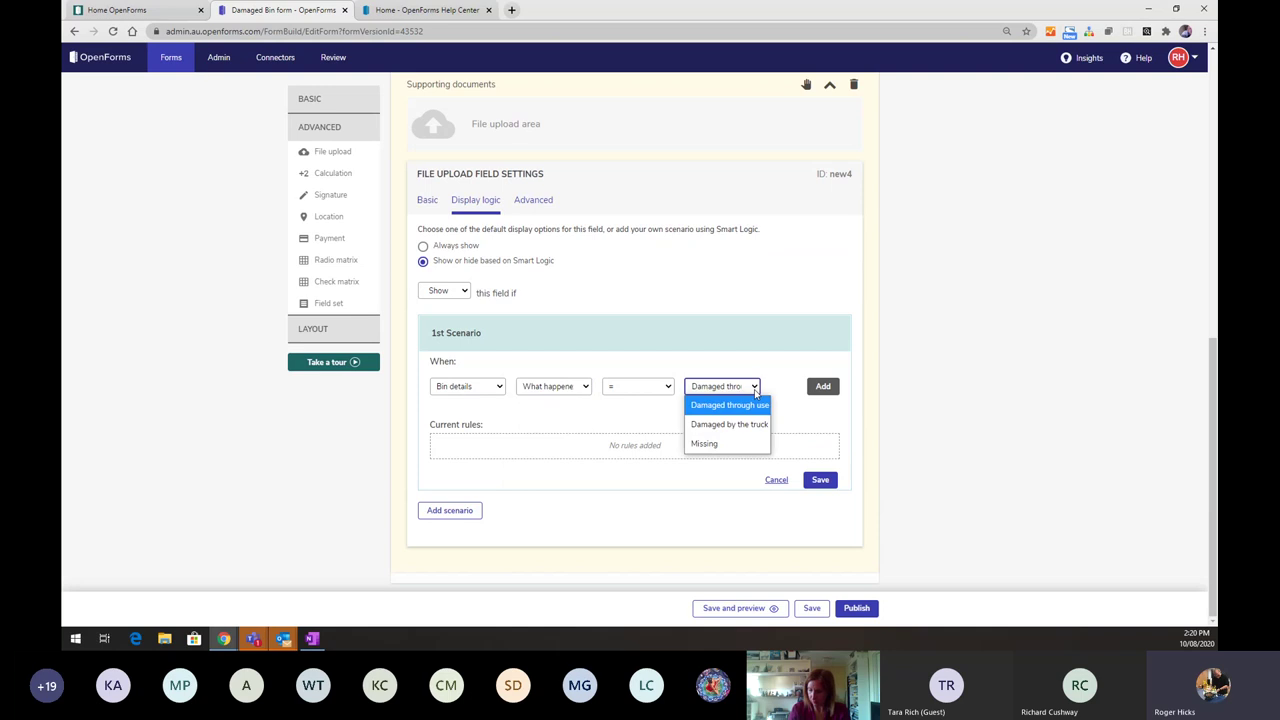
left_click(705, 443)
left_click(824, 387)
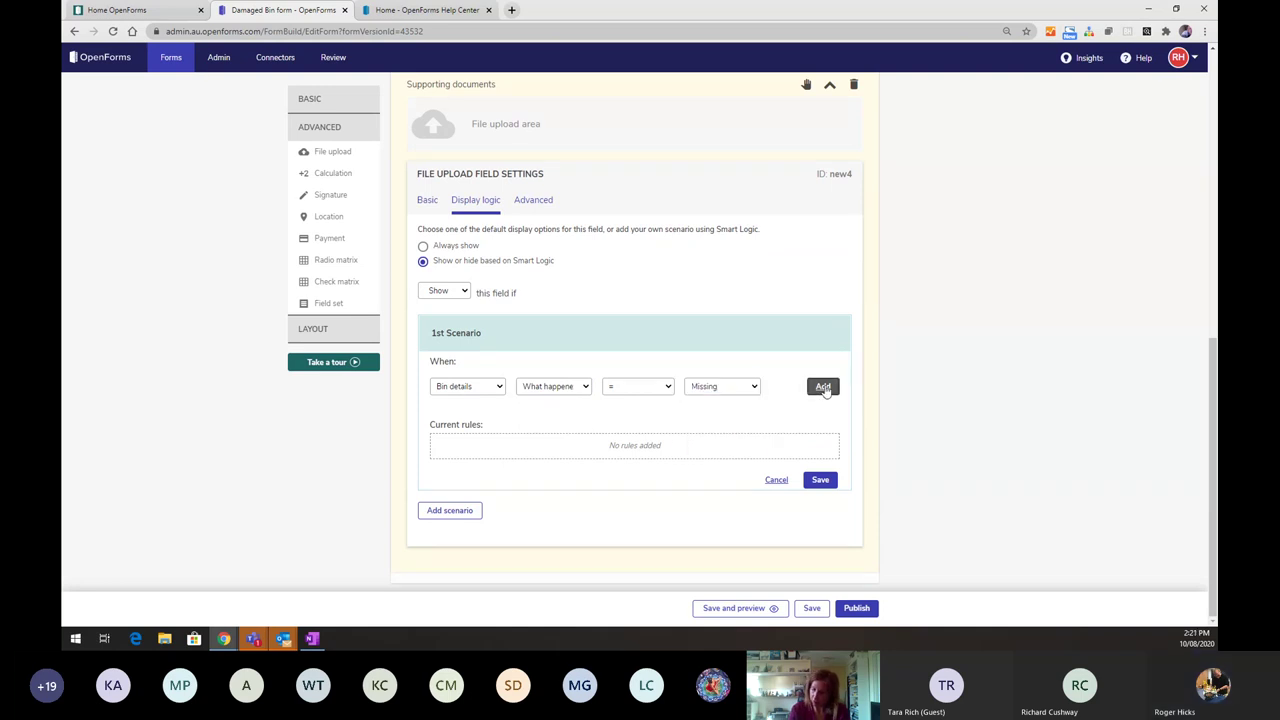
left_click(818, 482)
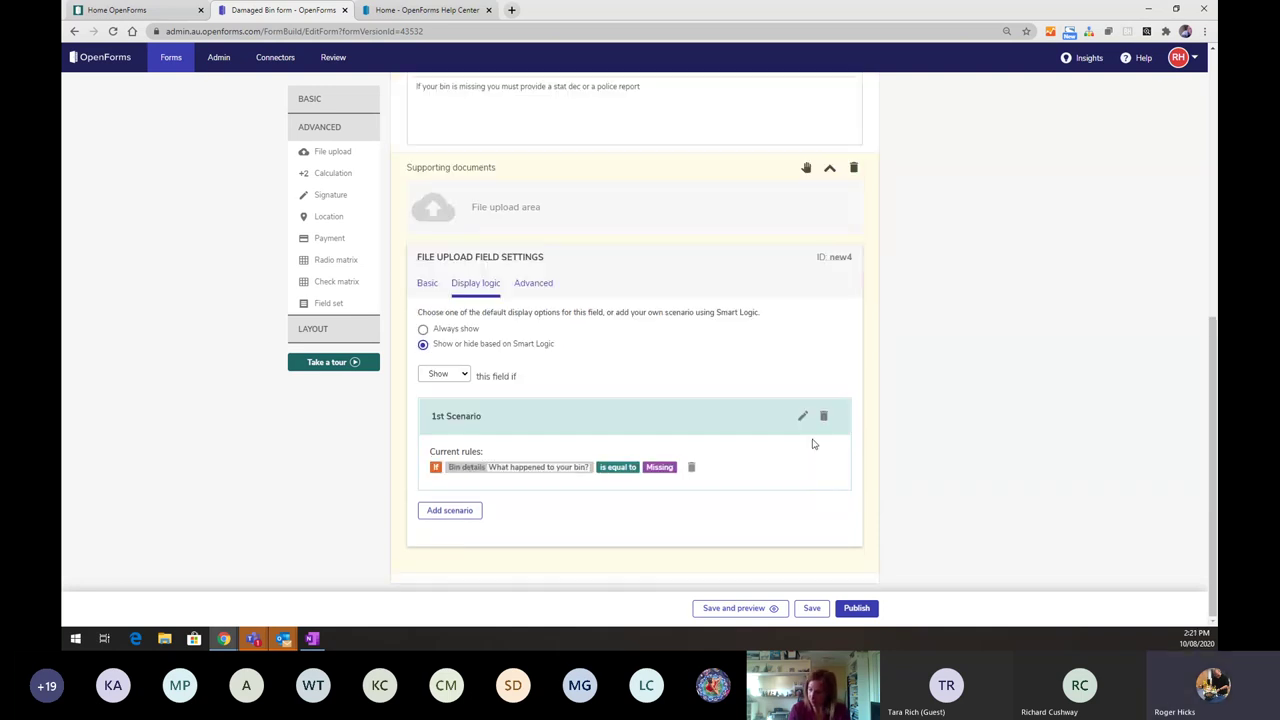
scroll(812, 442, "up", 2)
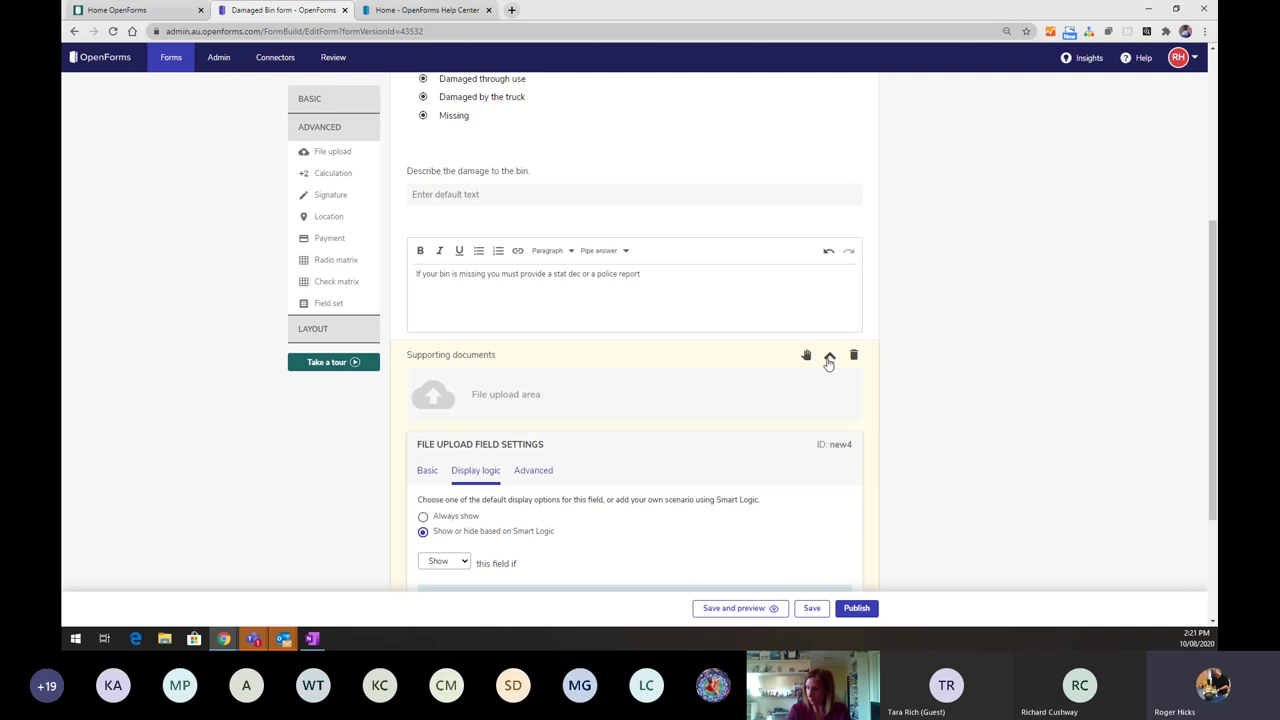
- Switch the damage description box's display logic to Smart Logic with a new scenario
left_click(829, 357)
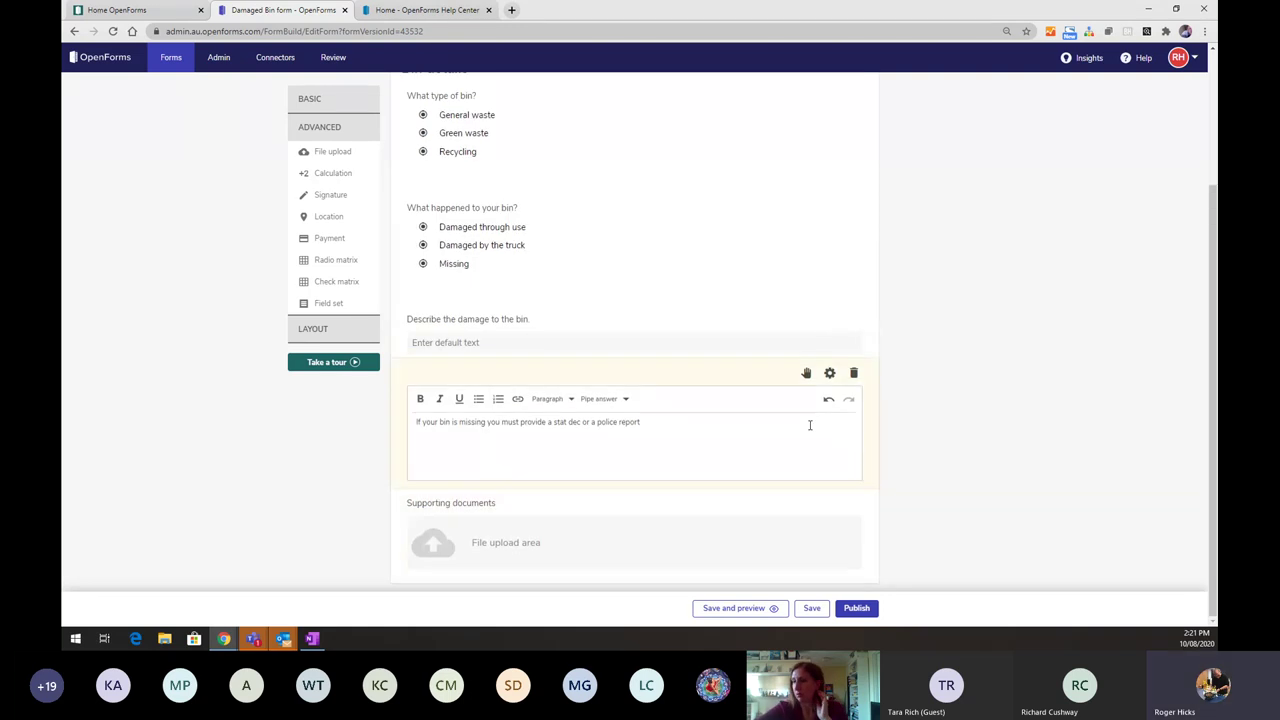
left_click(647, 243)
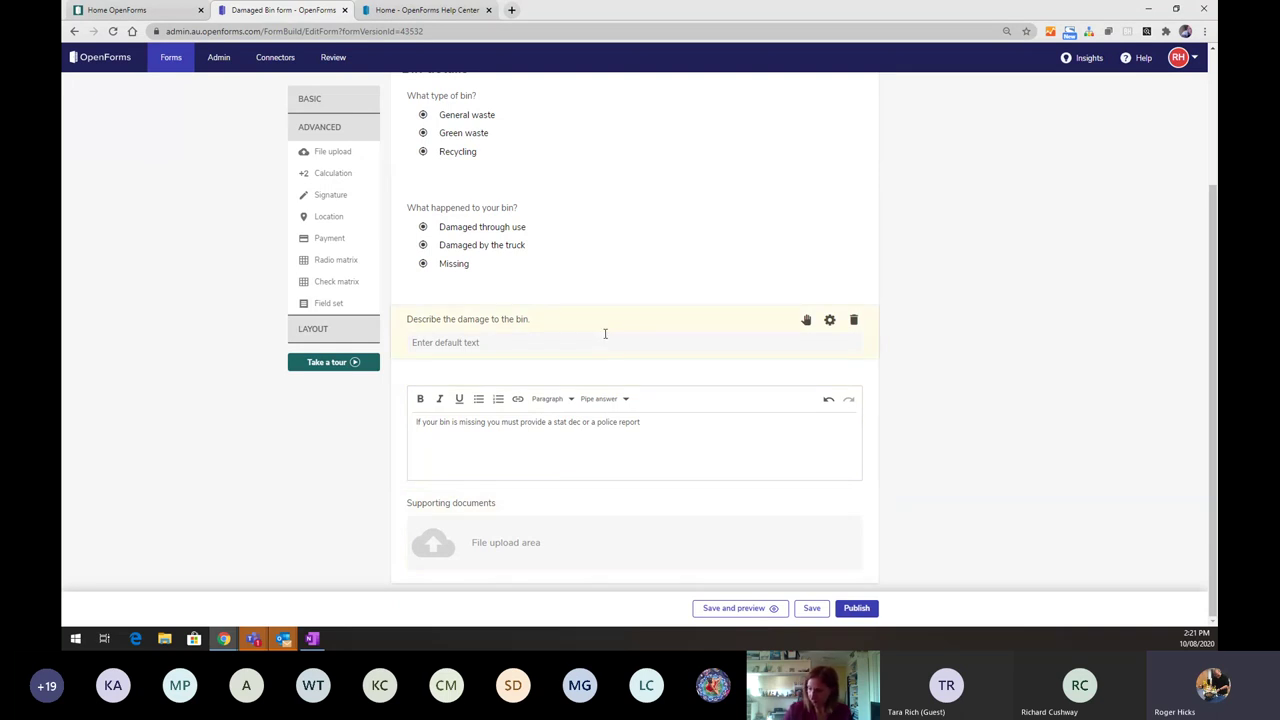
left_click(522, 264)
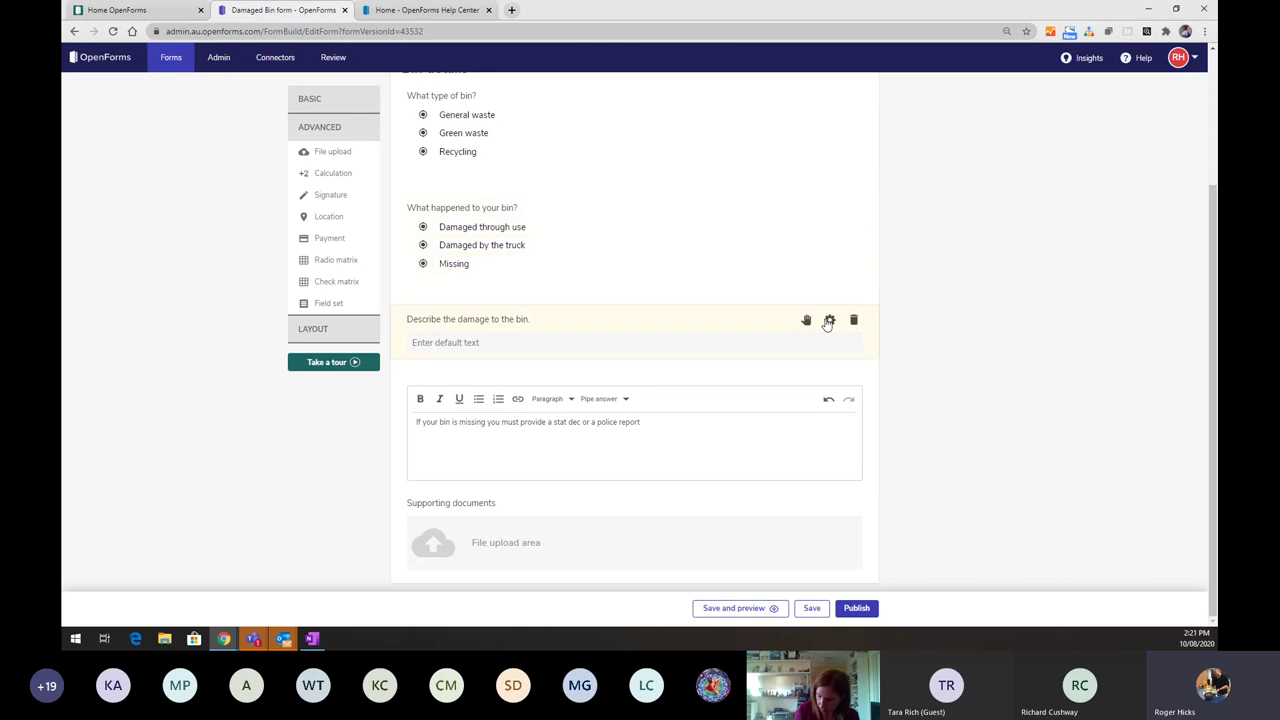
left_click(830, 321)
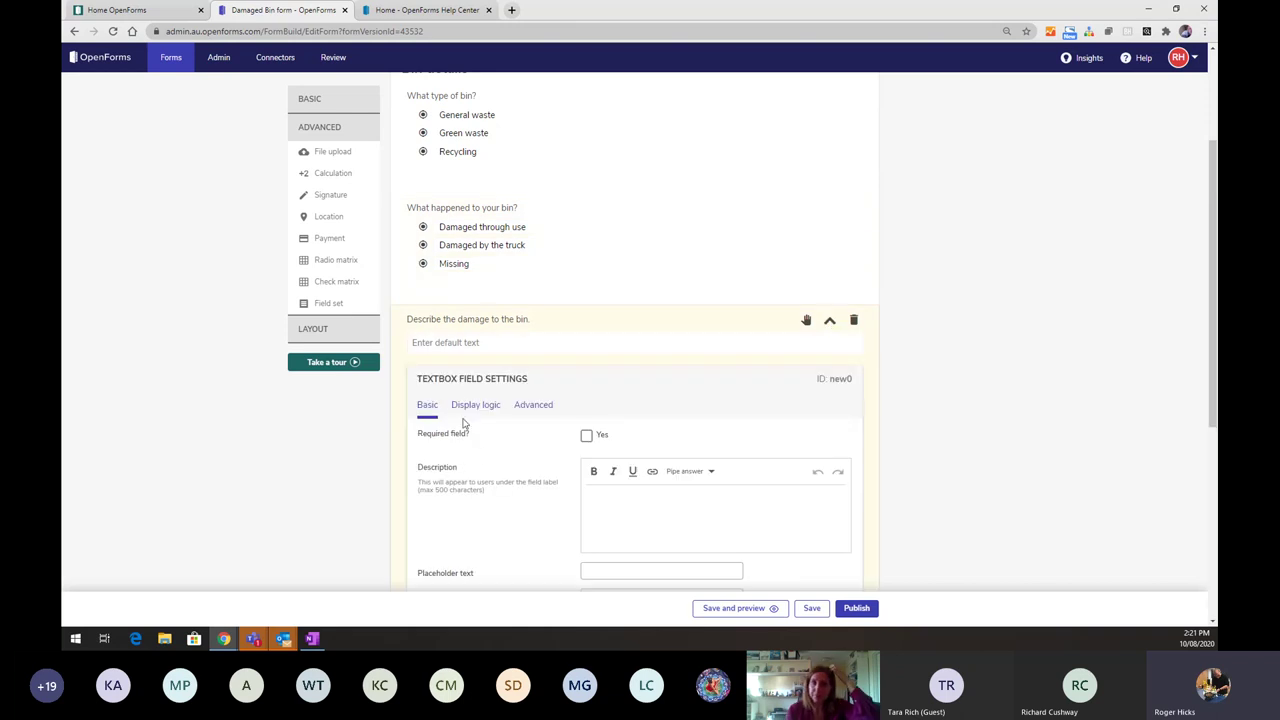
left_click(462, 404)
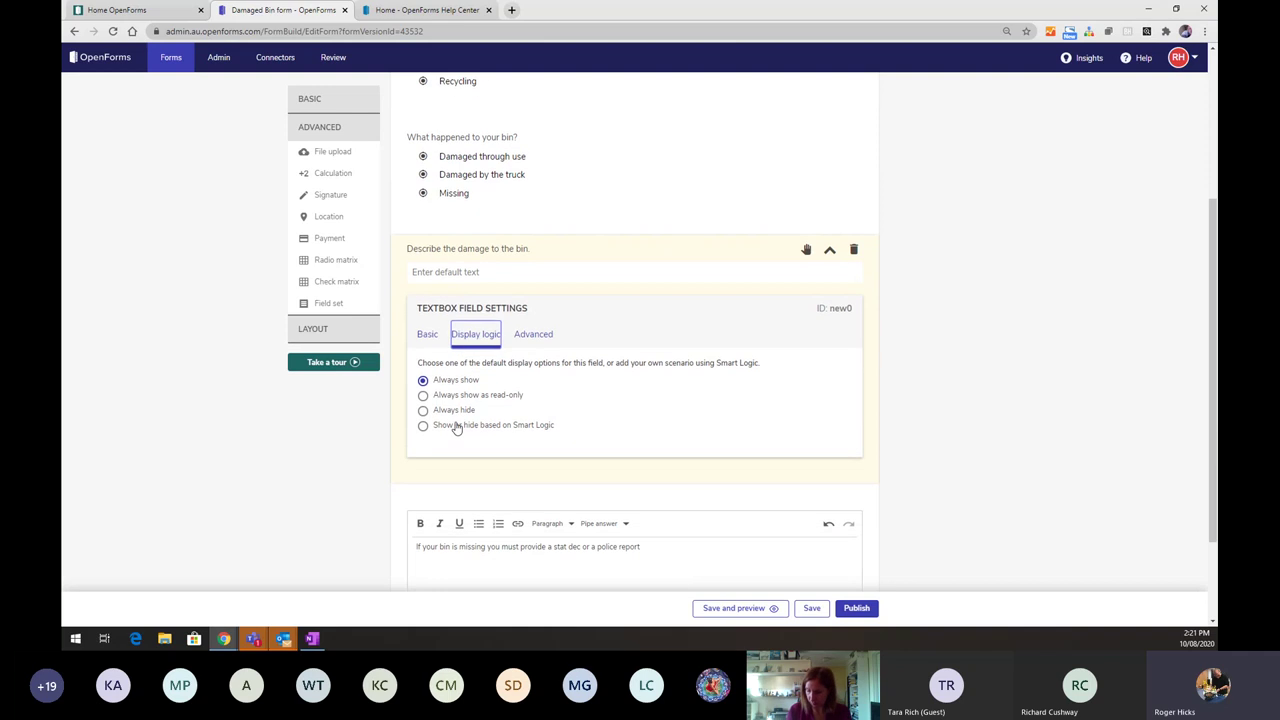
left_click(456, 427)
left_click(446, 483)
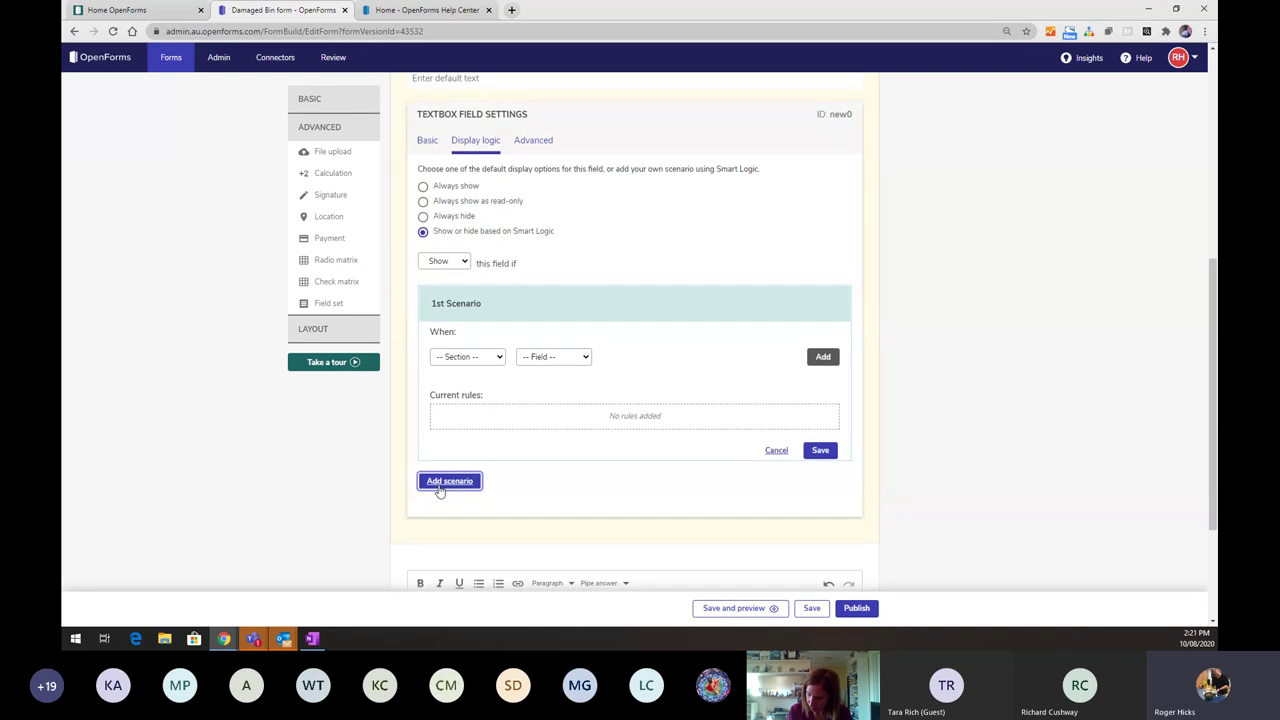
- Set the scenario to Hide, based on the Bin details section
left_click(481, 293)
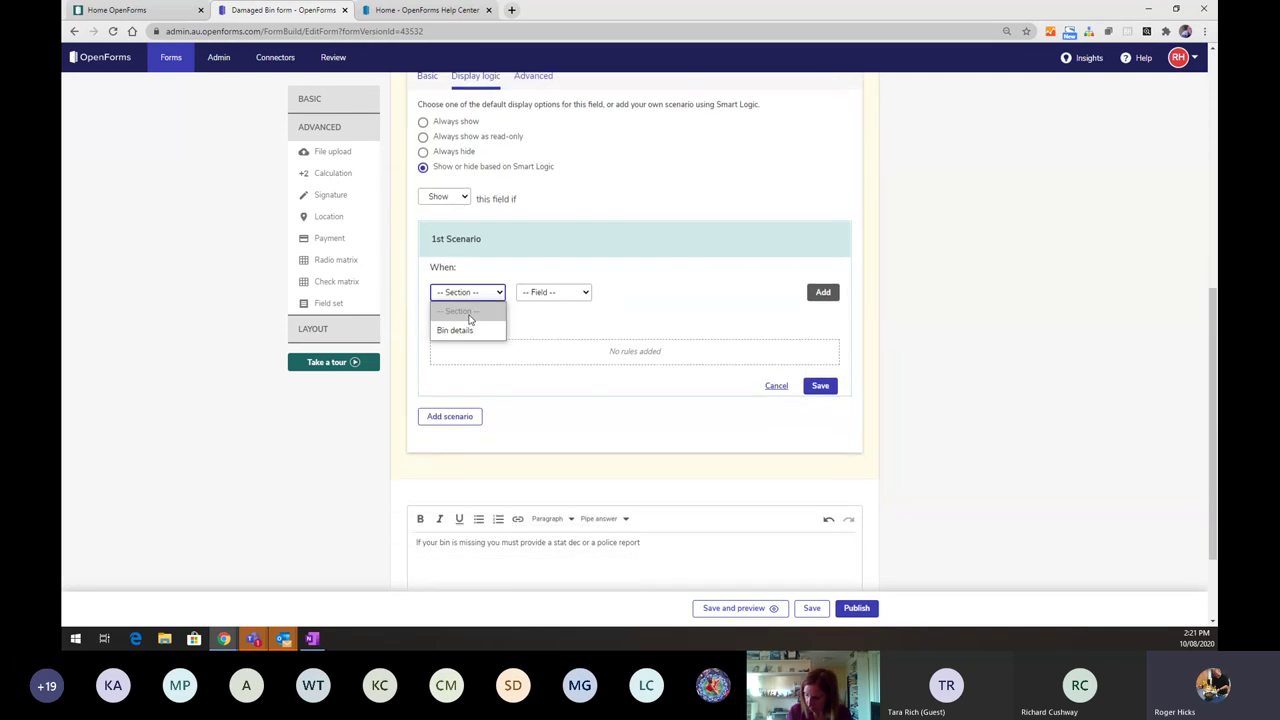
left_click(462, 197)
left_click(445, 234)
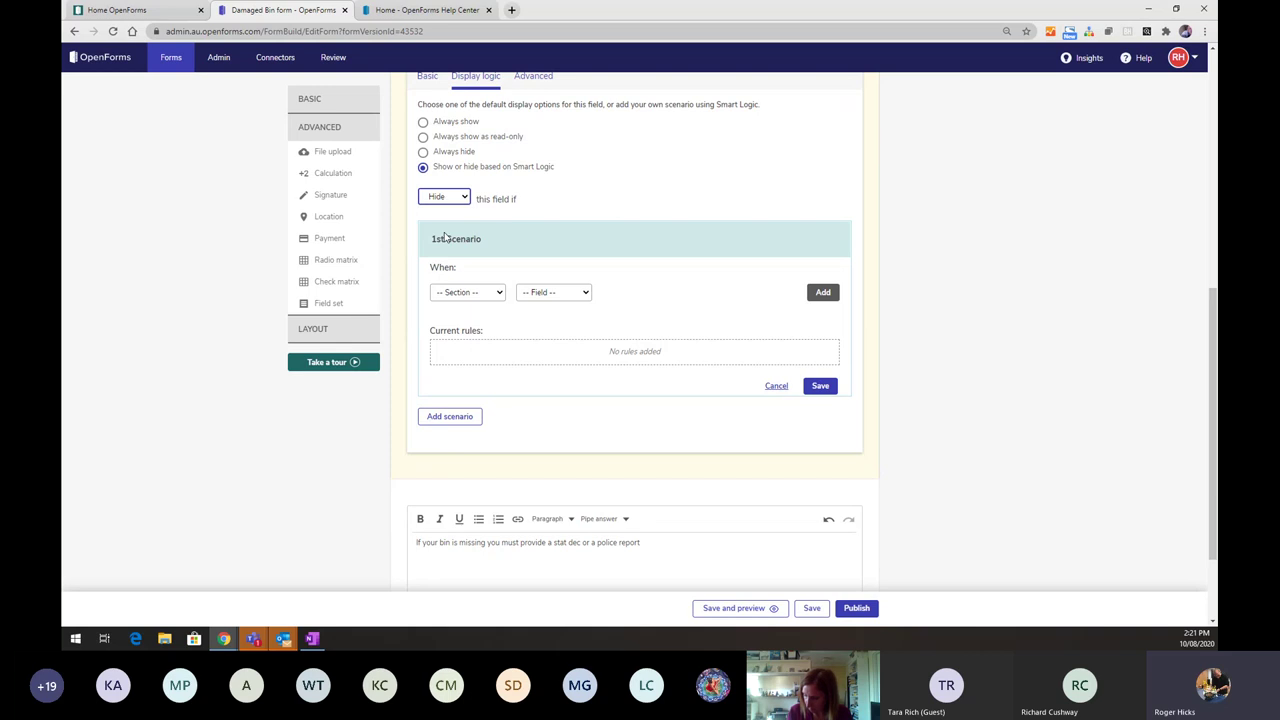
left_click(490, 295)
left_click(470, 330)
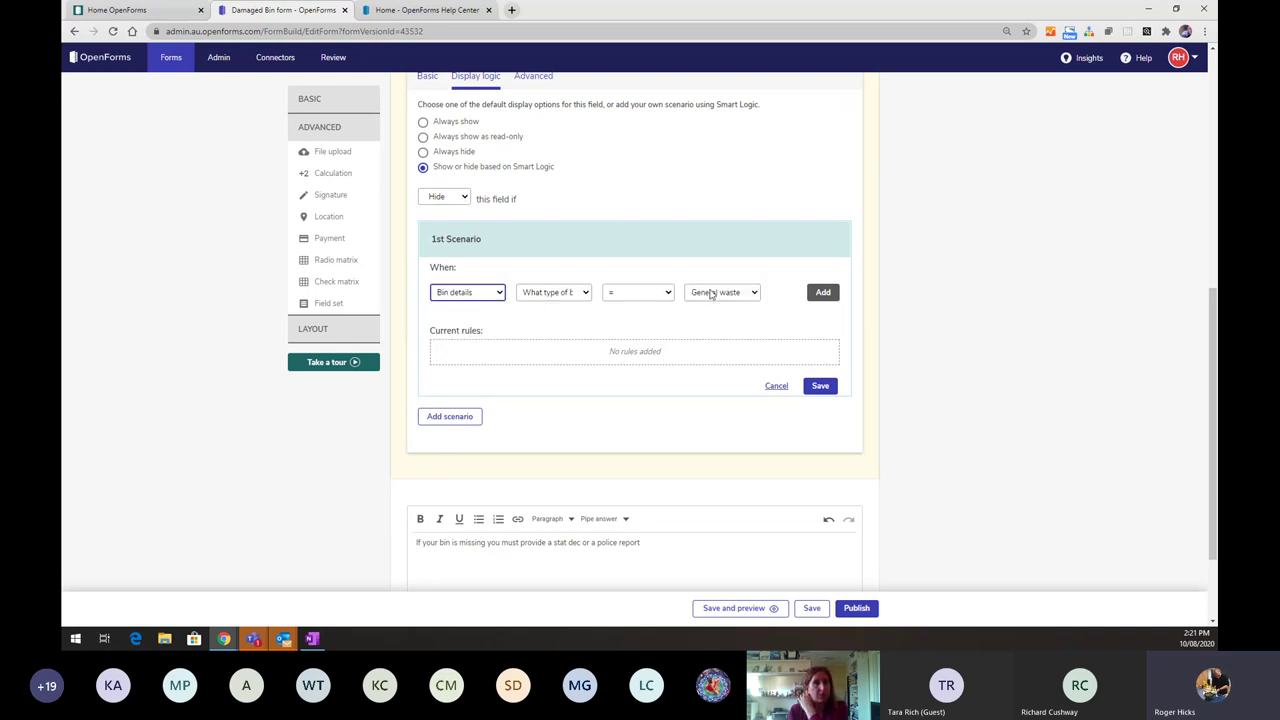
left_click(711, 293)
left_click(570, 291)
- Use the rule What happened to your bin? equals Missing, save it, then save and preview
left_click(570, 292)
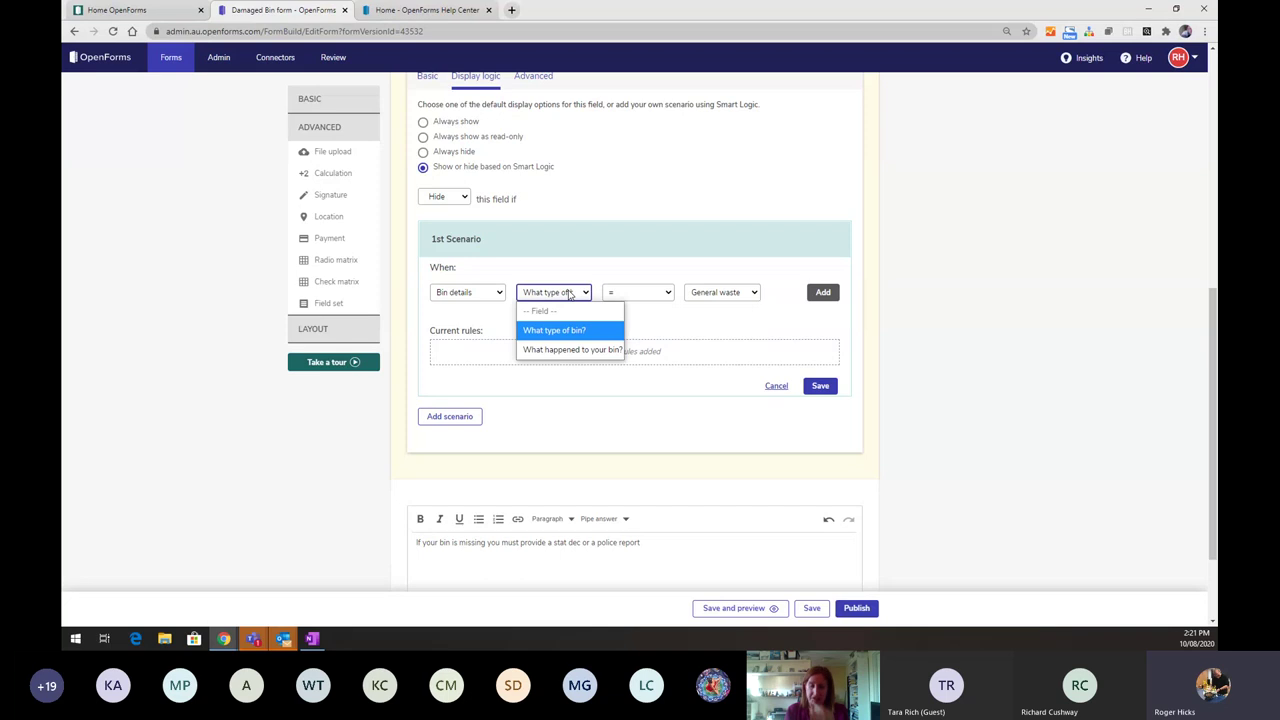
left_click(570, 349)
left_click(720, 292)
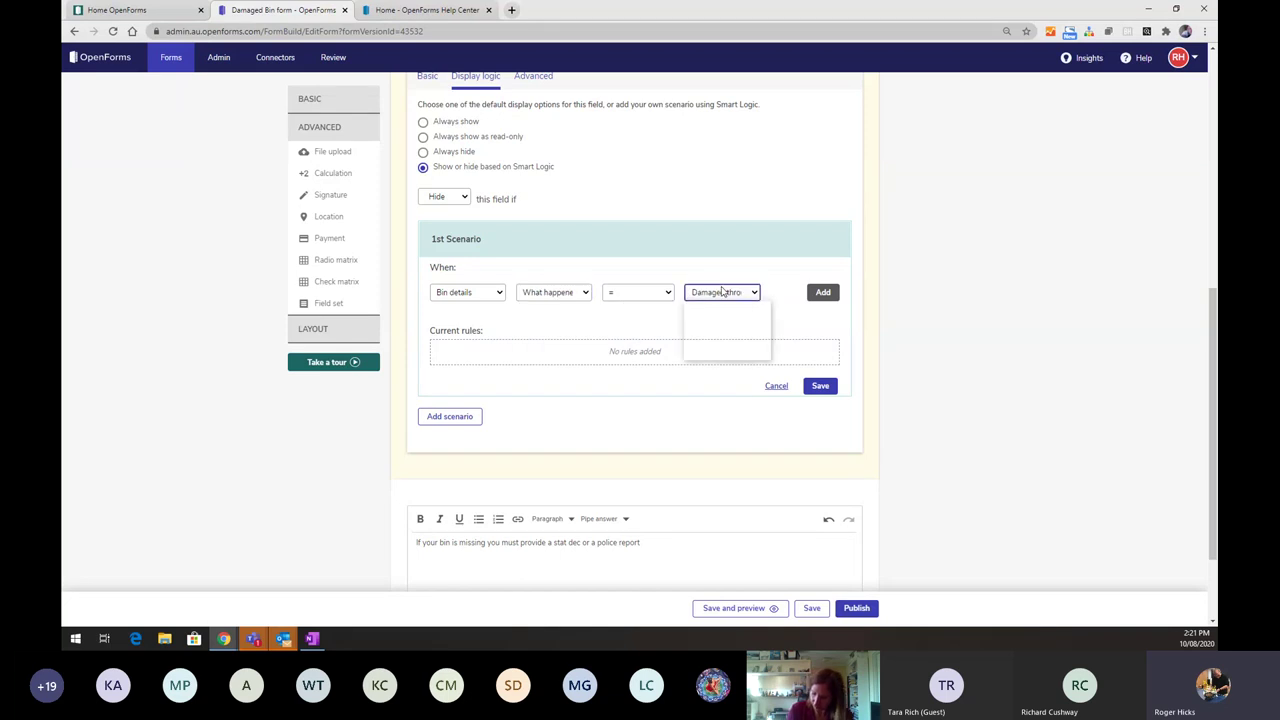
left_click(706, 349)
left_click(822, 293)
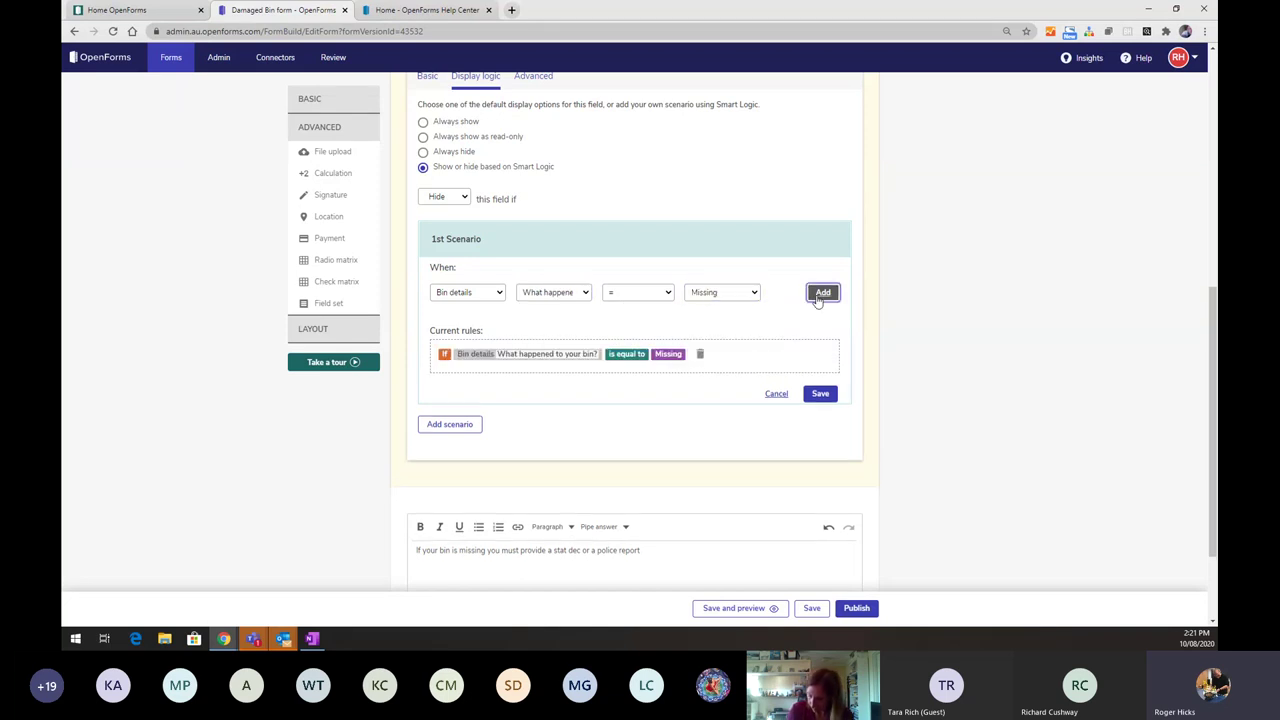
left_click(821, 393)
scroll(826, 400, "down", 1)
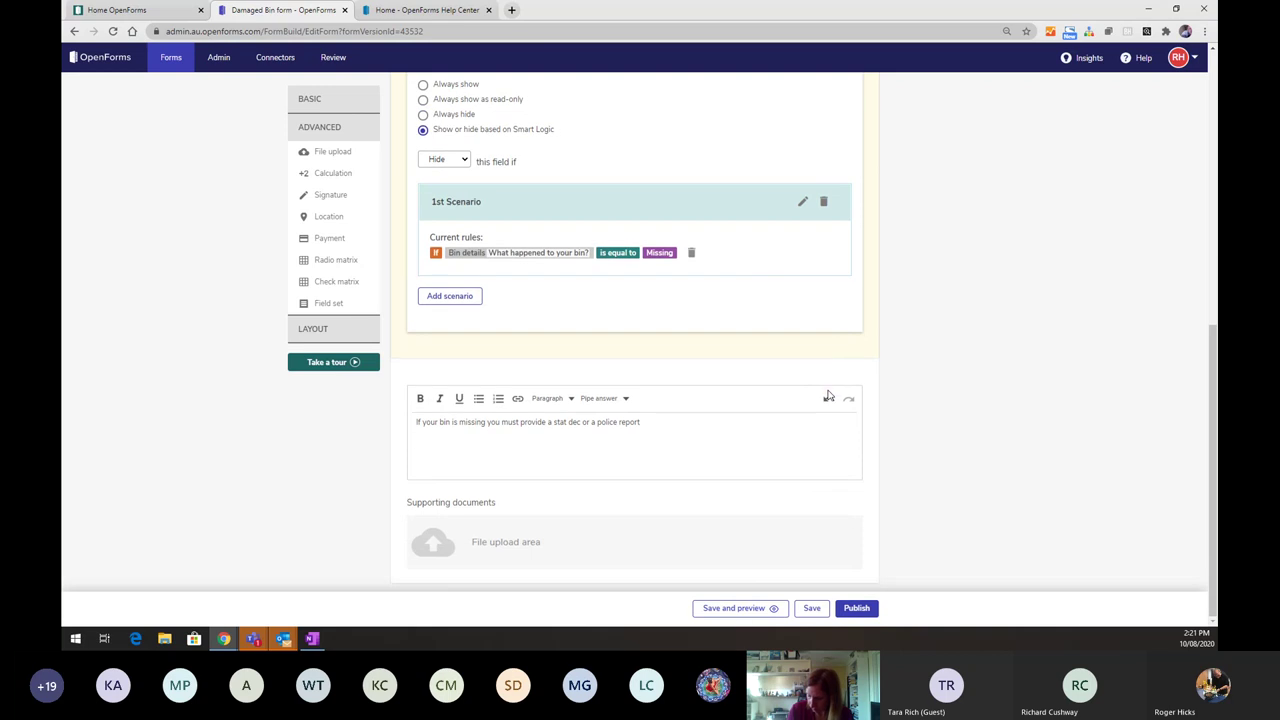
left_click(739, 612)
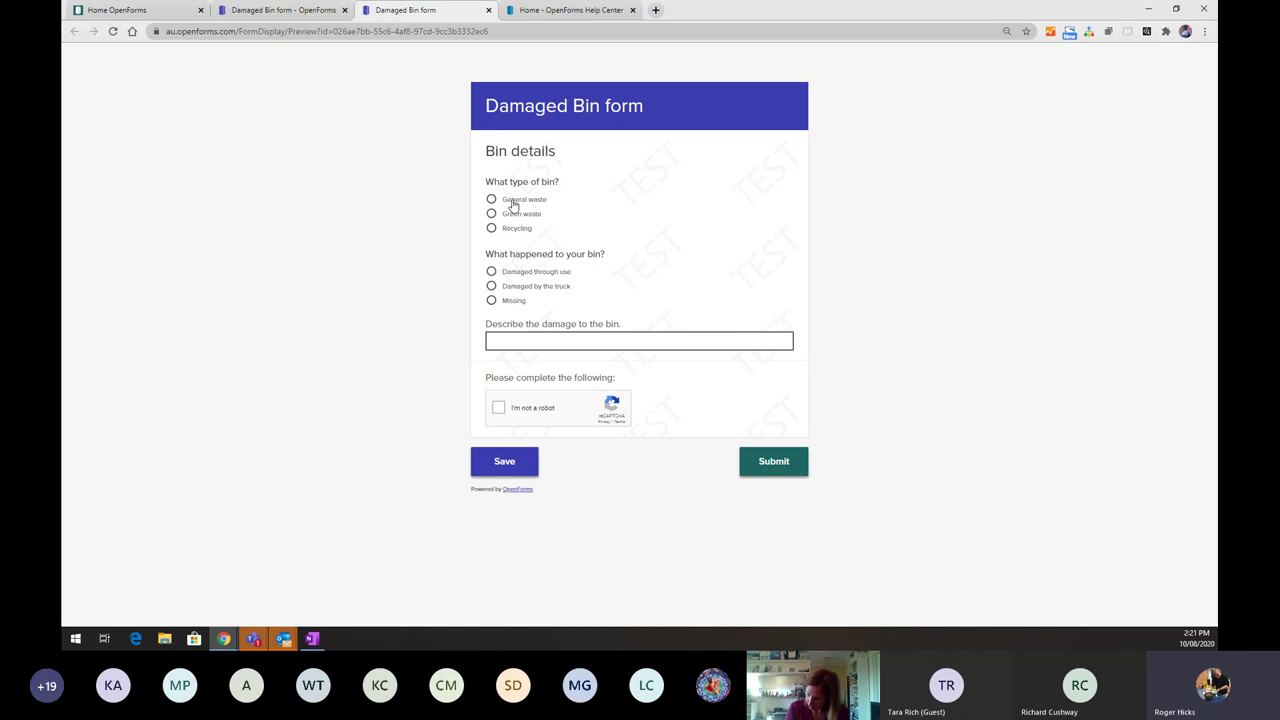
- In the preview, answer General waste, Damaged by the truck, then Missing to check the swap, and return to the builder
left_click(512, 204)
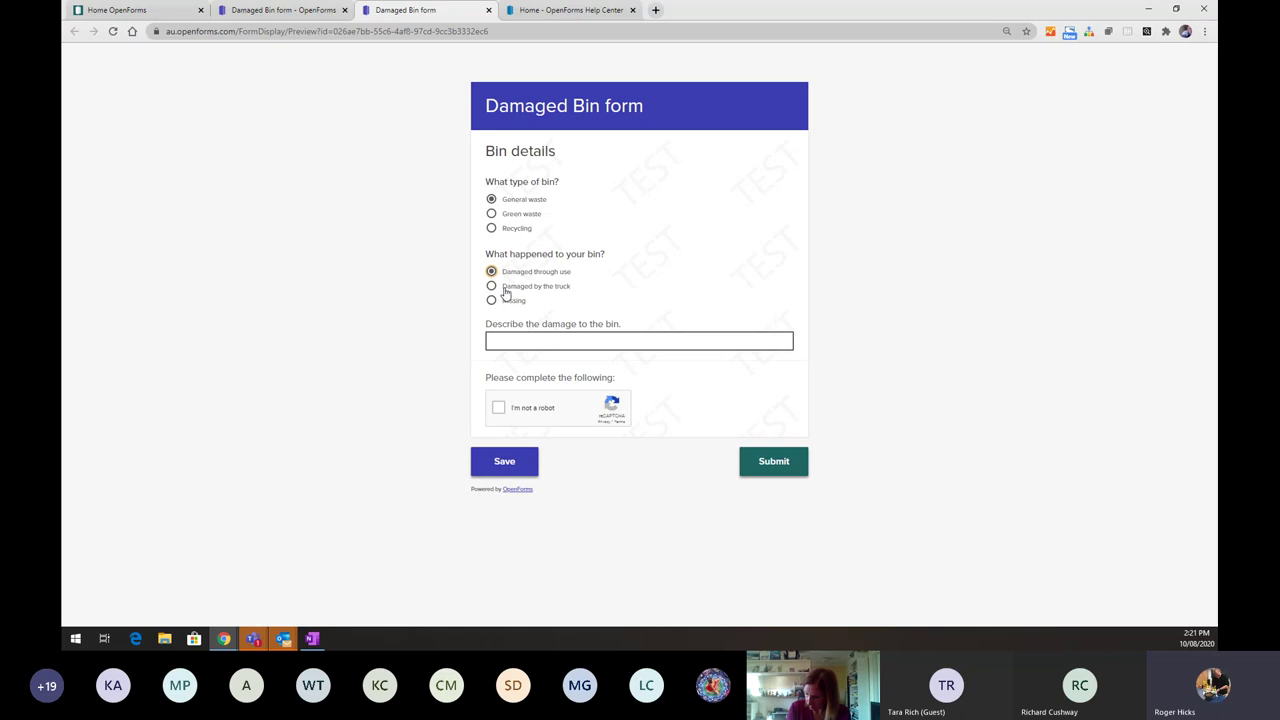
left_click(507, 290)
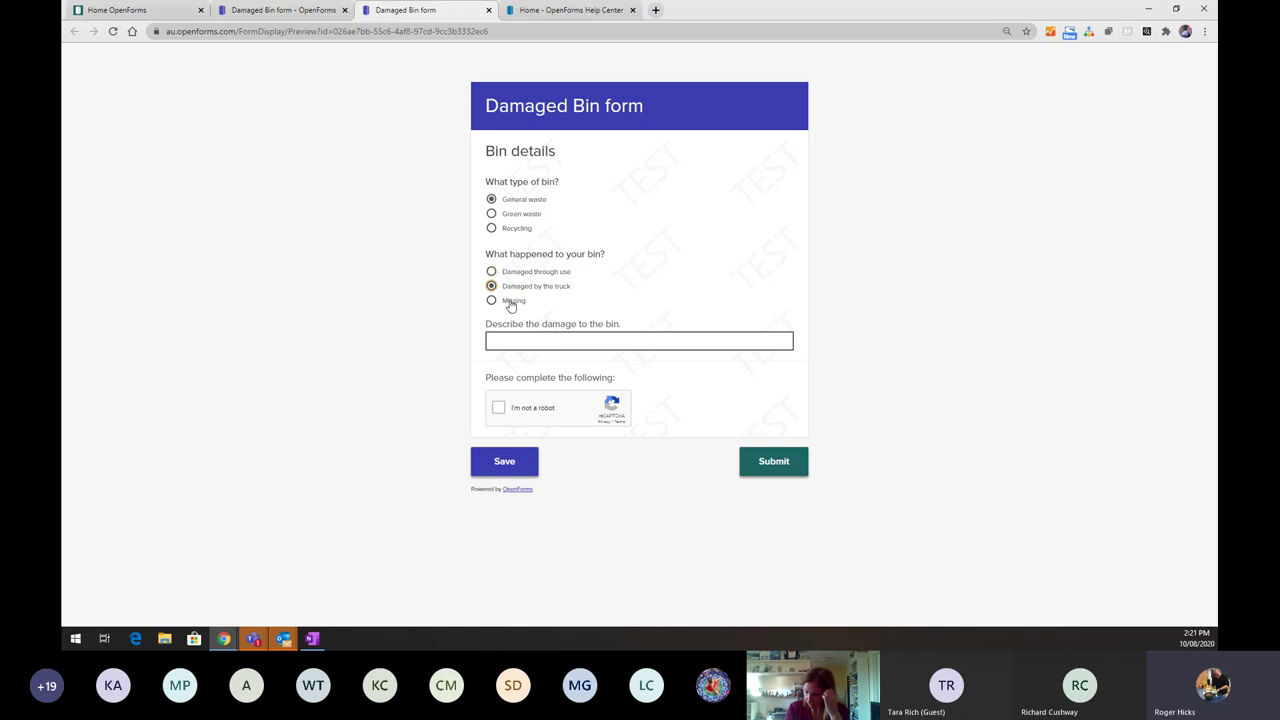
left_click(510, 304)
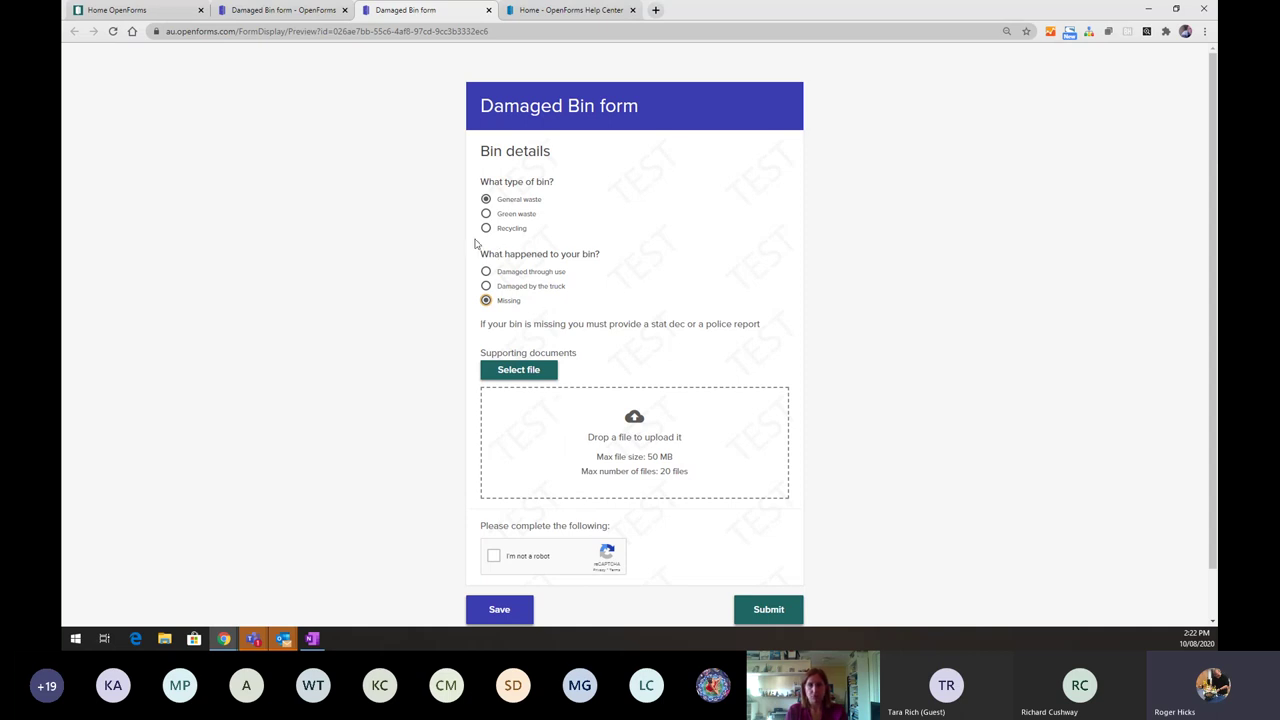
left_click(292, 11)
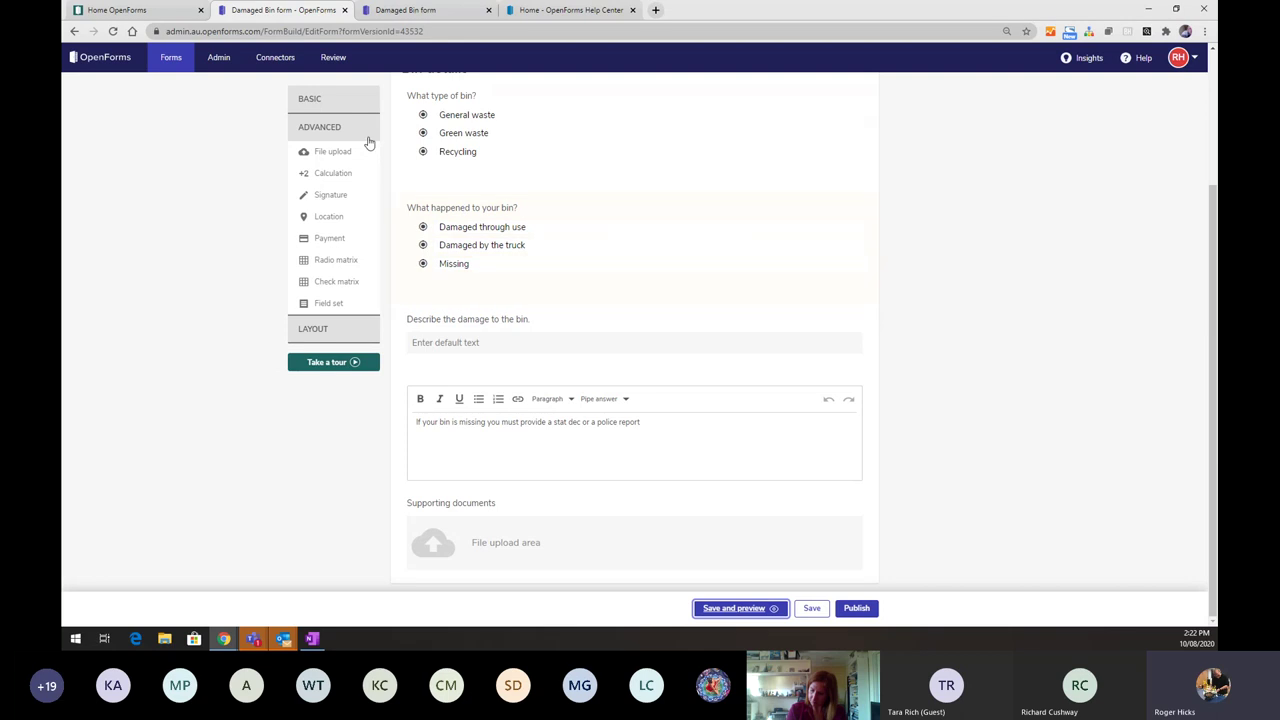
- Add a Layout Section at the end of the form and title it 'Damaged by truck'
left_click(318, 332)
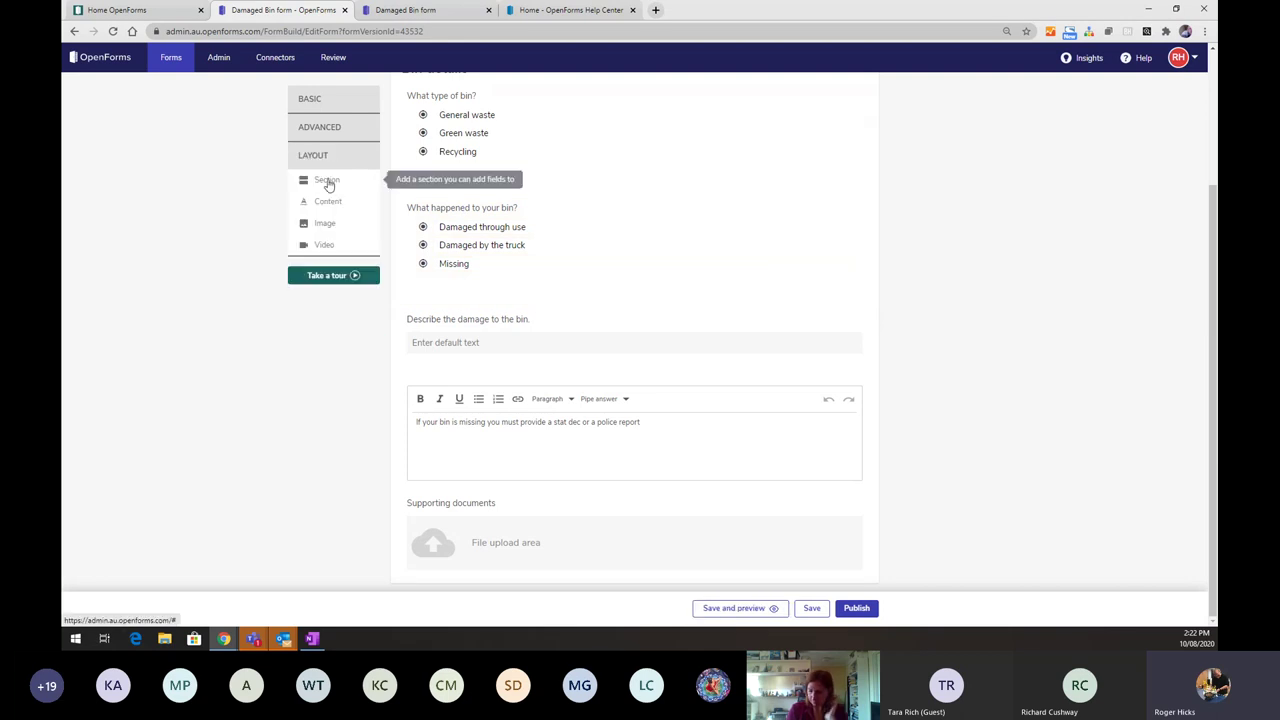
left_click(328, 182)
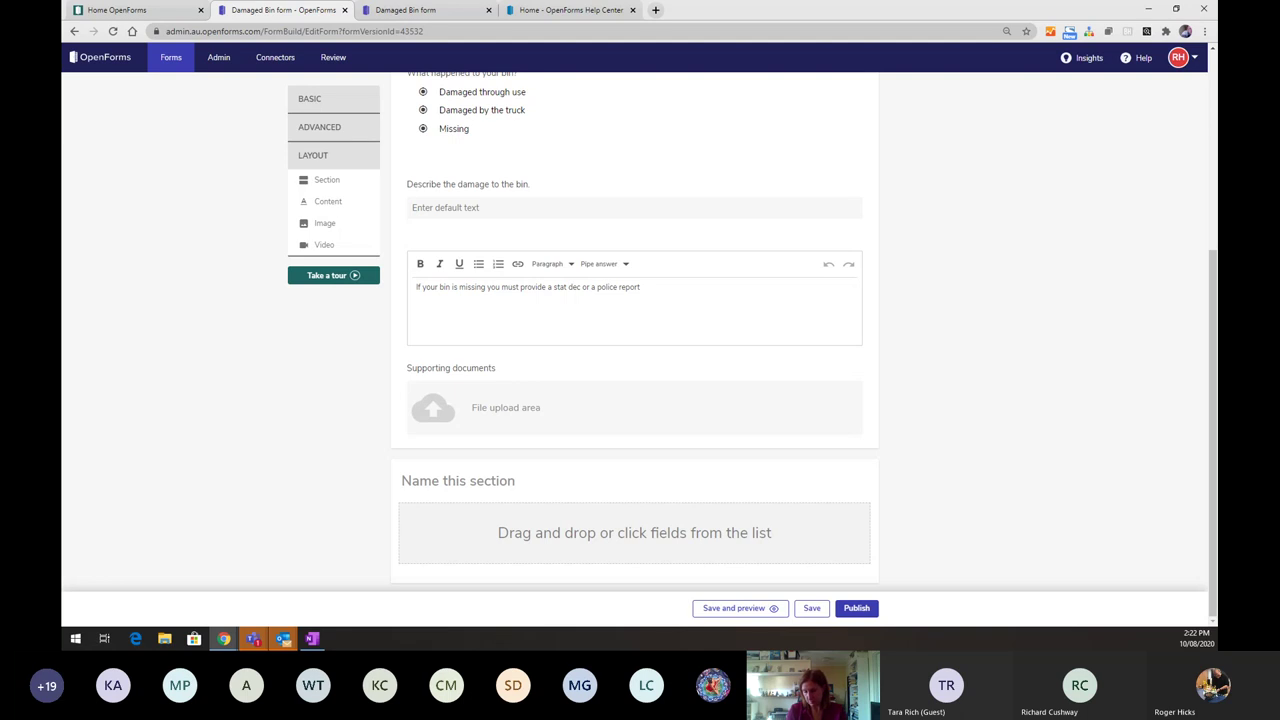
left_click(446, 479)
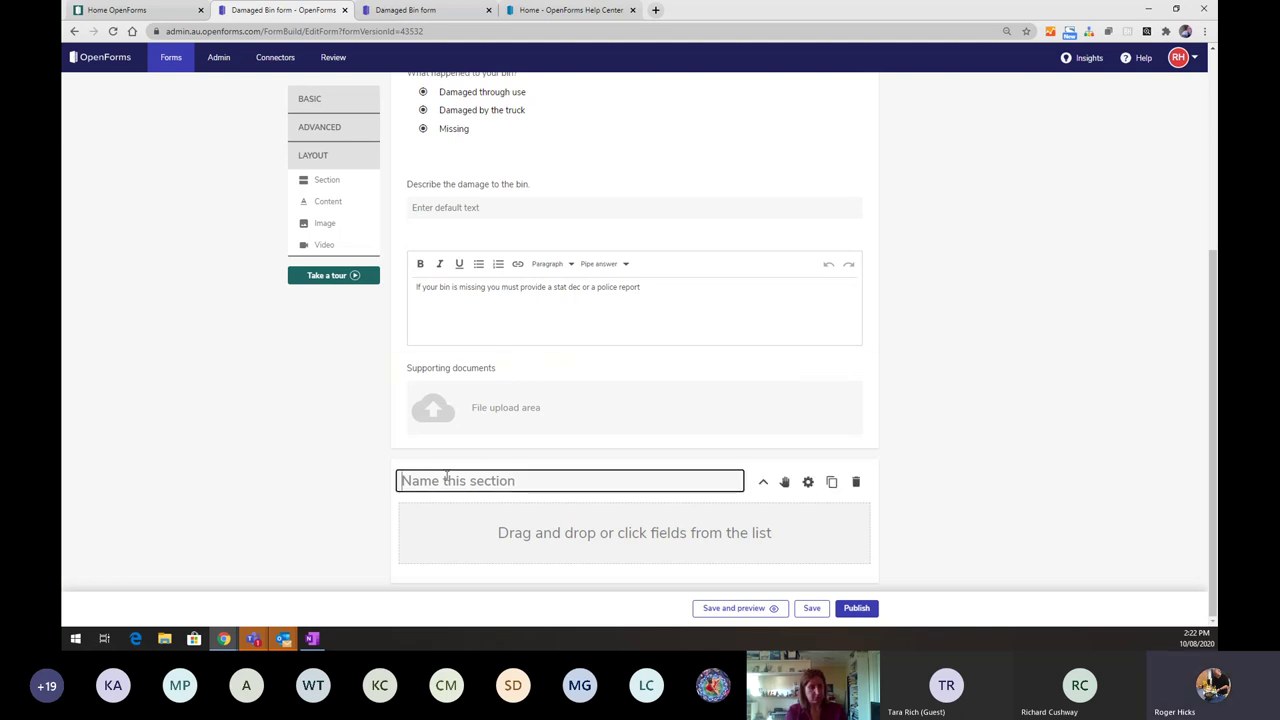
type("Damaged by")
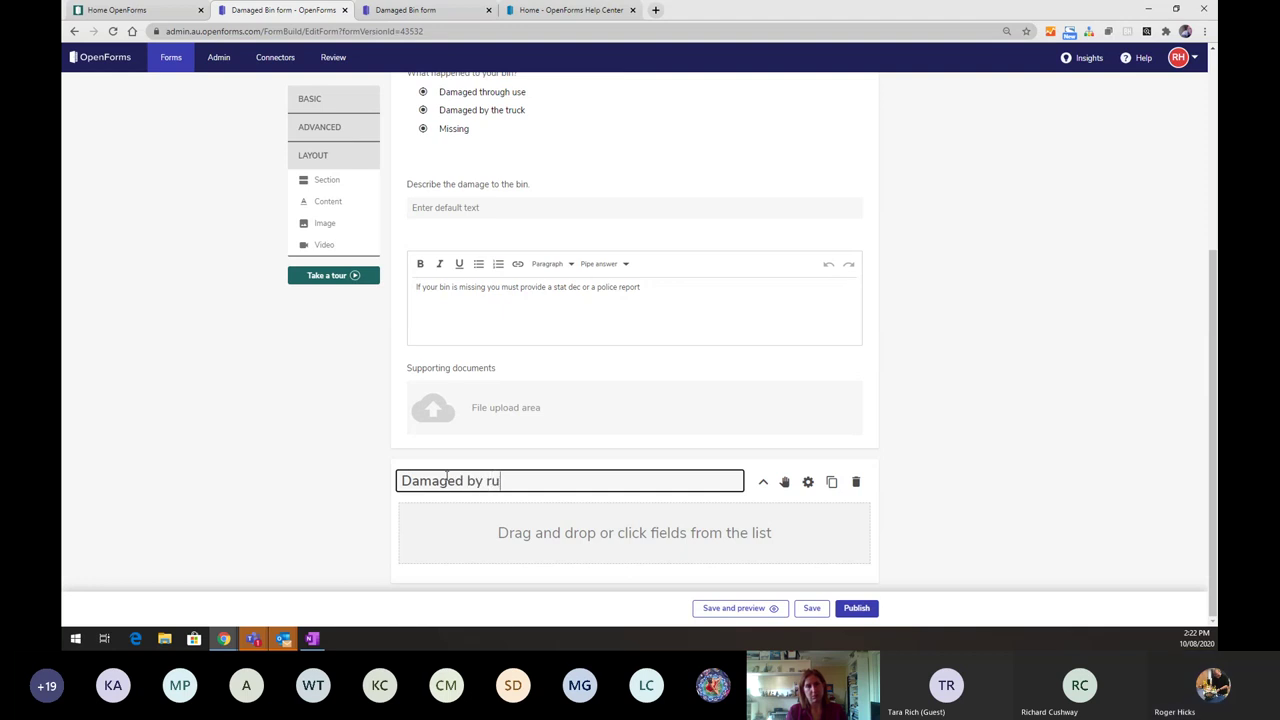
type(" tr")
key("BackSpace")
type("trc")
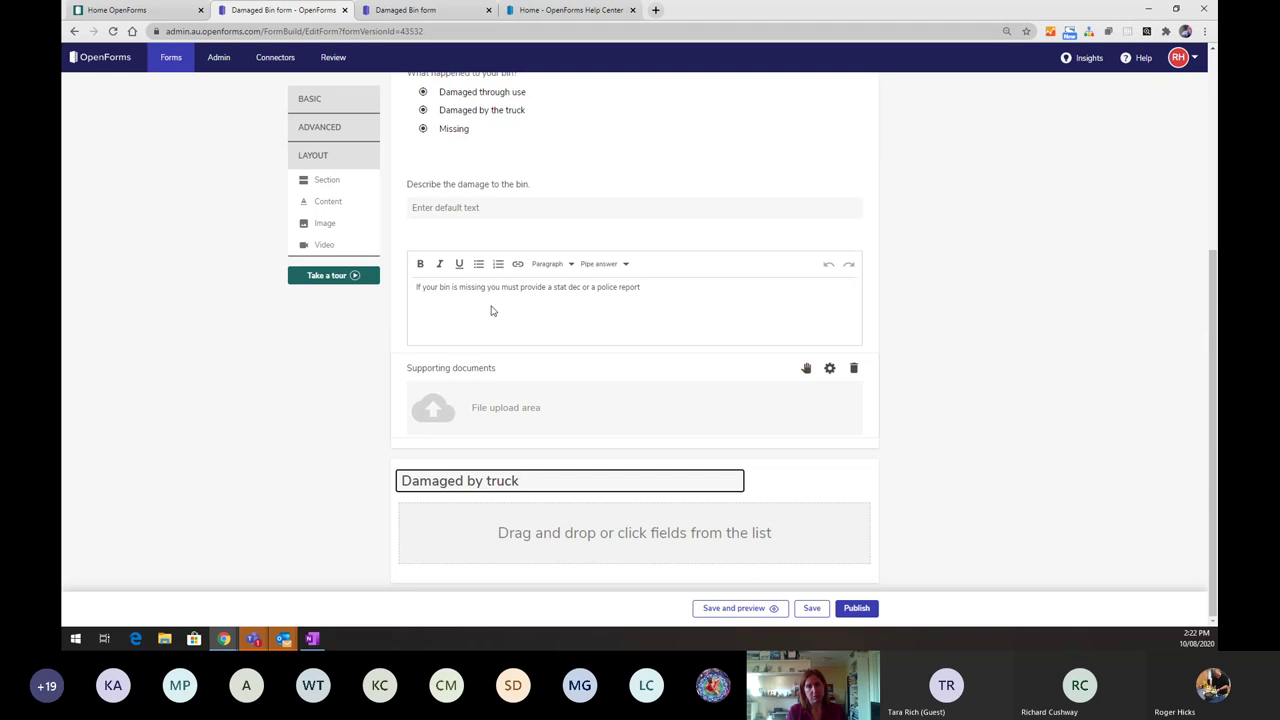
- Add a Content block asking owners to report waste-truck damage to BinRUsInc, with its phone number
left_click_drag(327, 207, 471, 514)
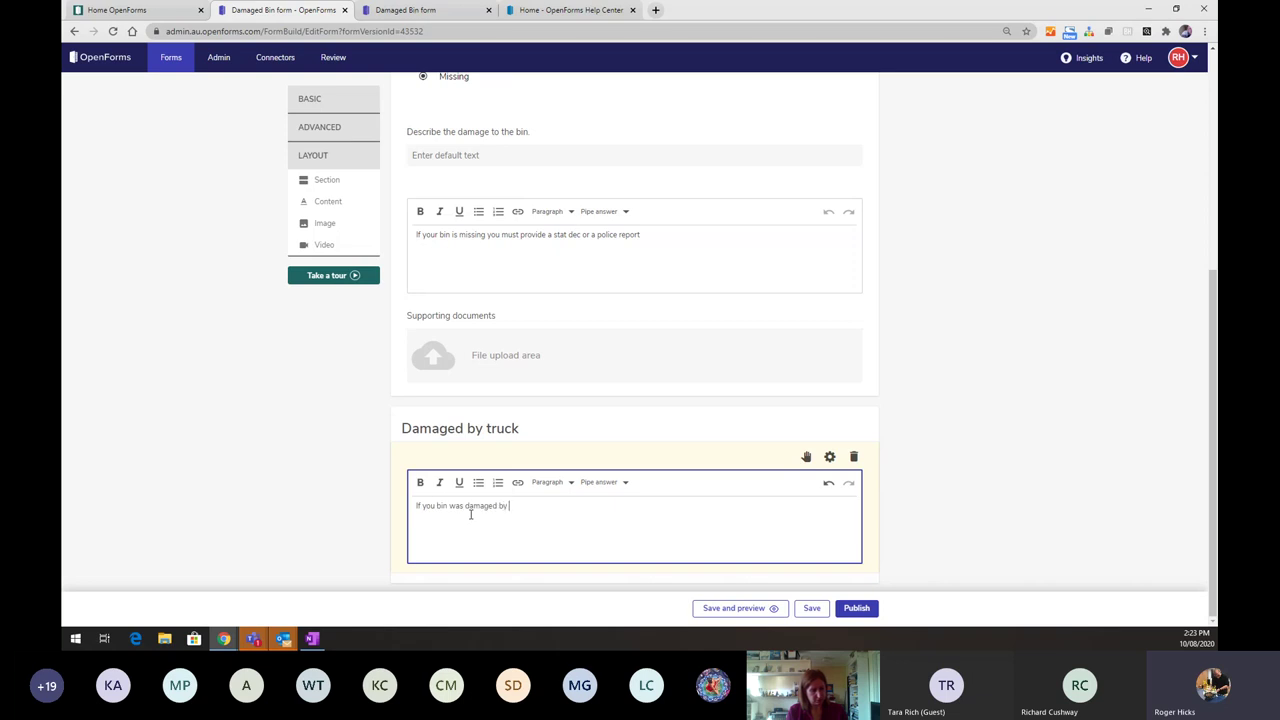
type("waste truck, please report it to BinRUs")
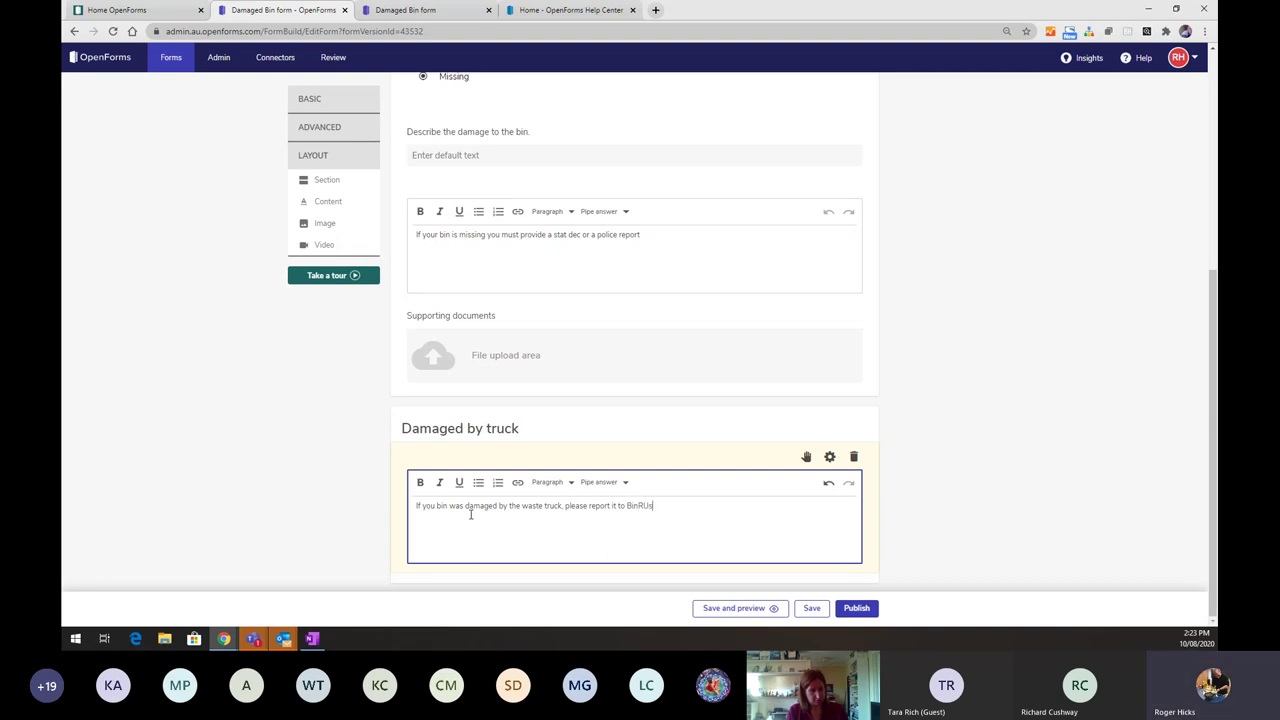
type("Inc 4444 4444")
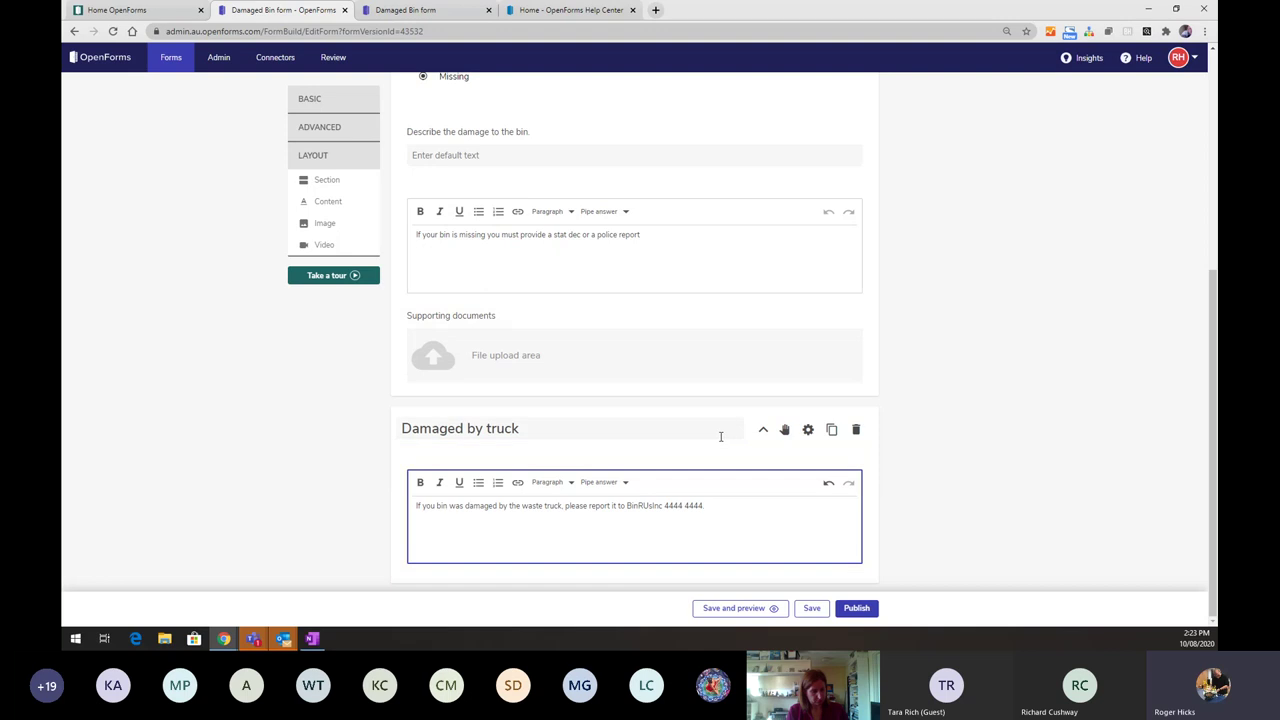
scroll(720, 440, "up", 3)
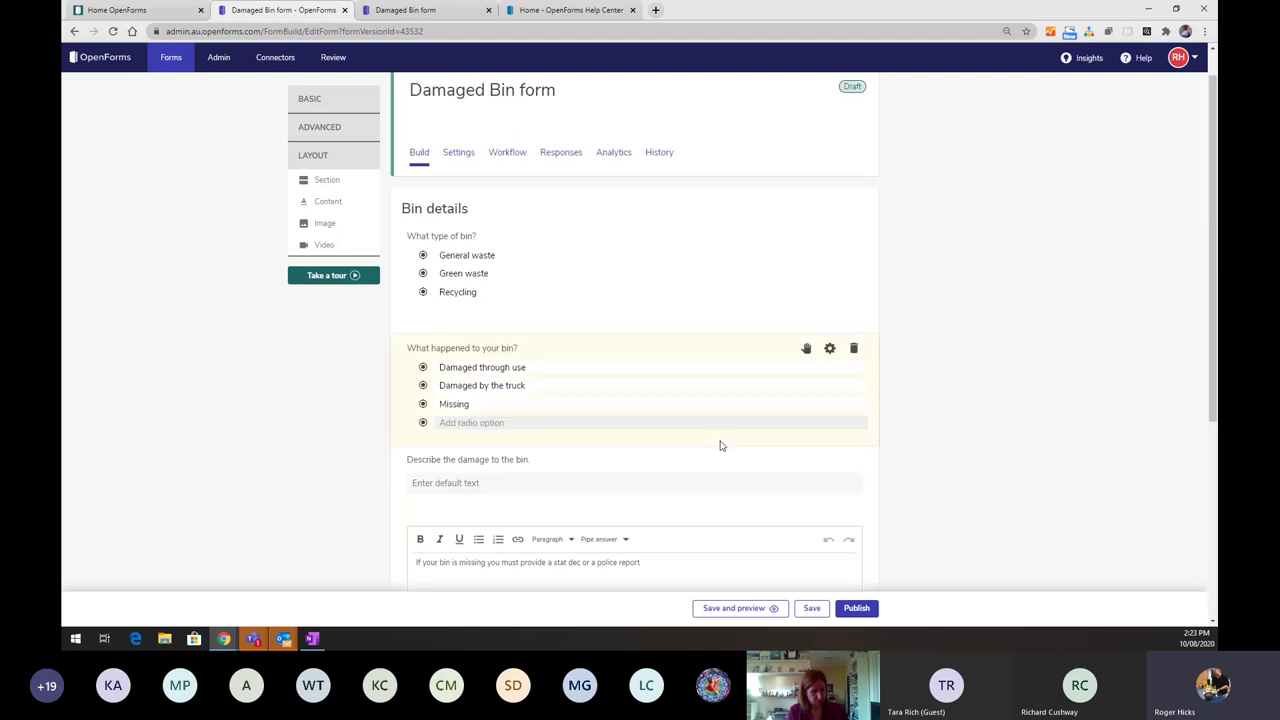
scroll(720, 445, "down", 5)
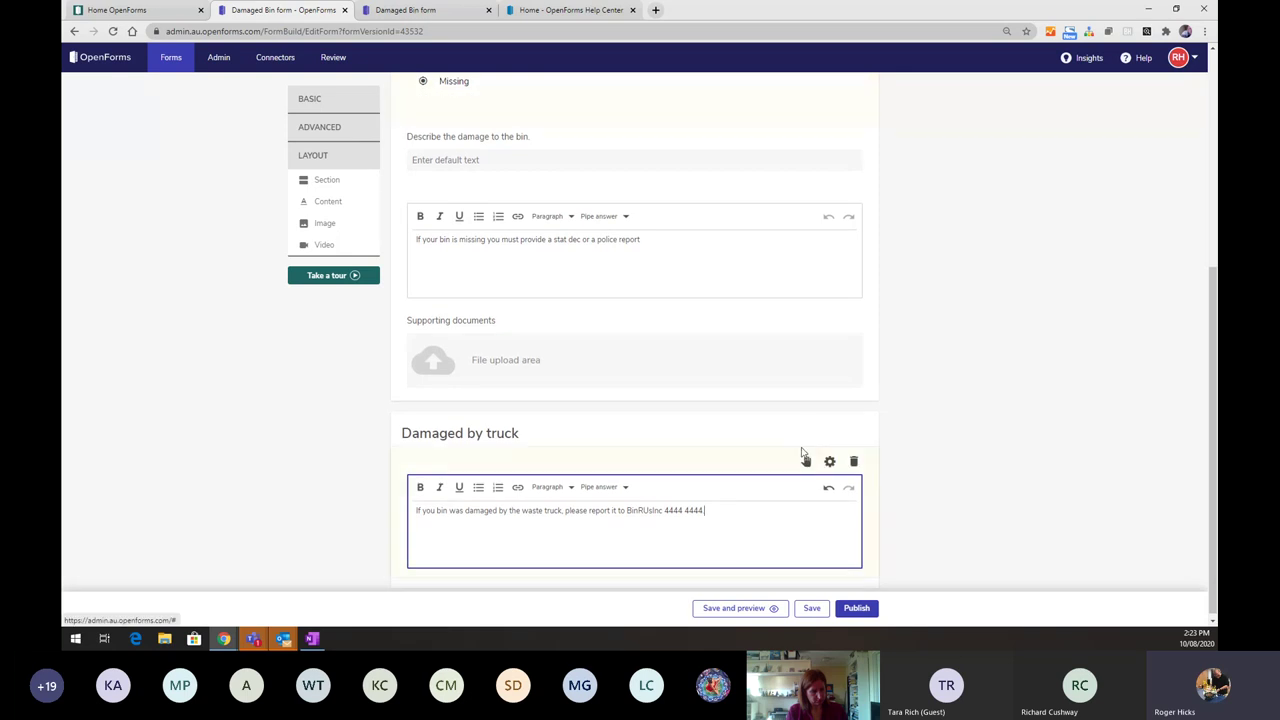
mouse_move(808, 437)
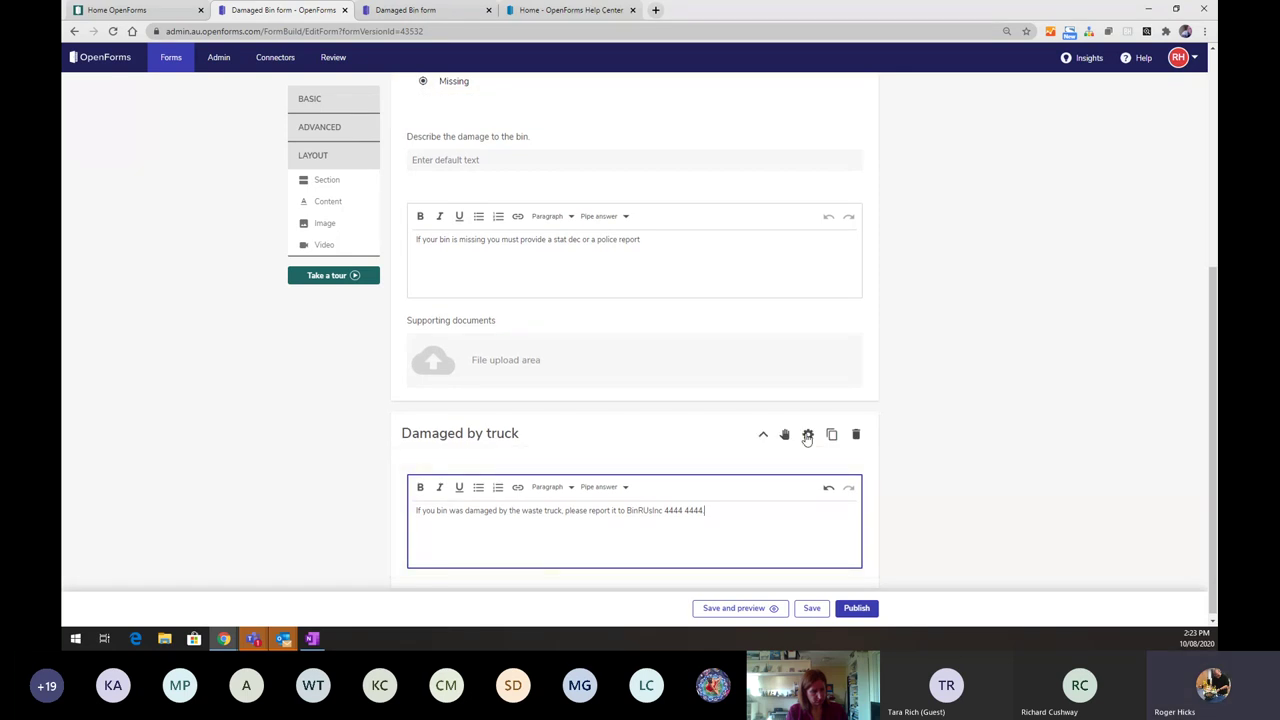
mouse_move(810, 470)
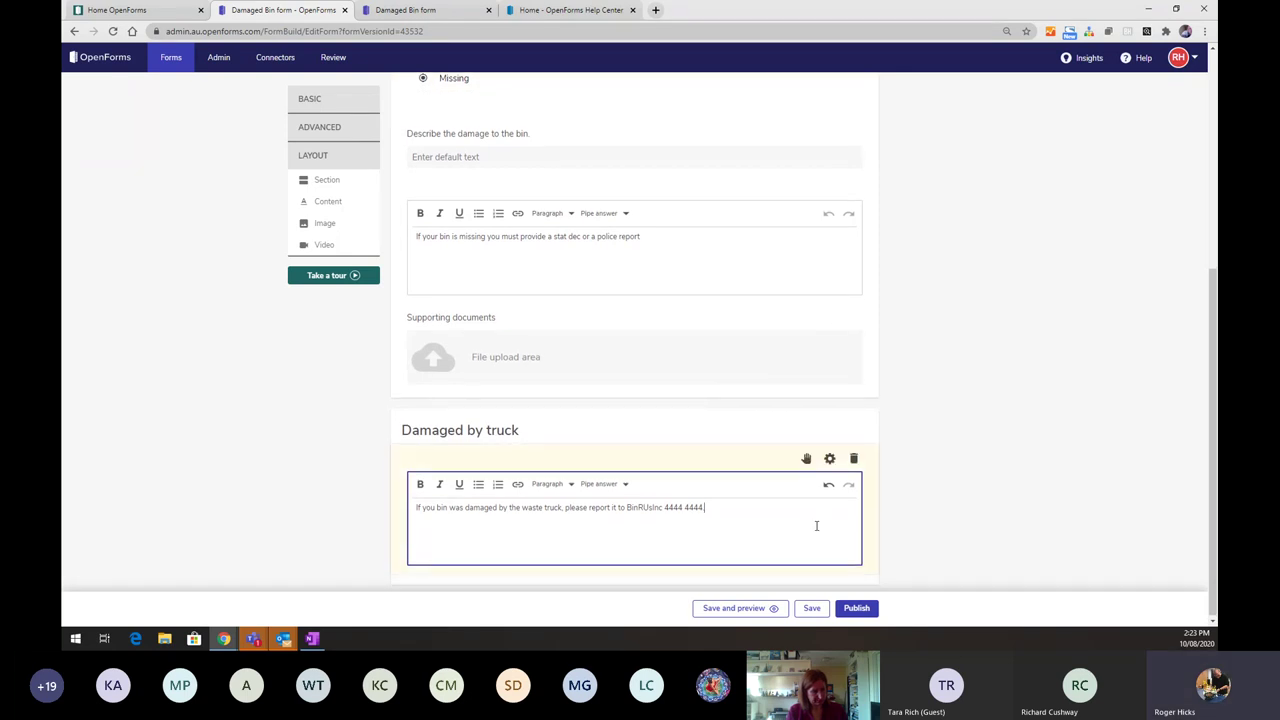
scroll(817, 523, "up", 2)
scroll(817, 523, "down", 2)
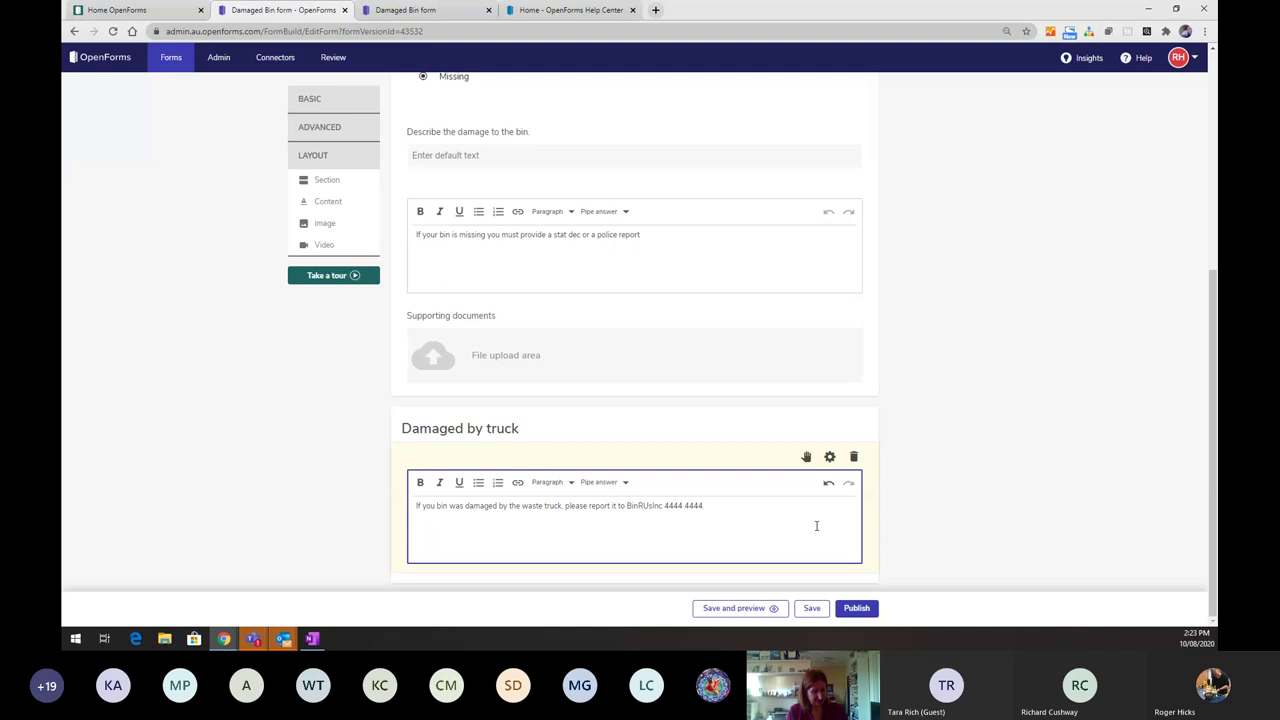
left_click(952, 530)
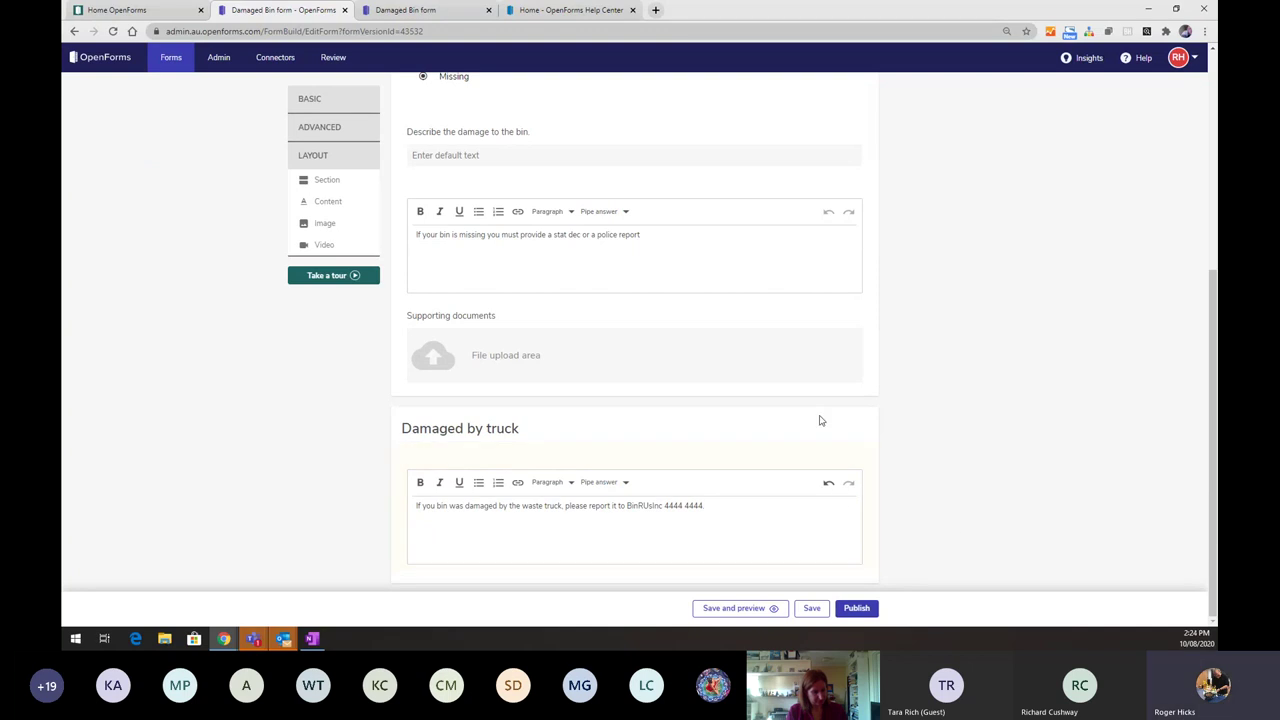
- Add a display rule: Bin details > What happened to your bin? = Damaged by the truck, with Stop form submissions on
mouse_move(803, 466)
left_click(808, 431)
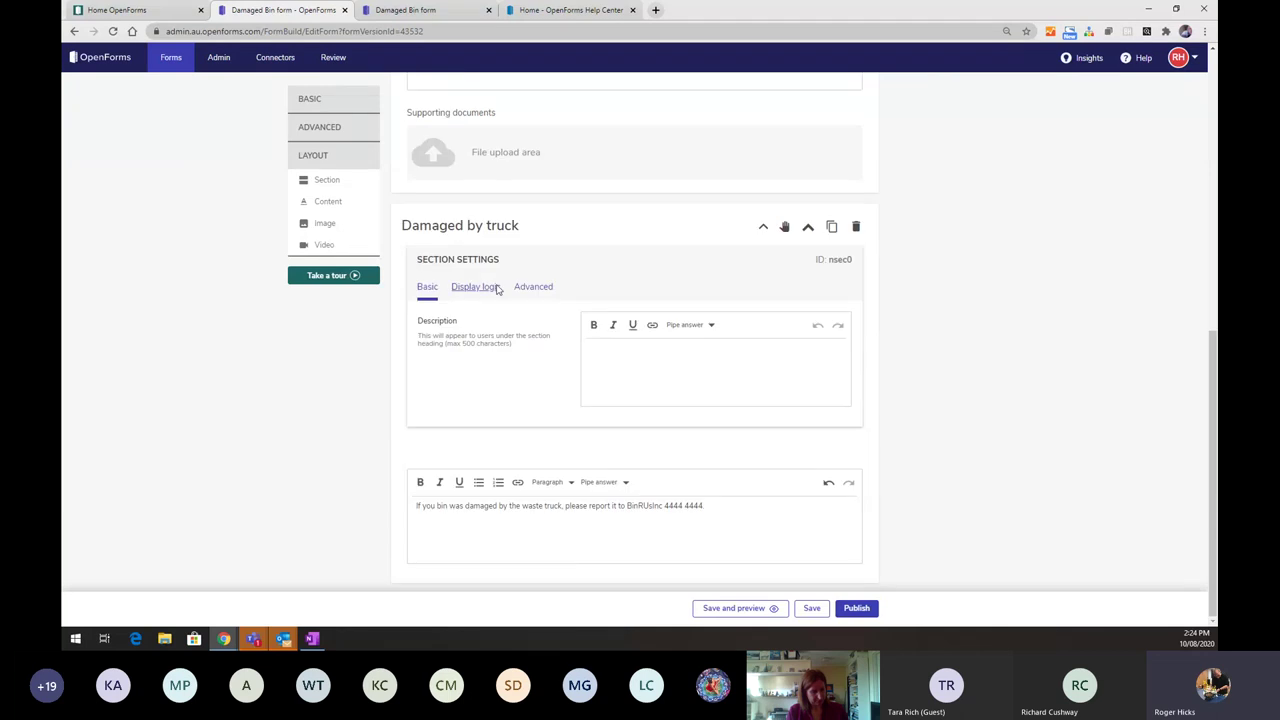
left_click(477, 288)
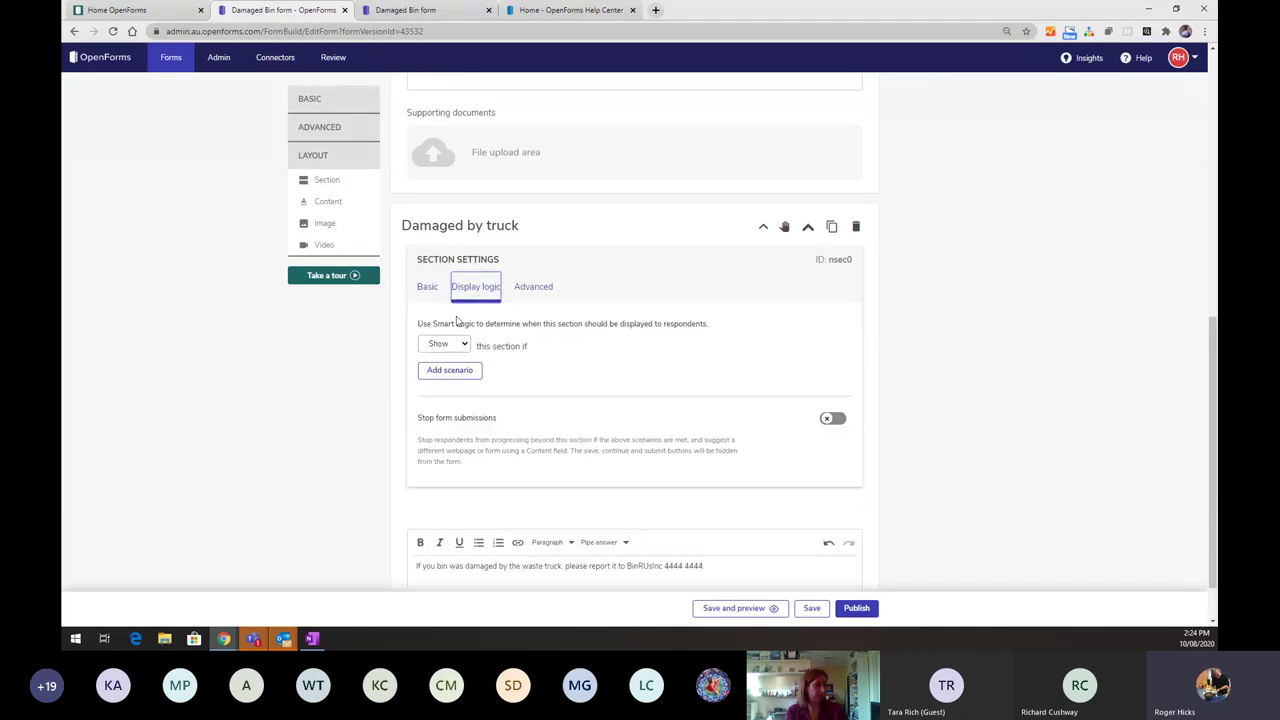
left_click(440, 372)
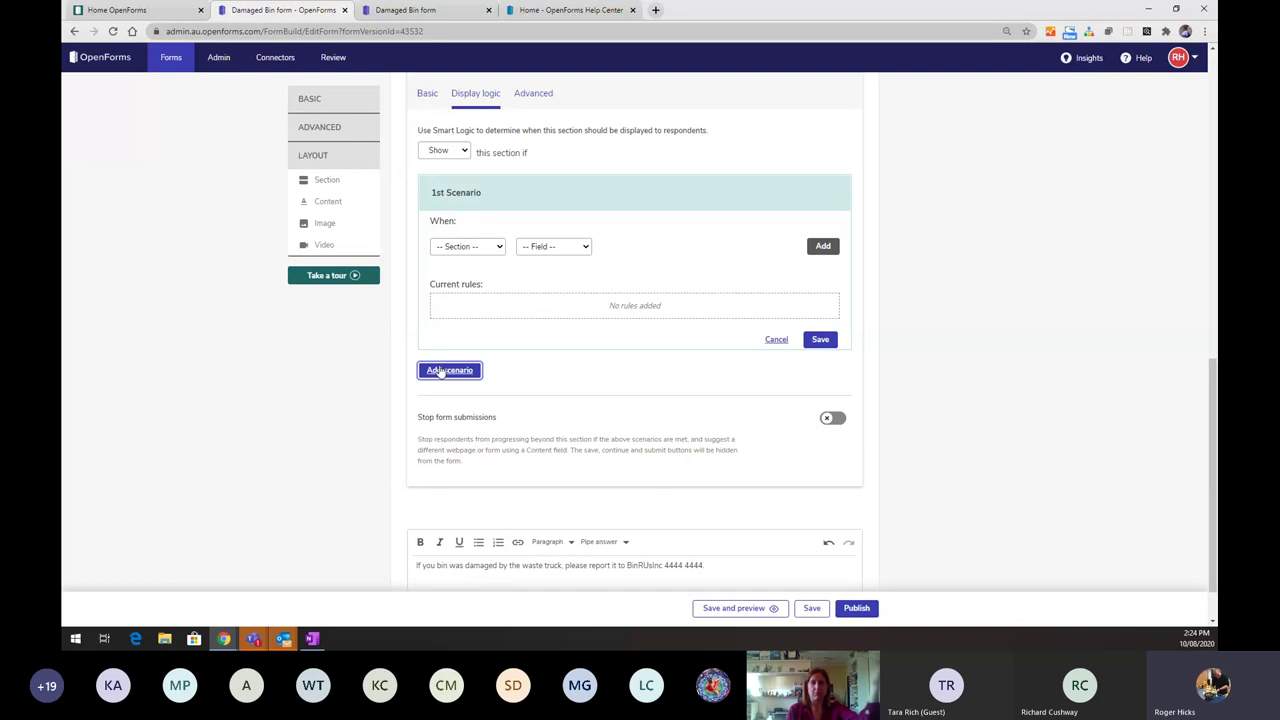
left_click(486, 247)
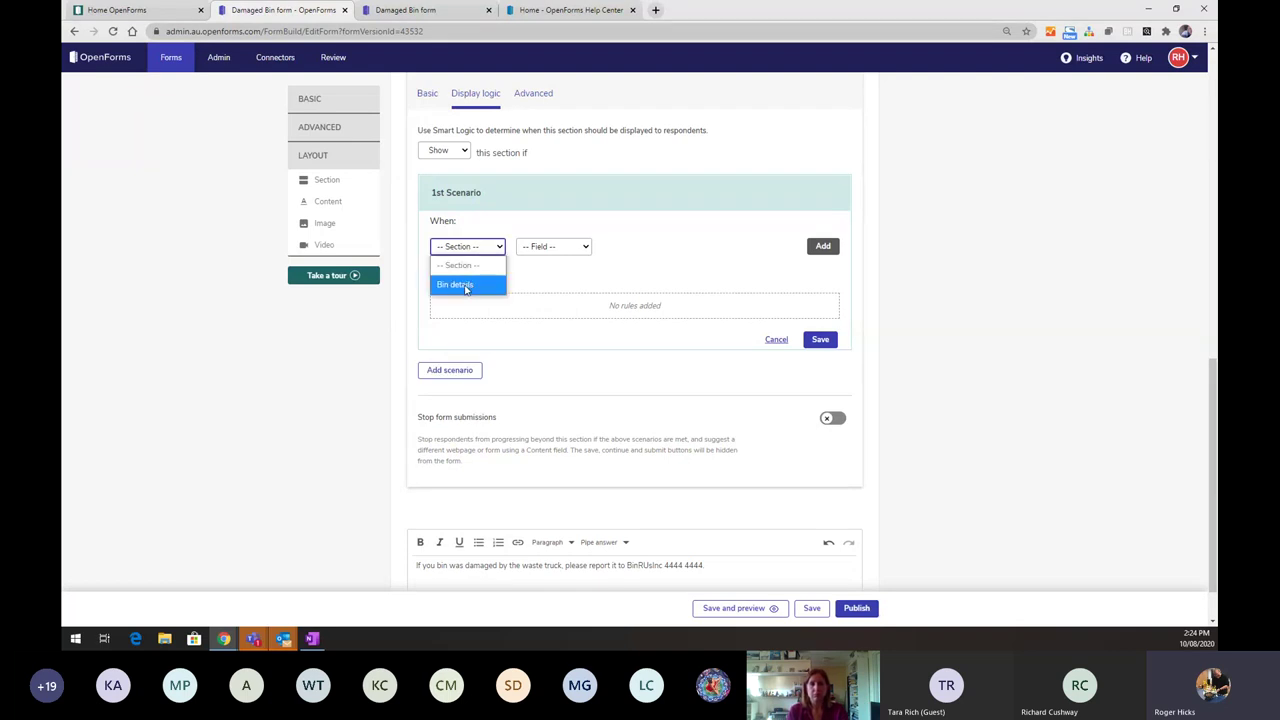
left_click(456, 284)
left_click(562, 247)
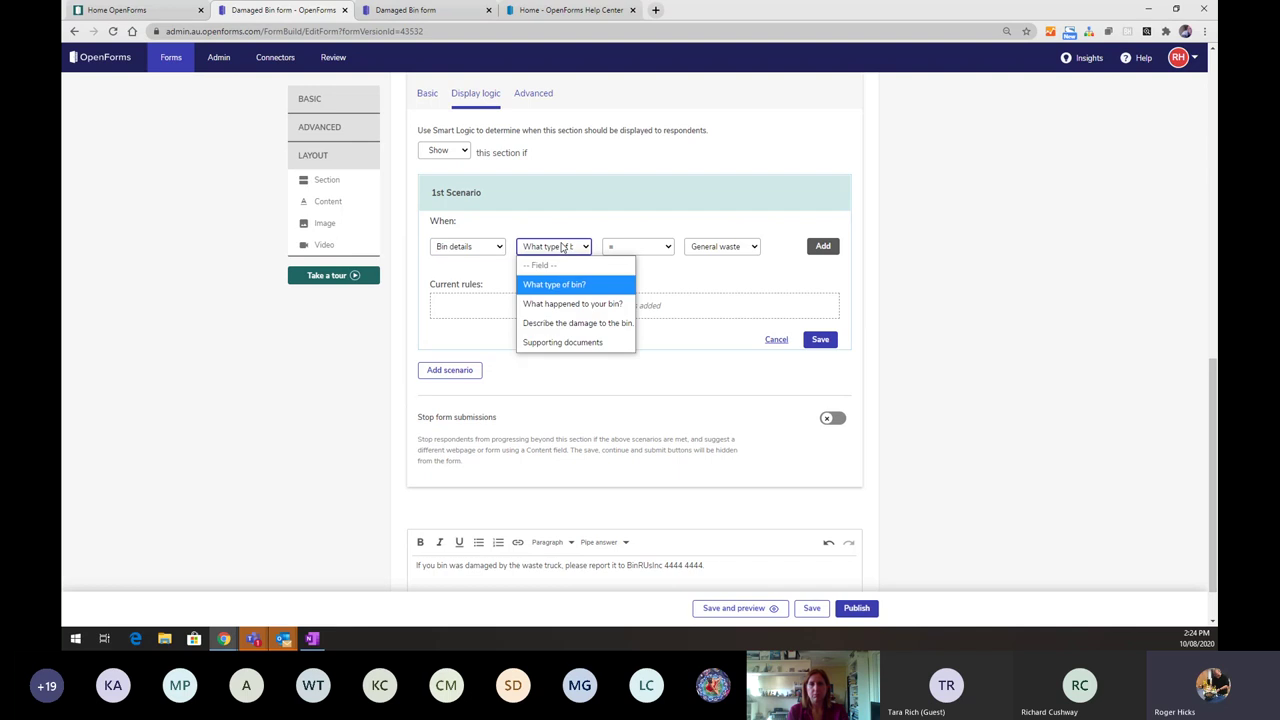
left_click(572, 313)
left_click(710, 252)
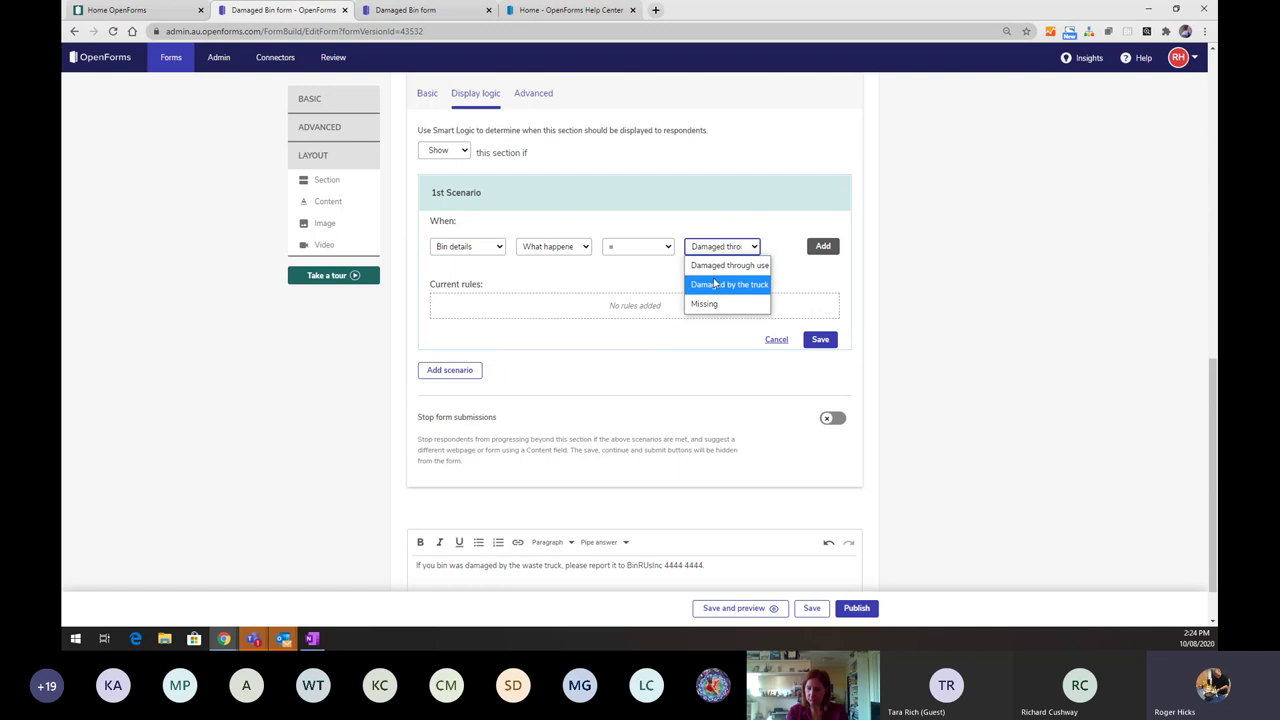
left_click(714, 284)
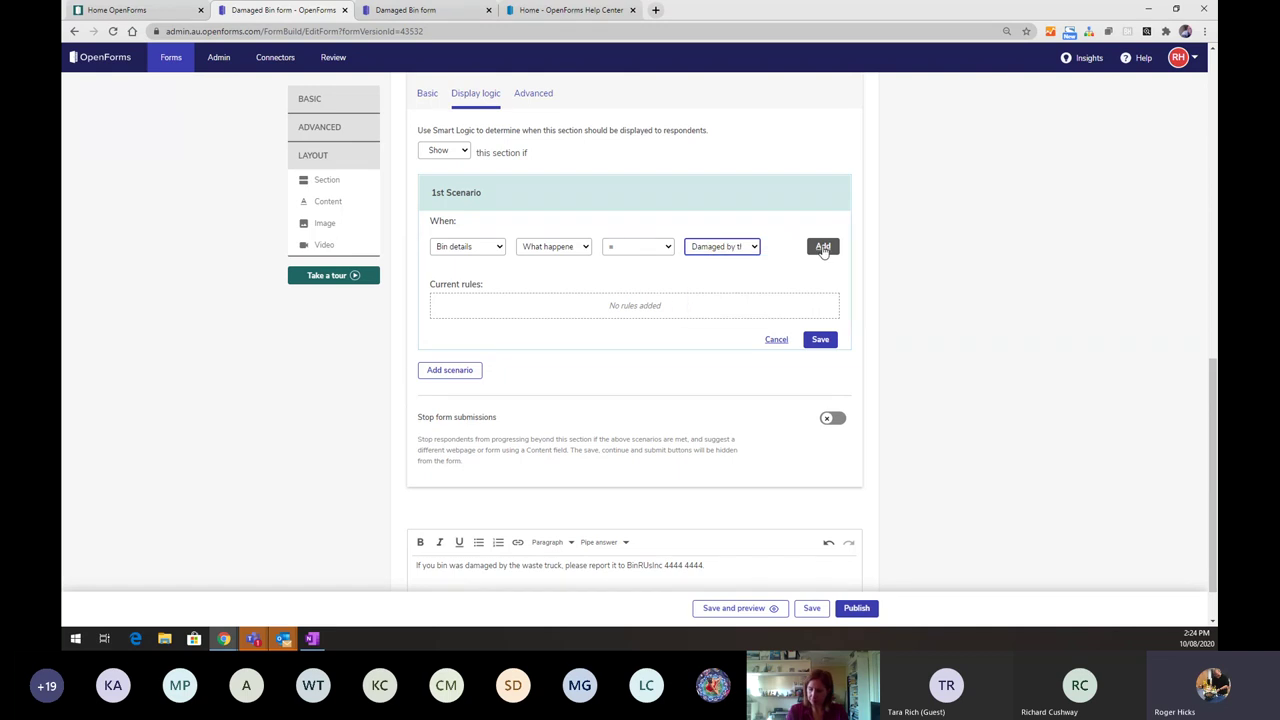
left_click(822, 248)
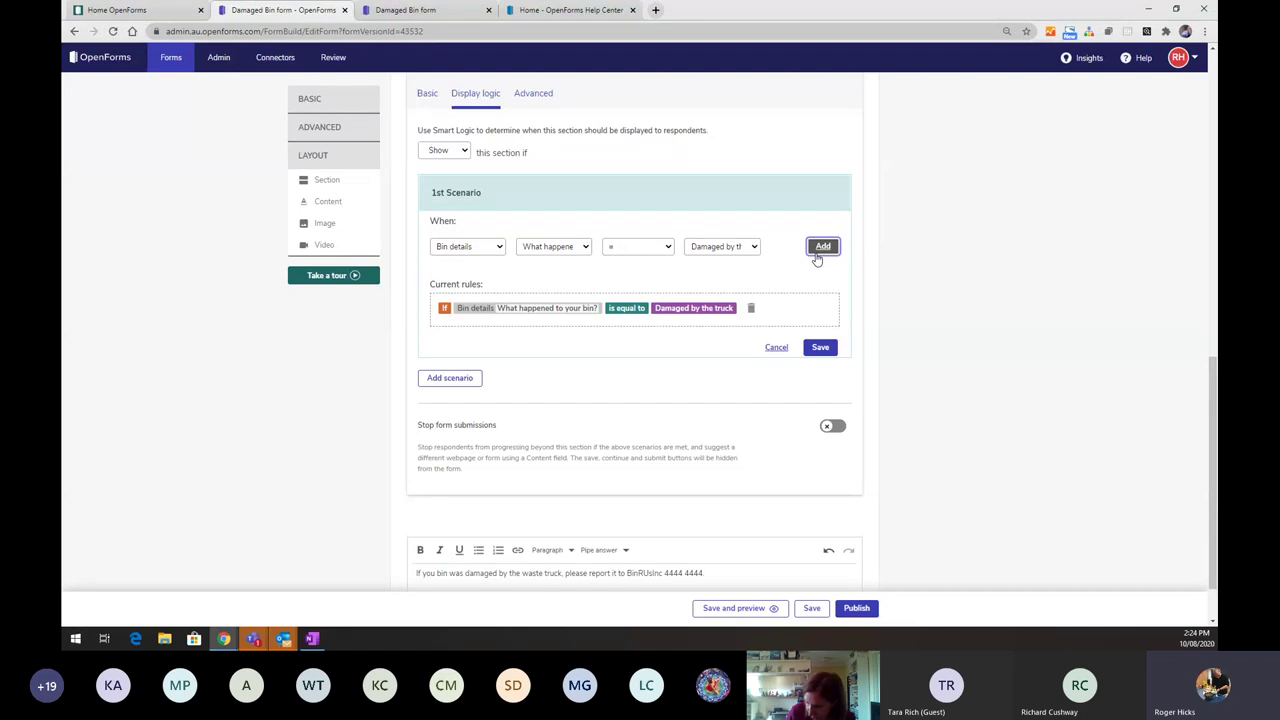
left_click(829, 428)
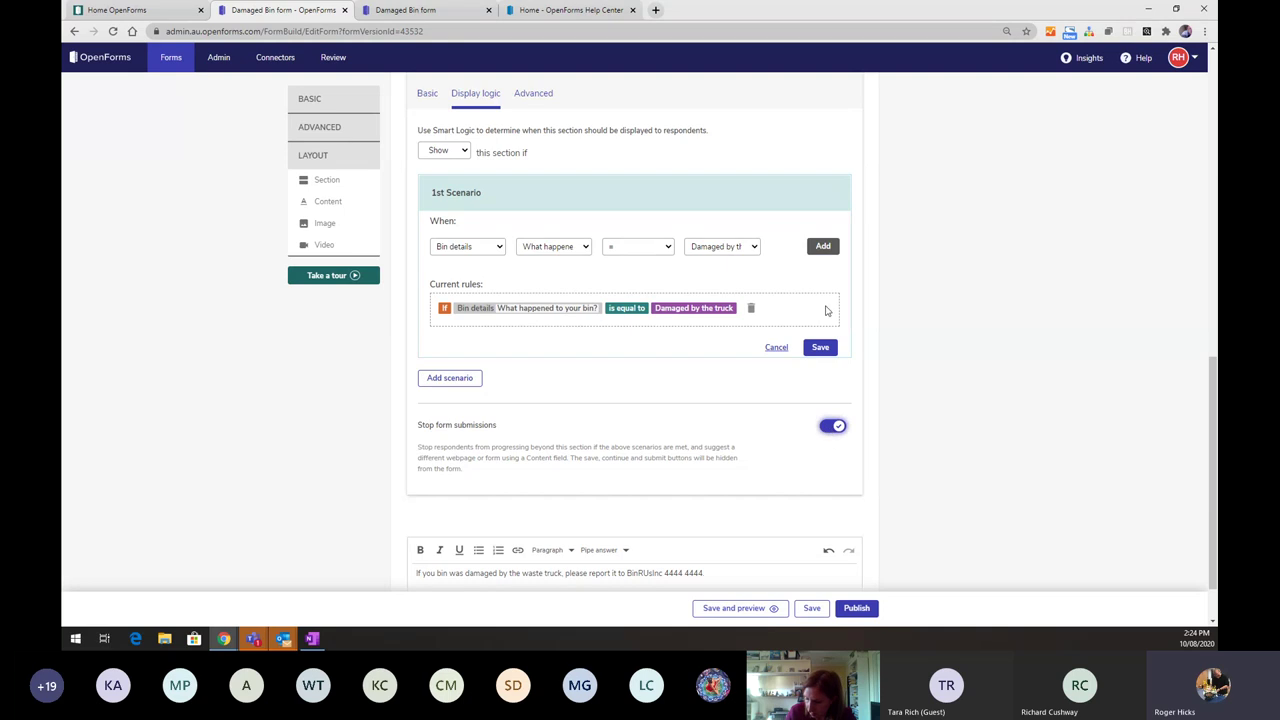
left_click(820, 347)
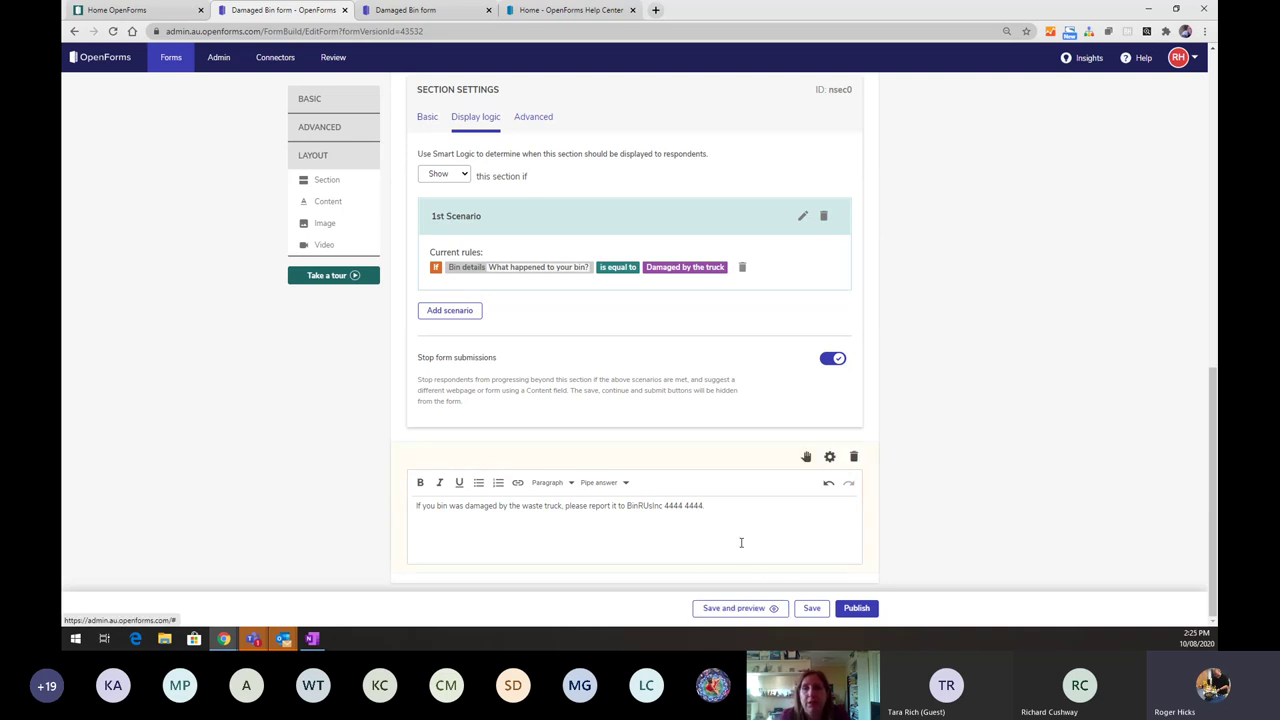
- Preview with General waste, Missing, then Damaged by the truck, continue to the truck page, and return to the editor
left_click(767, 612)
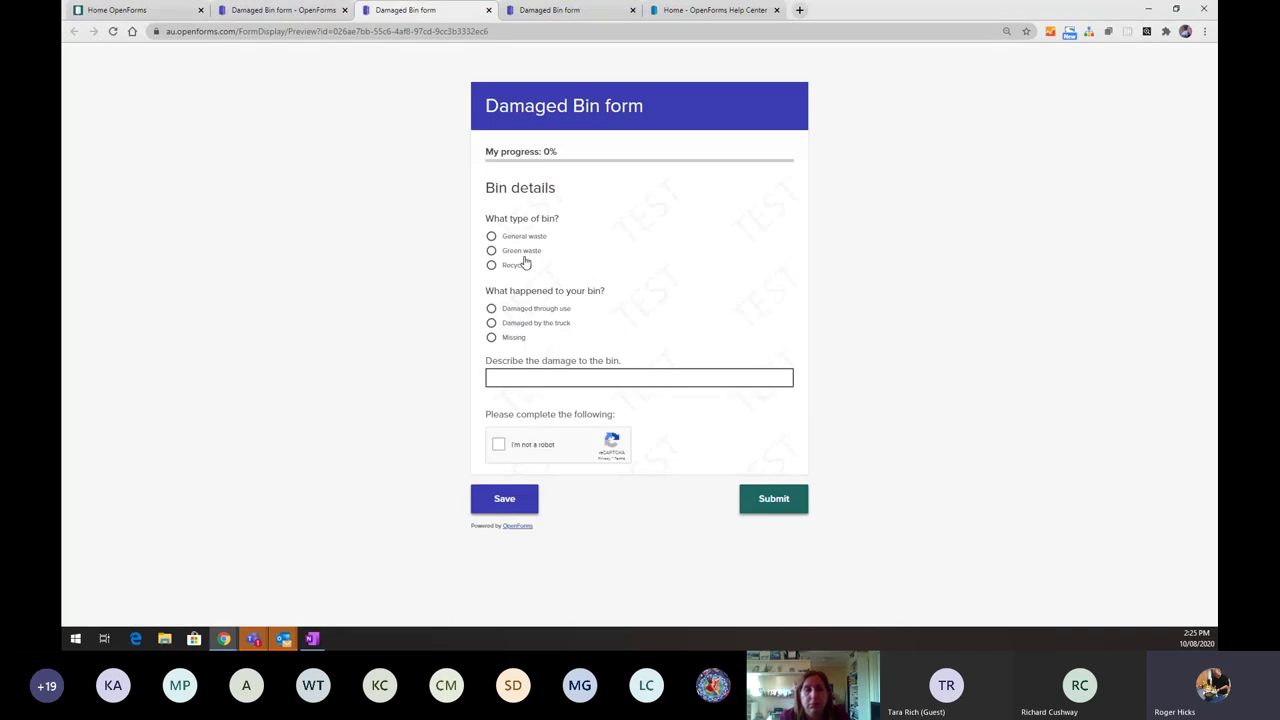
left_click(516, 240)
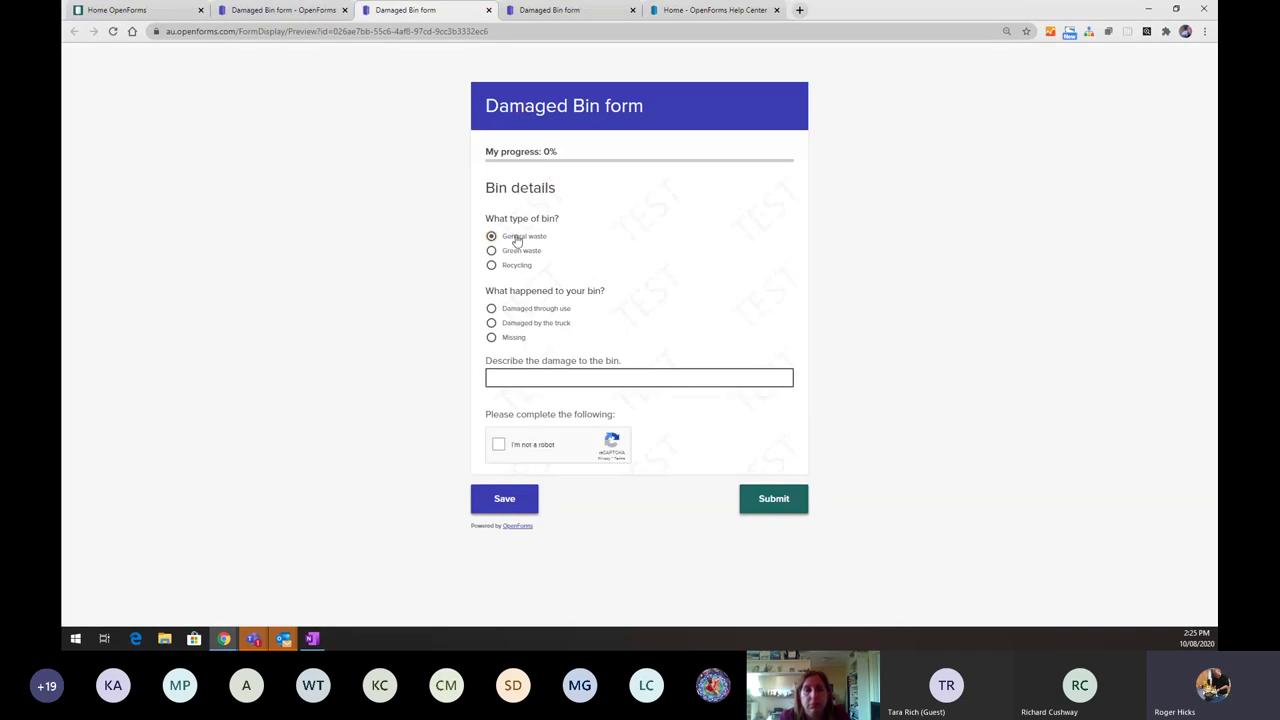
left_click(491, 338)
scroll(580, 350, "down", 1)
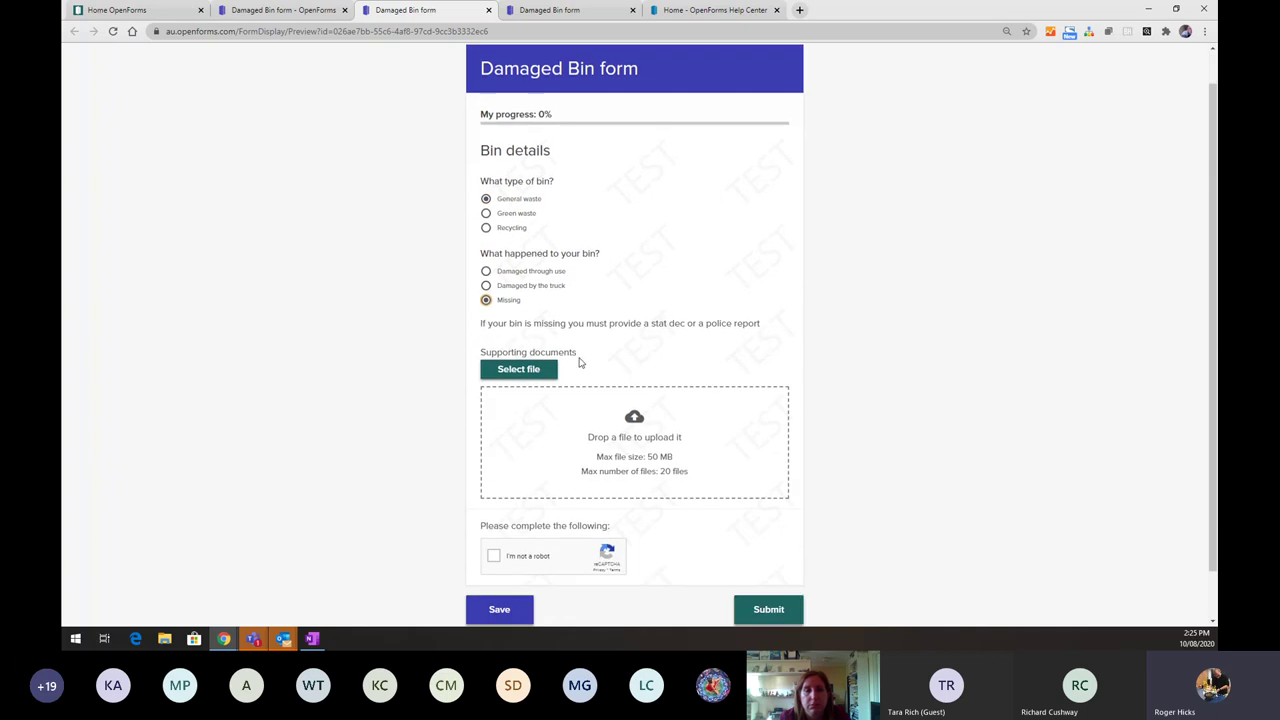
scroll(582, 414, "down", 1)
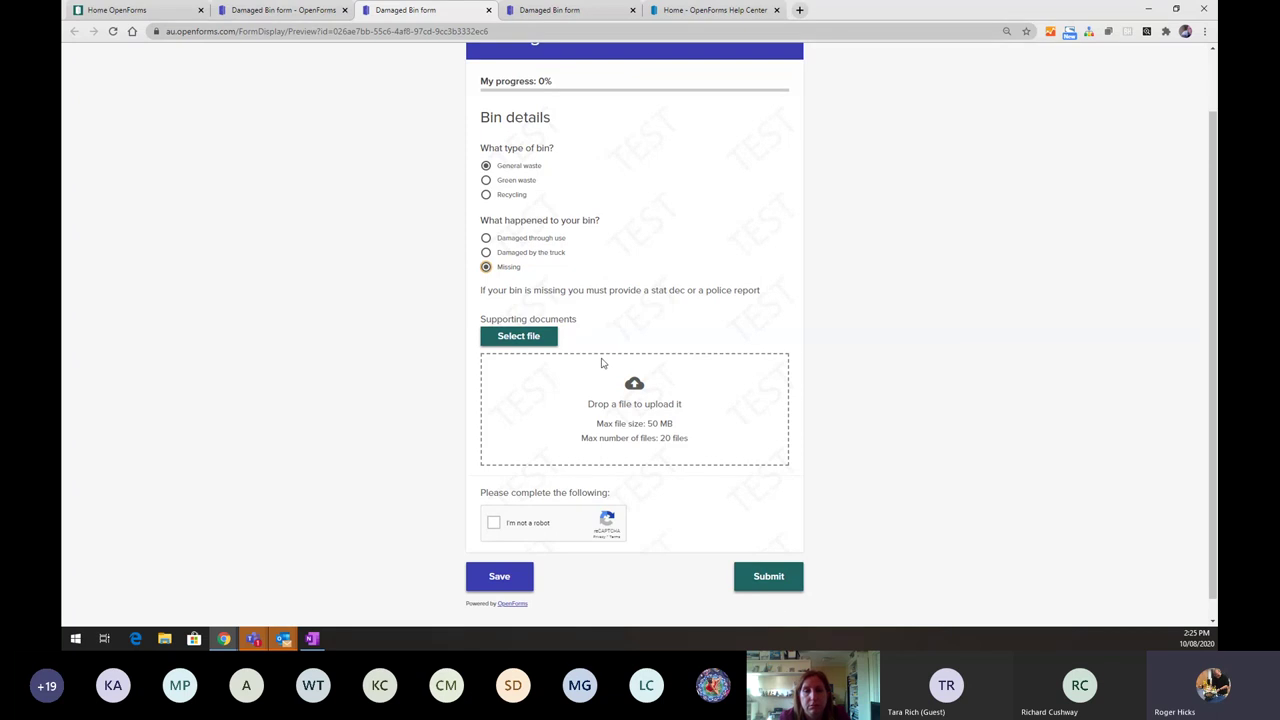
left_click(516, 252)
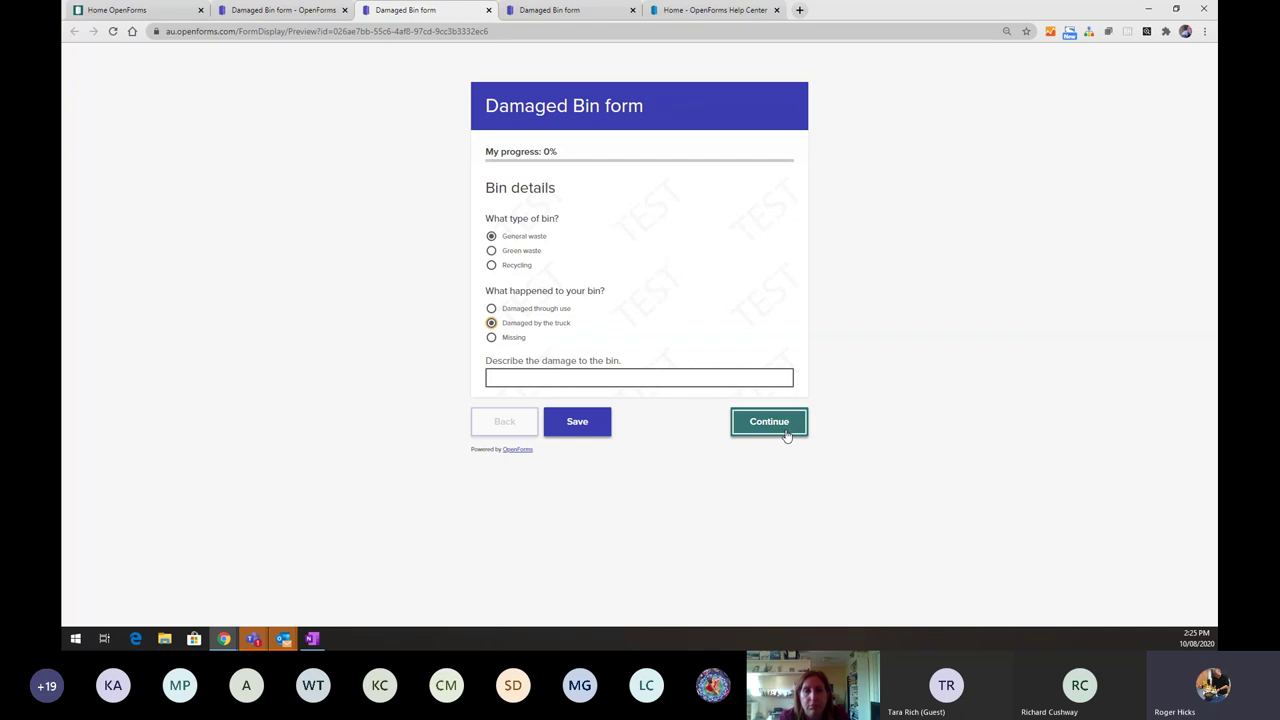
left_click(769, 421)
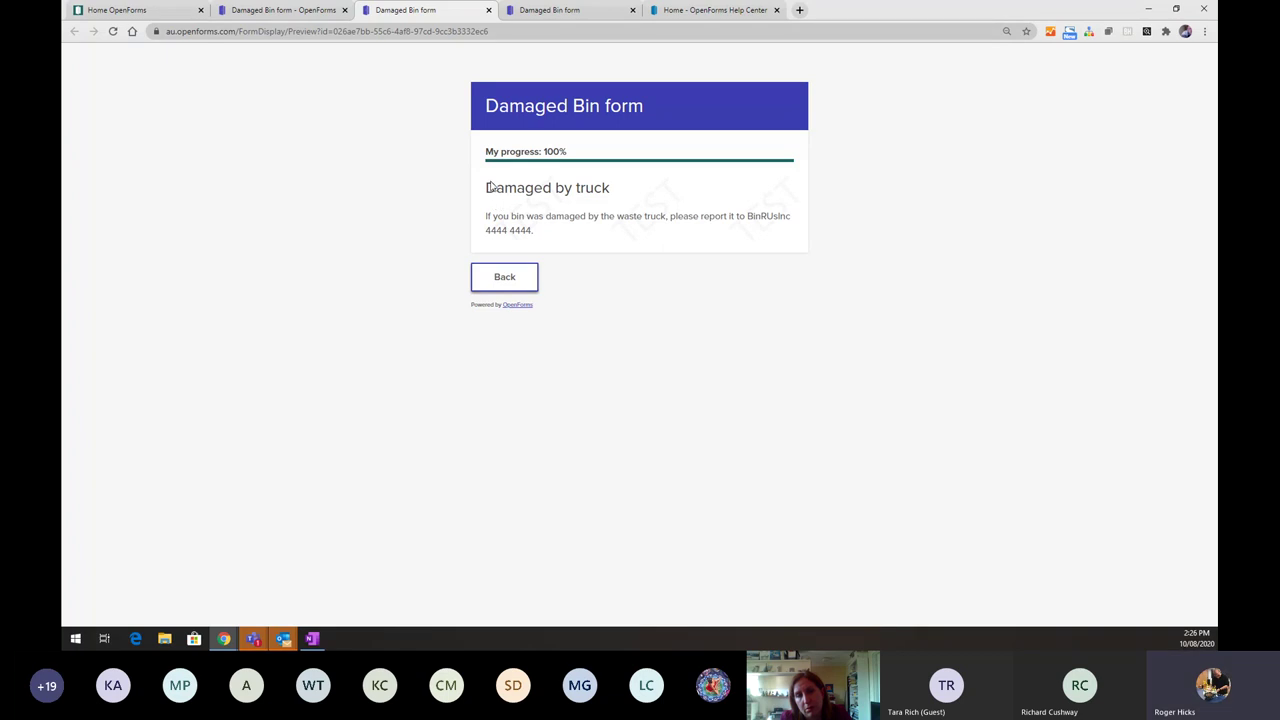
left_click(284, 11)
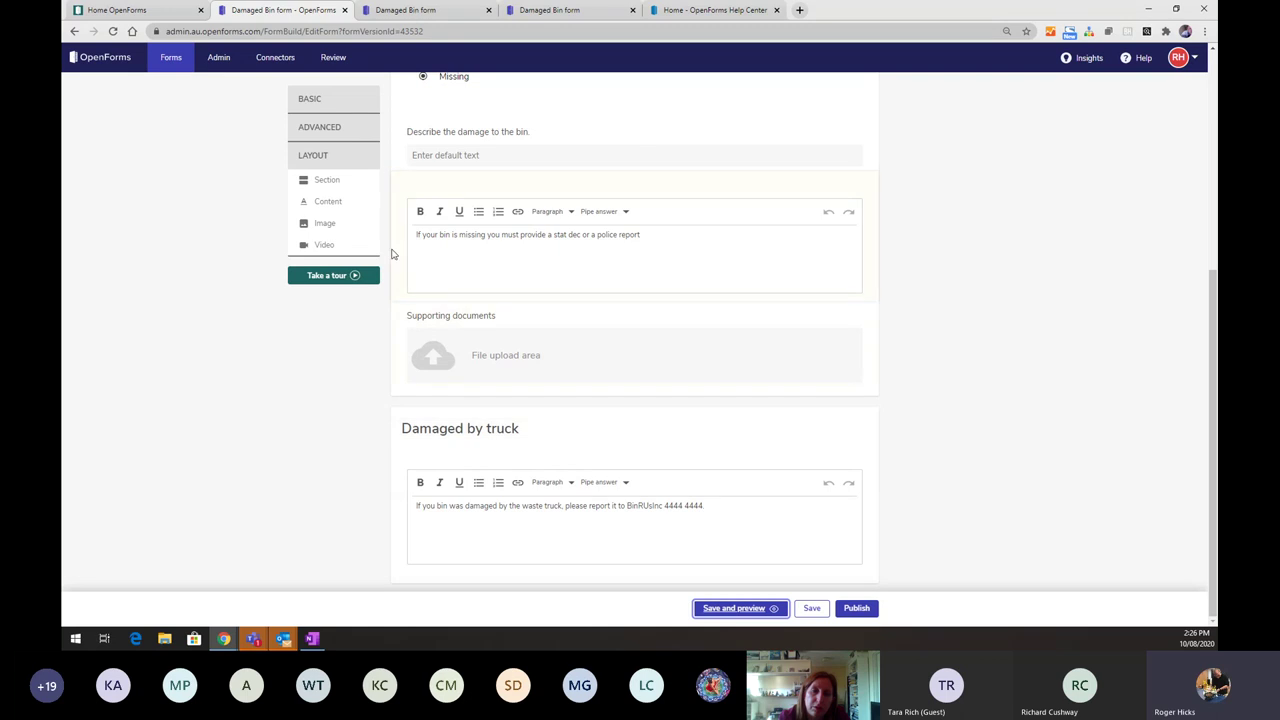
- Add a full stop to the end of the truck-damage message and reselect the damage description field
left_click(467, 547)
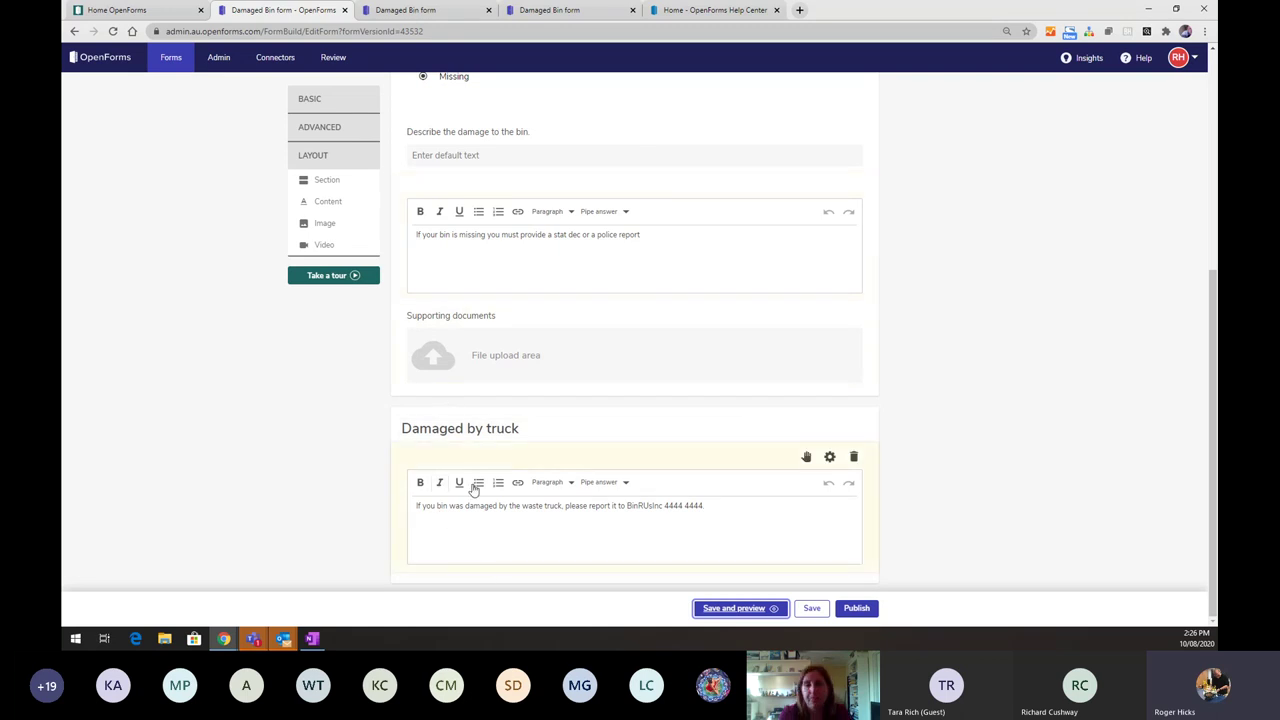
type(".")
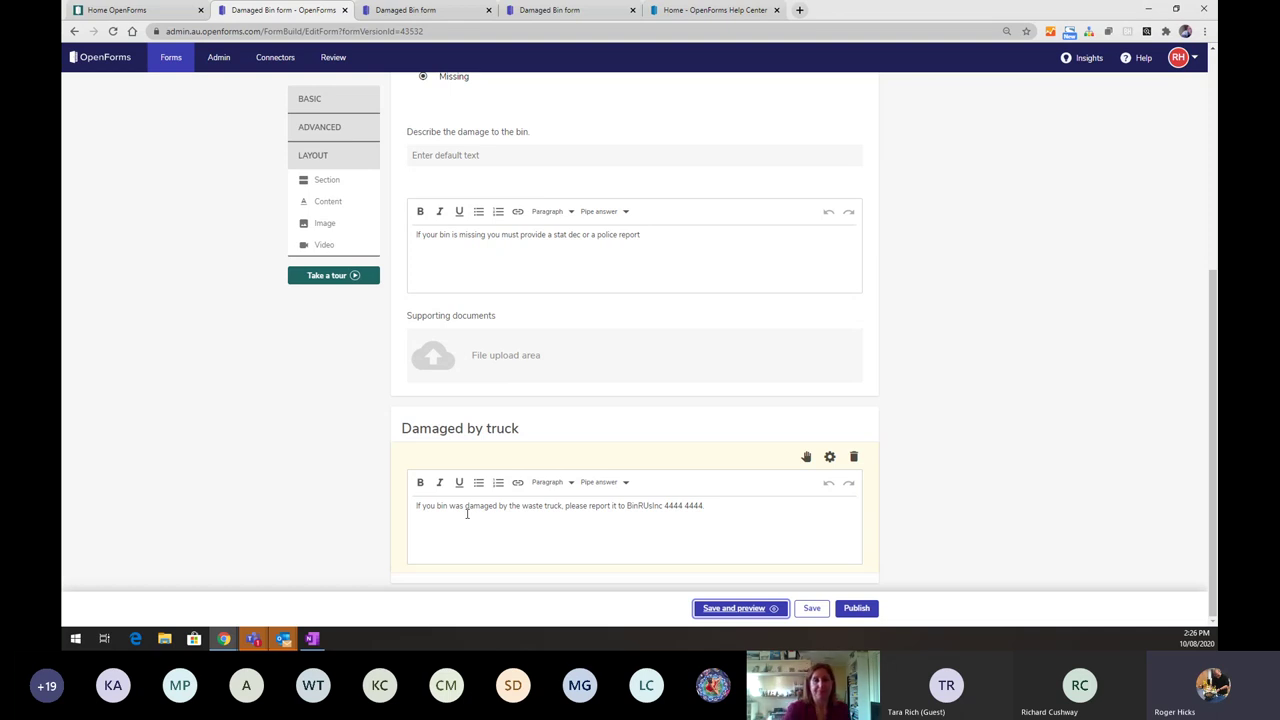
right_click(466, 512)
left_click(538, 103)
scroll(538, 103, "up", 1)
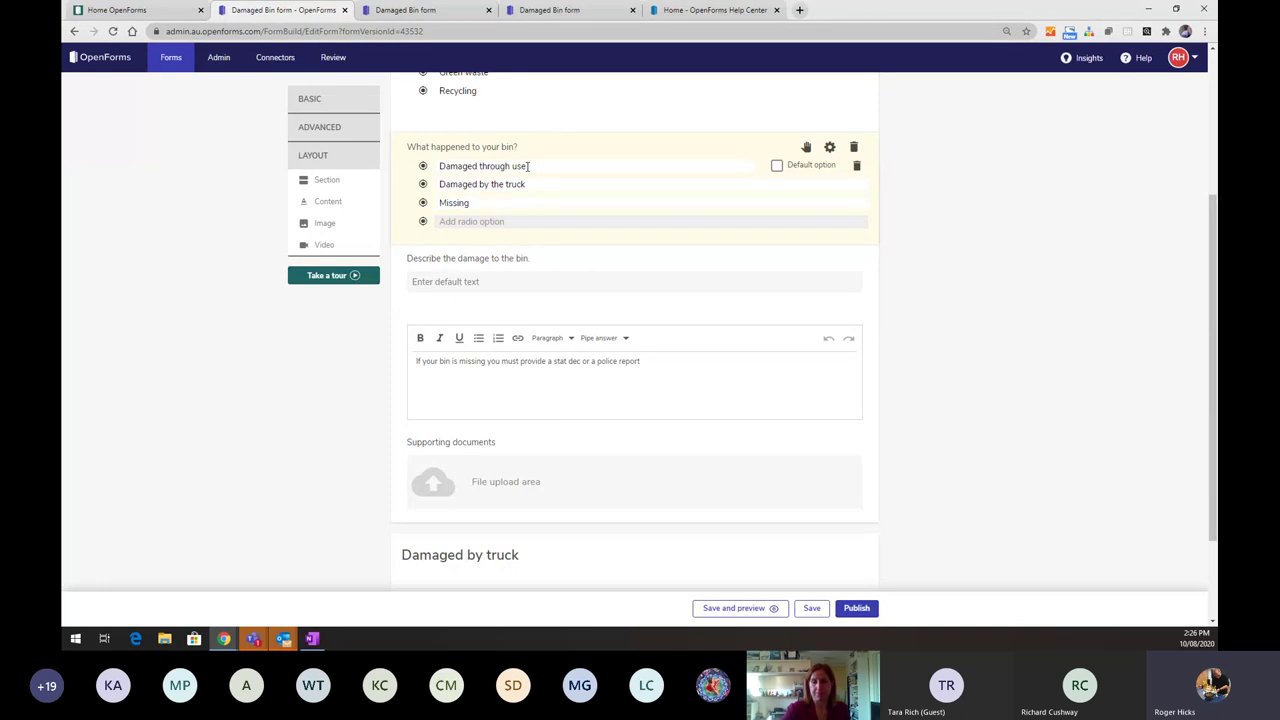
left_click(569, 292)
scroll(570, 294, "down", 1)
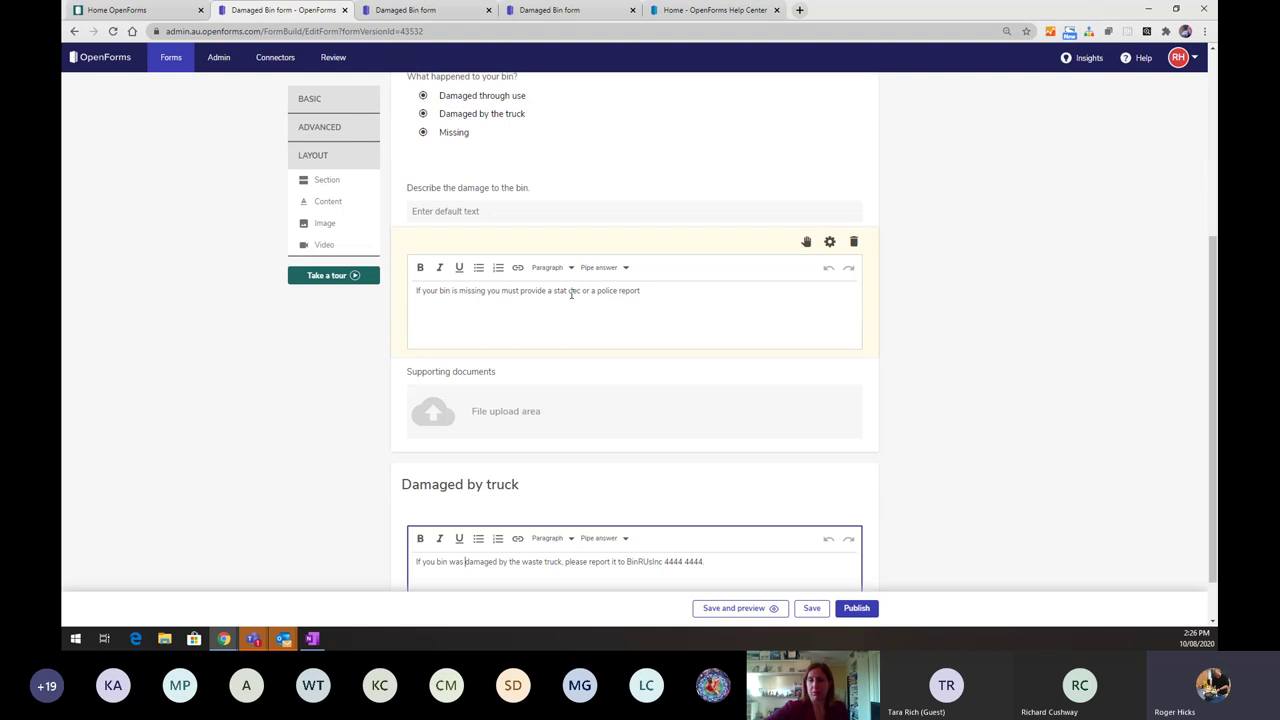
scroll(571, 292, "up", 2)
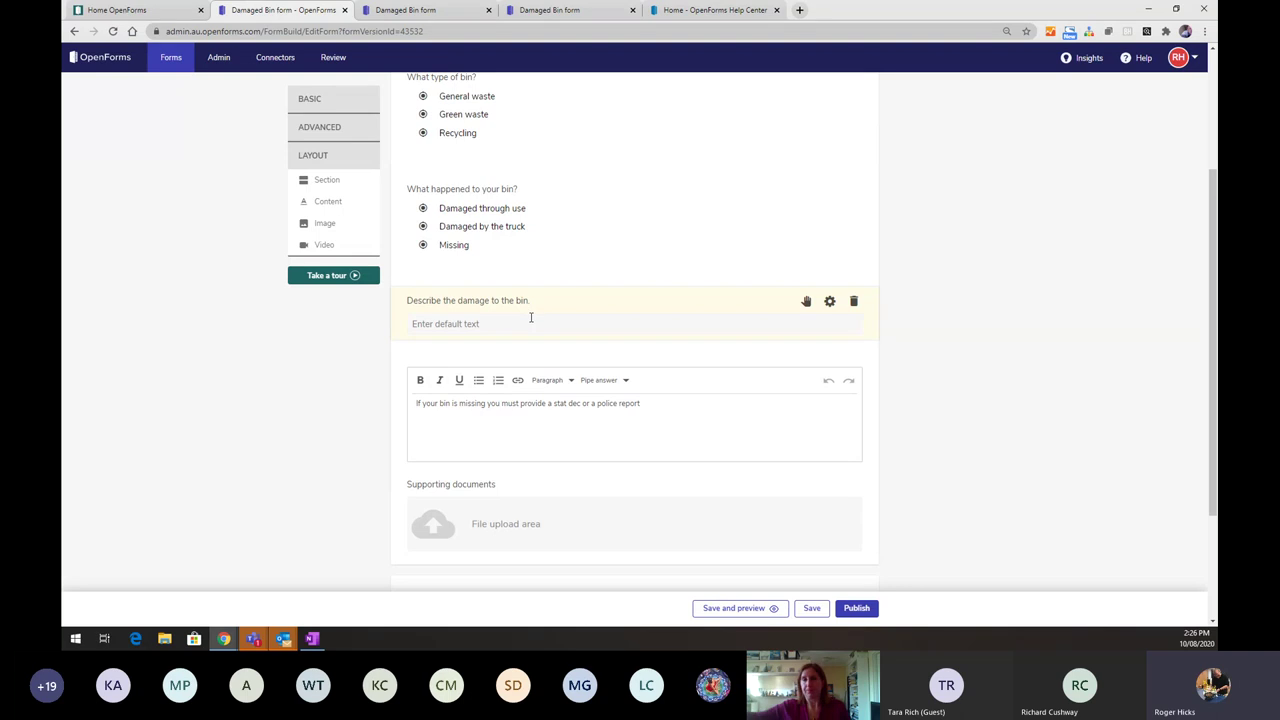
- Add a second hiding scenario for the description box: What happened to your bin? = Damaged by the truck, then save and preview
left_click(833, 304)
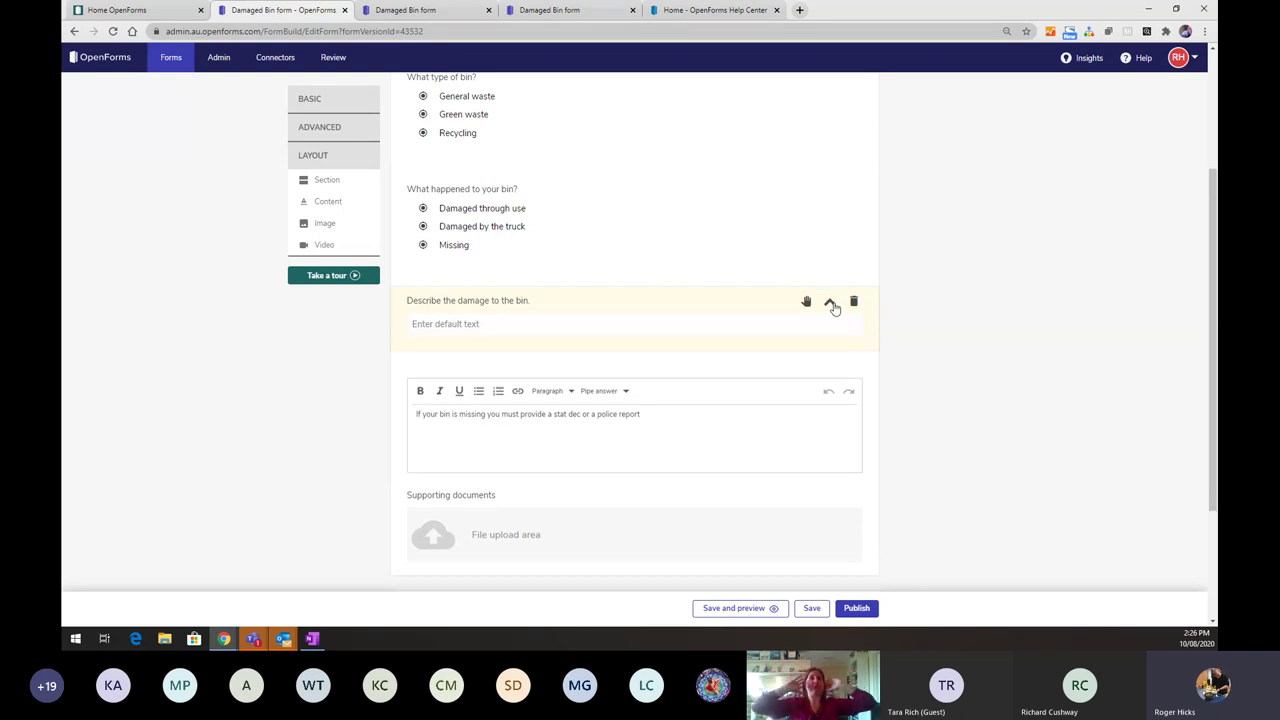
left_click(476, 388)
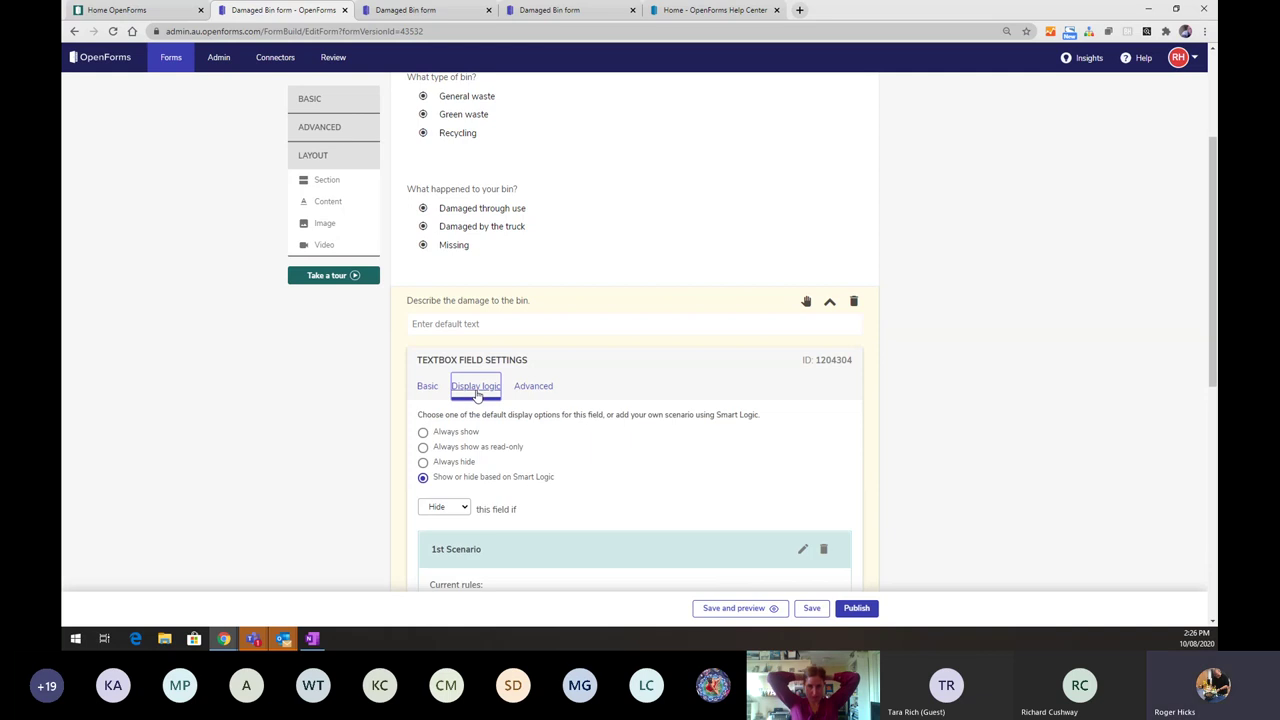
scroll(476, 396, "down", 2)
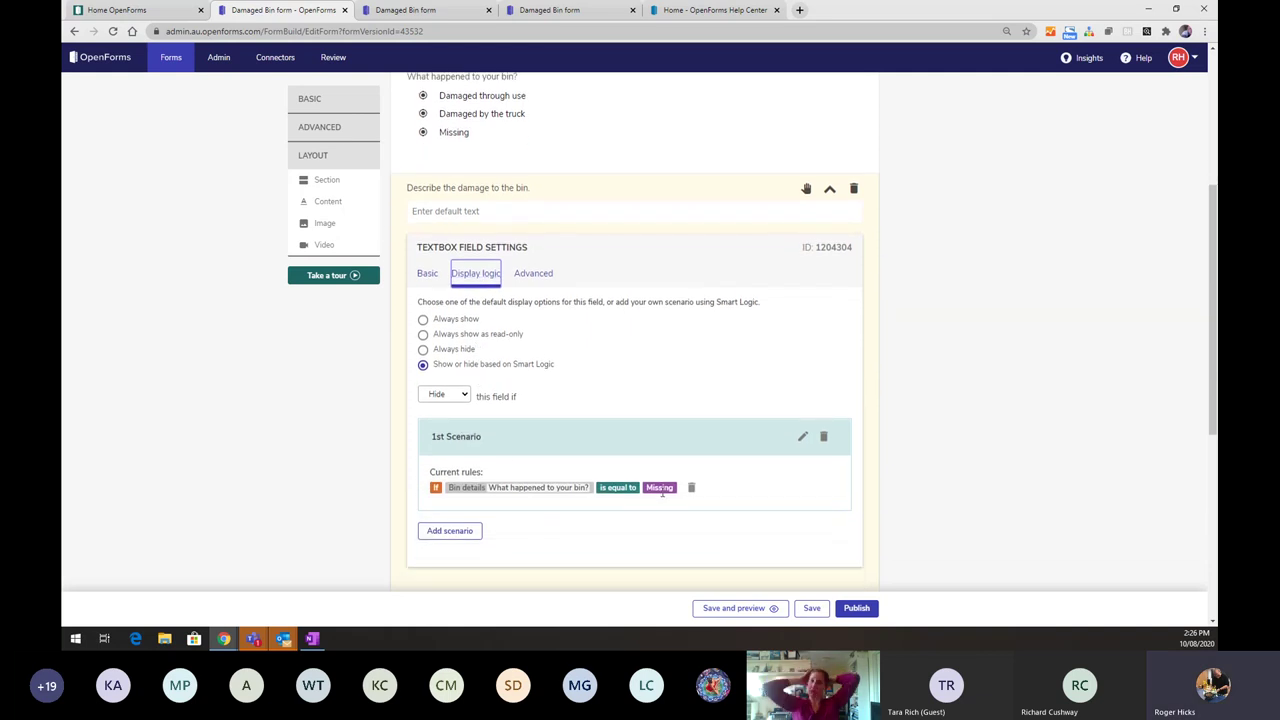
left_click(448, 532)
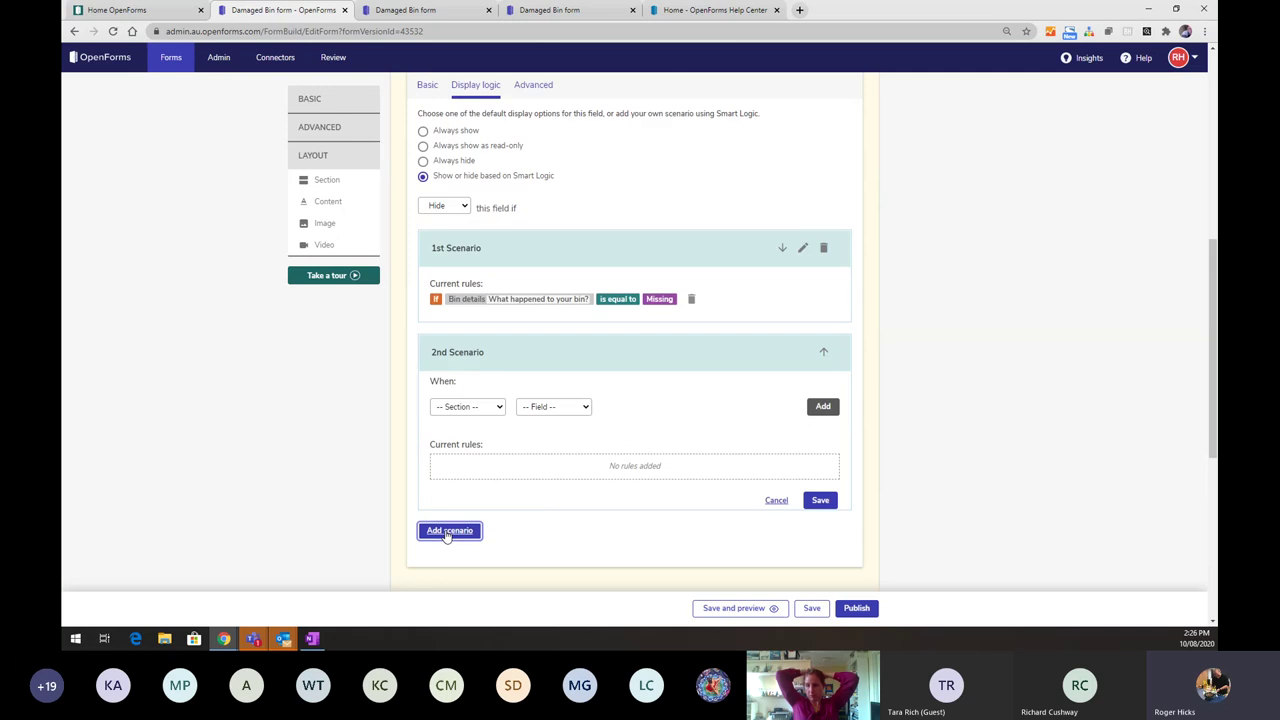
left_click(479, 409)
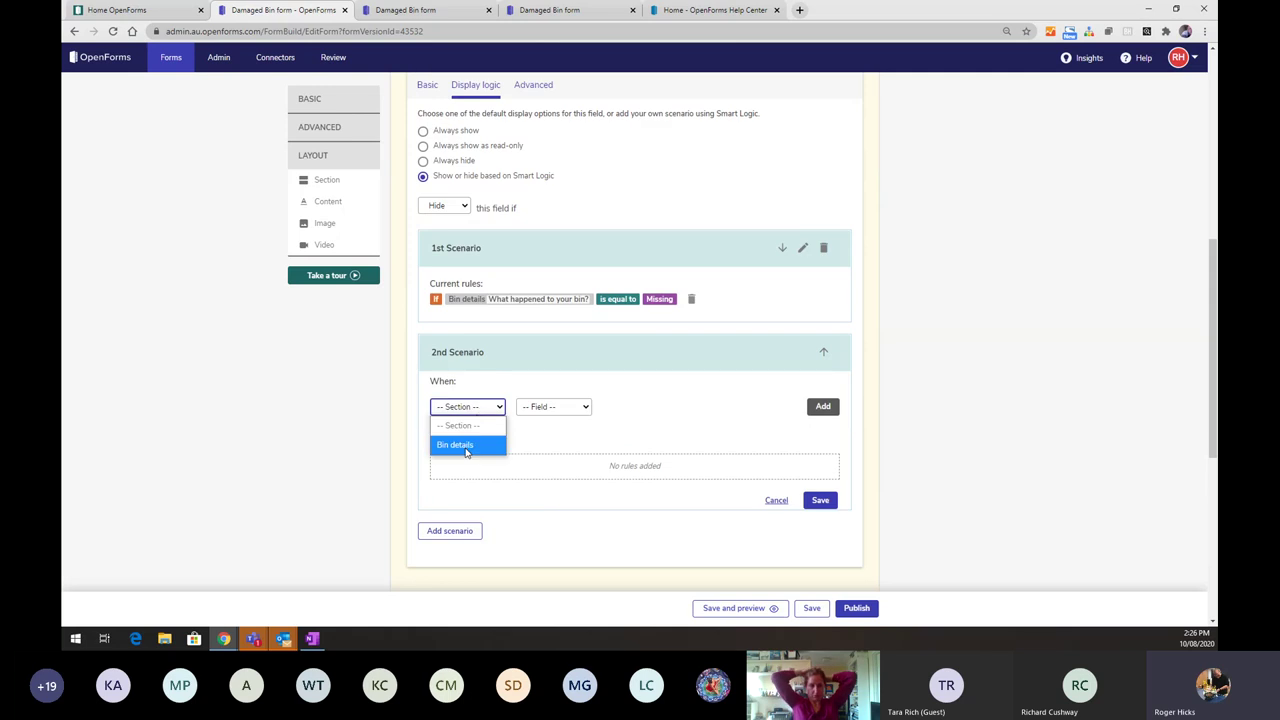
left_click(460, 443)
left_click(582, 408)
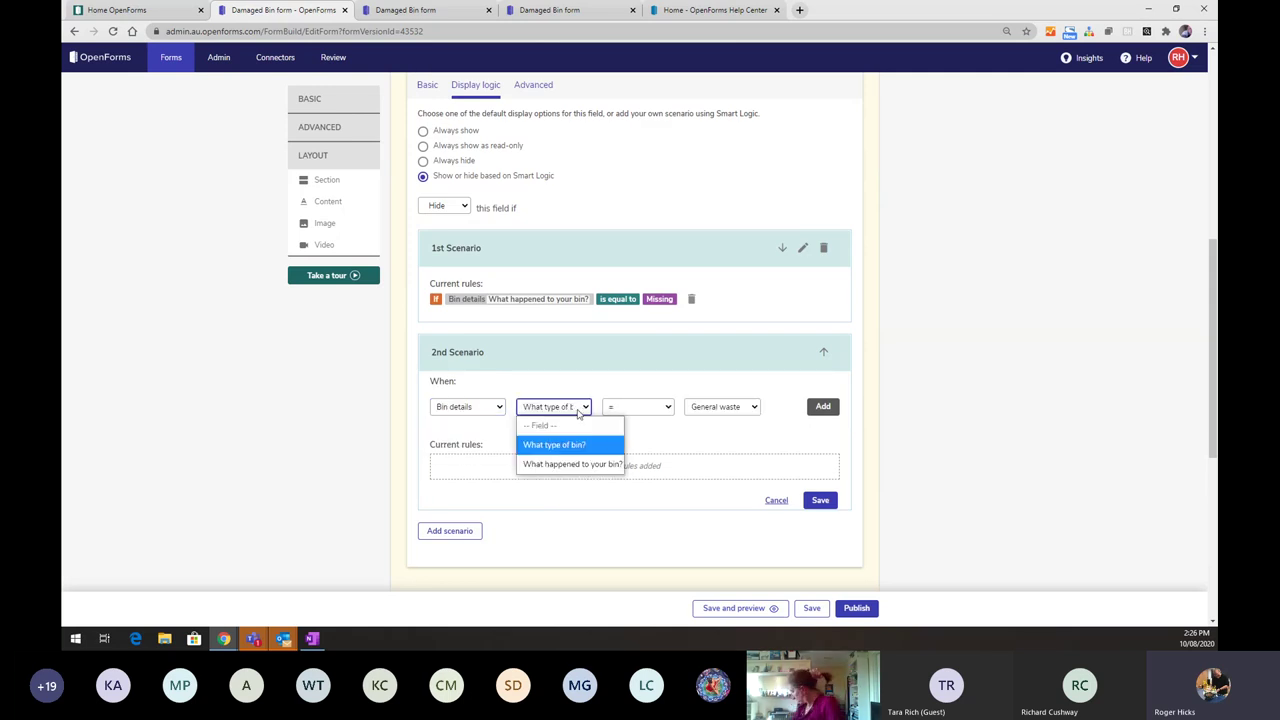
left_click(556, 462)
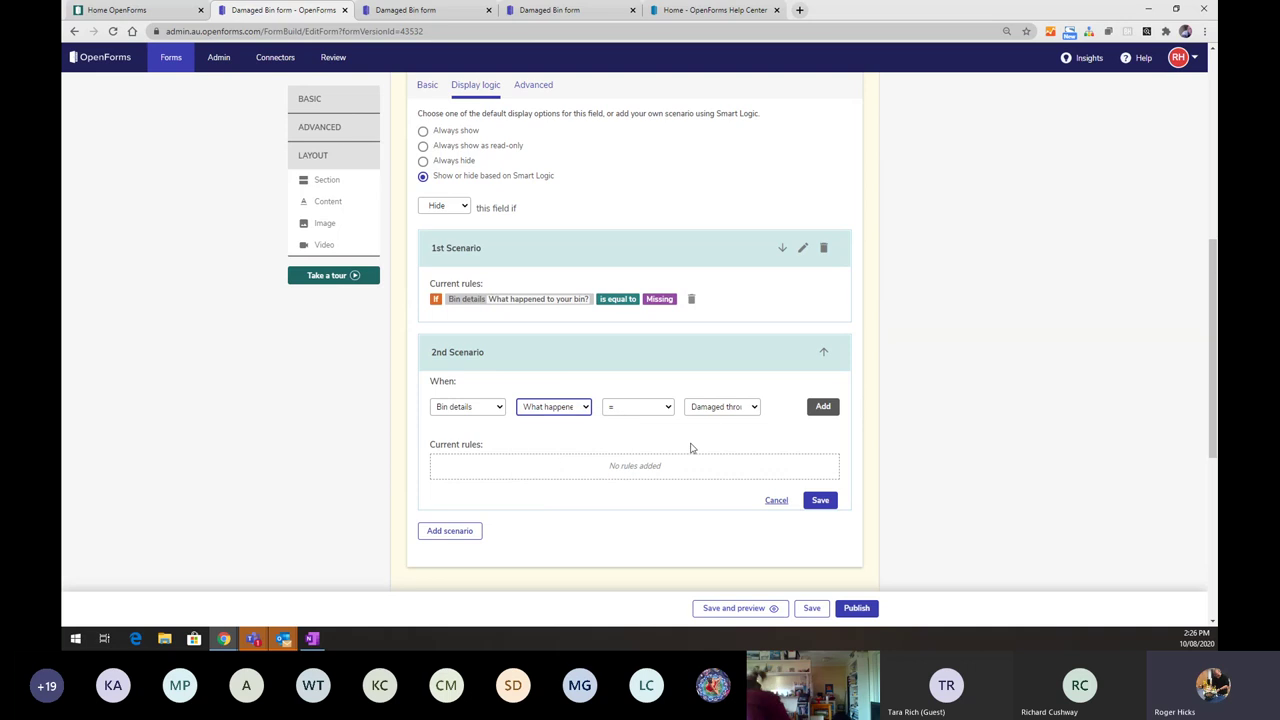
left_click(718, 406)
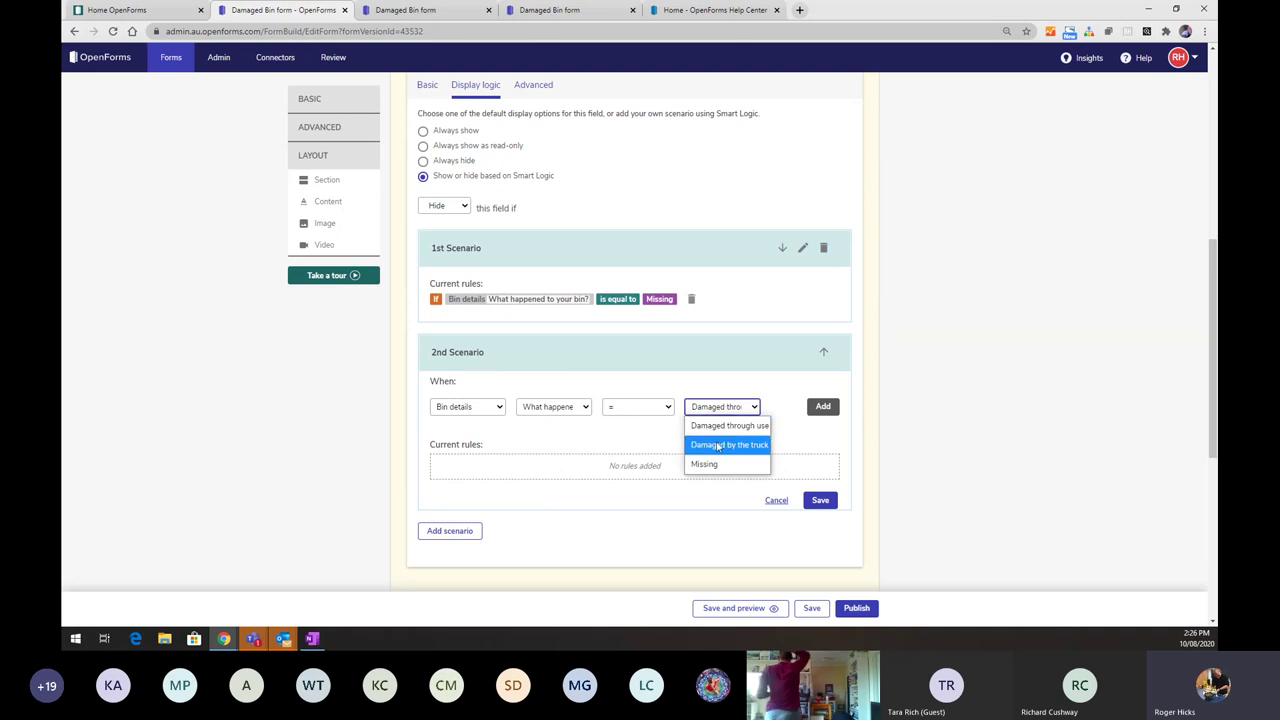
left_click(730, 444)
left_click(822, 407)
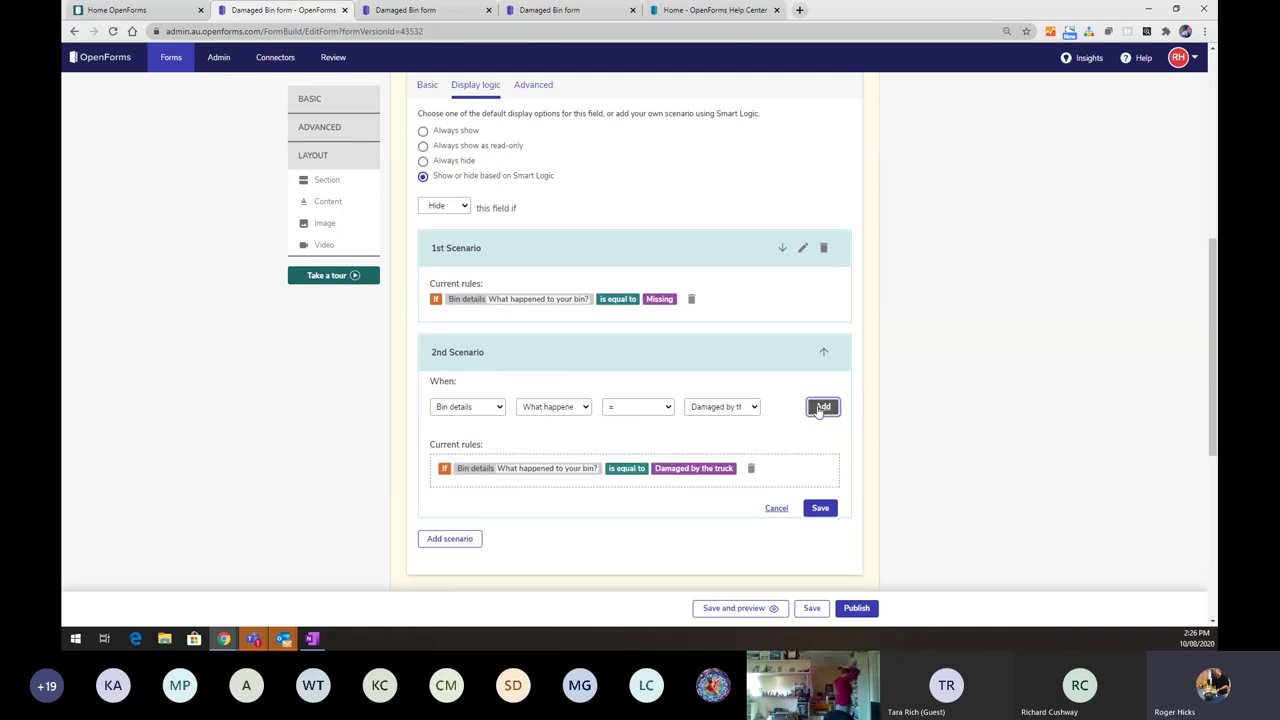
left_click(820, 508)
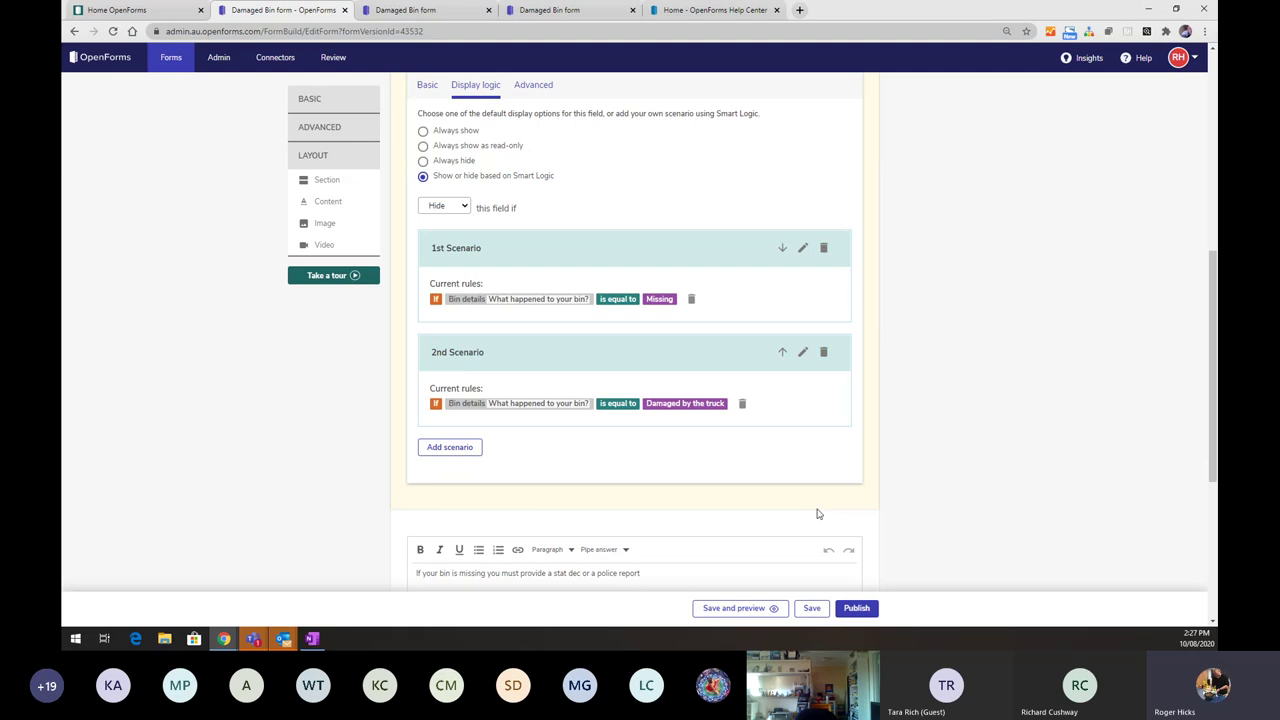
scroll(789, 500, "up", 2)
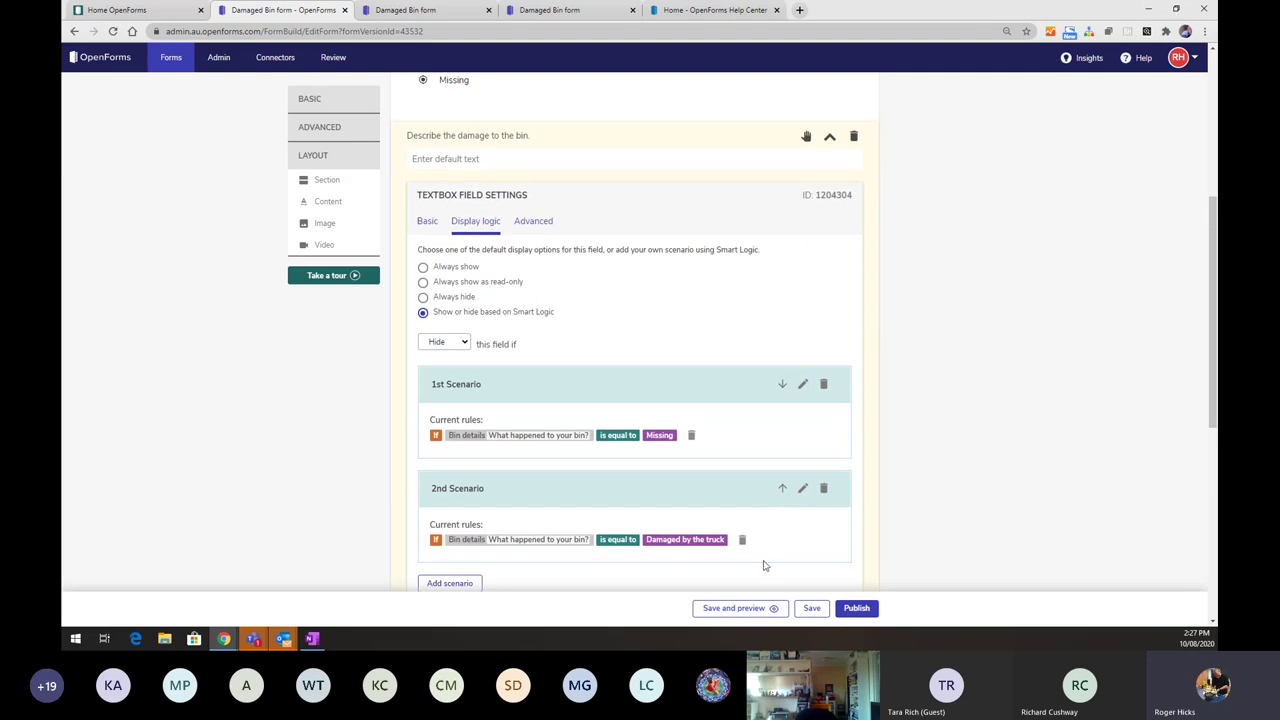
left_click(752, 610)
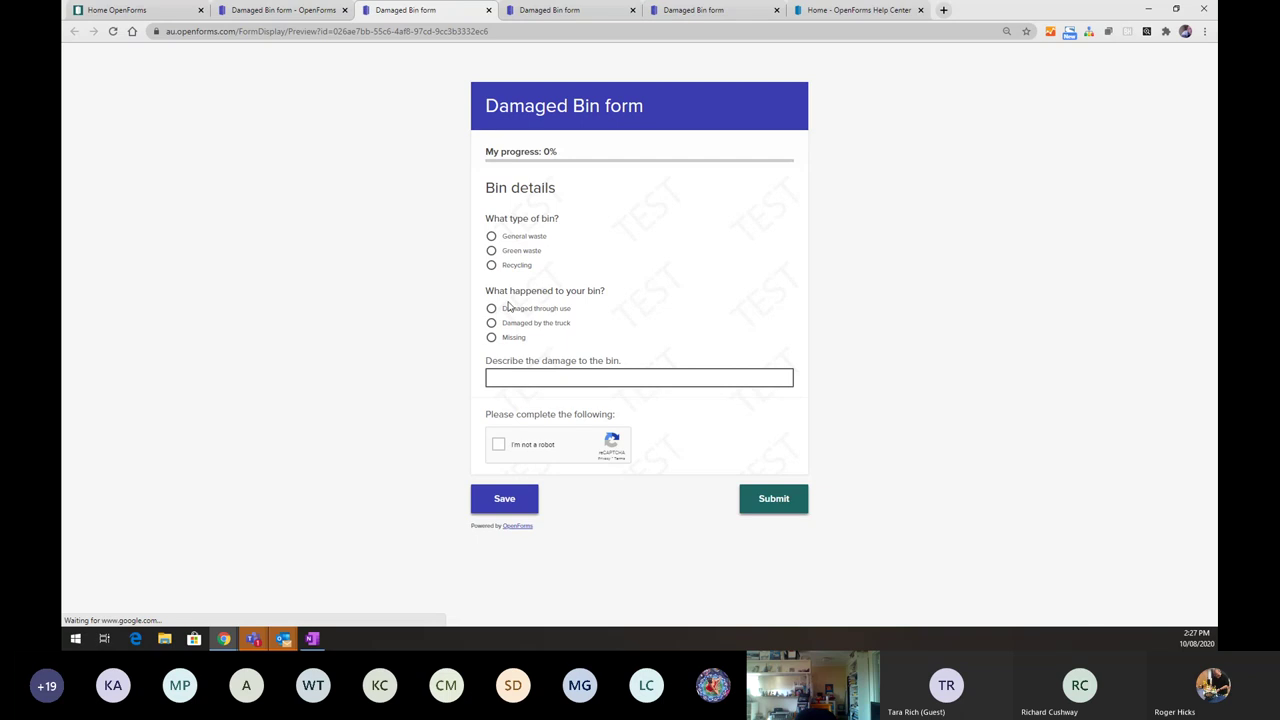
- Check that Damaged by the truck hides the description box, then save and preview the form again
left_click(491, 323)
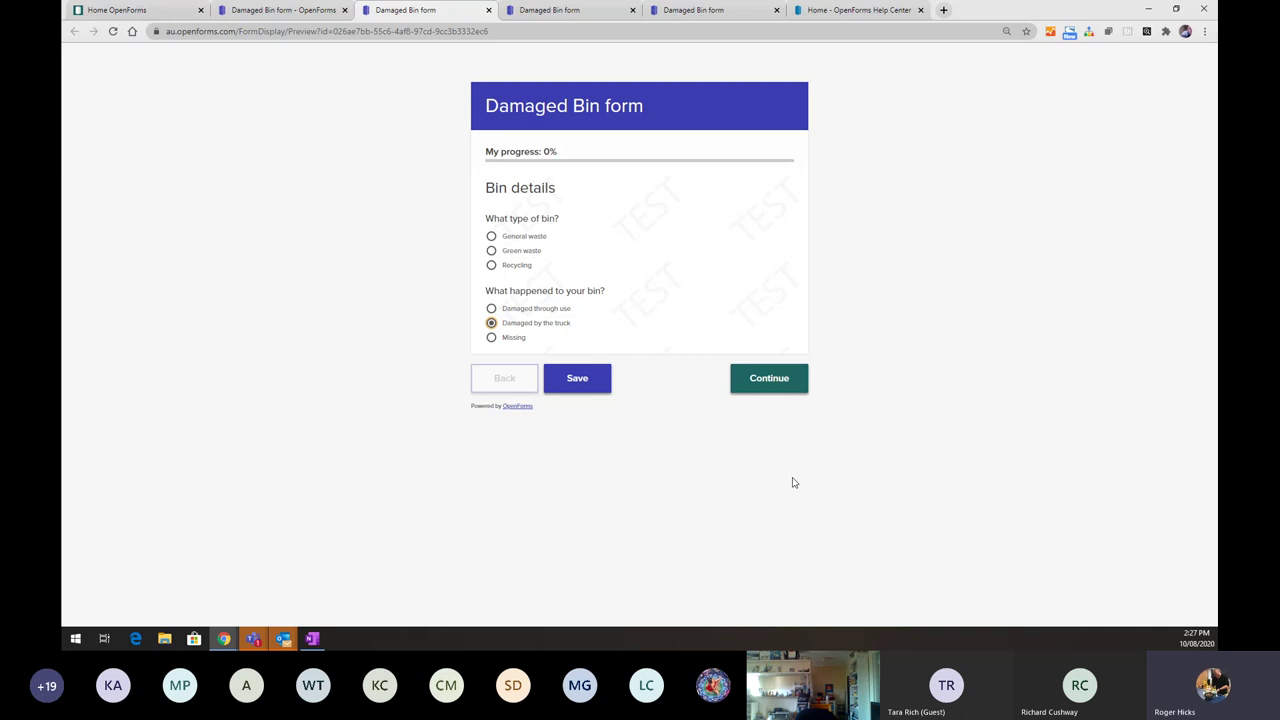
left_click(290, 11)
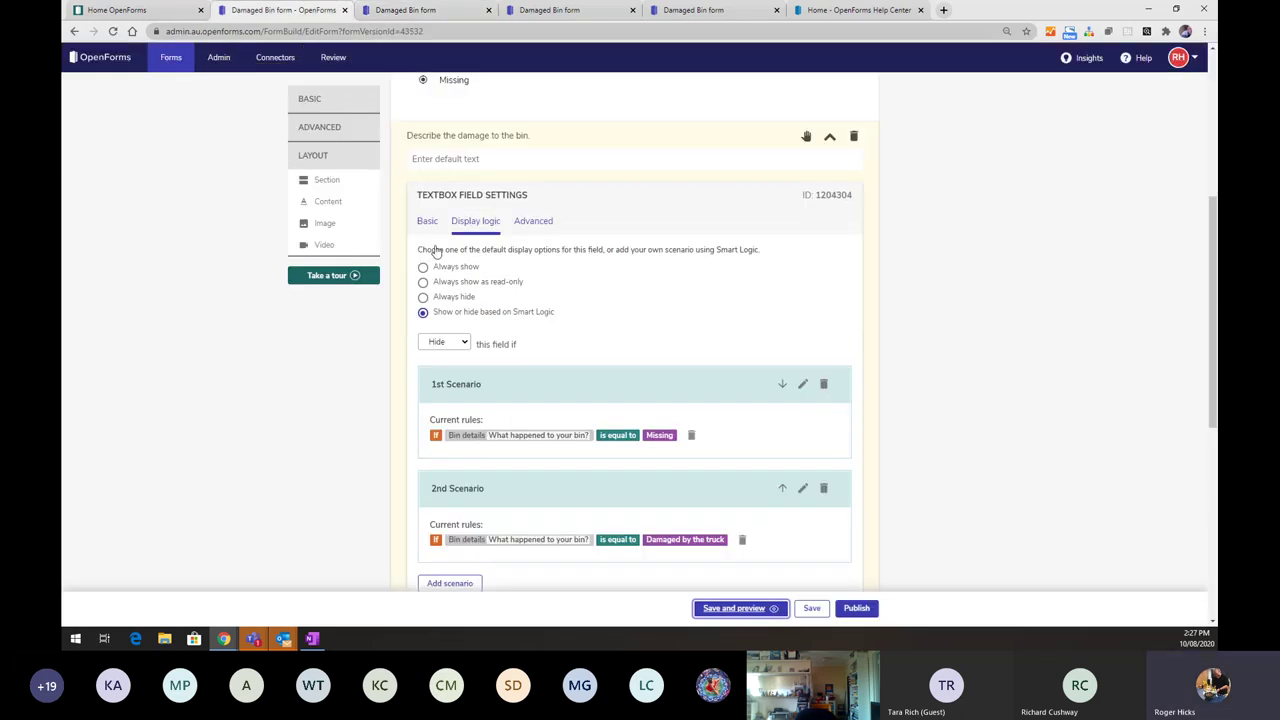
scroll(505, 333, "down", 1)
scroll(505, 333, "down", 3)
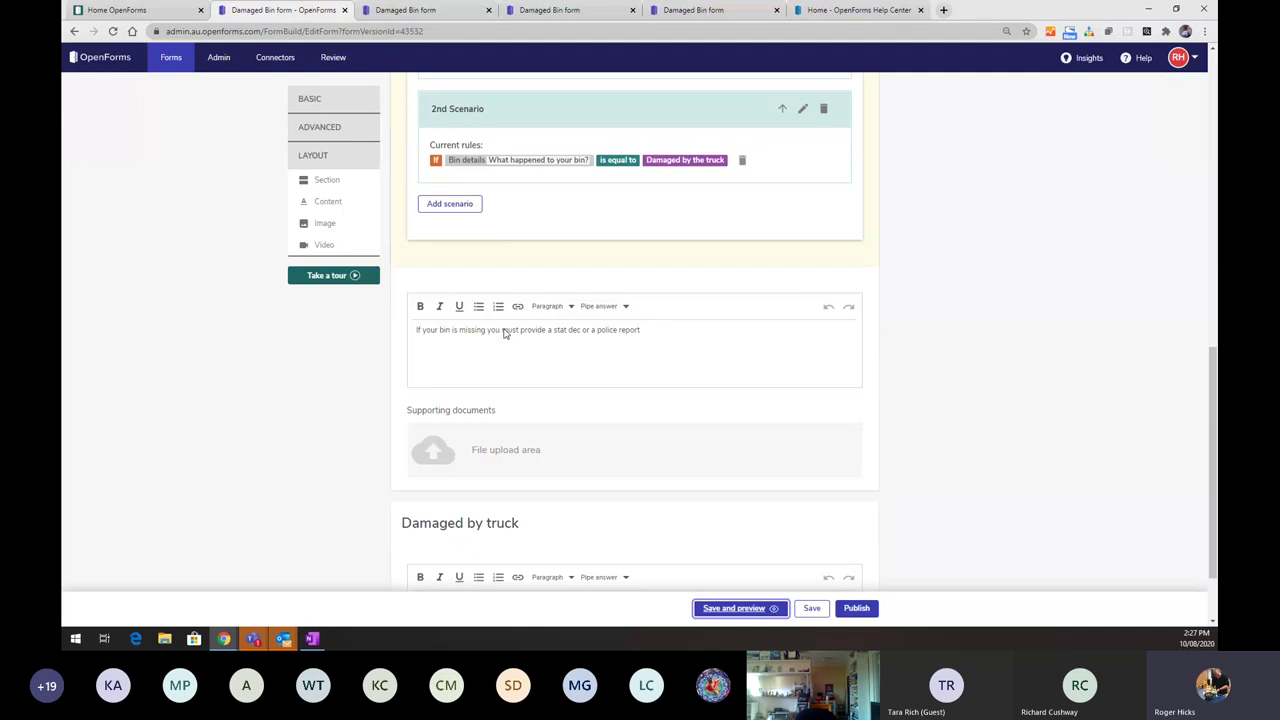
scroll(524, 274, "up", 8)
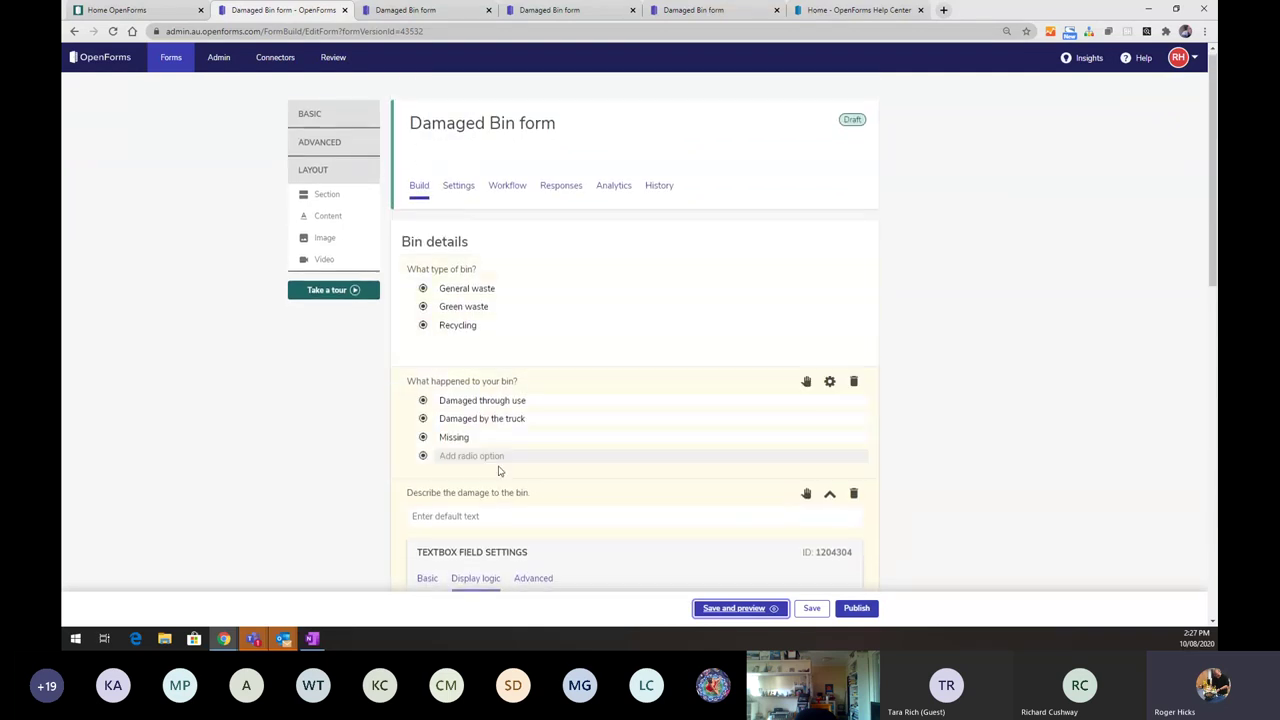
left_click(738, 608)
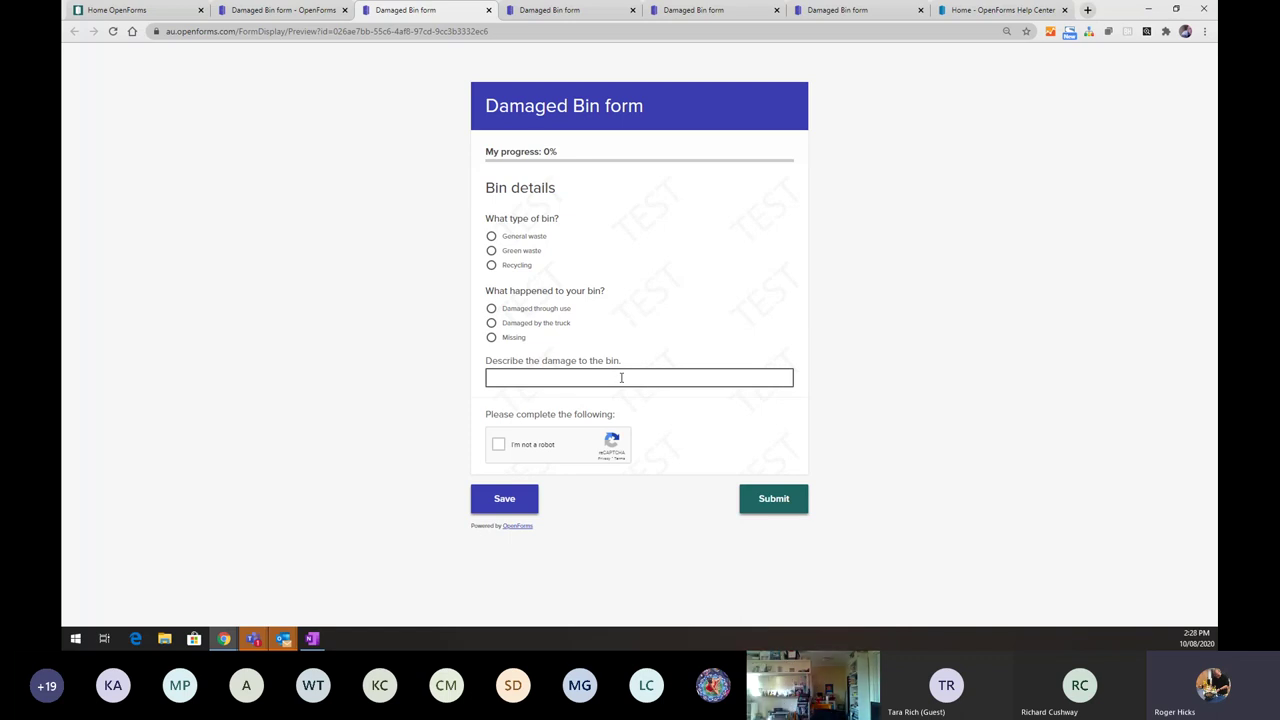
- Back in the builder, reopen the damage description field's settings and scroll to its Basic settings
left_click(300, 12)
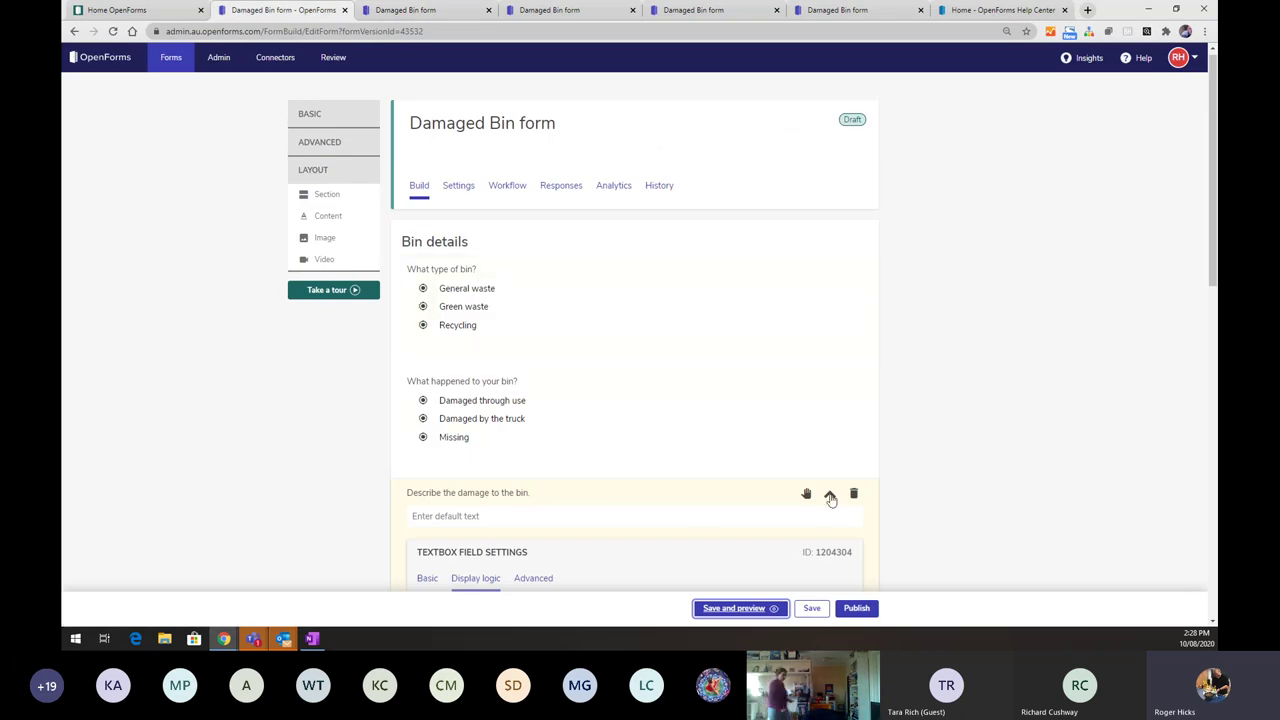
left_click(830, 494)
scroll(830, 498, "down", 1)
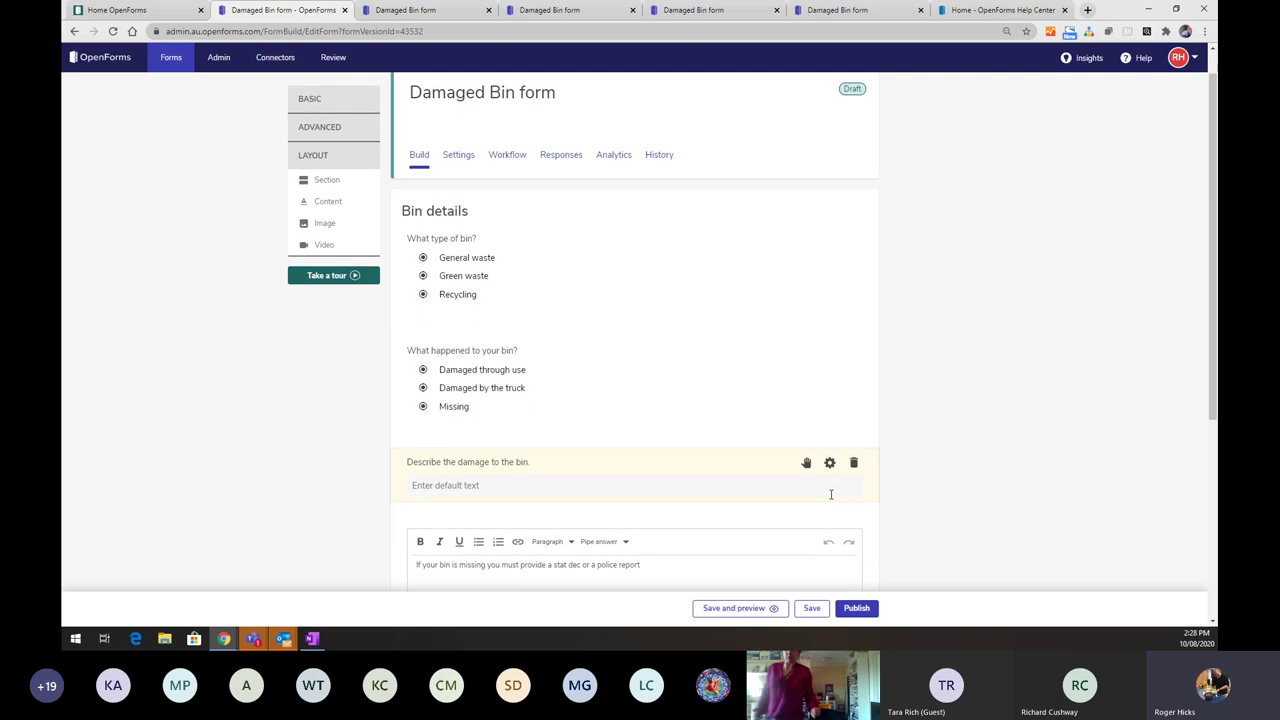
left_click(830, 397)
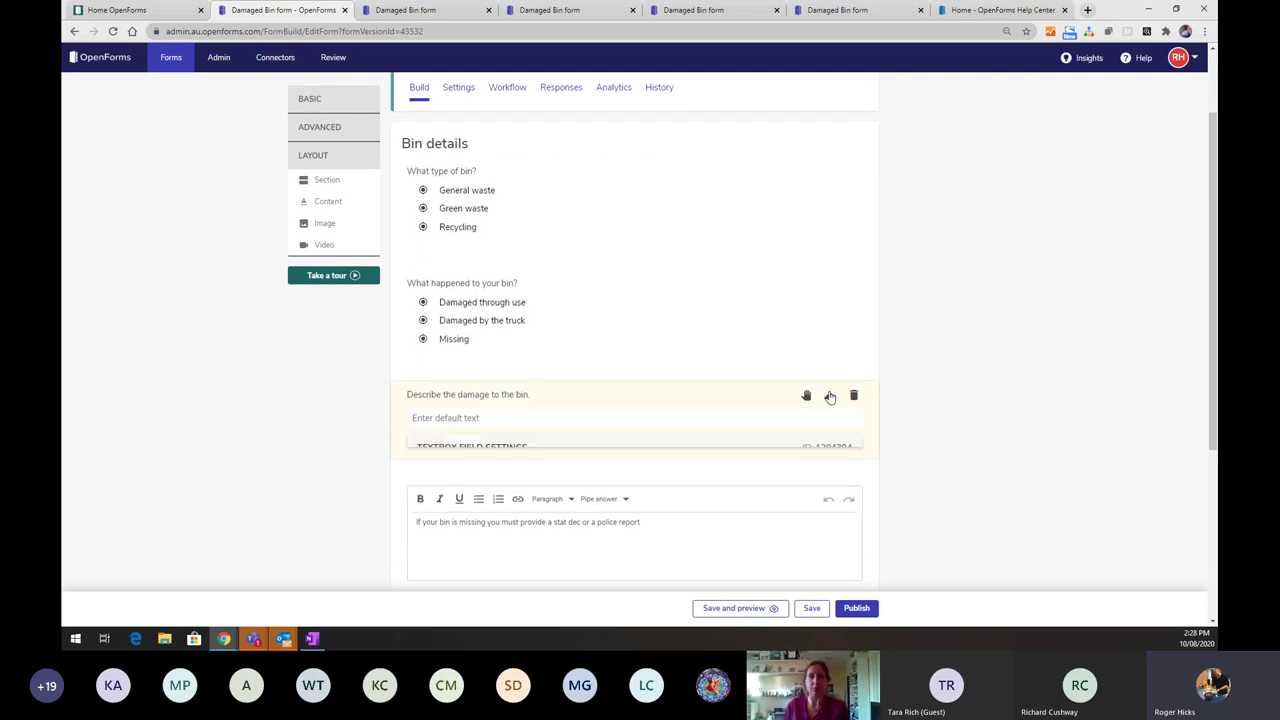
scroll(660, 463, "down", 2)
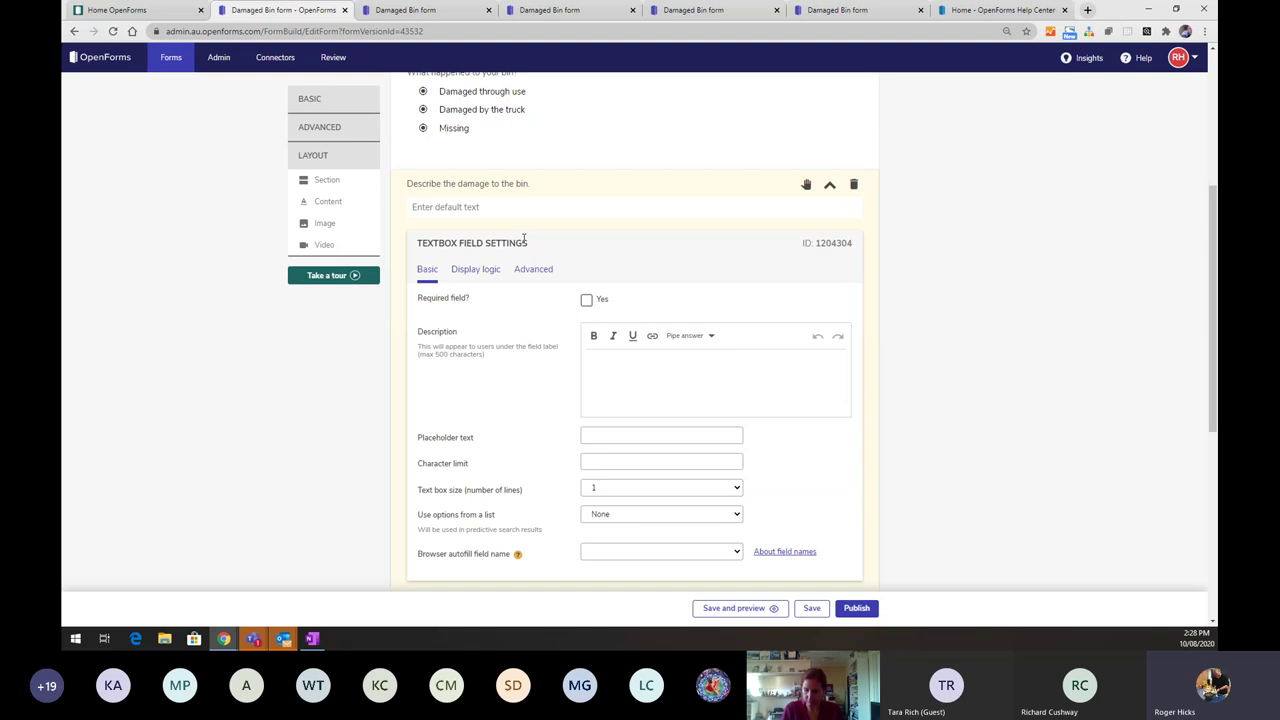
- Set the description field's Text box size to 4 lines and save and preview the form
left_click(734, 488)
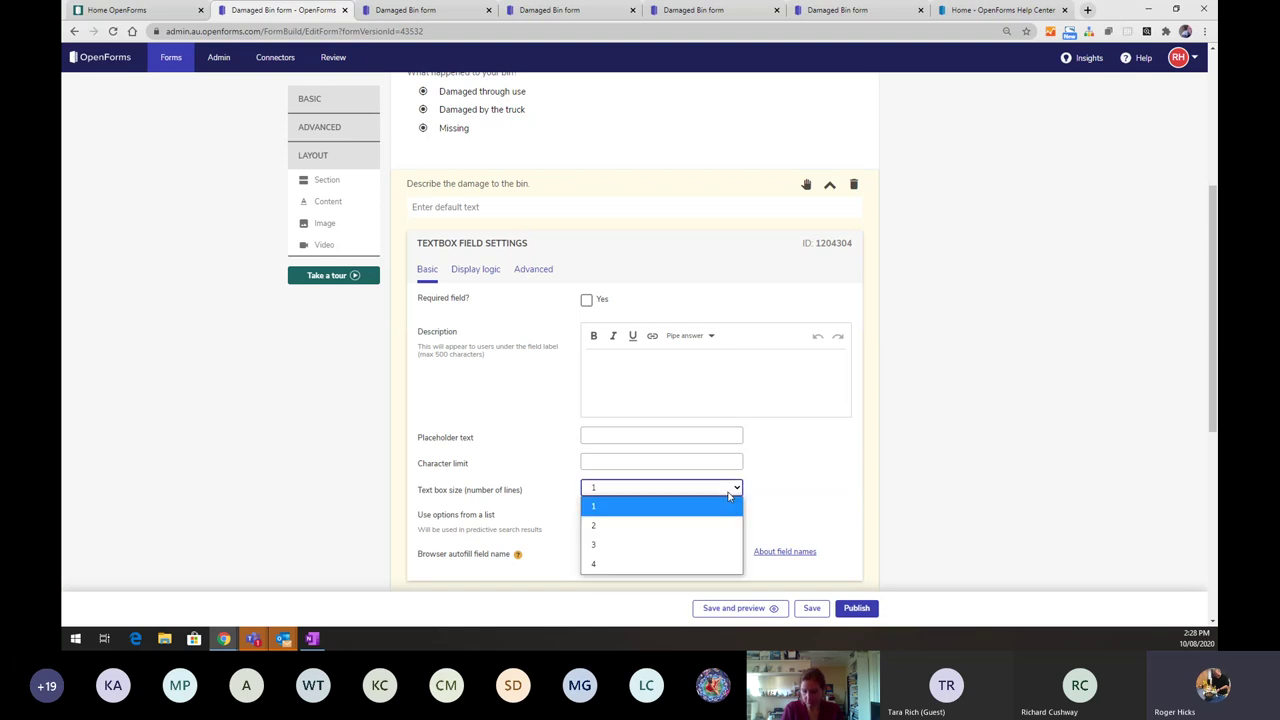
left_click(675, 564)
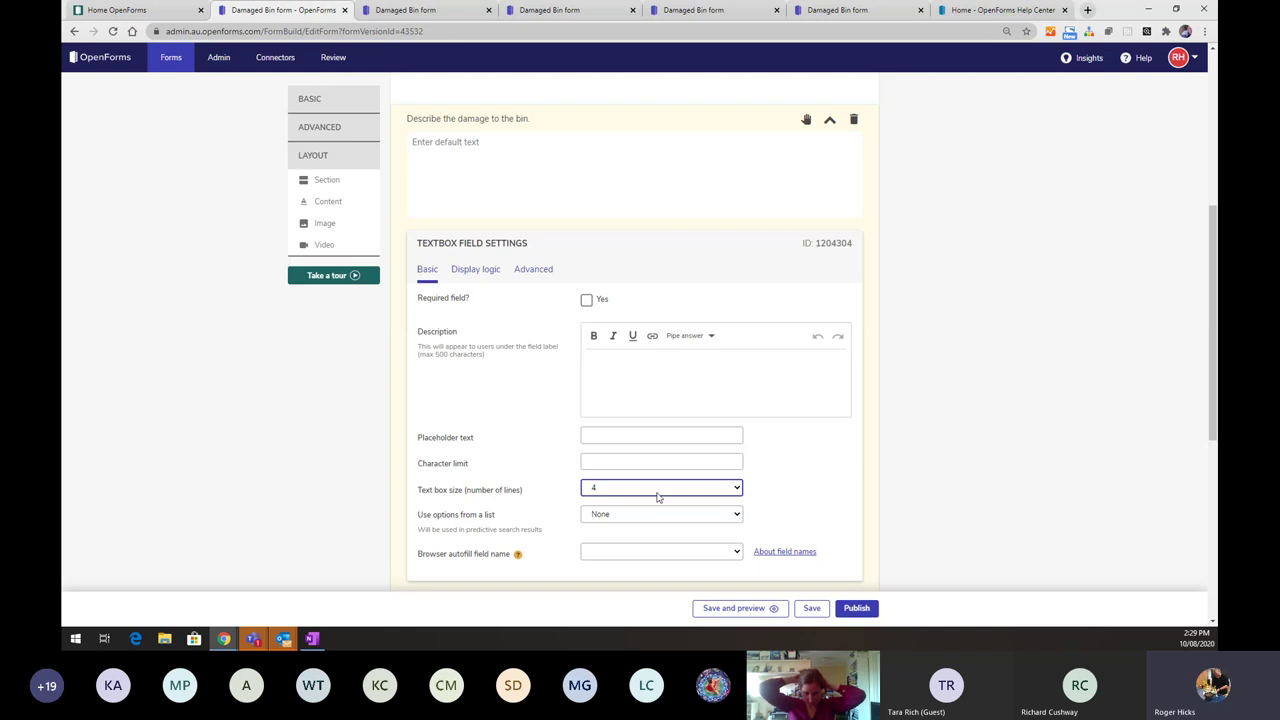
left_click(752, 608)
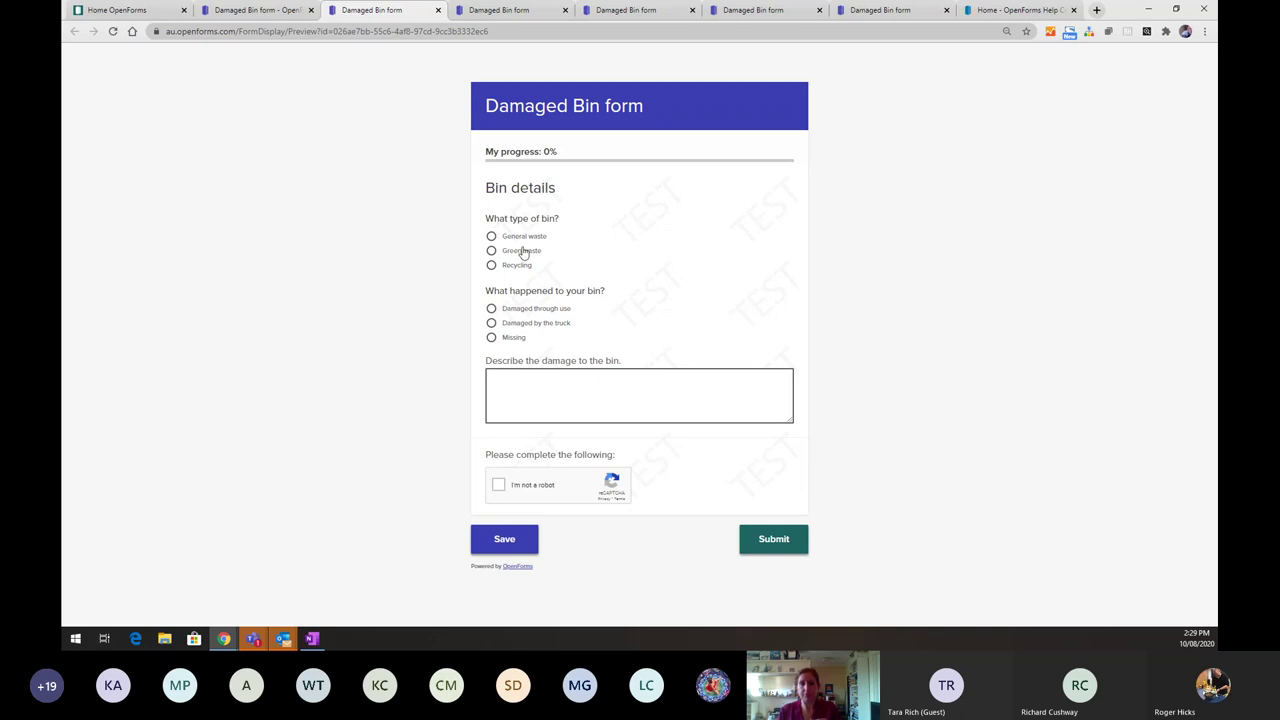
- Collapse the damage description box's settings in the builder and view the top of the Damaged Bin form
left_click(248, 10)
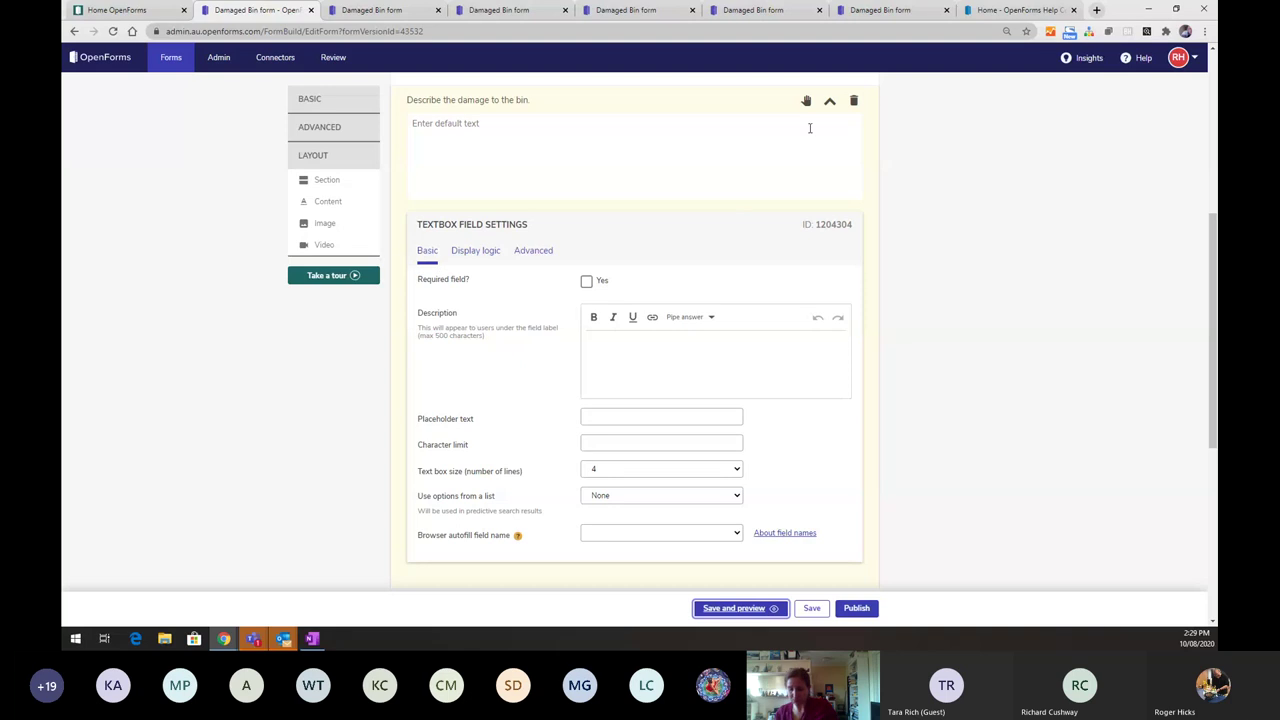
left_click(830, 104)
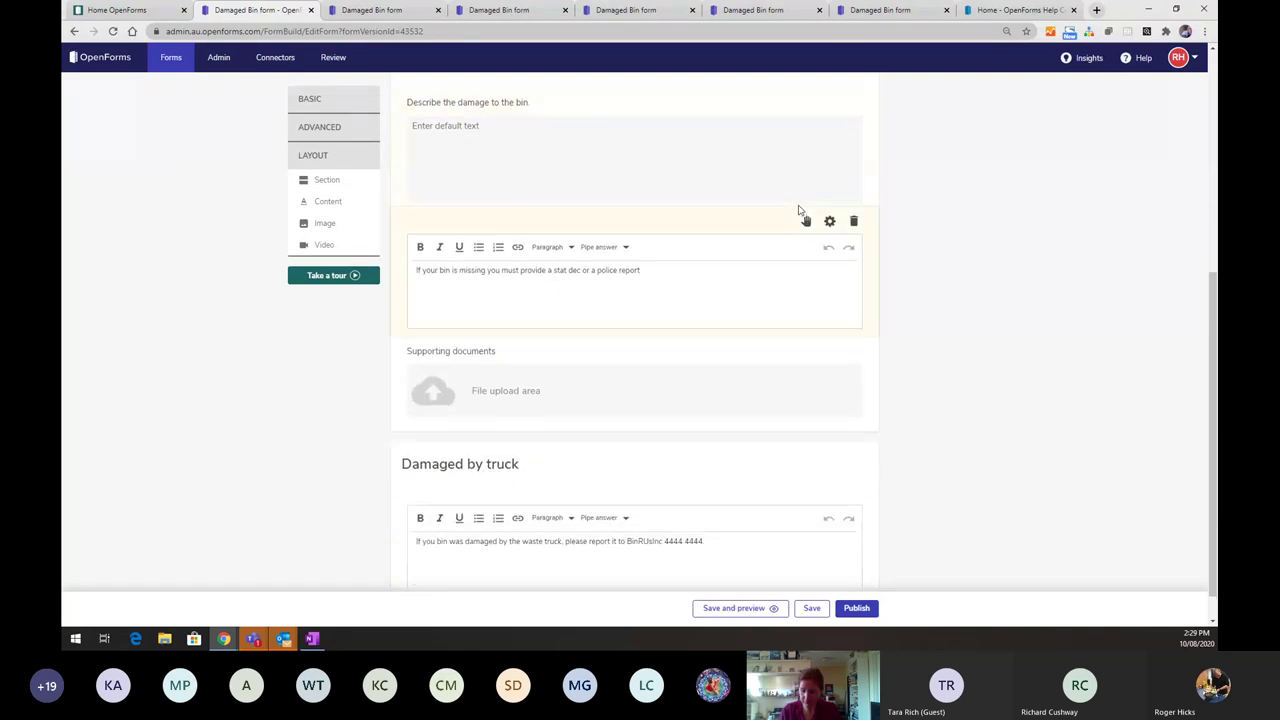
scroll(800, 211, "down", 1)
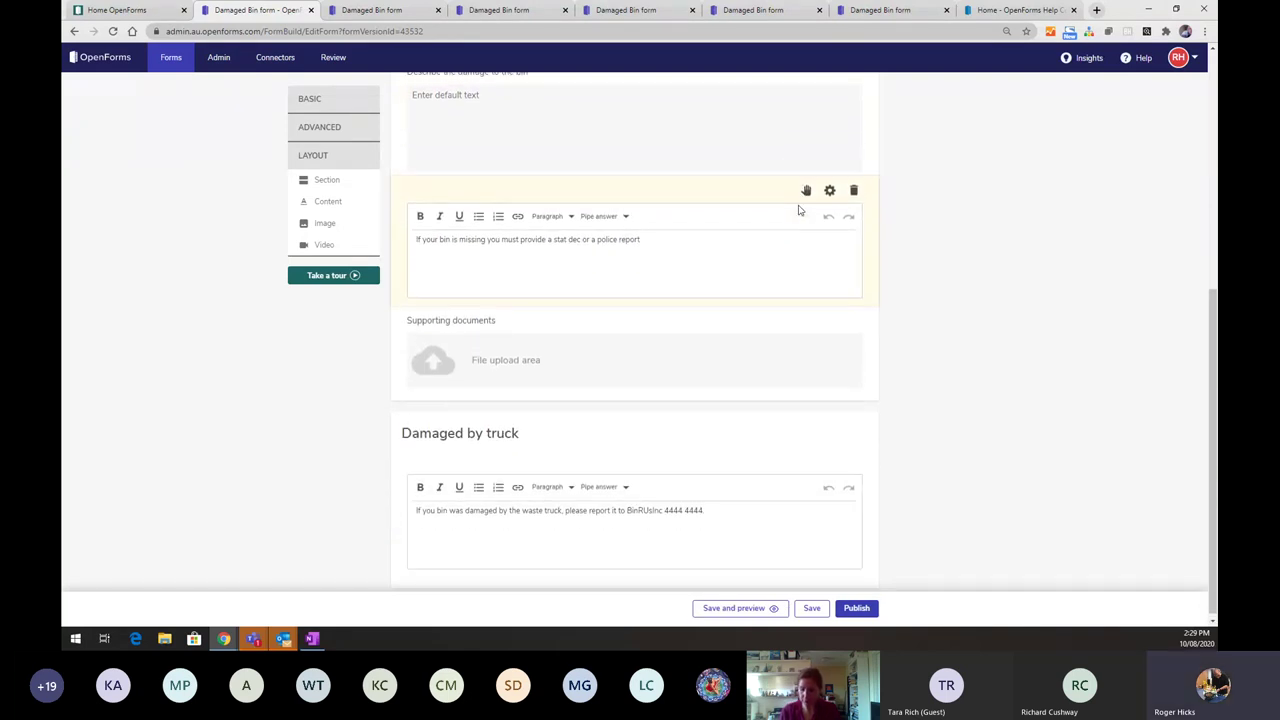
scroll(798, 210, "up", 8)
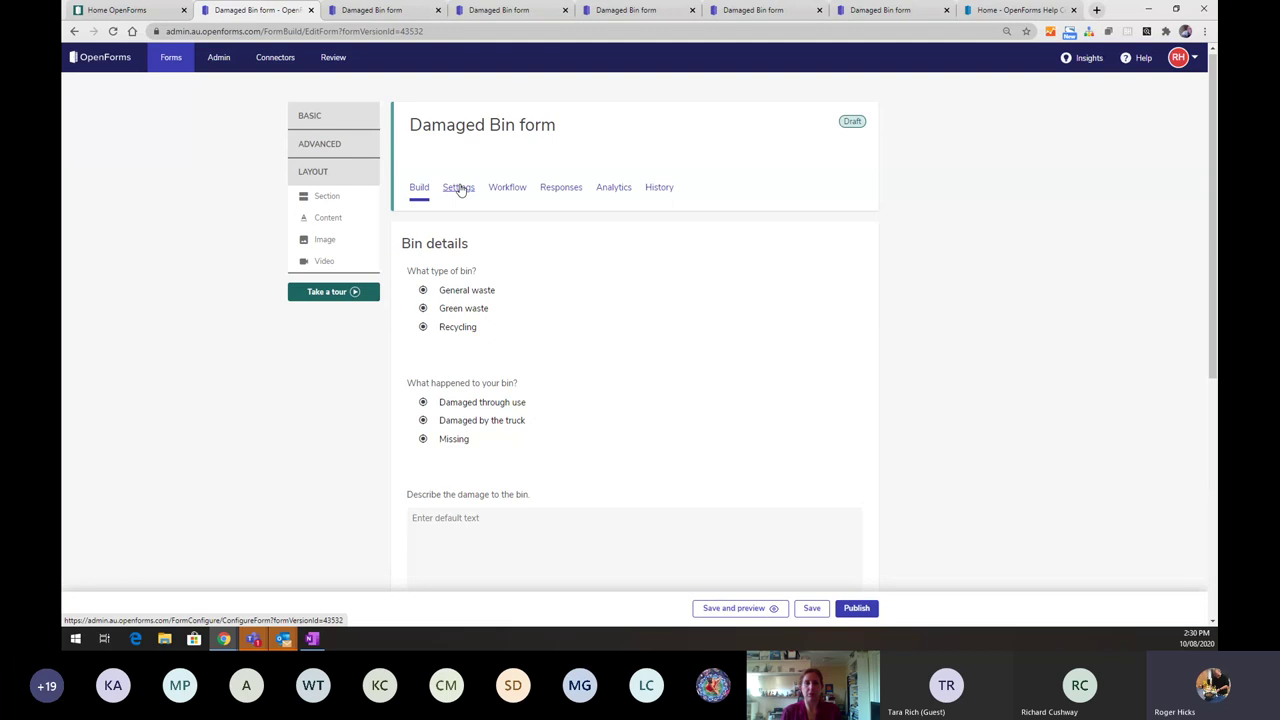
- Go to the Damaged Bin form's Settings and open the Responses card
left_click(460, 190)
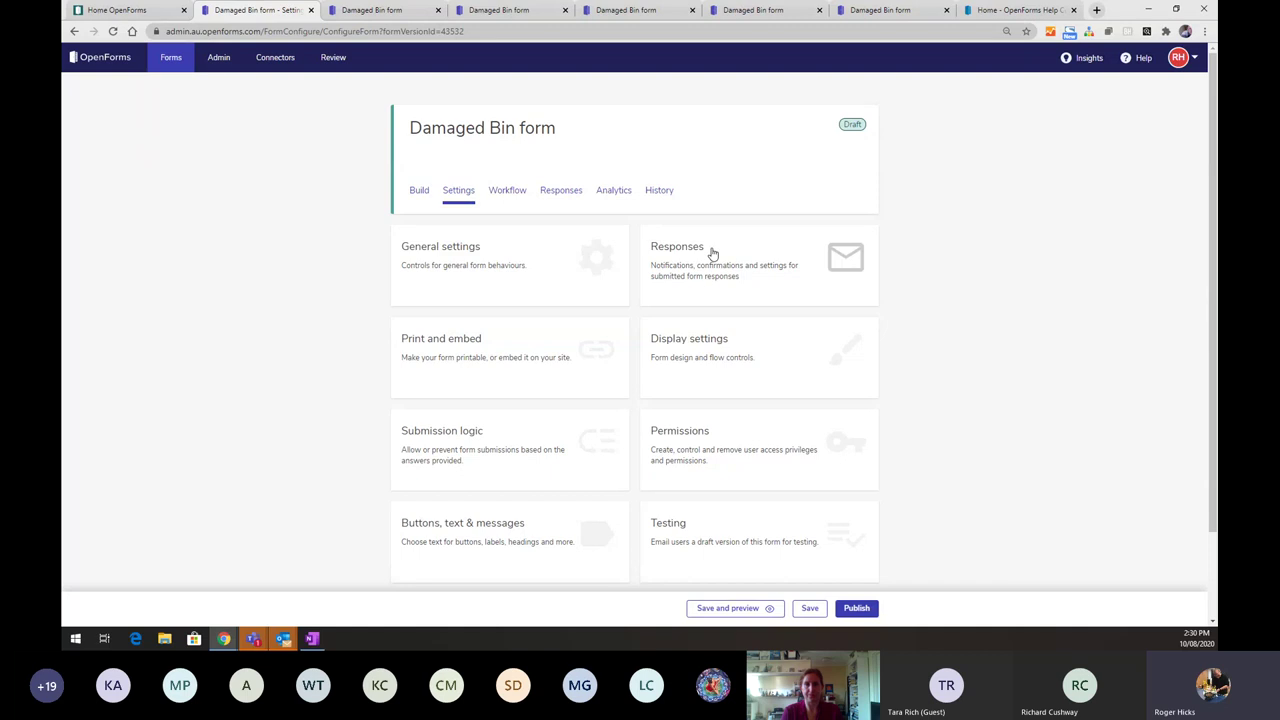
left_click(711, 252)
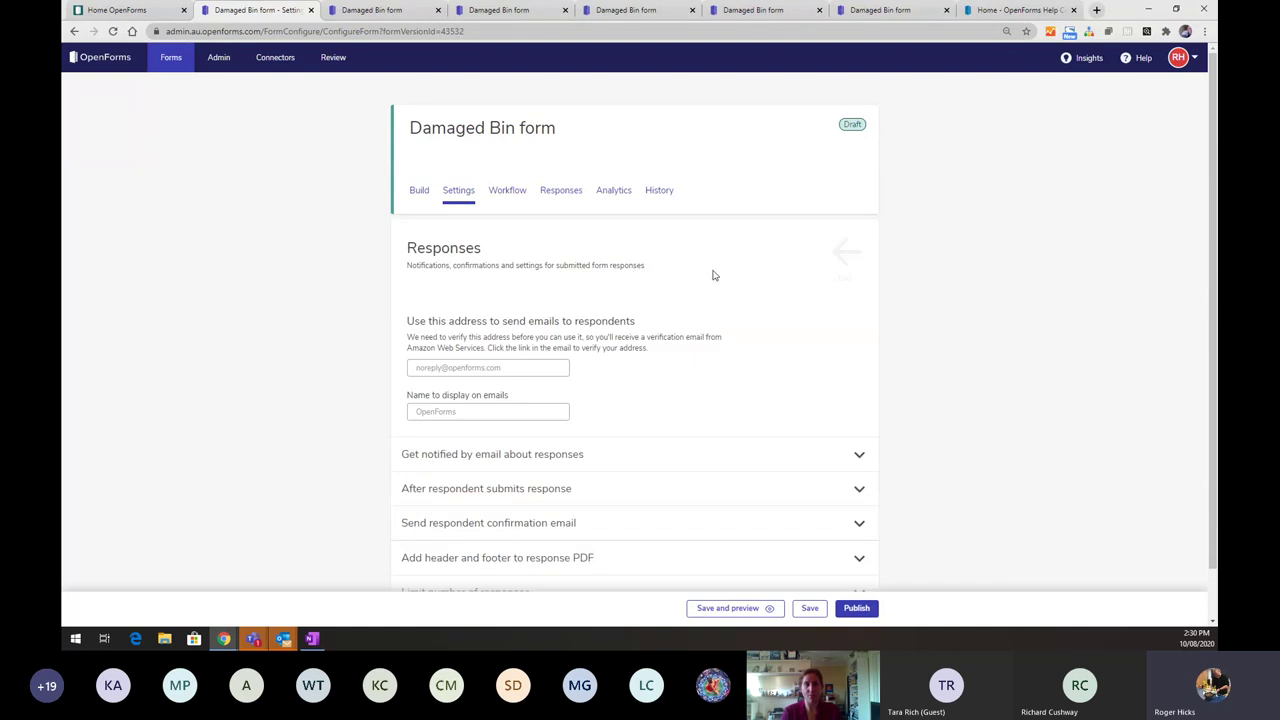
- Expand the response email notification options and review the list of insertable answers
left_click(836, 462)
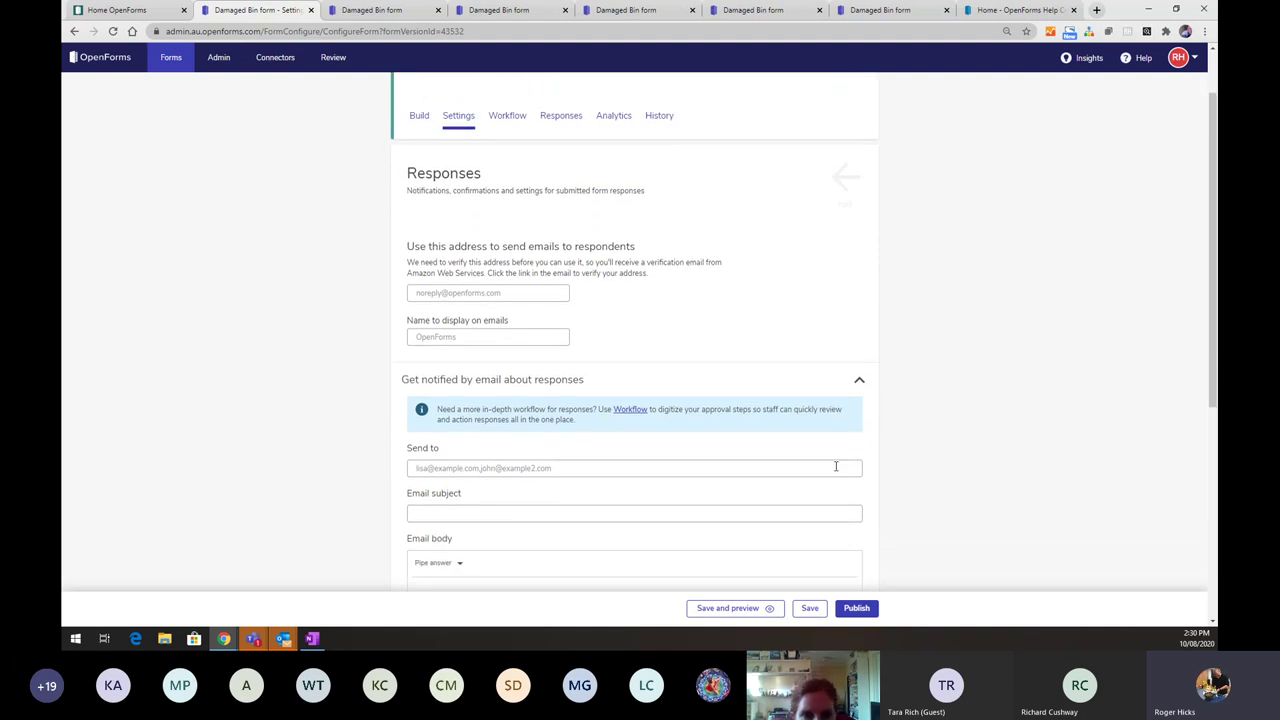
scroll(836, 466, "up", 1)
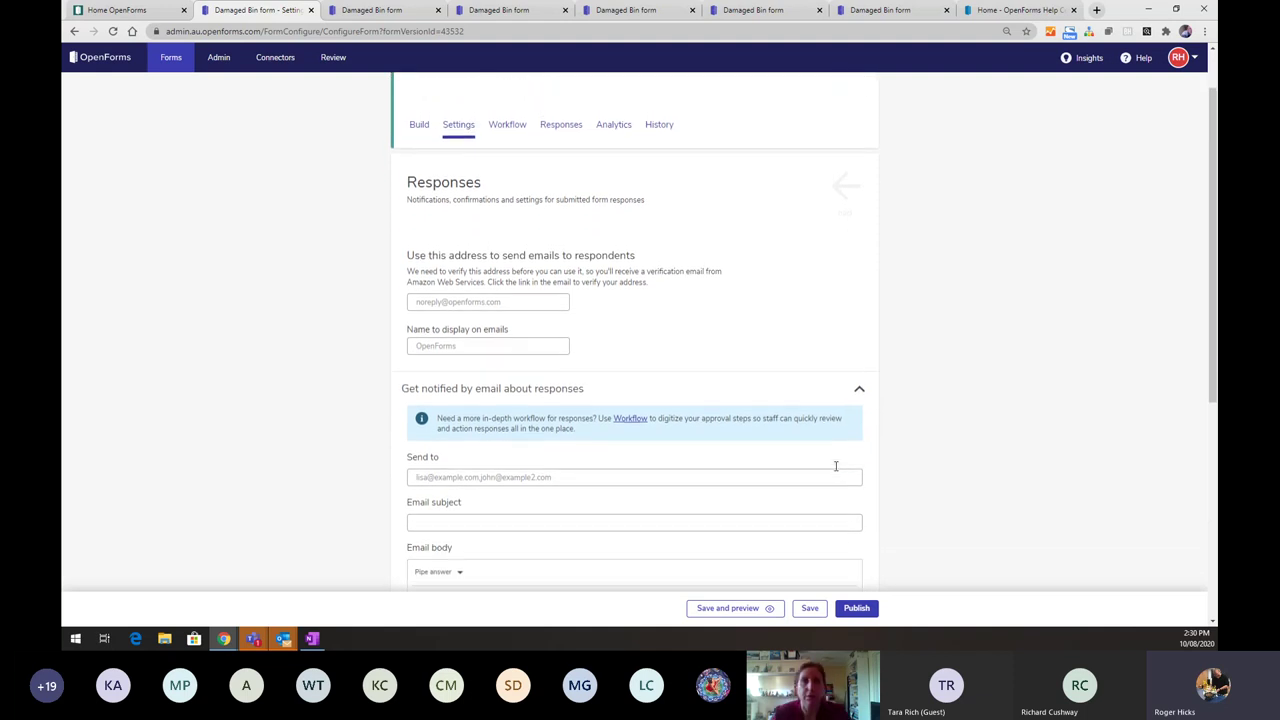
scroll(836, 470, "down", 1)
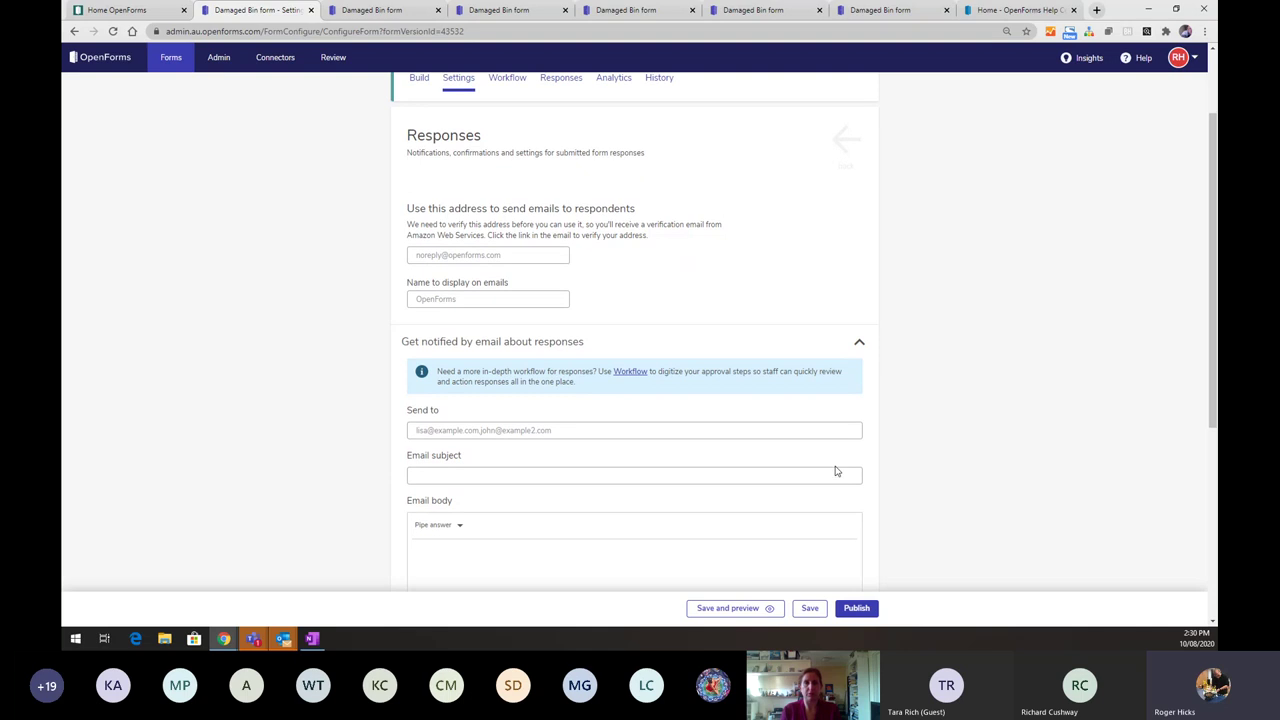
scroll(836, 471, "down", 3)
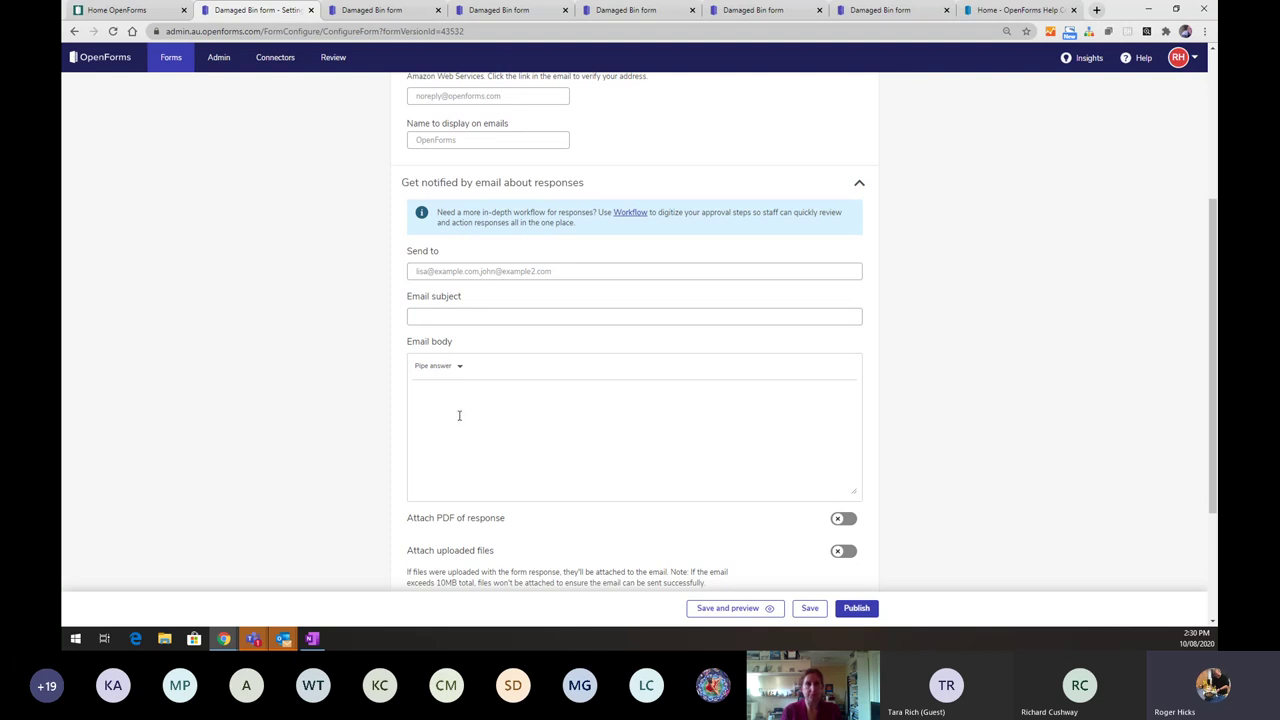
left_click(459, 367)
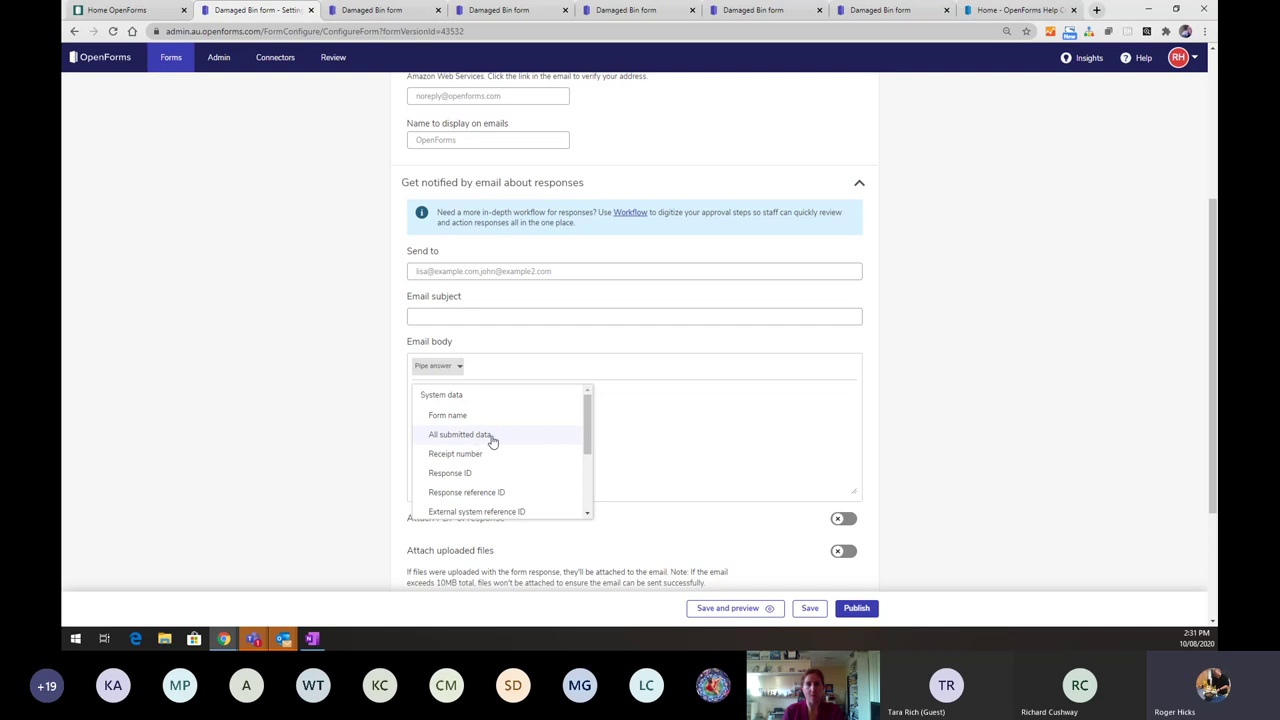
scroll(491, 460, "down", 3)
scroll(495, 464, "up", 1)
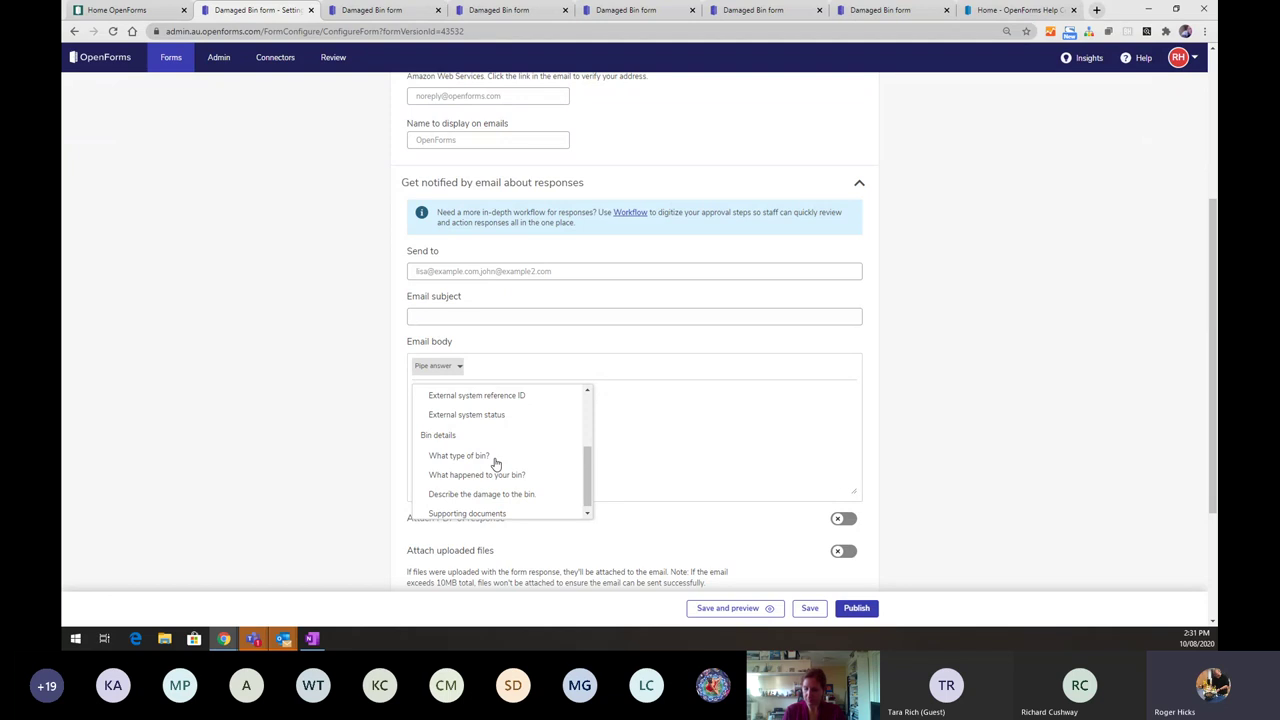
left_click(962, 443)
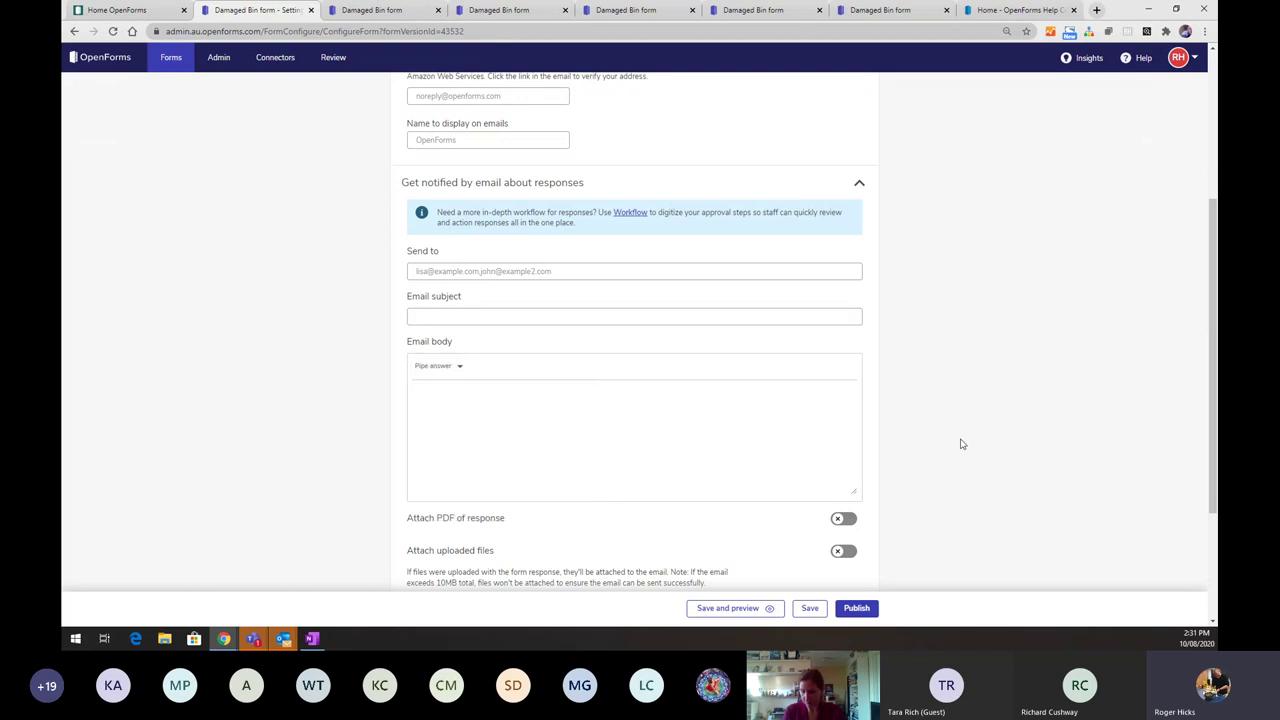
- Turn on Attach PDF of response and Attach uploaded files for notification emails
left_click(841, 519)
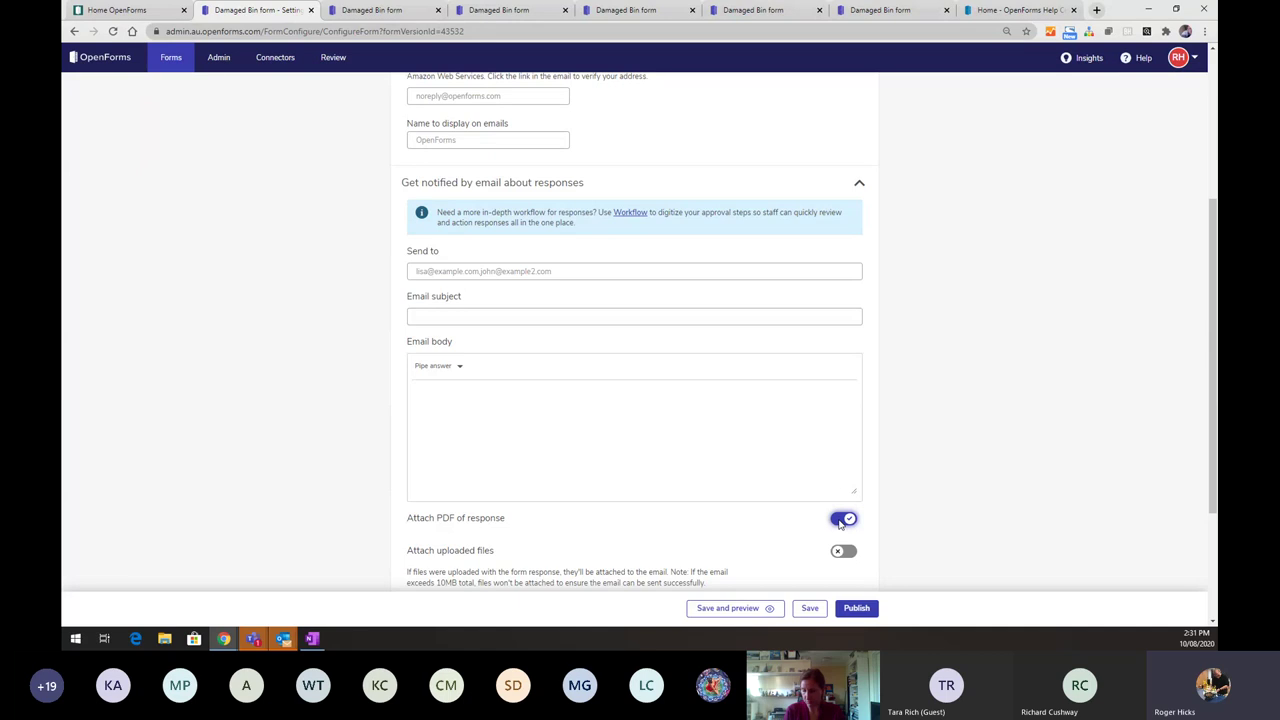
scroll(841, 519, "down", 1)
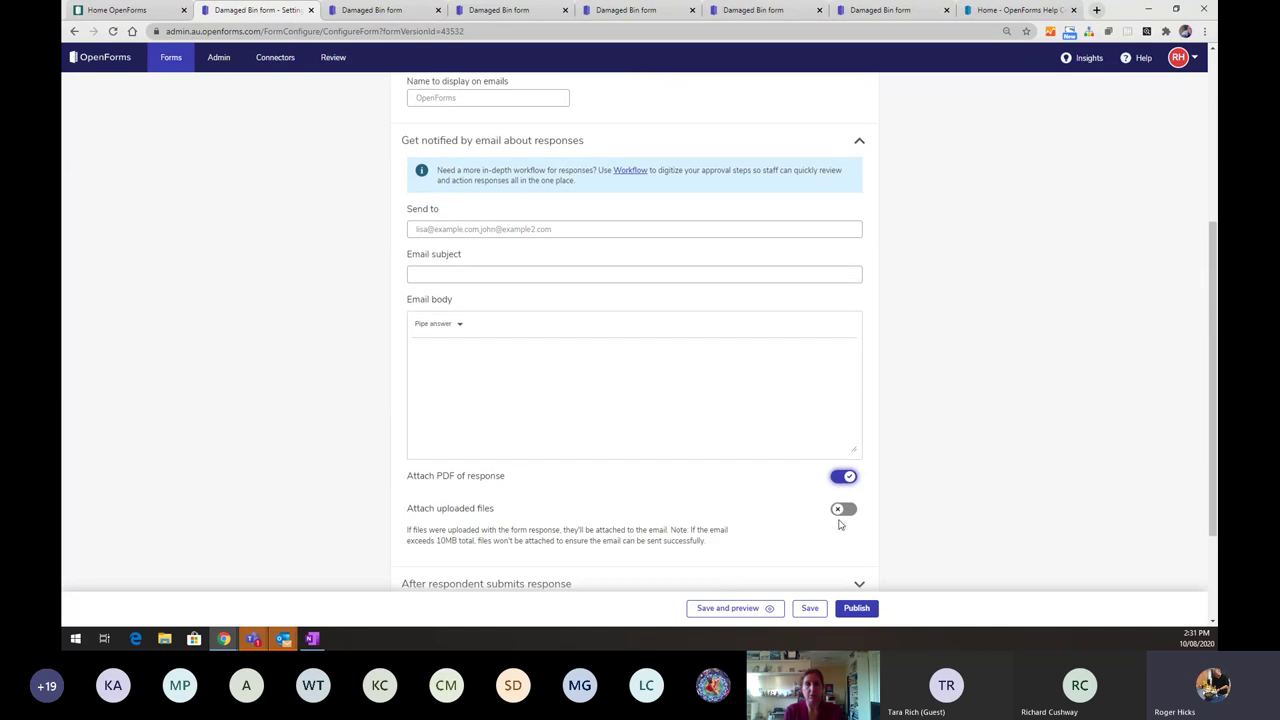
left_click(841, 511)
scroll(841, 516, "down", 2)
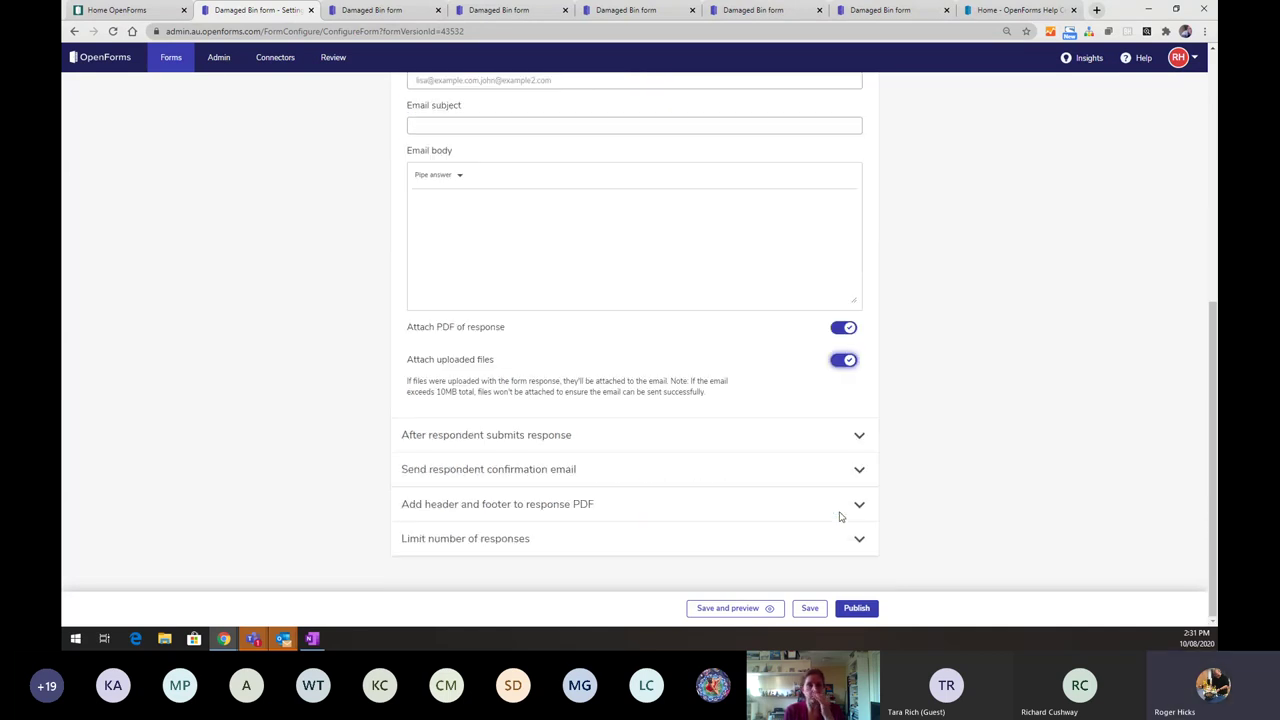
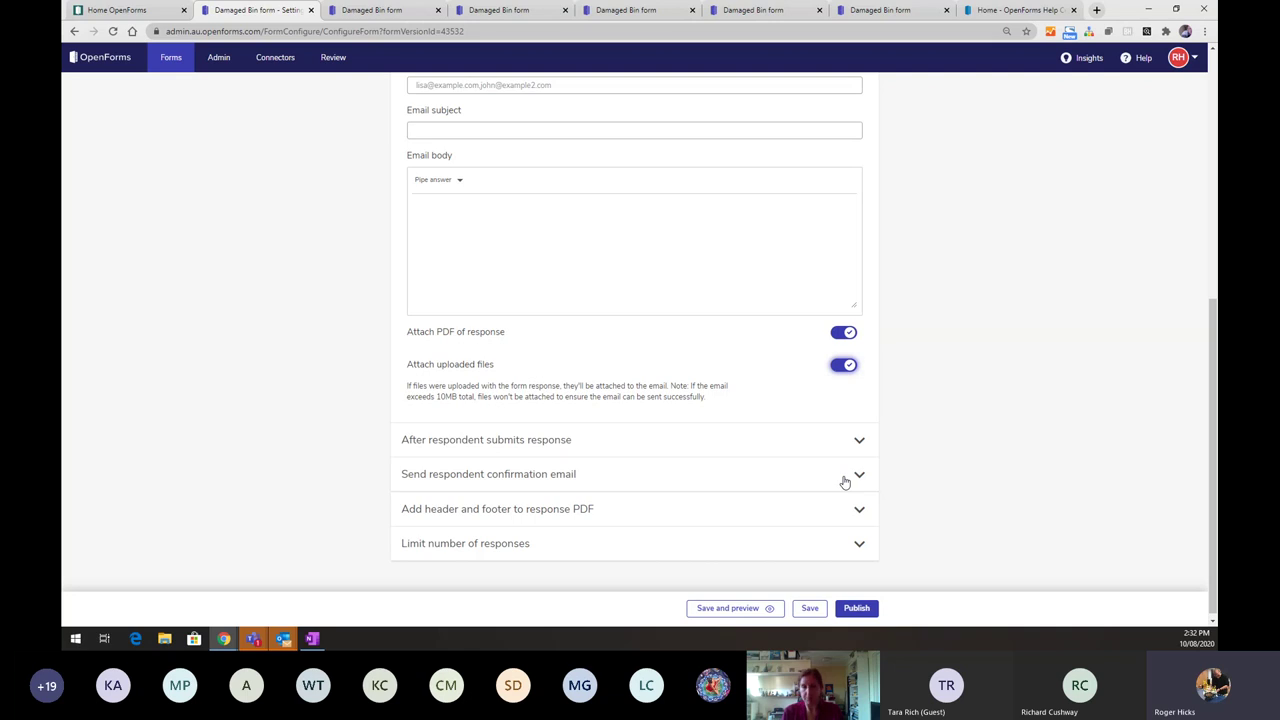
- Expand the 'After respondent submits response' section in the Damaged Bin form's Responses settings
left_click(859, 441)
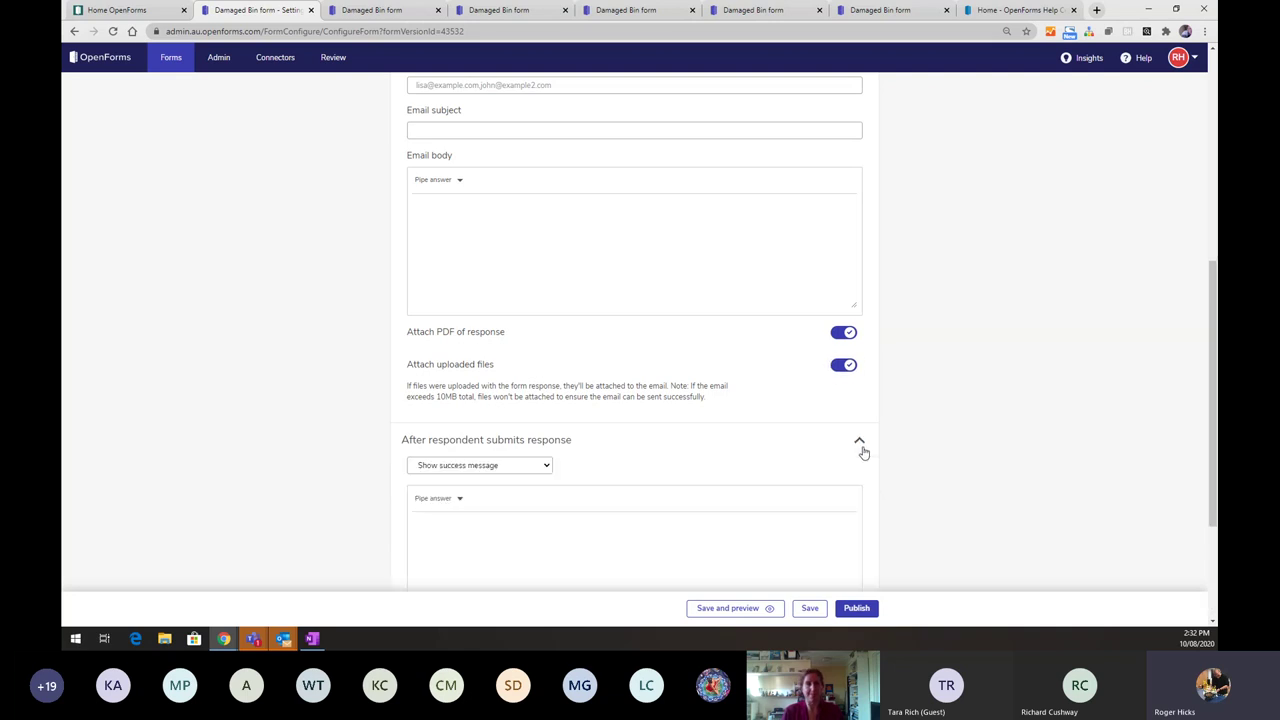
scroll(863, 452, "down", 2)
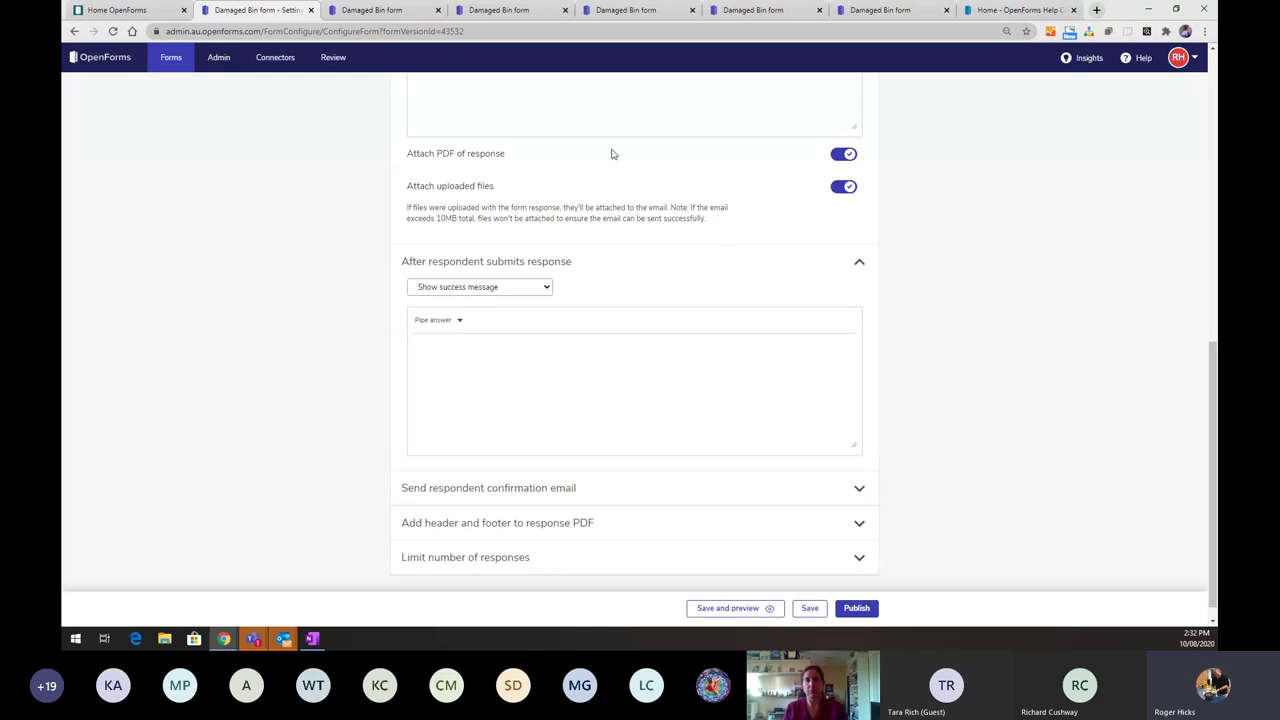
- Submit a test response from the Damaged Bin form preview with the CAPTCHA ticked, getting receipt number 1
left_click(398, 20)
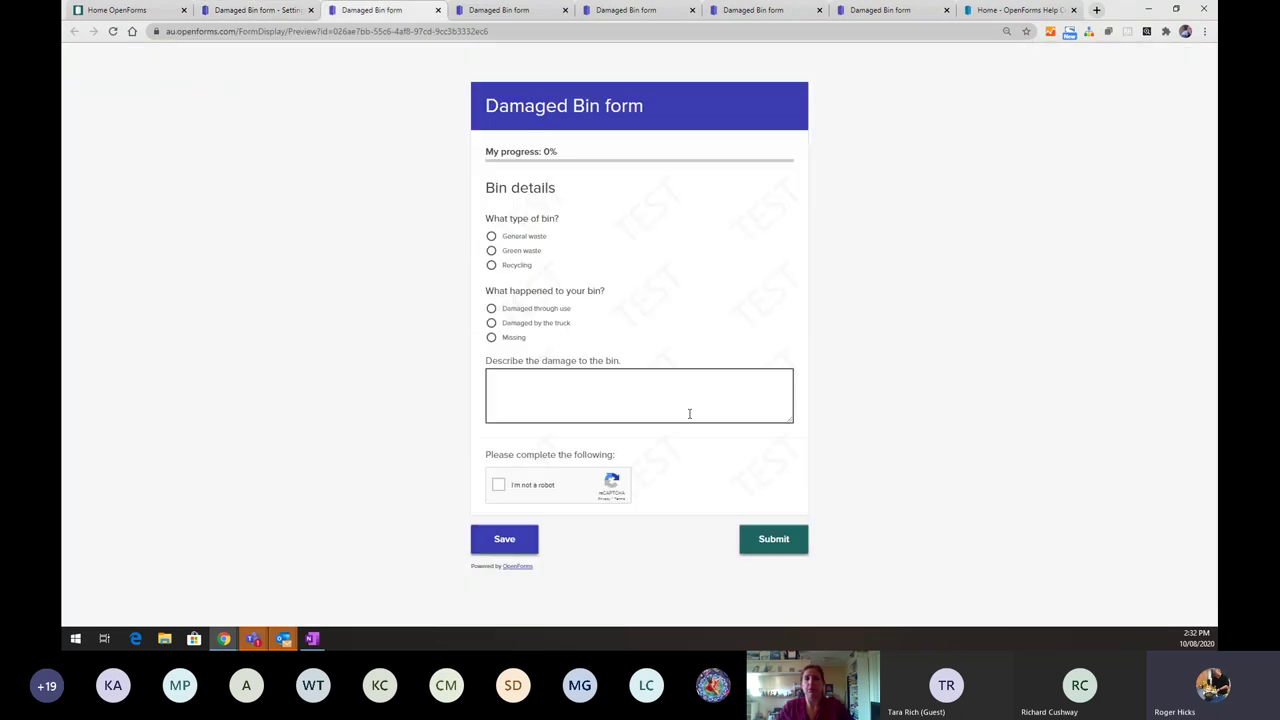
left_click(784, 544)
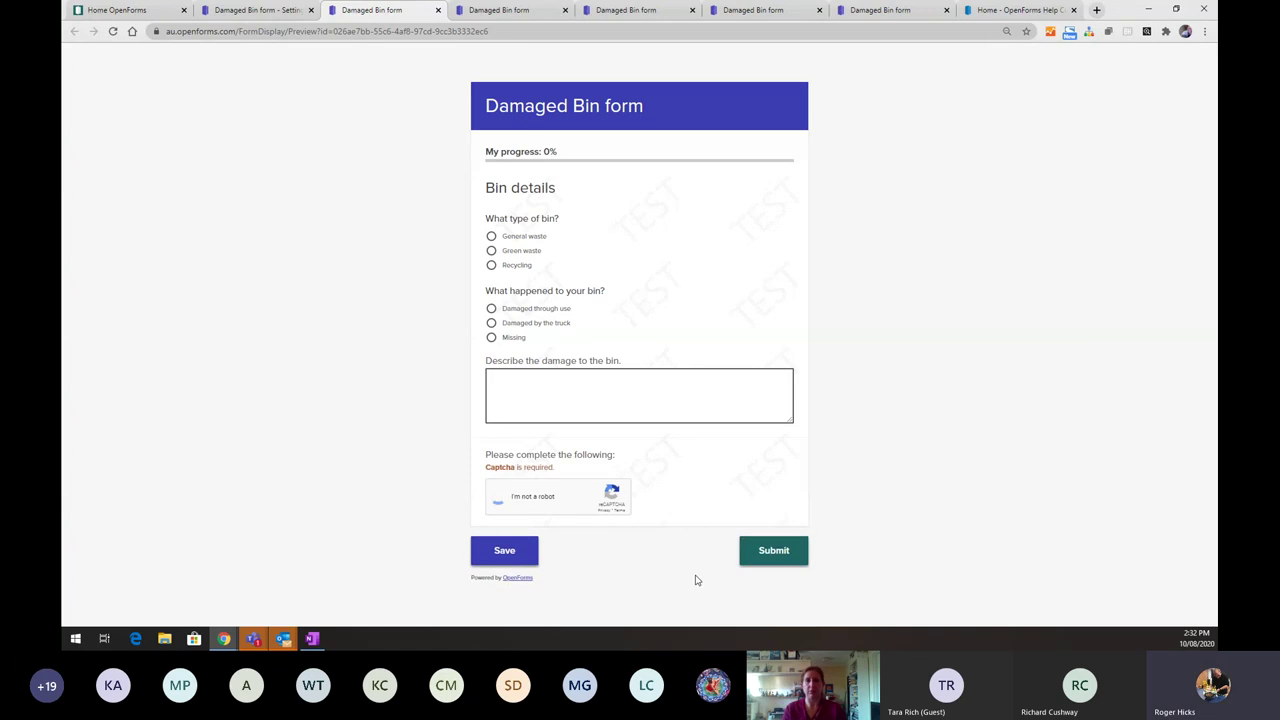
left_click(773, 541)
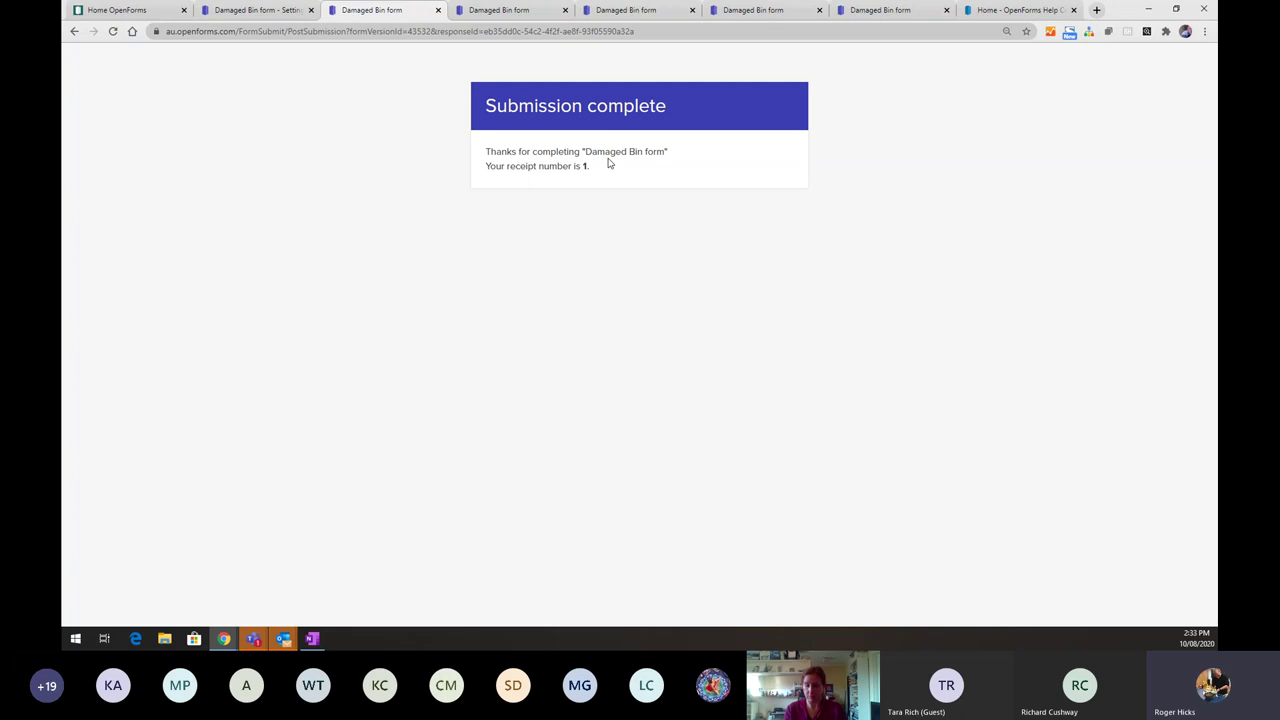
- Back in Settings, browse the success message's Pipe answer list and expand 'Send respondent confirmation email'
left_click(270, 12)
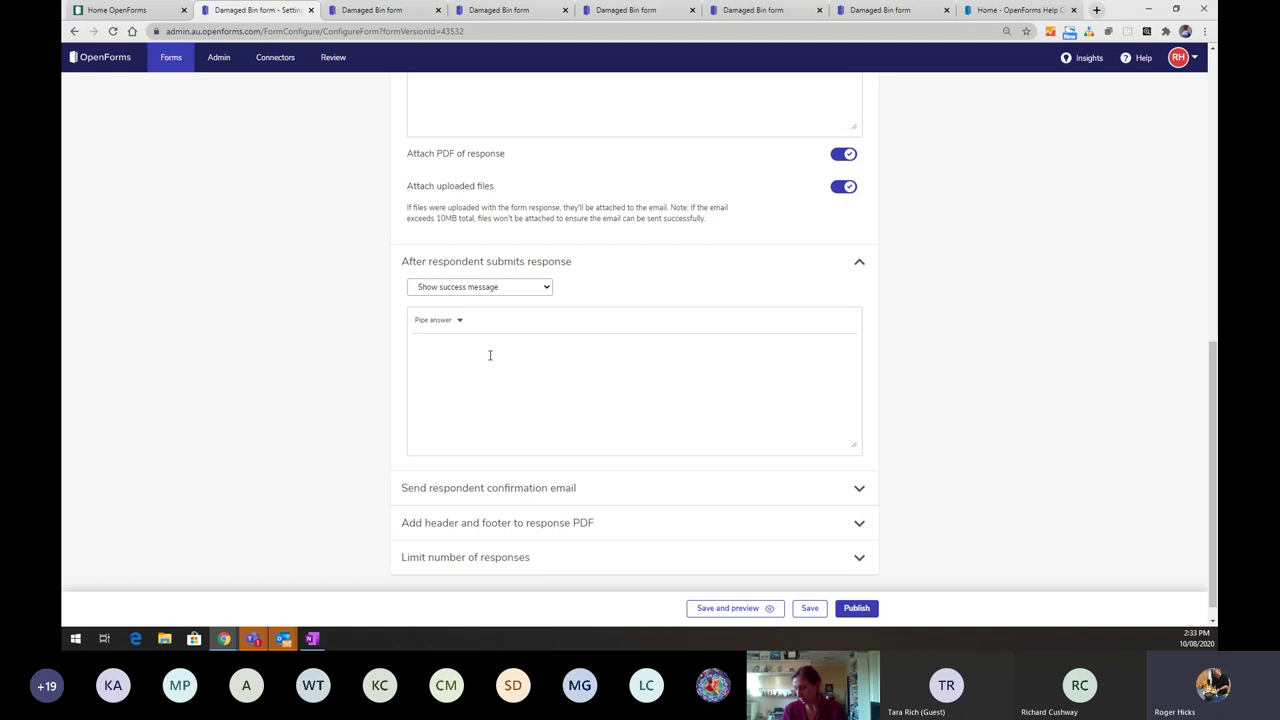
left_click(457, 323)
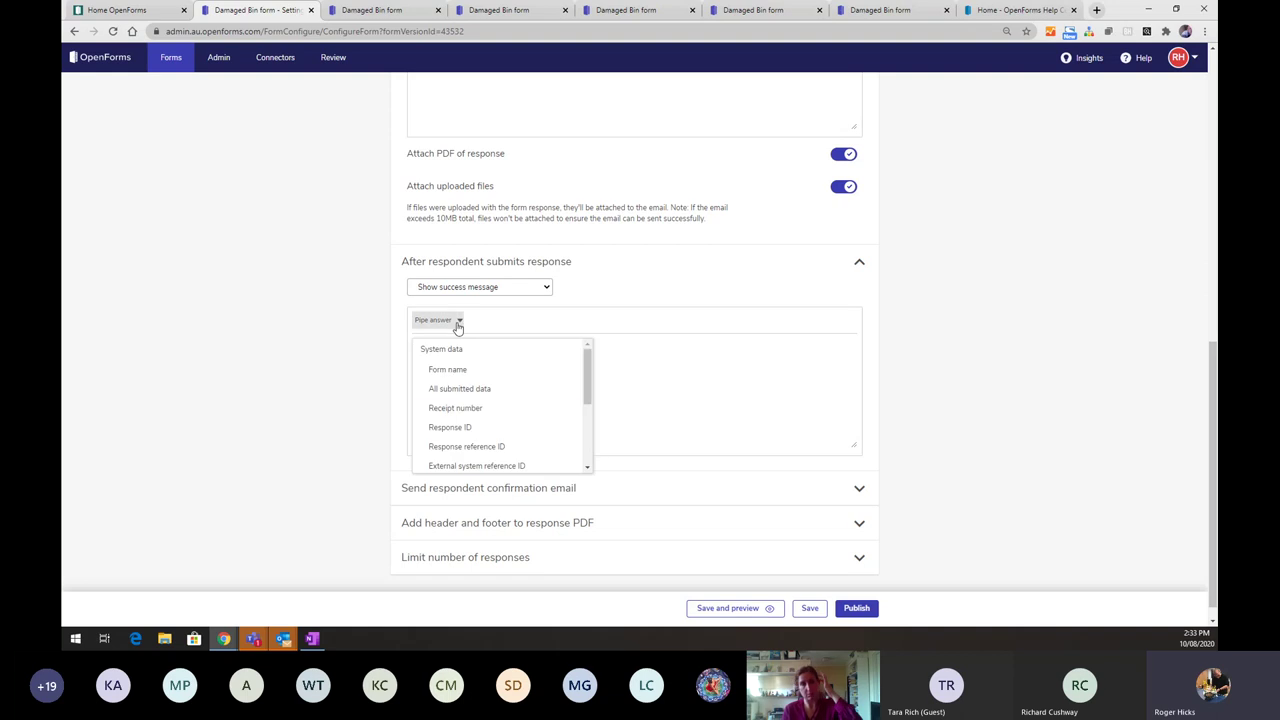
scroll(480, 395, "down", 3)
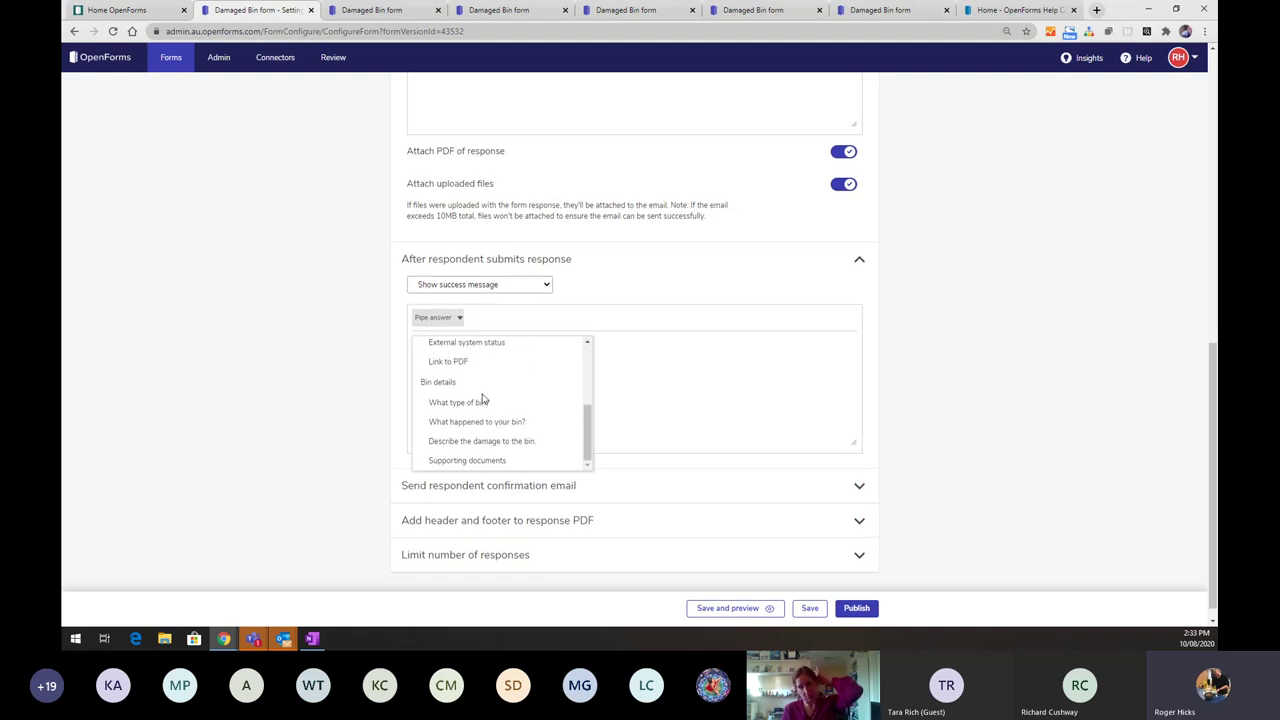
scroll(483, 399, "down", 2)
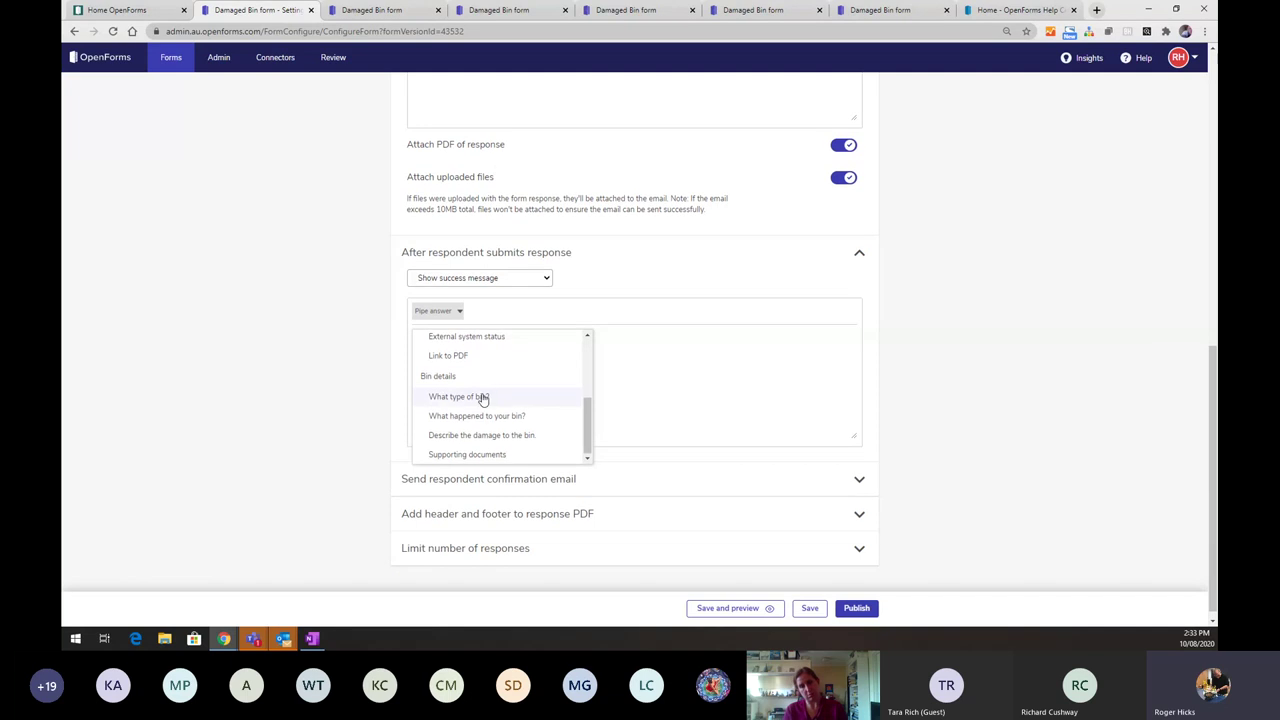
scroll(506, 420, "up", 5)
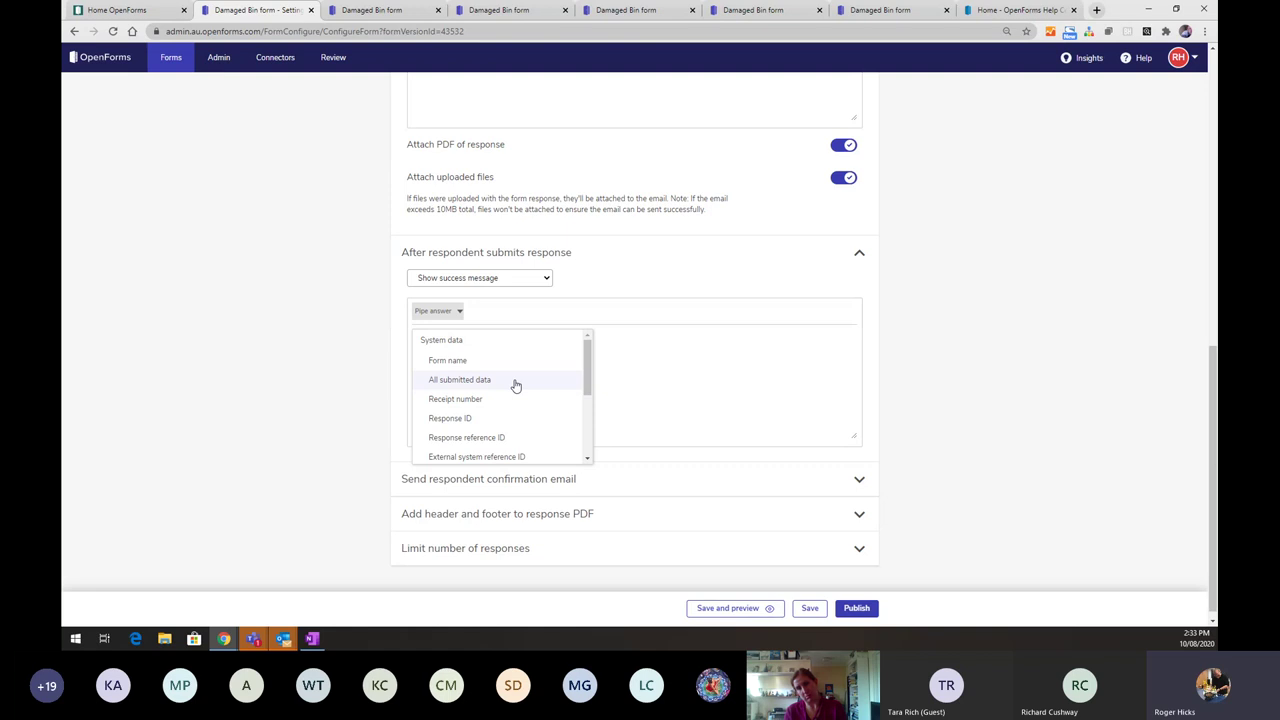
left_click(859, 481)
scroll(834, 477, "down", 2)
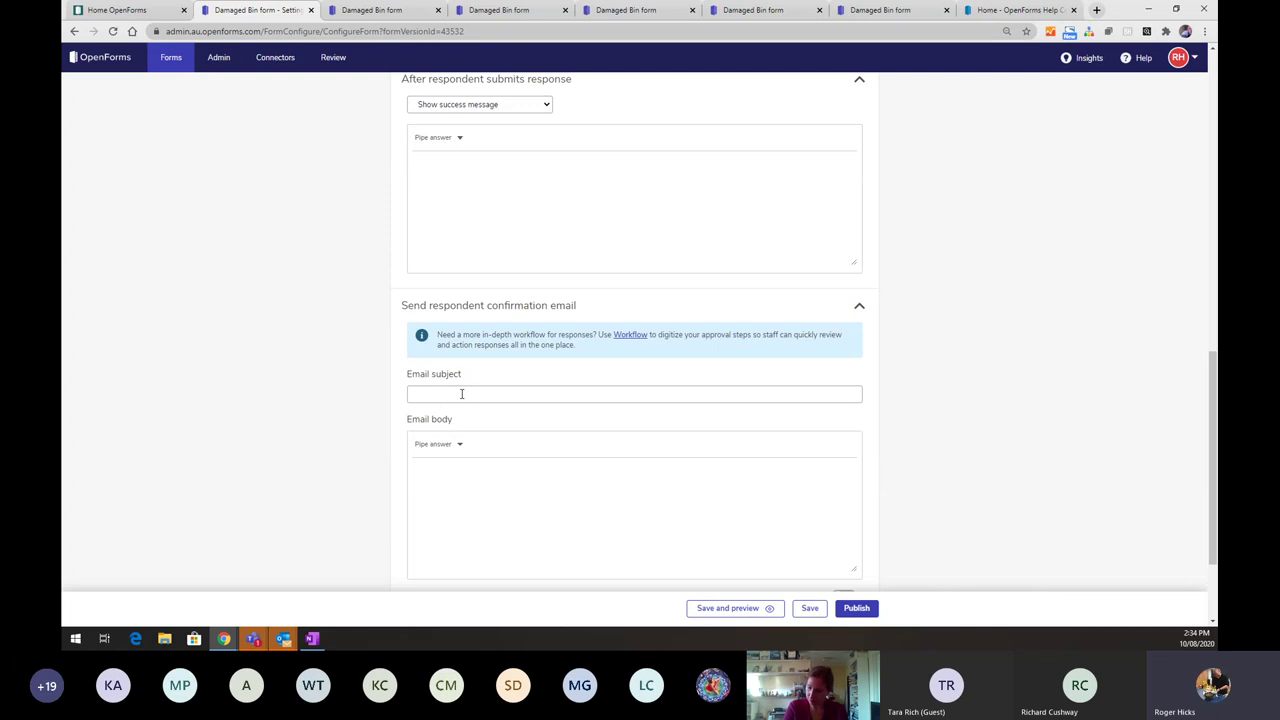
- Check the email body's Pipe answer list and turn on 'Attach PDF of response' for the confirmation email
scroll(461, 394, "down", 3)
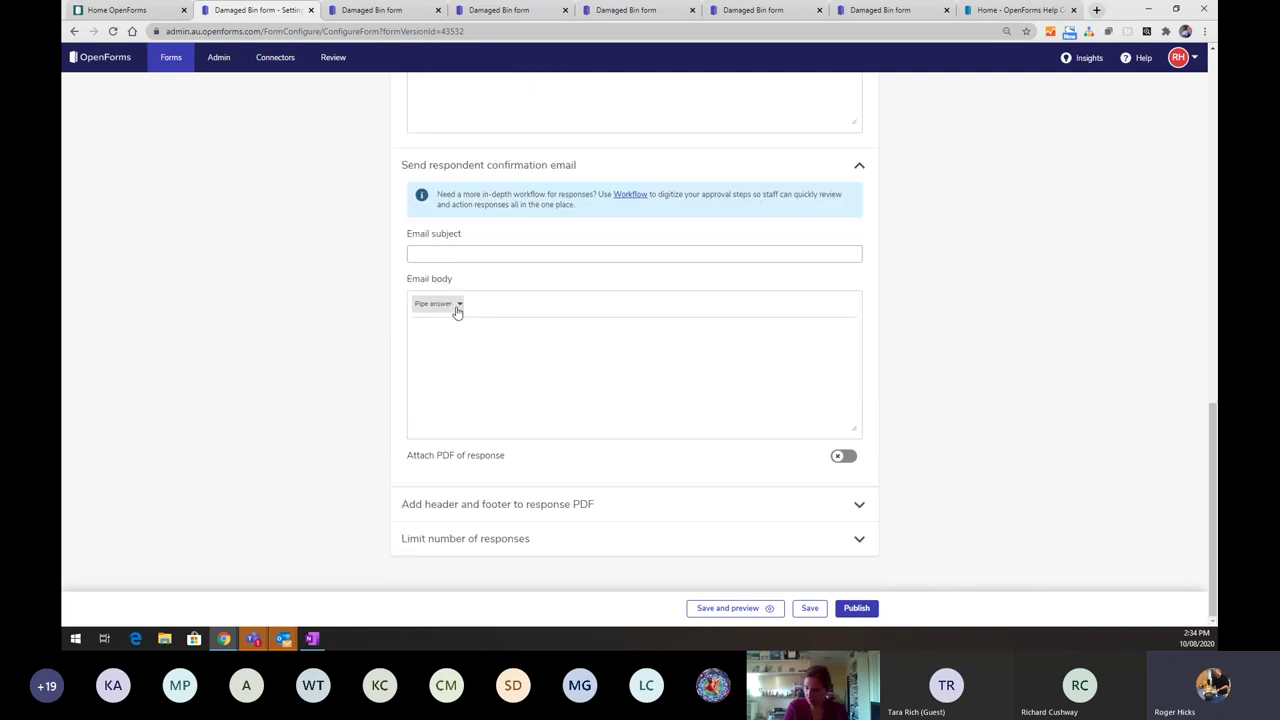
left_click(456, 311)
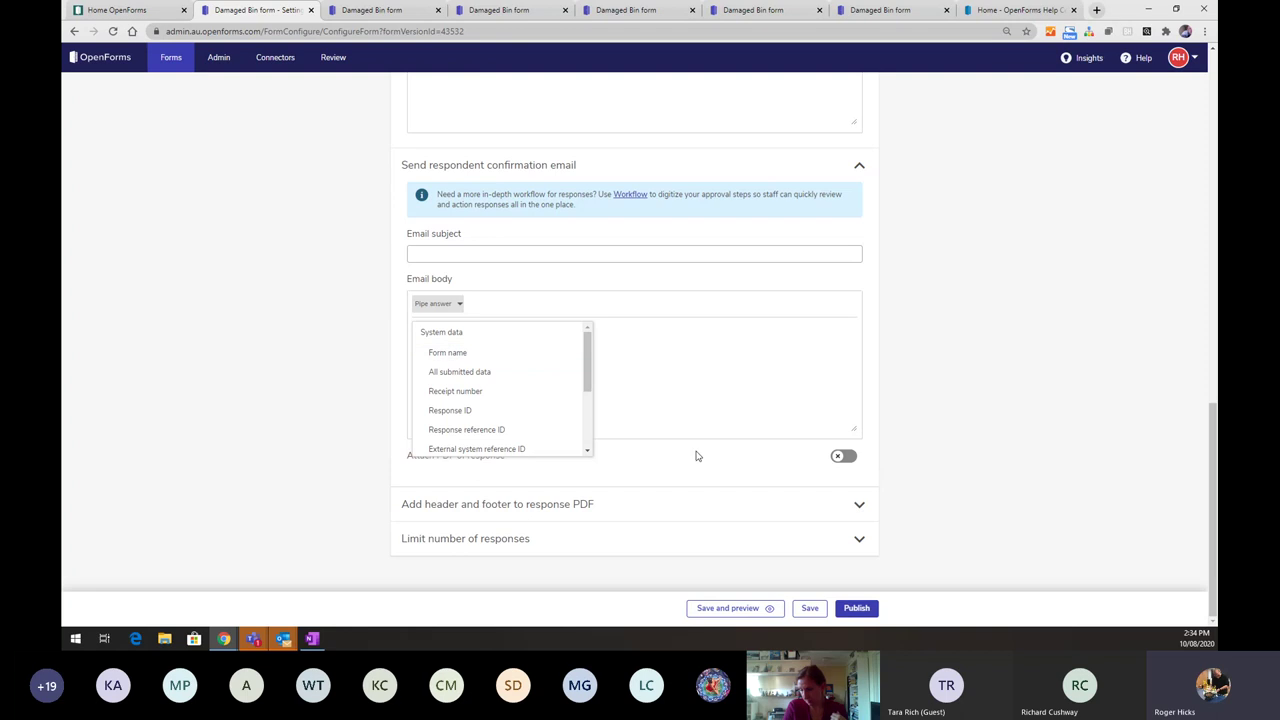
left_click(848, 458)
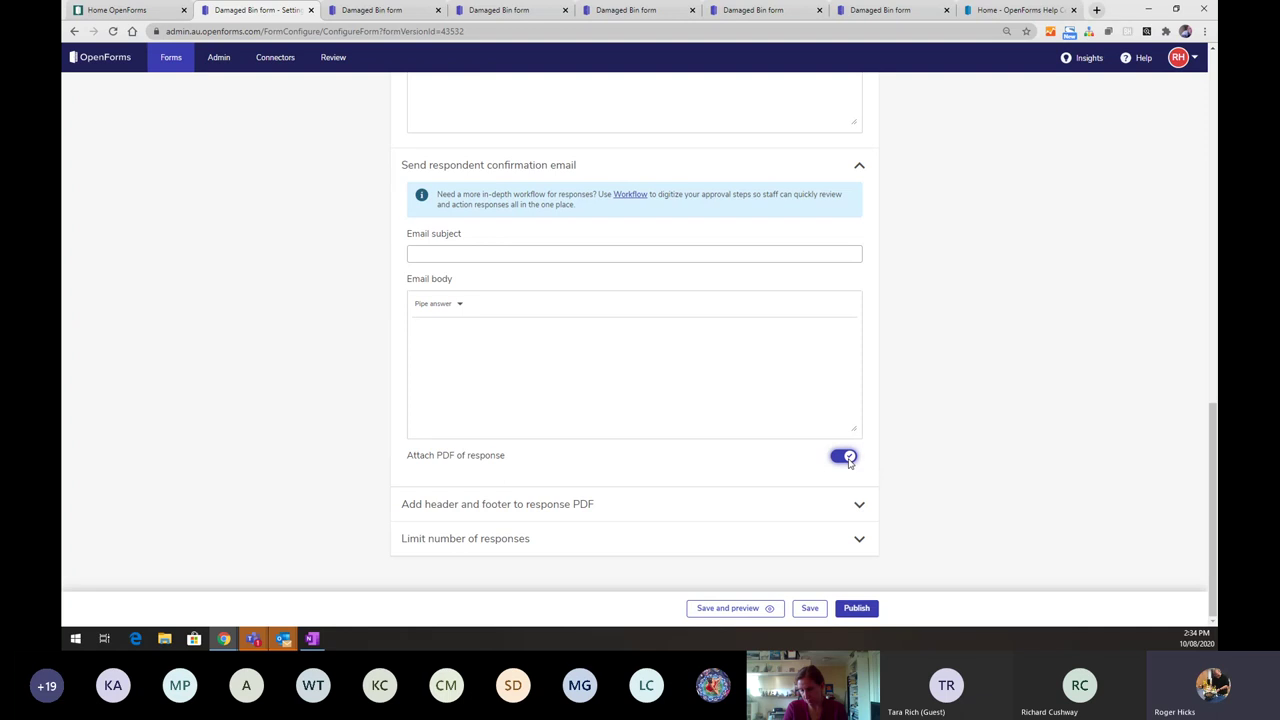
scroll(848, 458, "up", 15)
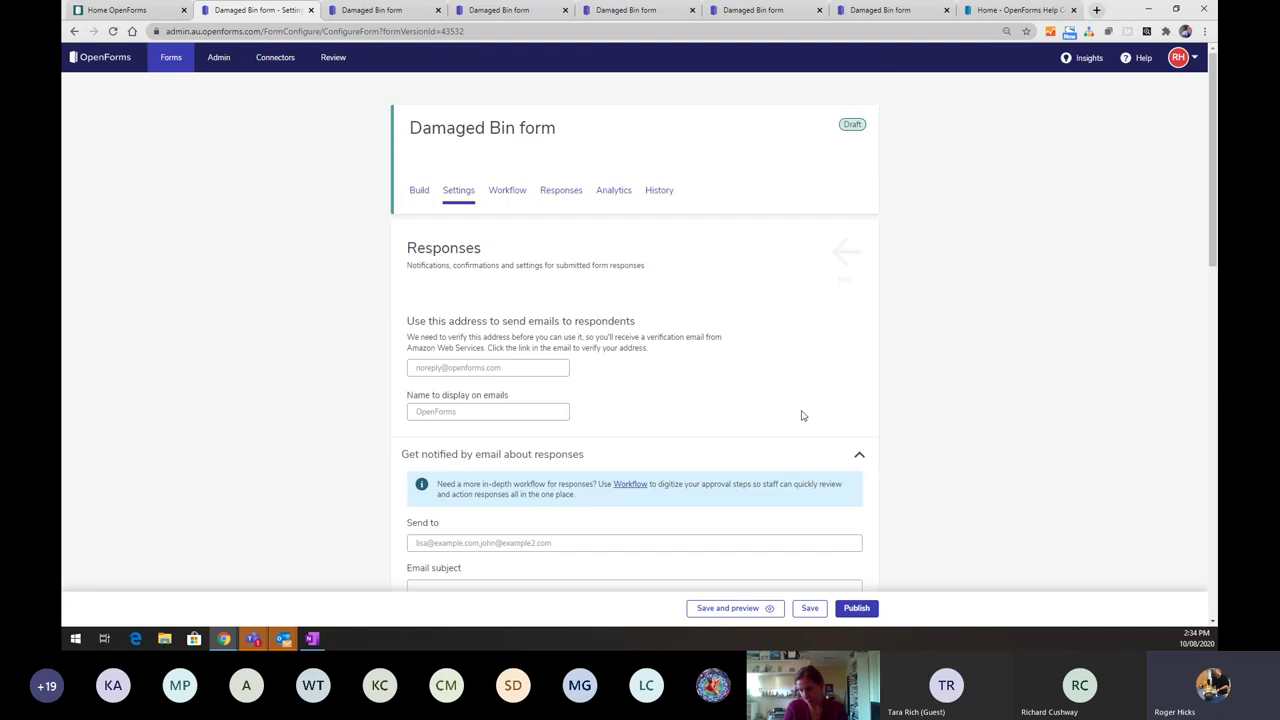
- In Build, add an Email field labelled 'What is your email?' at the top of Bin details
left_click(418, 194)
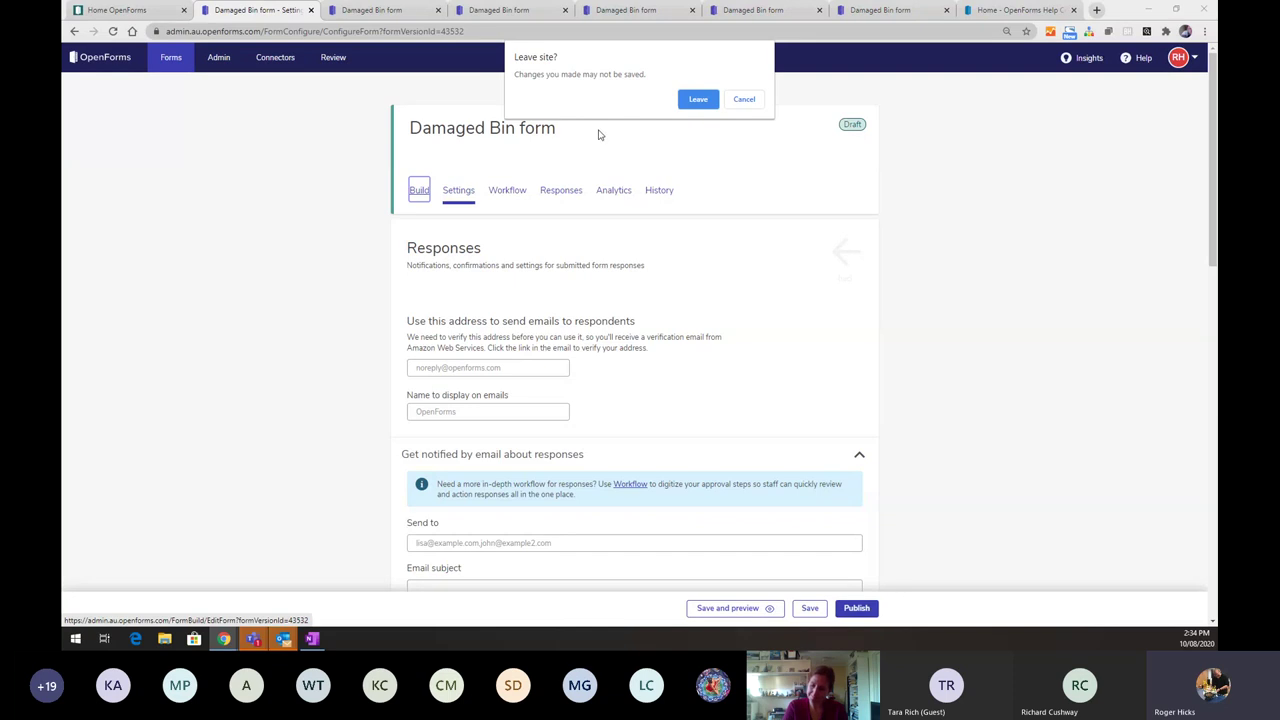
left_click(698, 100)
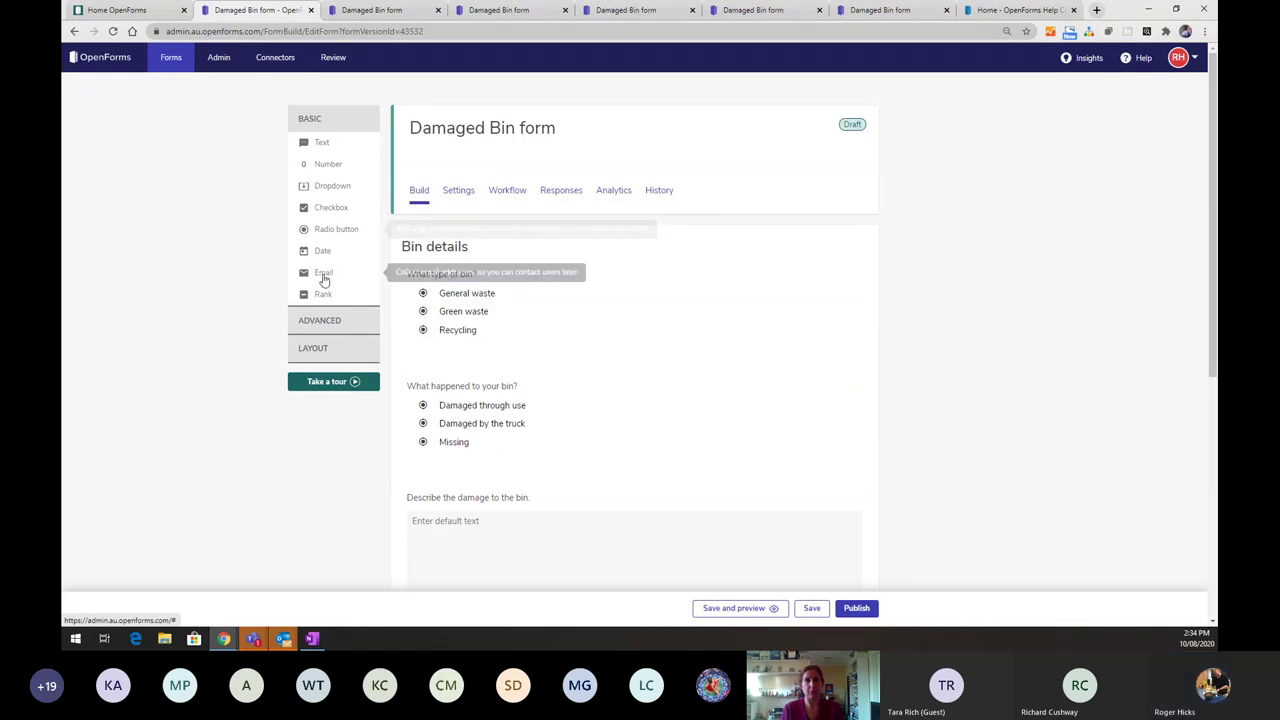
left_click_drag(323, 275, 501, 170)
left_click(495, 171)
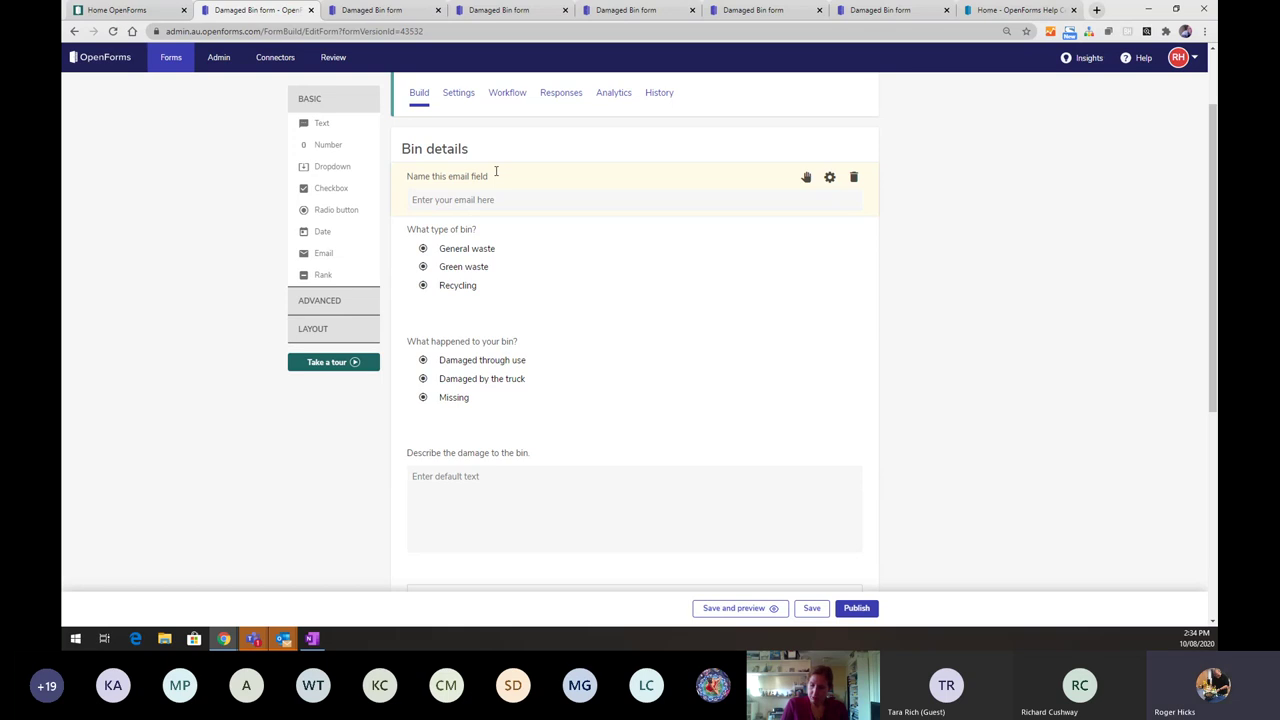
type("What is your email?")
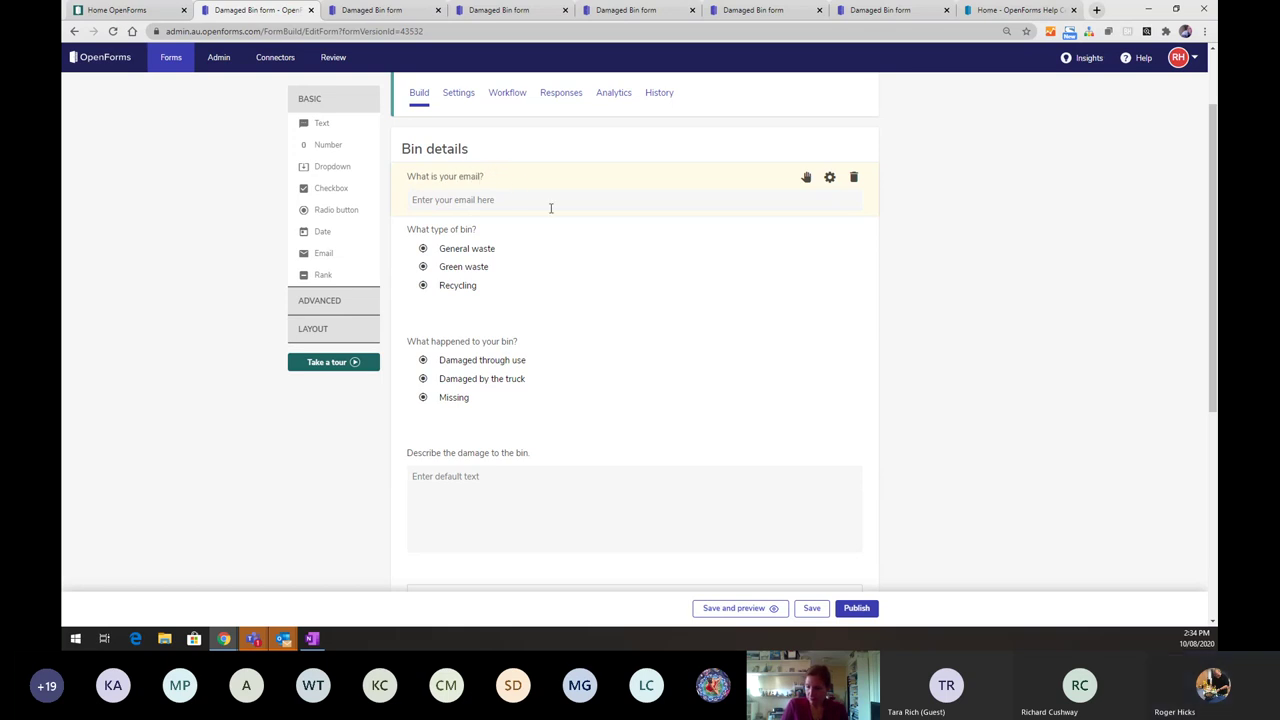
- Make the email field required, use its address to email respondents, and save the form
left_click(831, 178)
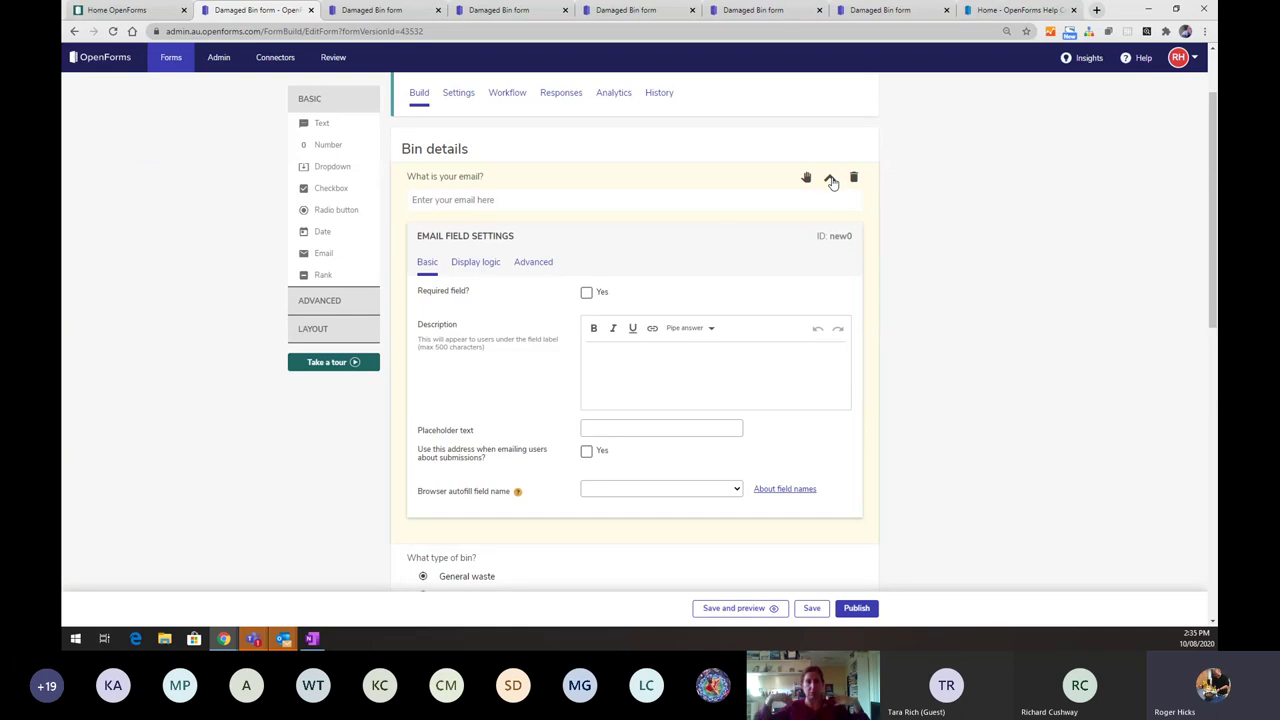
left_click(586, 293)
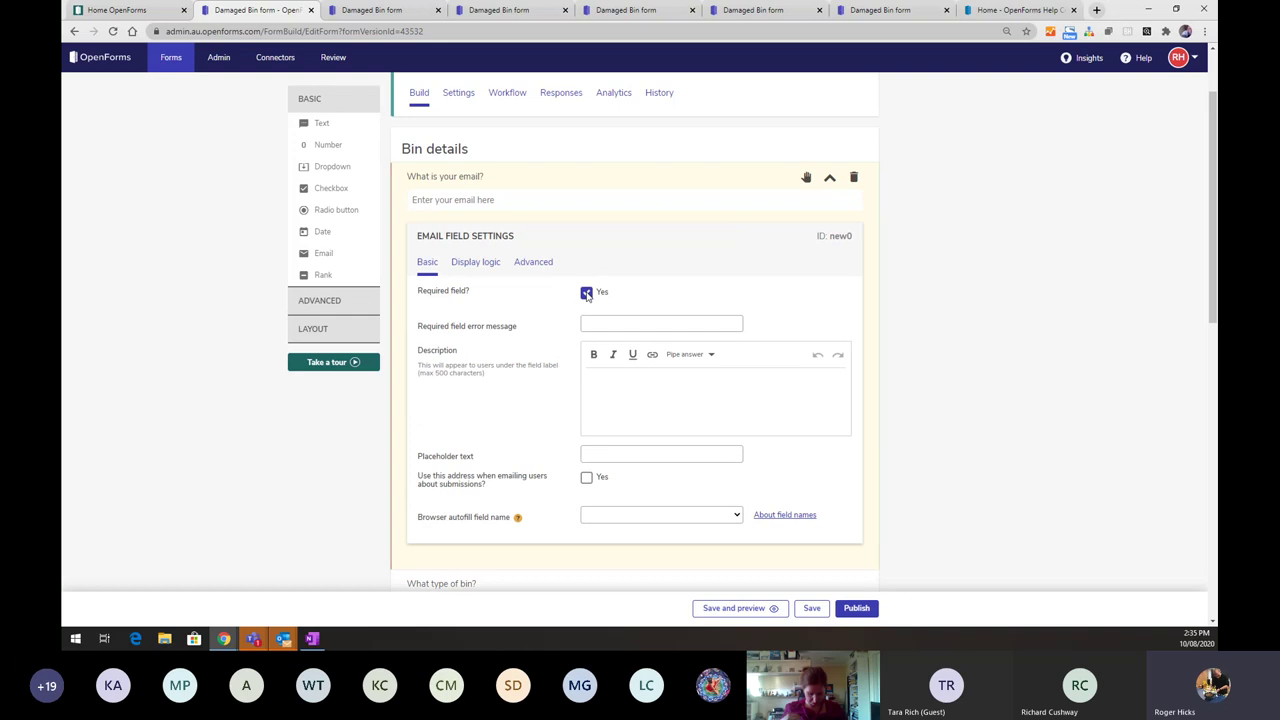
left_click(589, 480)
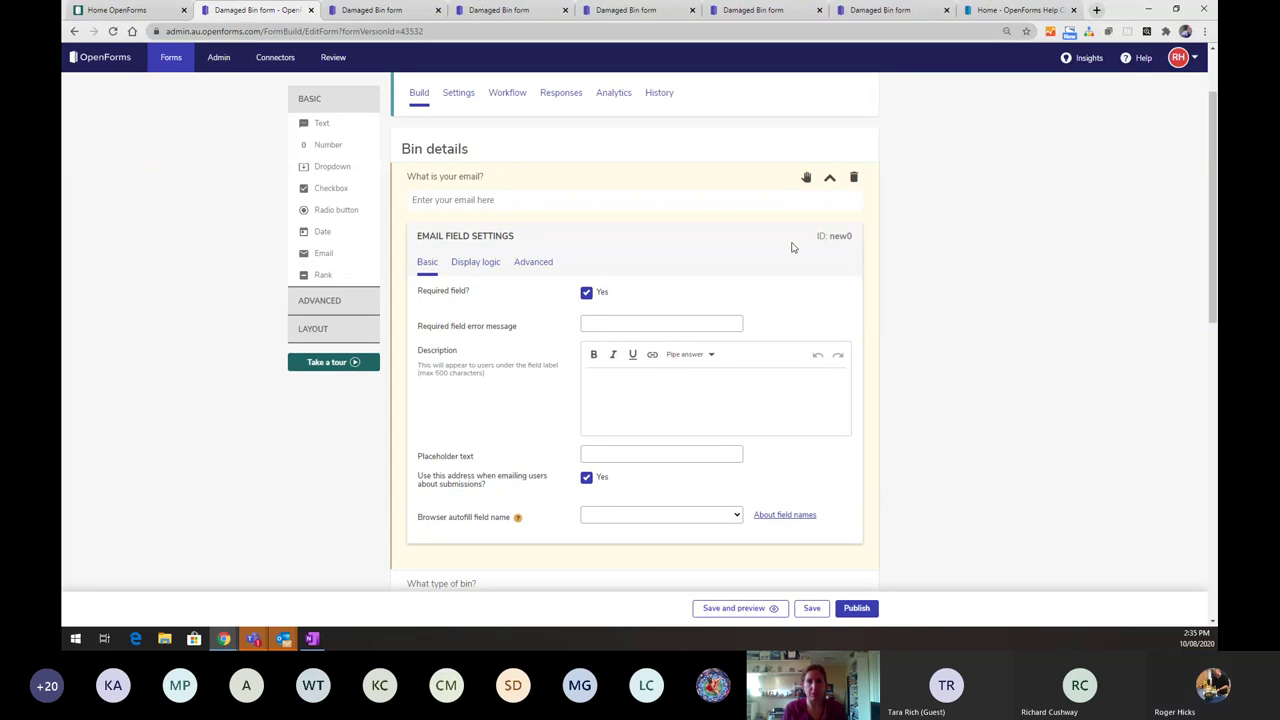
left_click(830, 178)
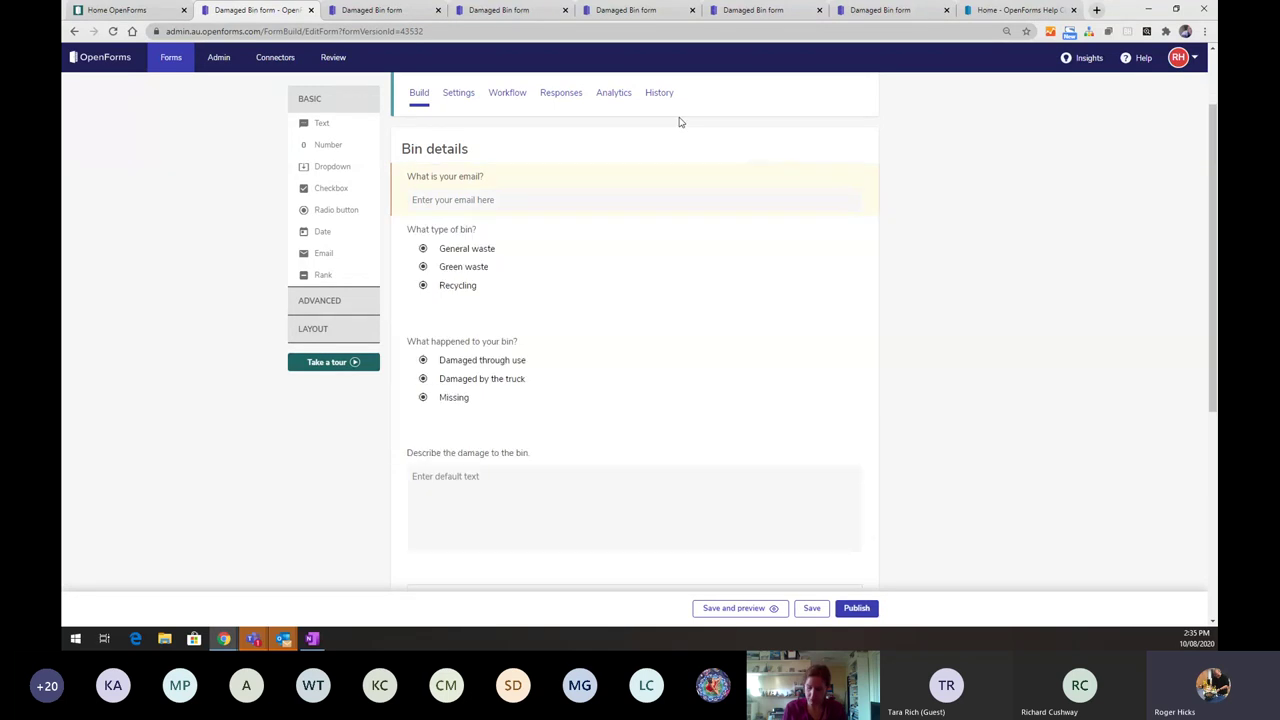
left_click(456, 93)
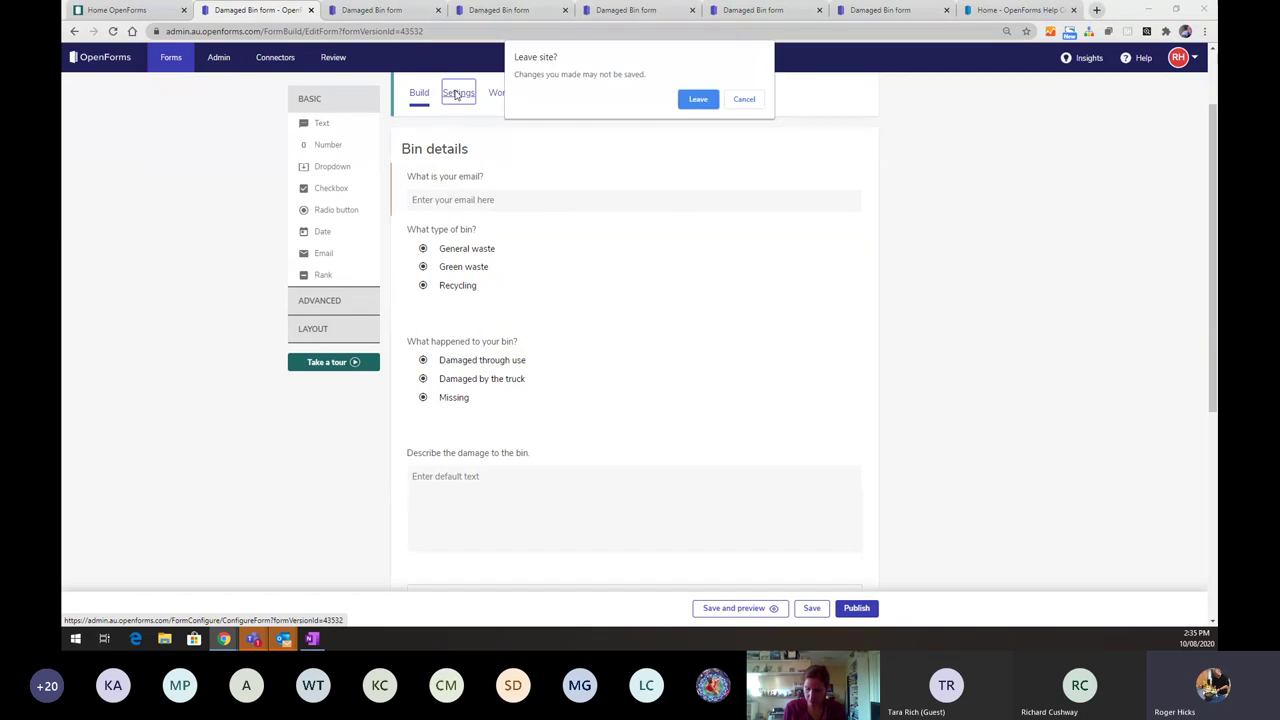
left_click(744, 102)
left_click(811, 608)
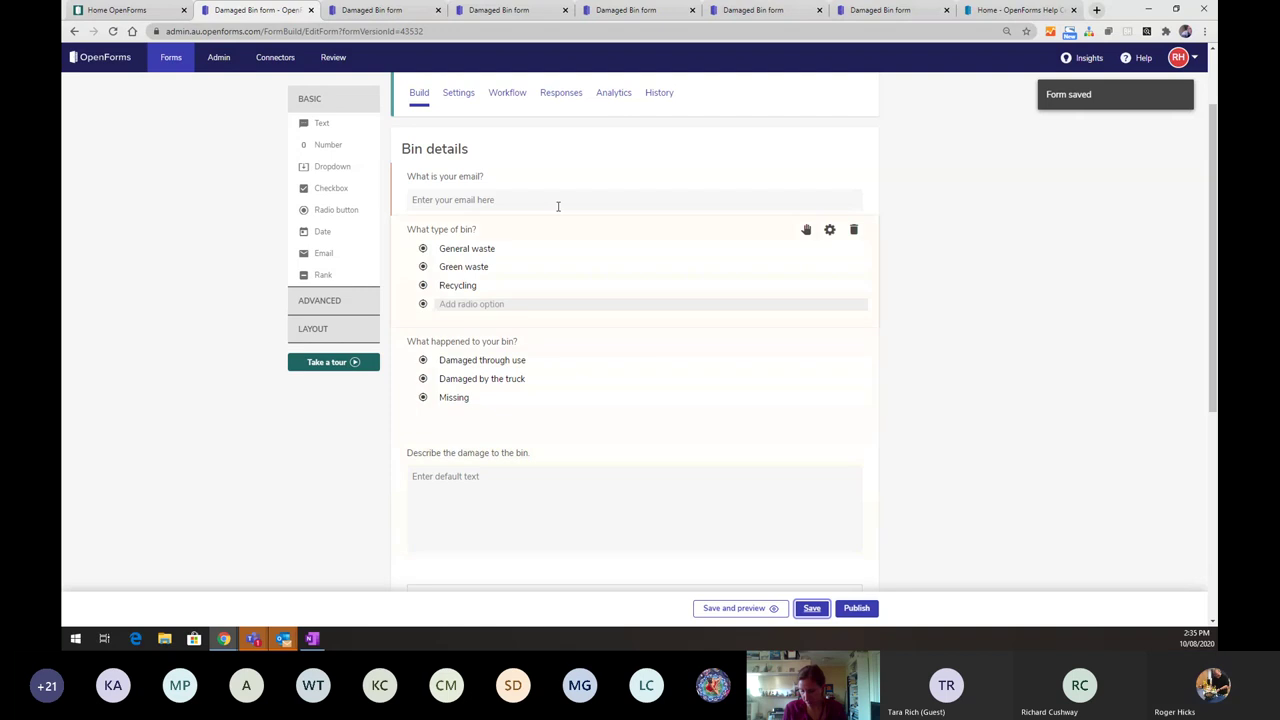
left_click(462, 100)
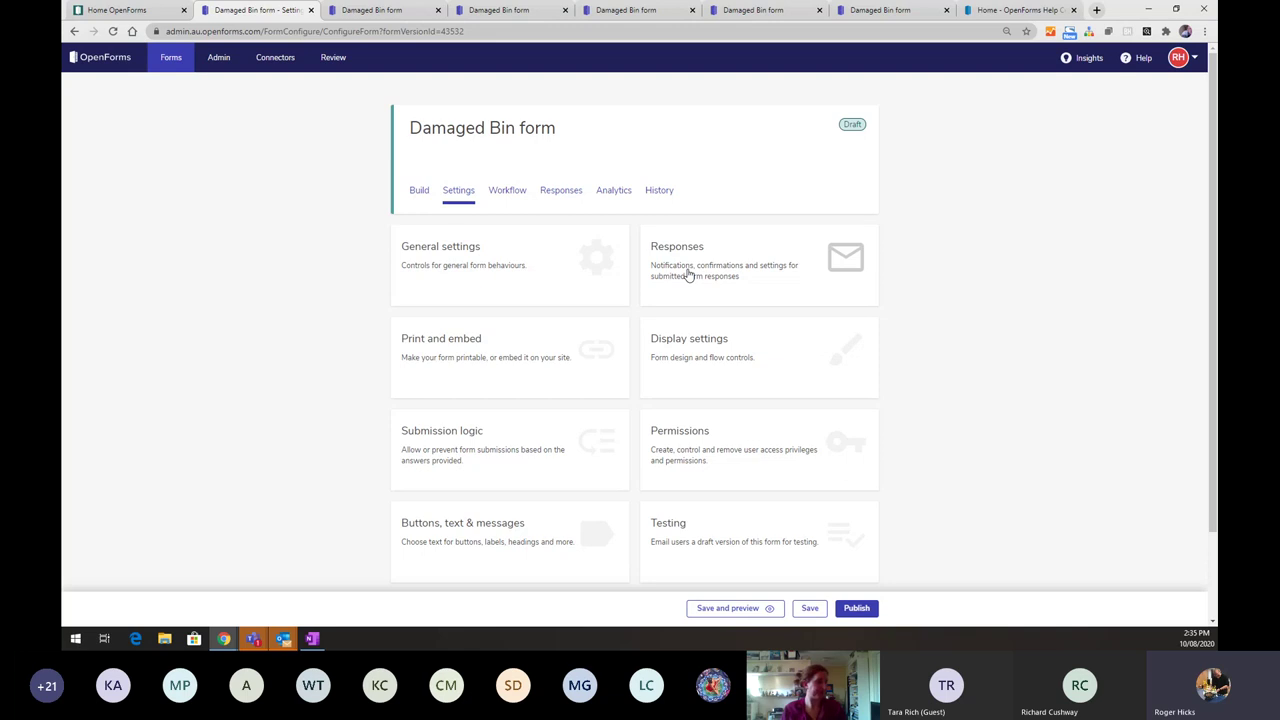
- Switch from the Settings overview to the Damaged Bin form's Workflow tab
left_click(509, 191)
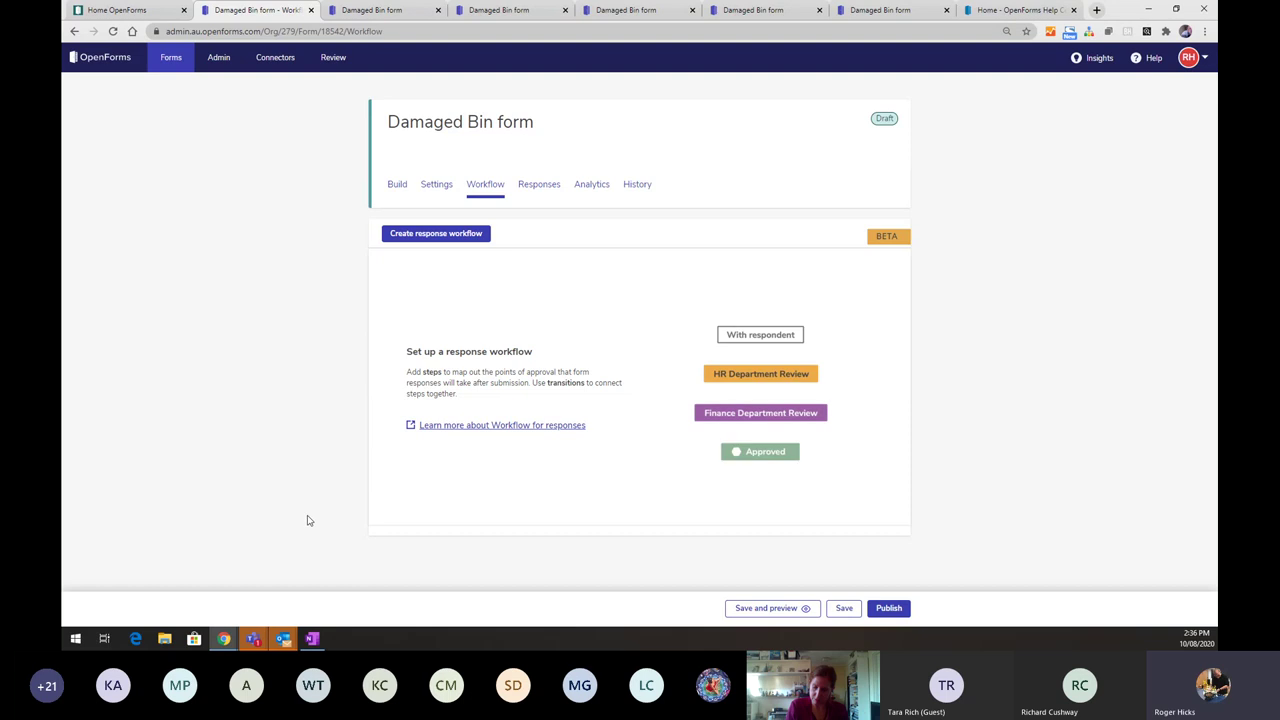
- Start a response workflow for the Damaged Bin form and bring up the Add step dialog
left_click(440, 236)
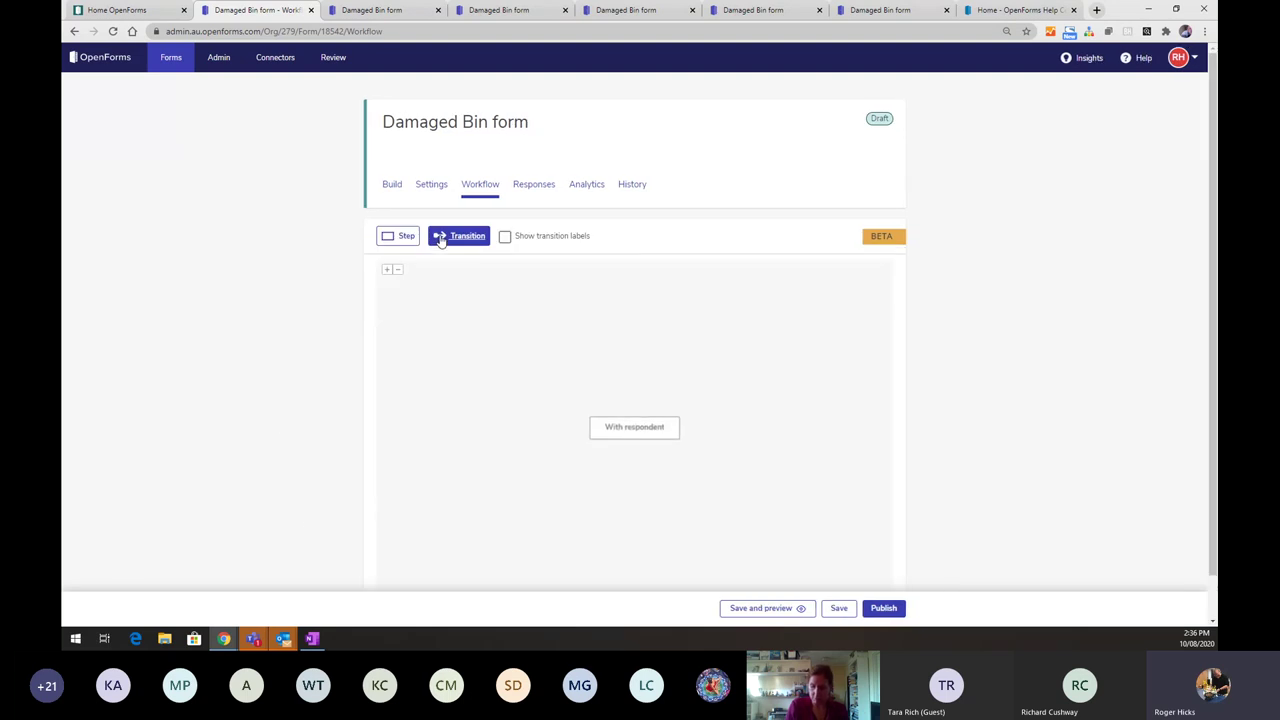
scroll(440, 240, "down", 1)
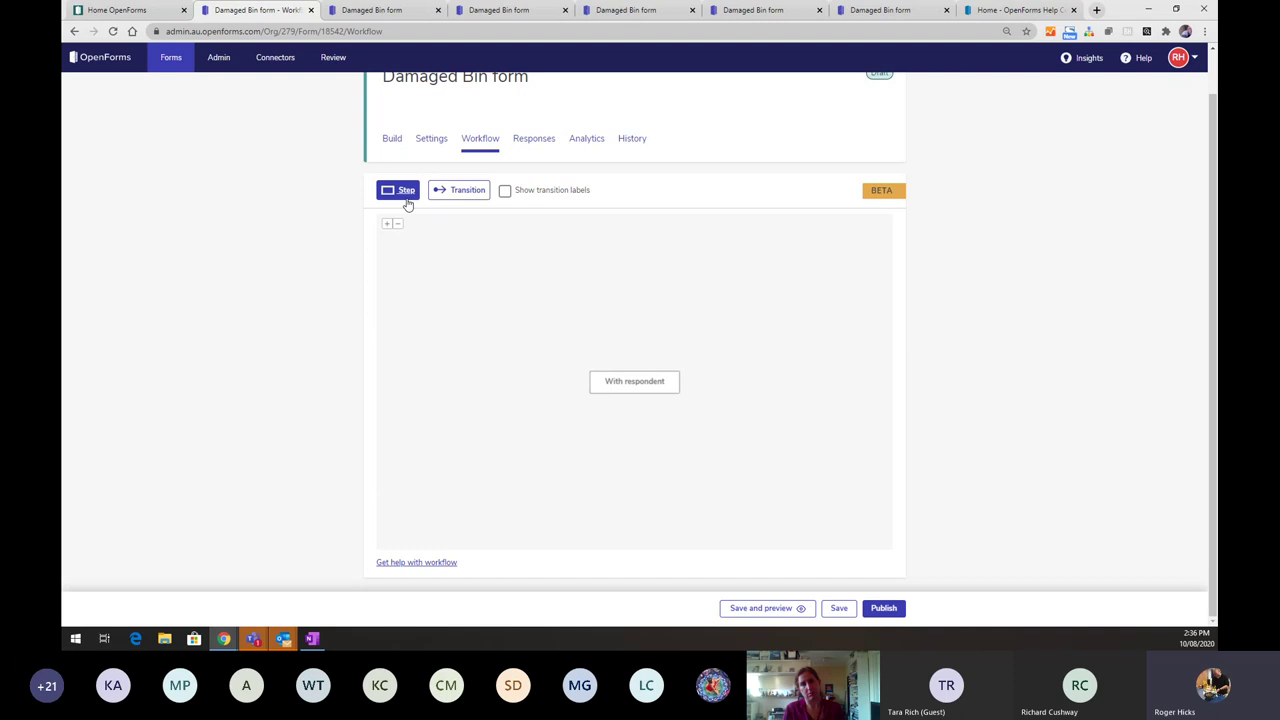
left_click(406, 200)
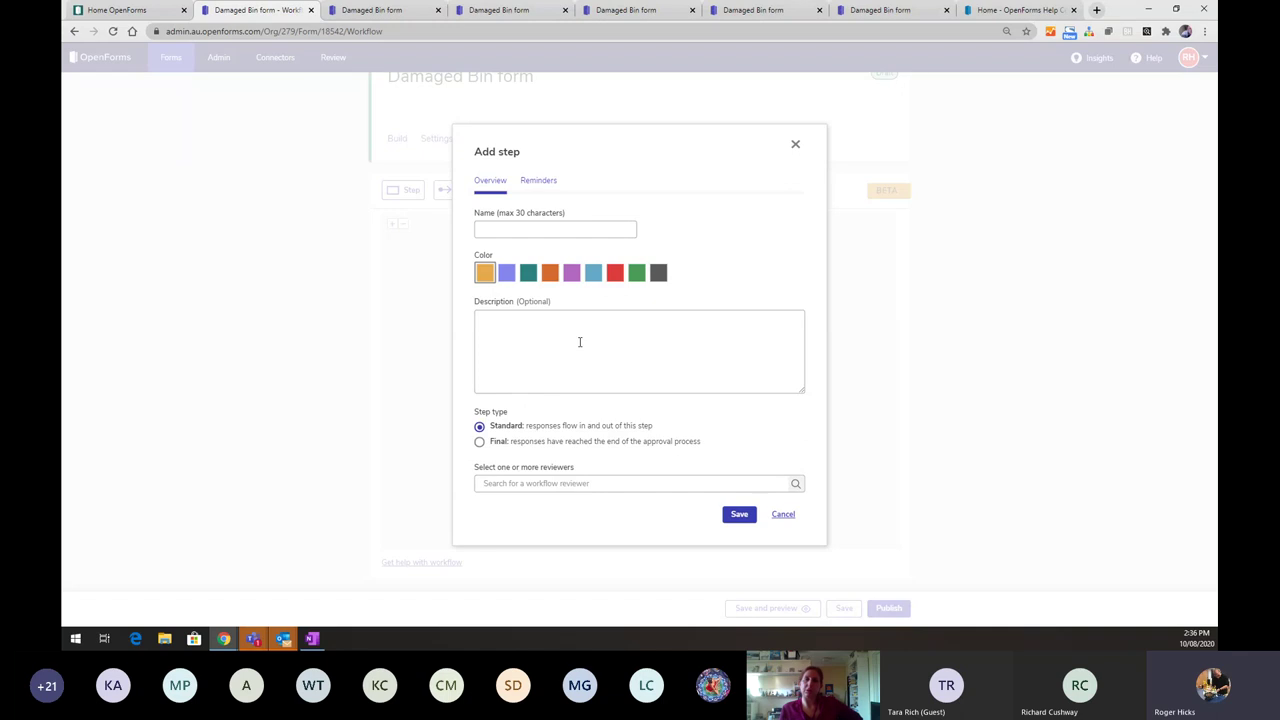
- Name the step 'Assess damage' with description 'Determine timeframe and tools required'
left_click(536, 229)
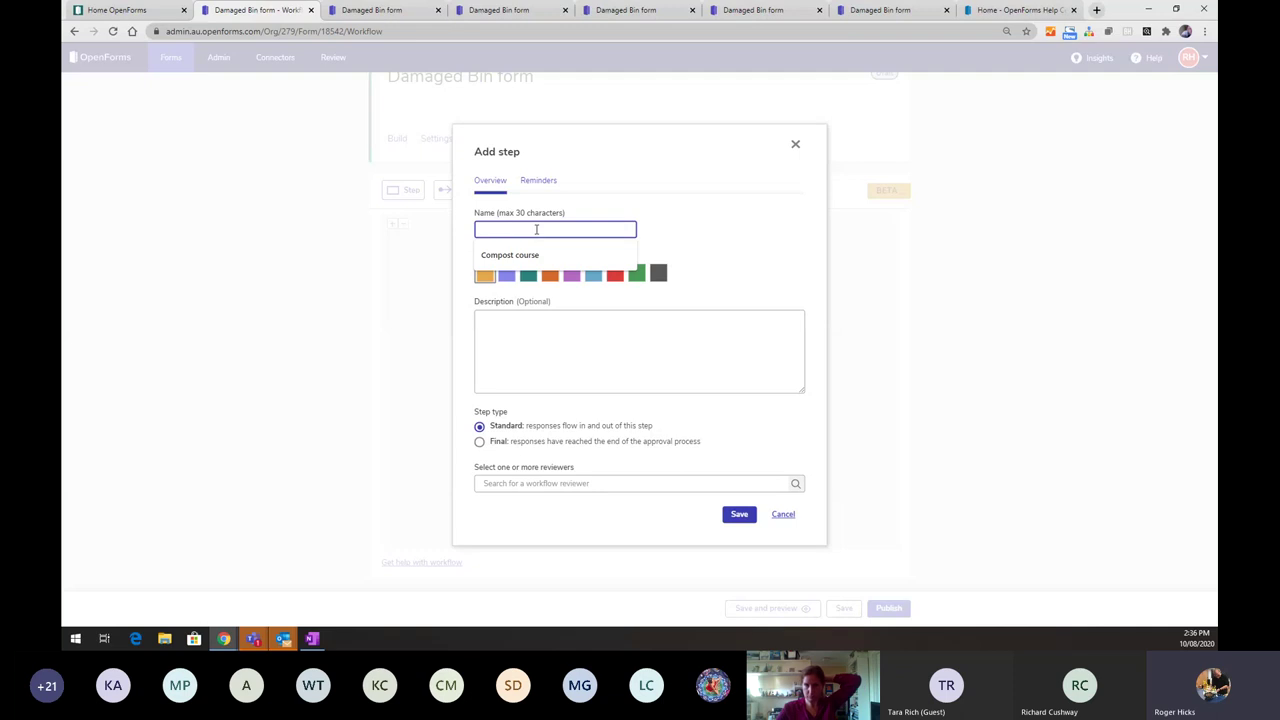
type("Assess")
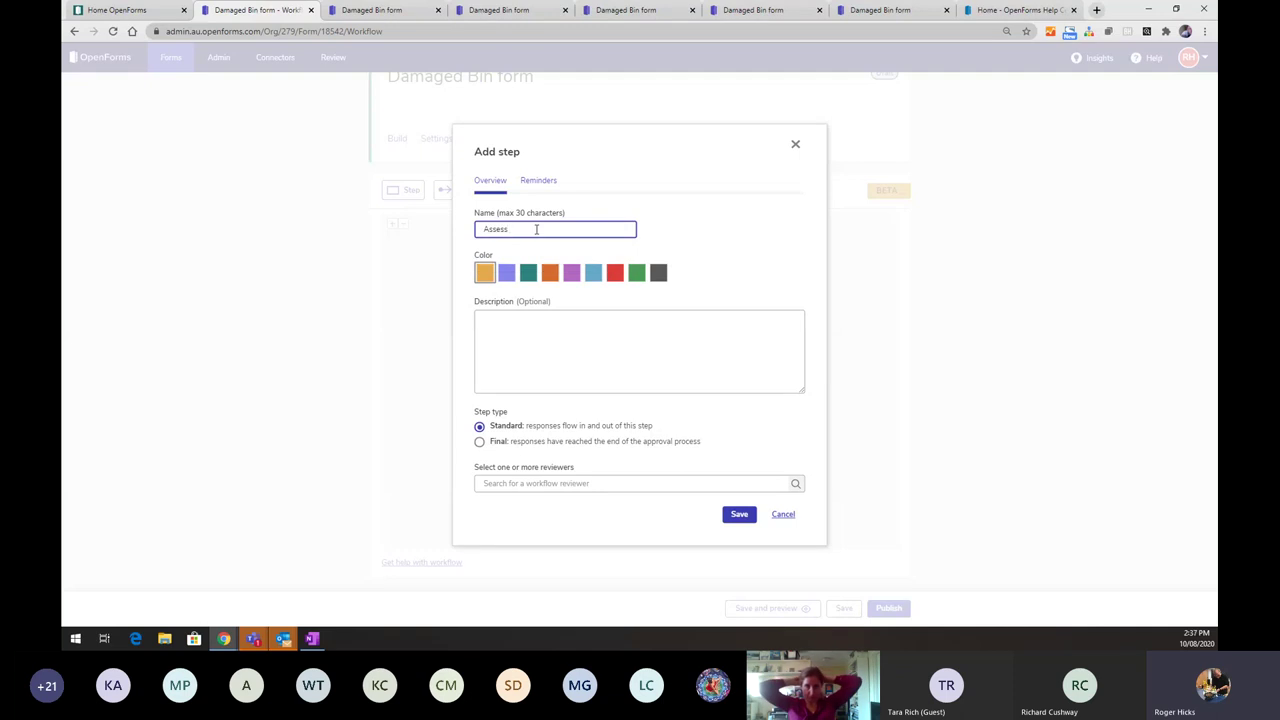
type(" da")
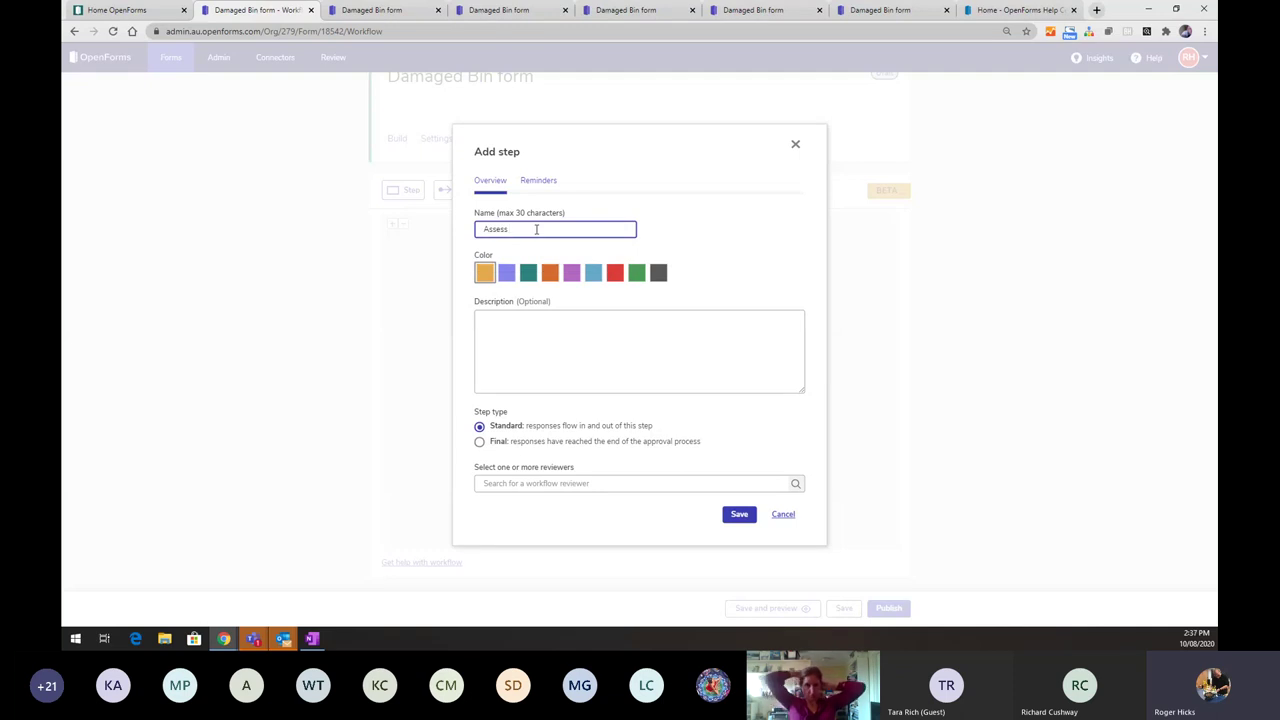
type("mage")
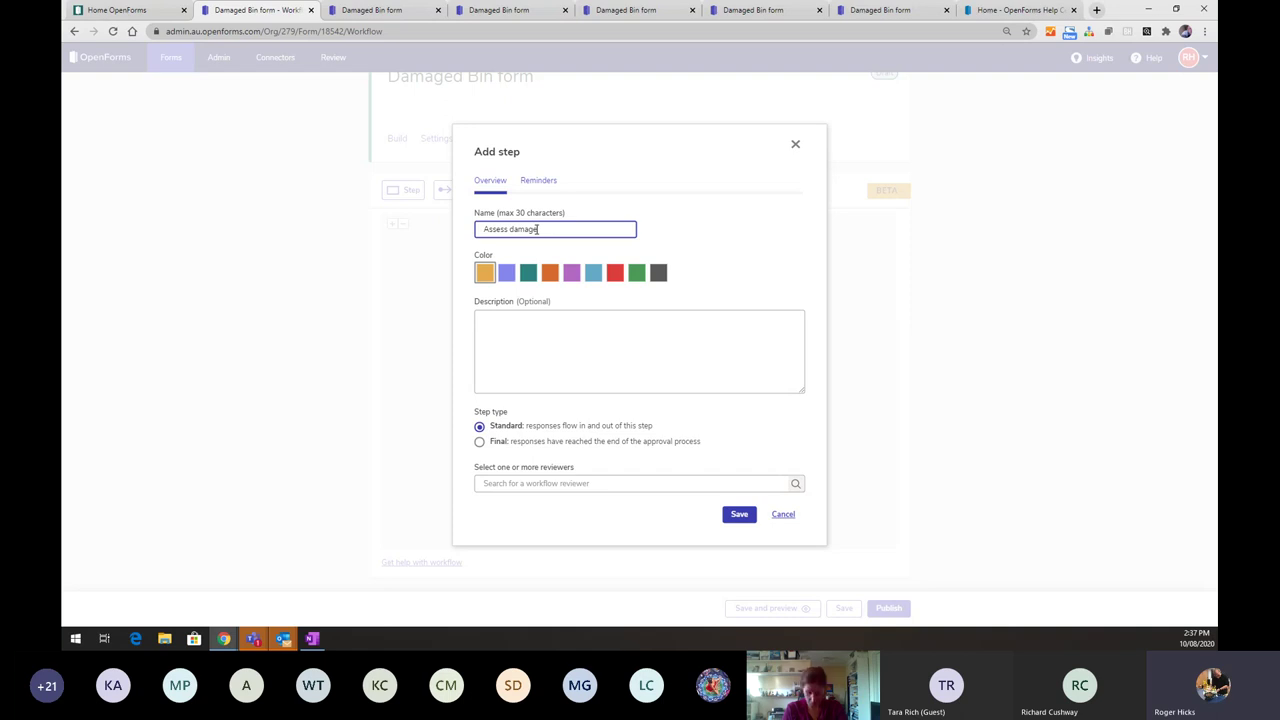
left_click(517, 340)
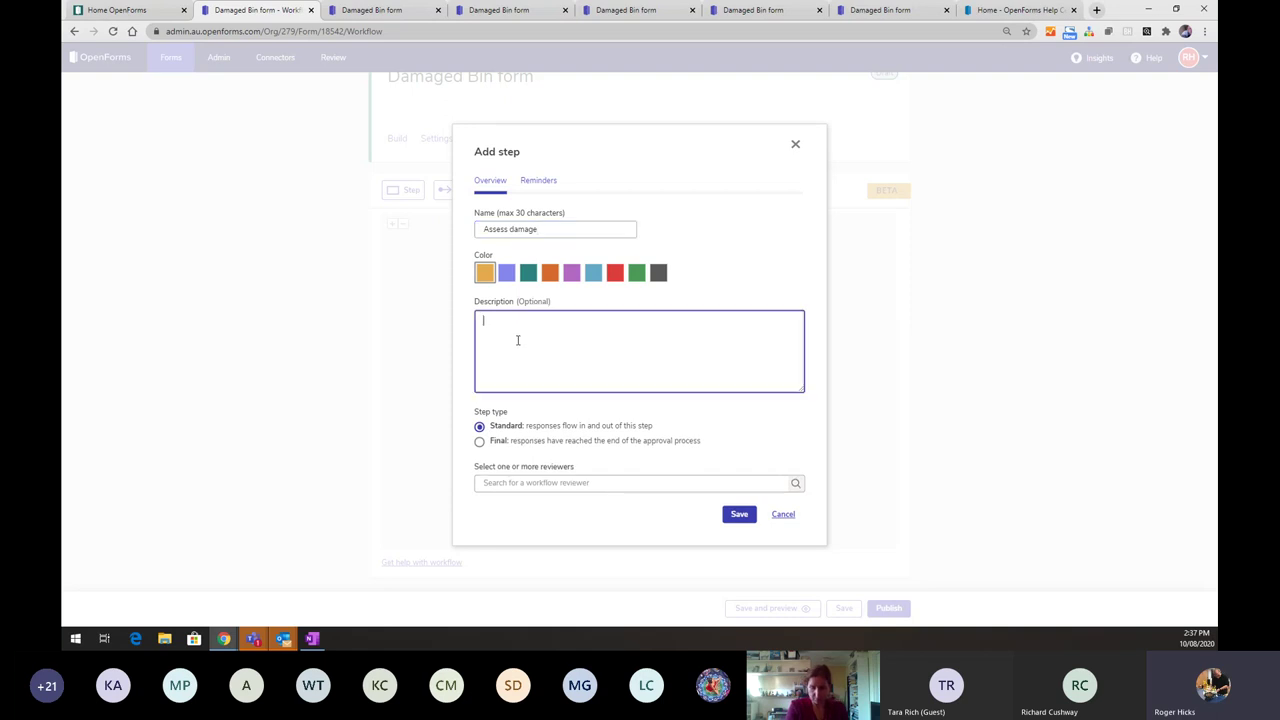
type("The")
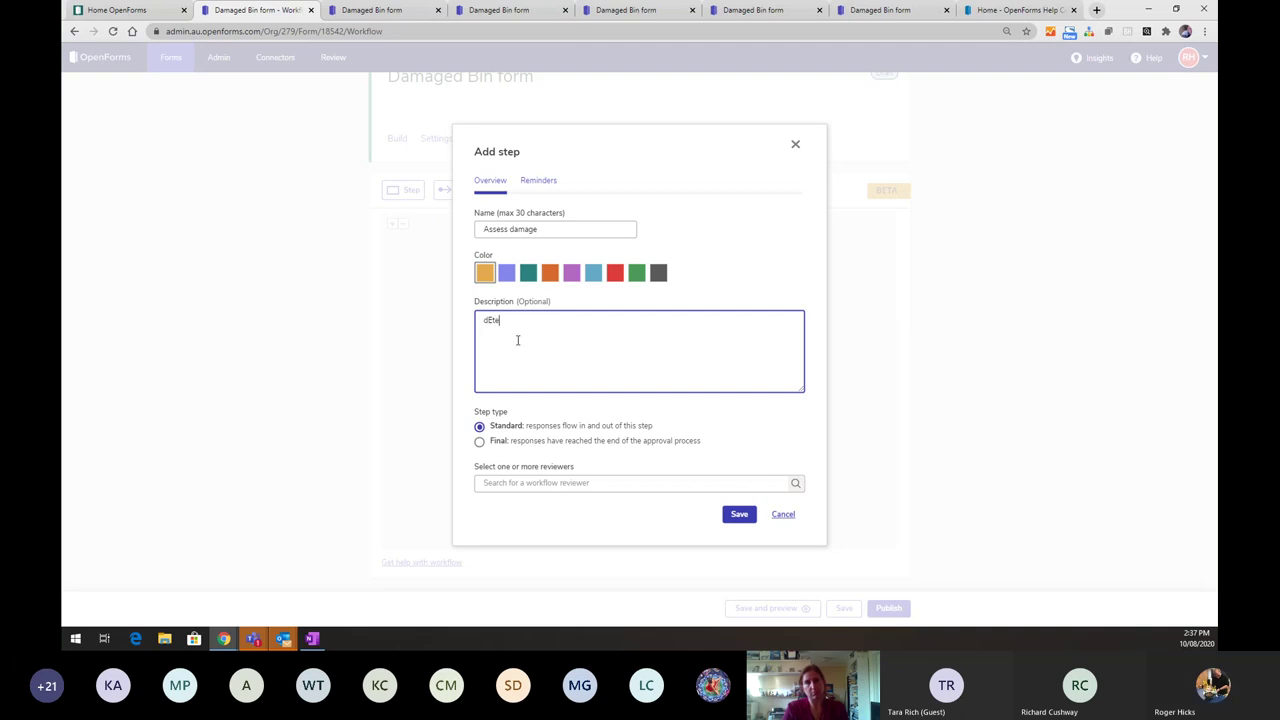
key("BackSpace")
key("BackSpace")
key("BackSpace")
type("Deter")
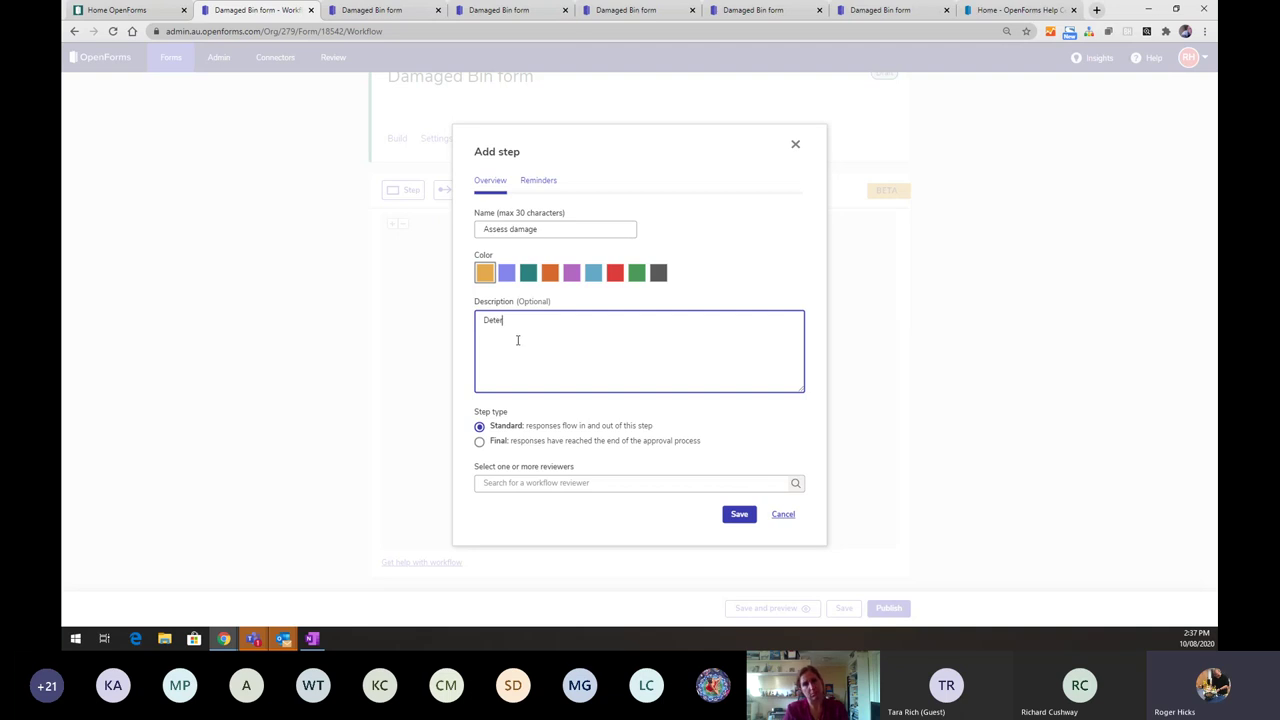
type("min")
key("BackSpace")
key("BackSpace")
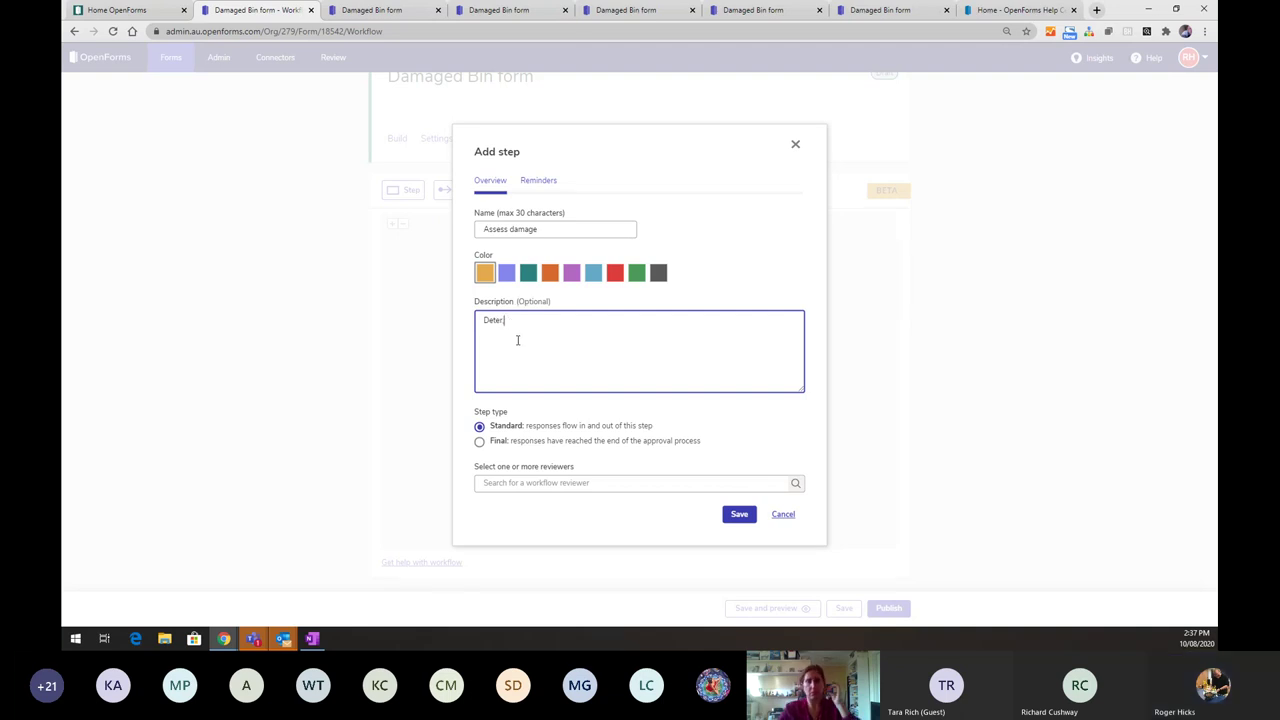
type("ine")
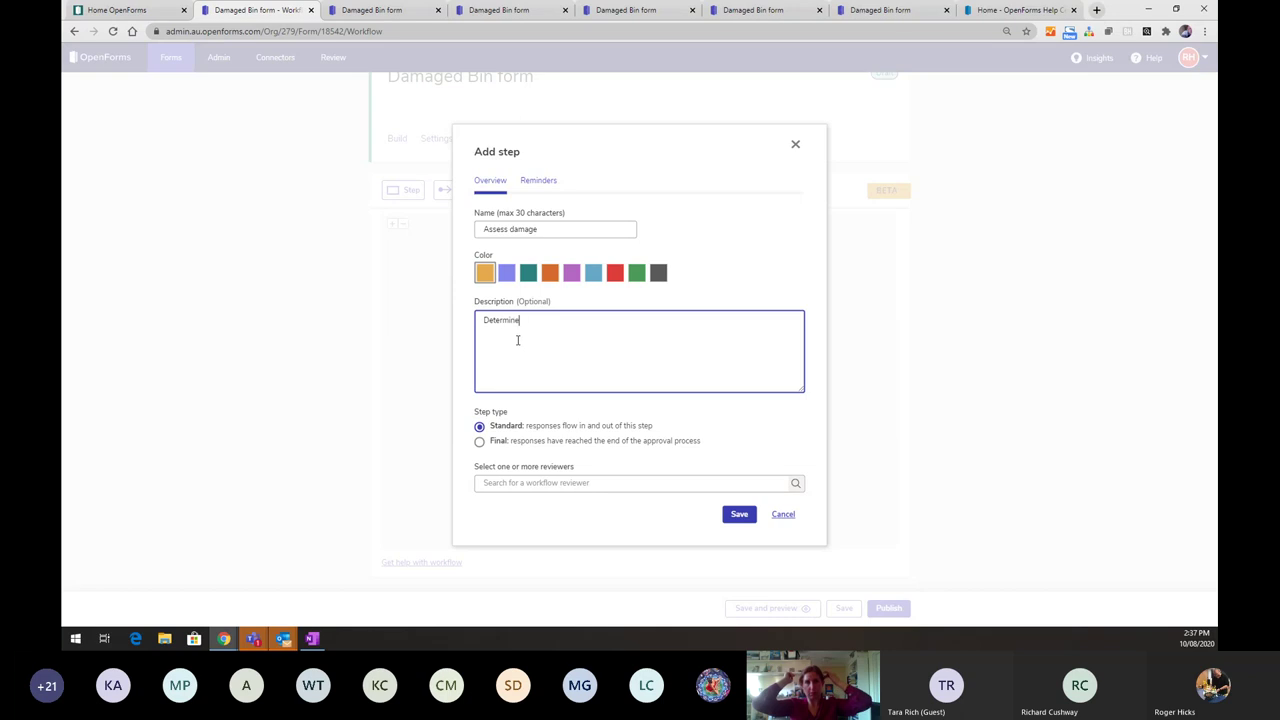
type(" timeframe and too")
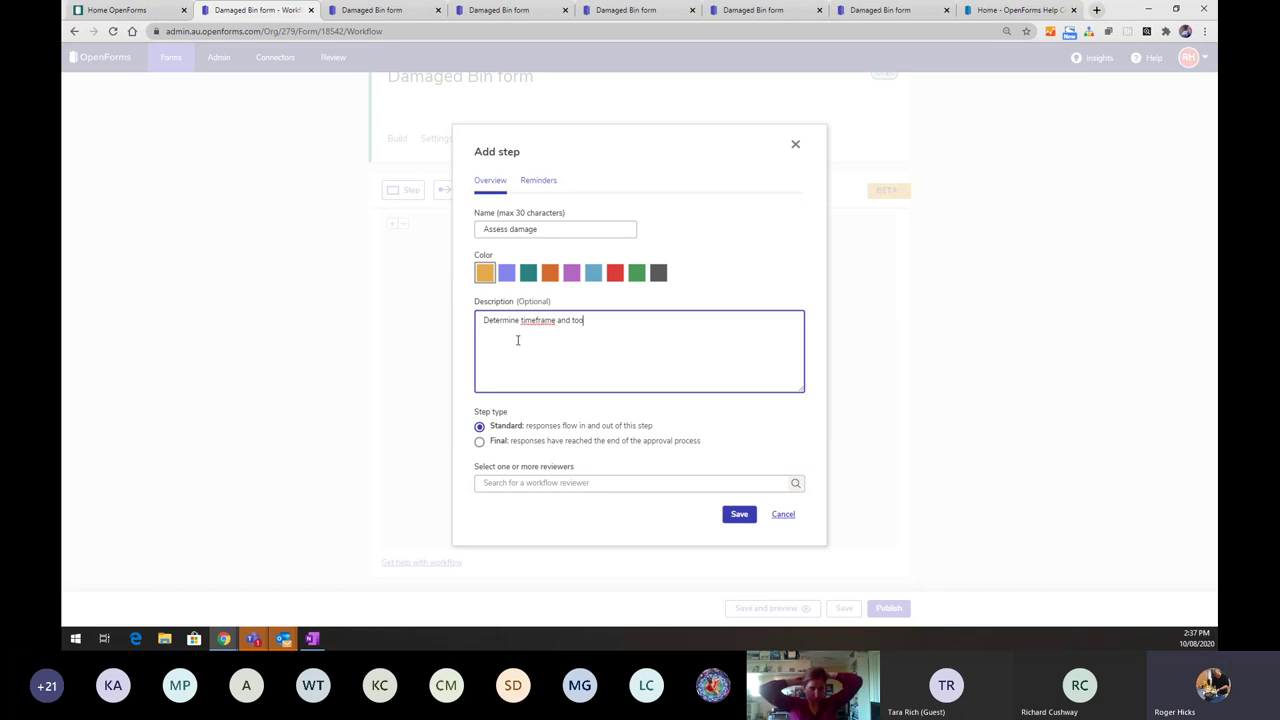
type("ls required")
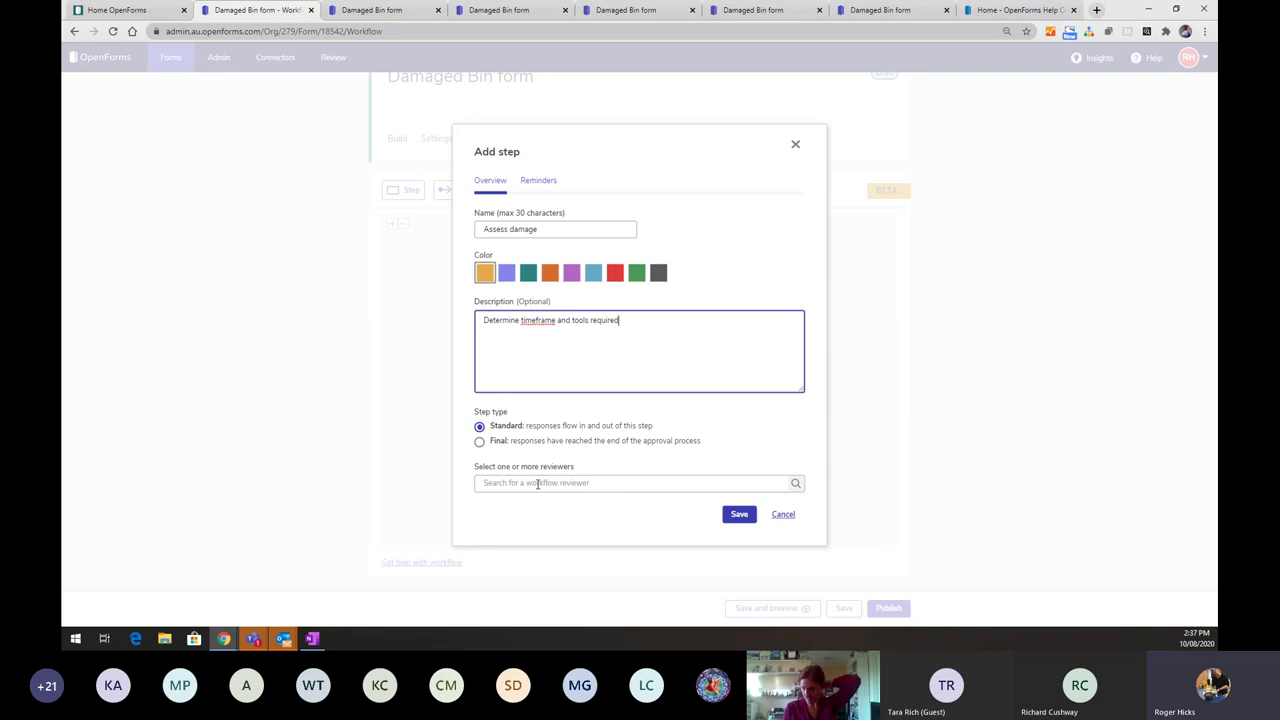
- Search the reviewers field with 'Ro' and assign the matching user as the step's reviewer
left_click(538, 483)
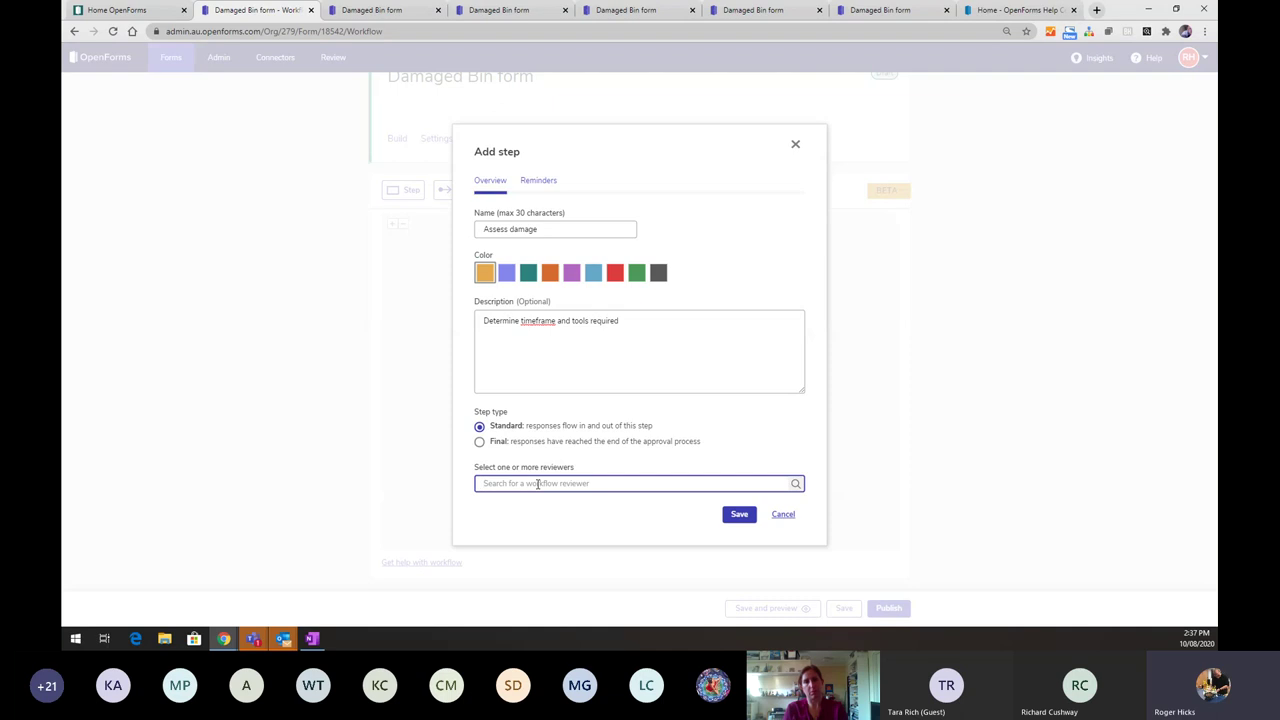
type("Rog")
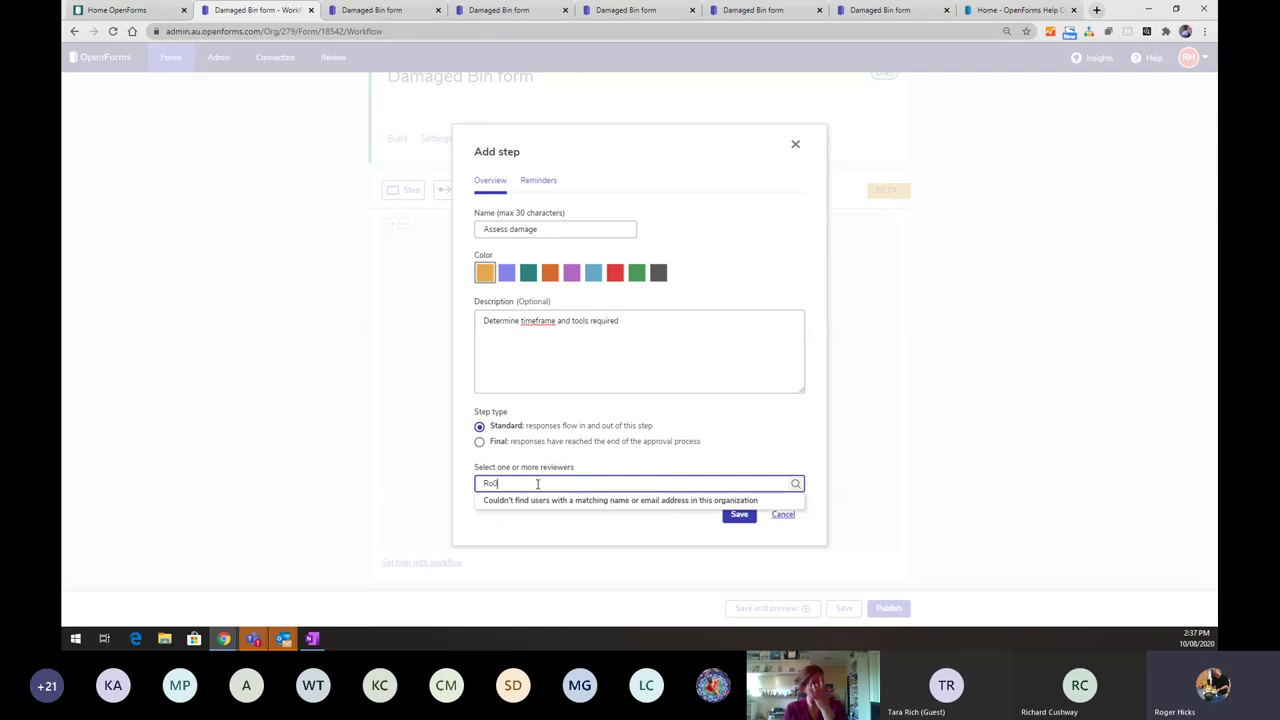
key("BackSpace")
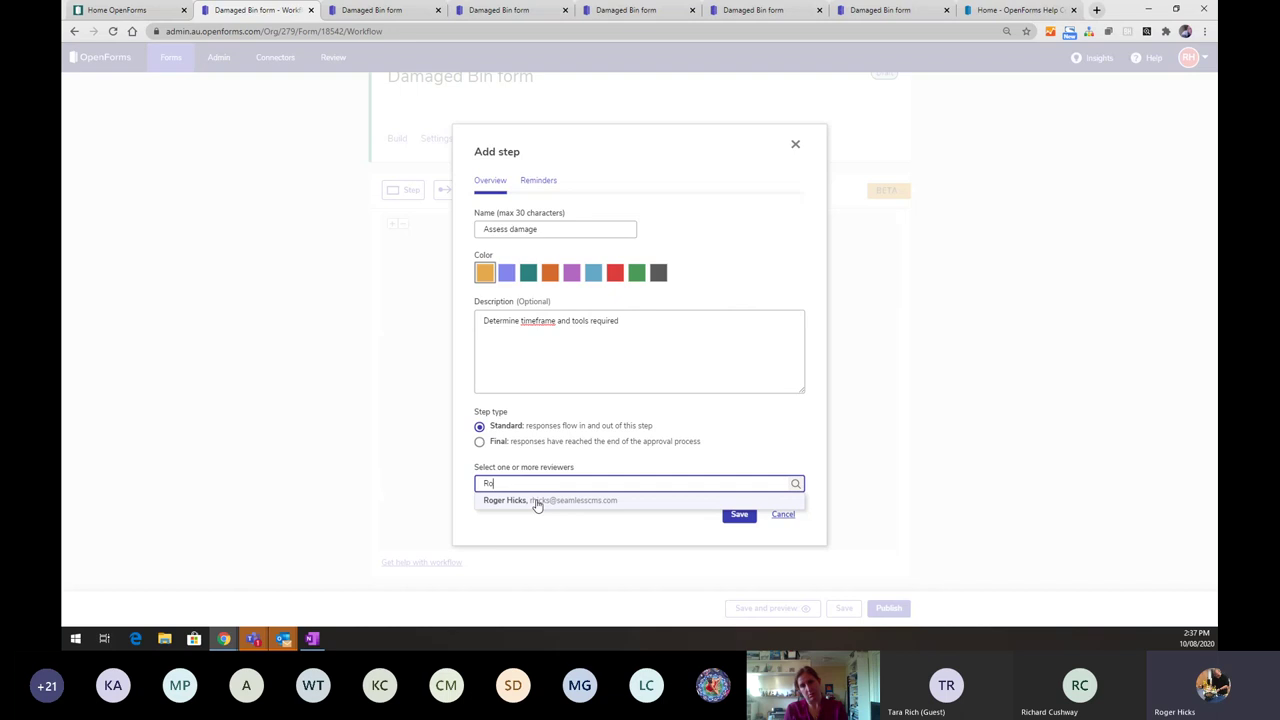
left_click(537, 501)
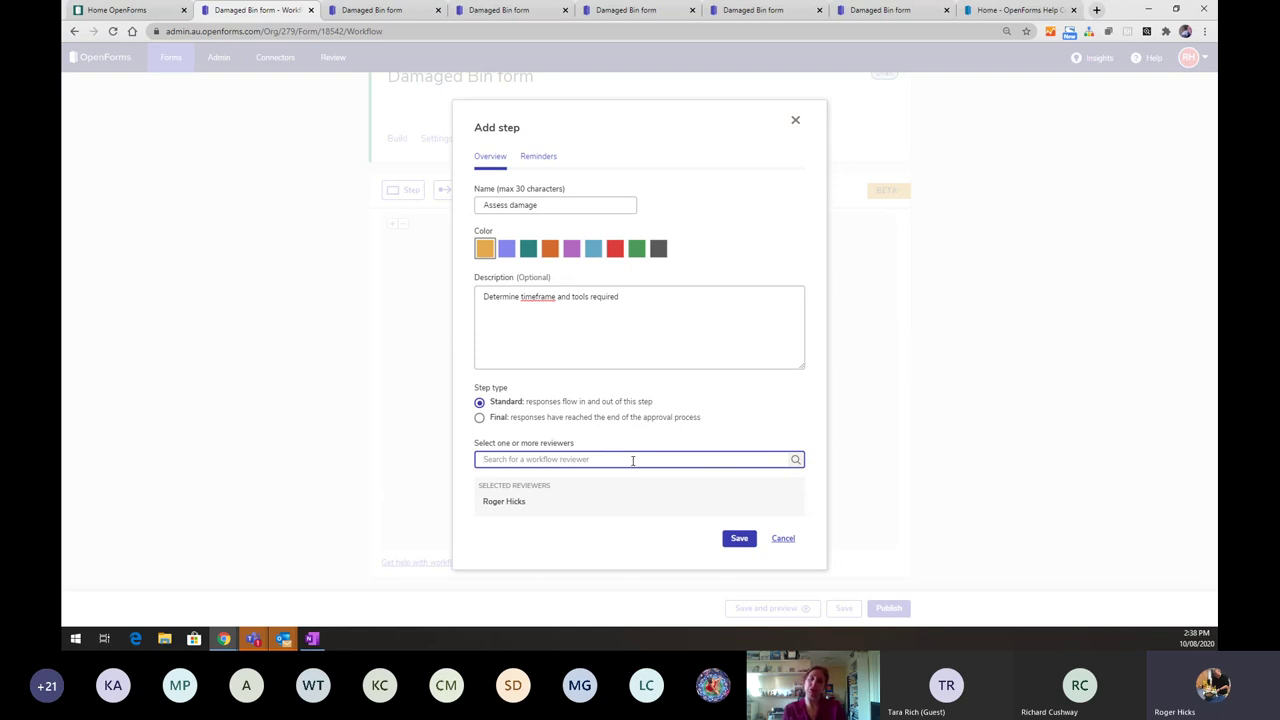
- Save the Assess damage step with no reminder, discarding the reminder that was started
left_click(533, 160)
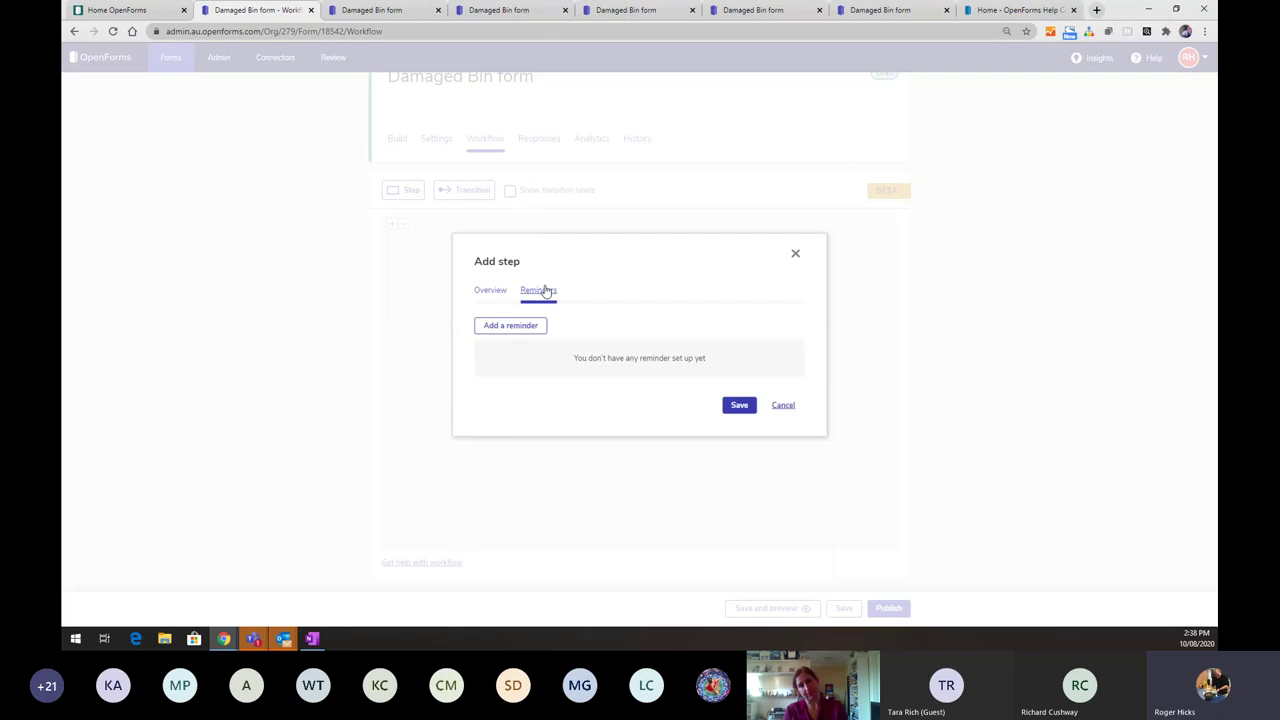
left_click(529, 326)
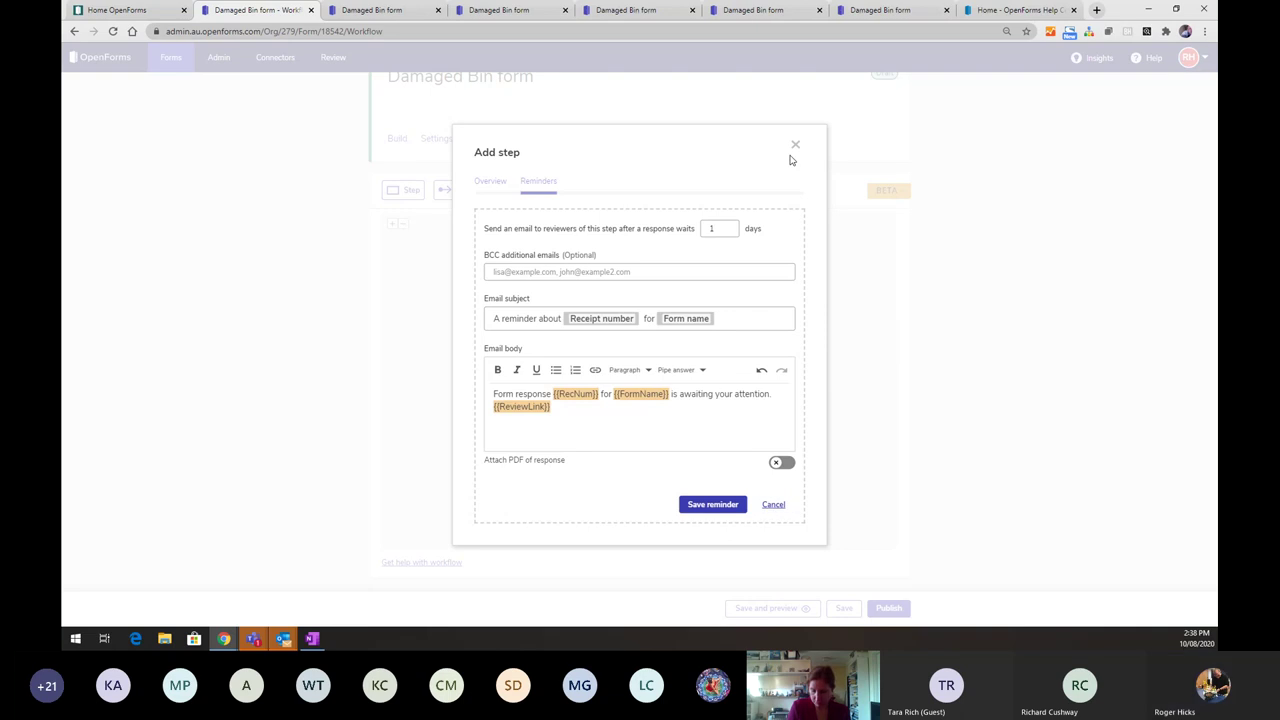
left_click(773, 512)
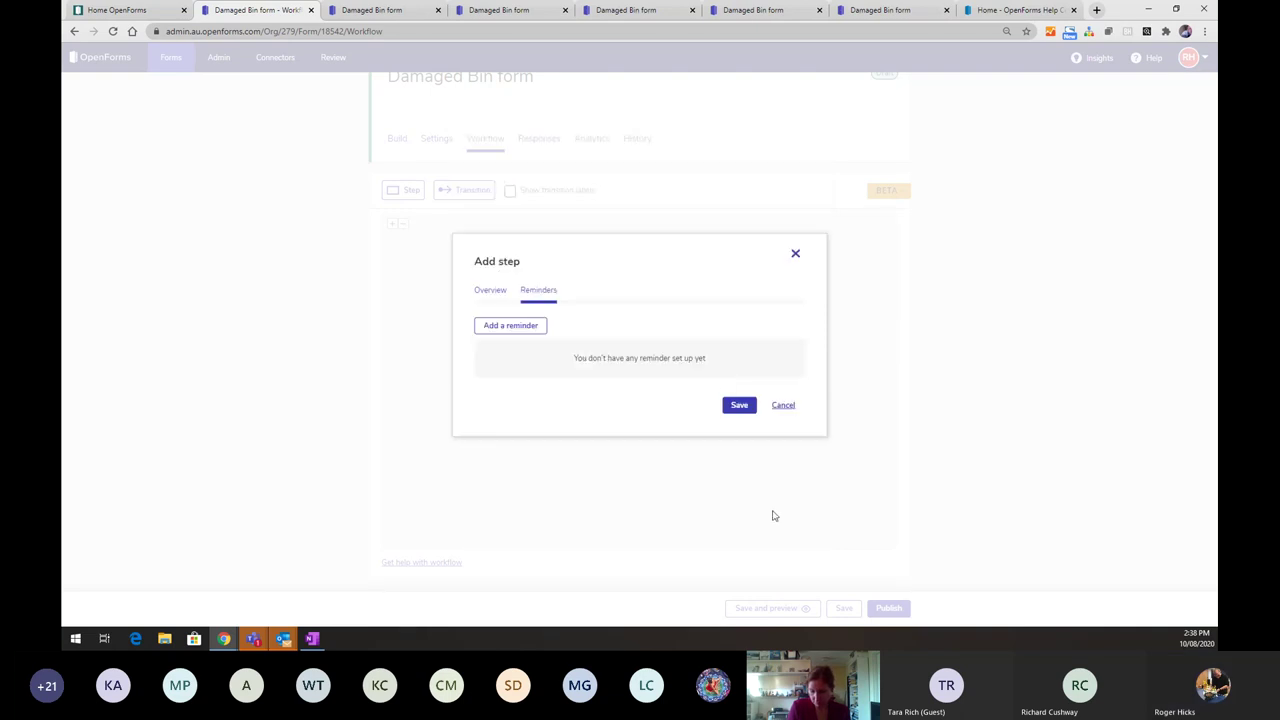
left_click(488, 291)
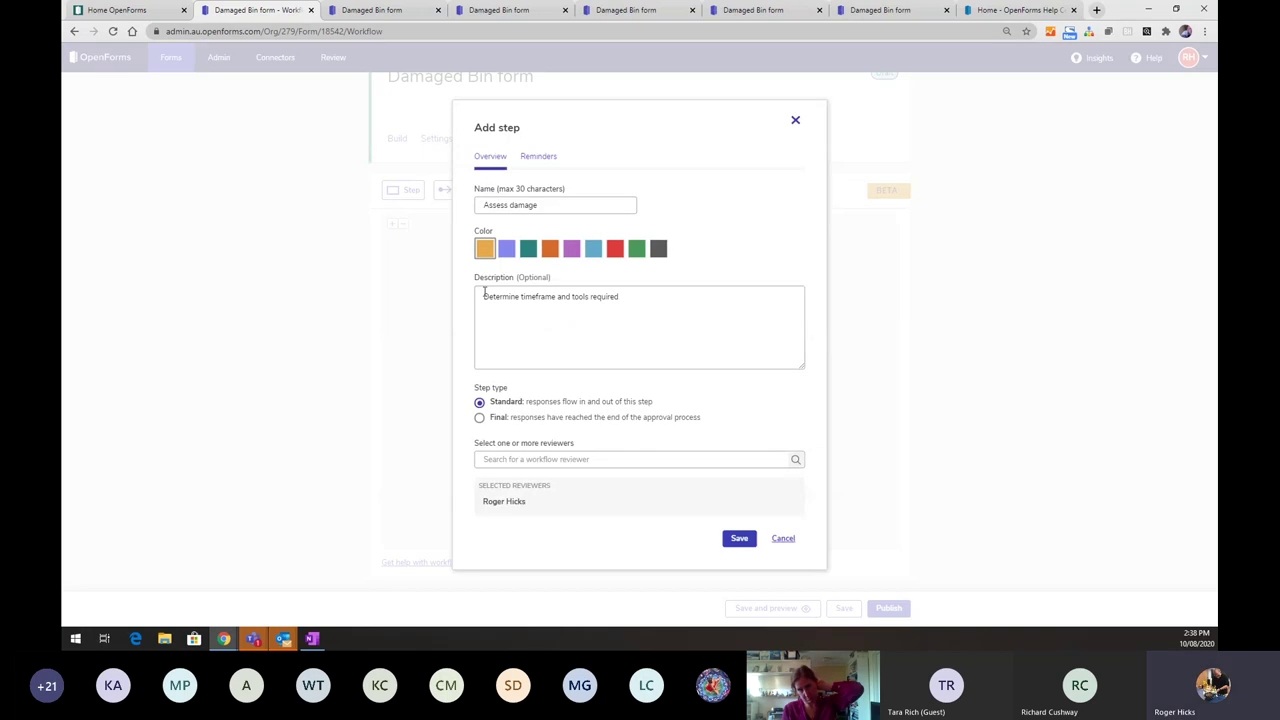
left_click(740, 538)
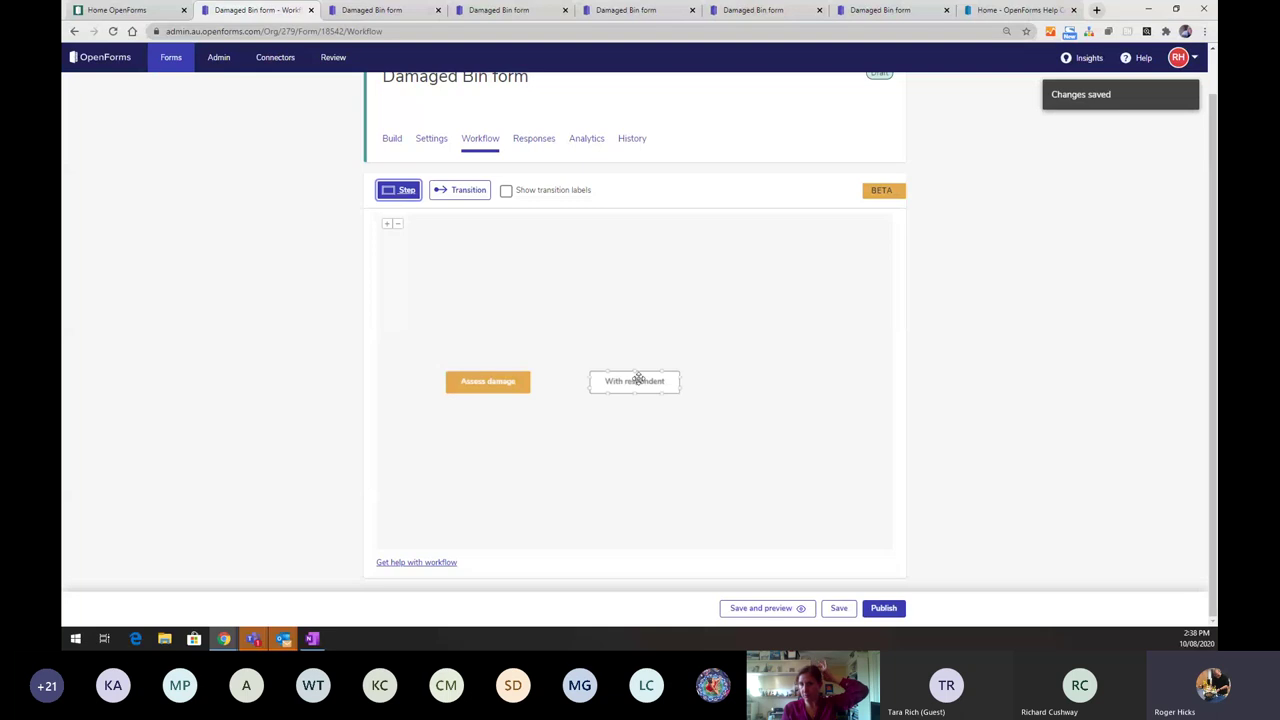
- Move With respondent to the top of the canvas and place Assess damage below it, then deselect
left_click_drag(634, 377, 623, 267)
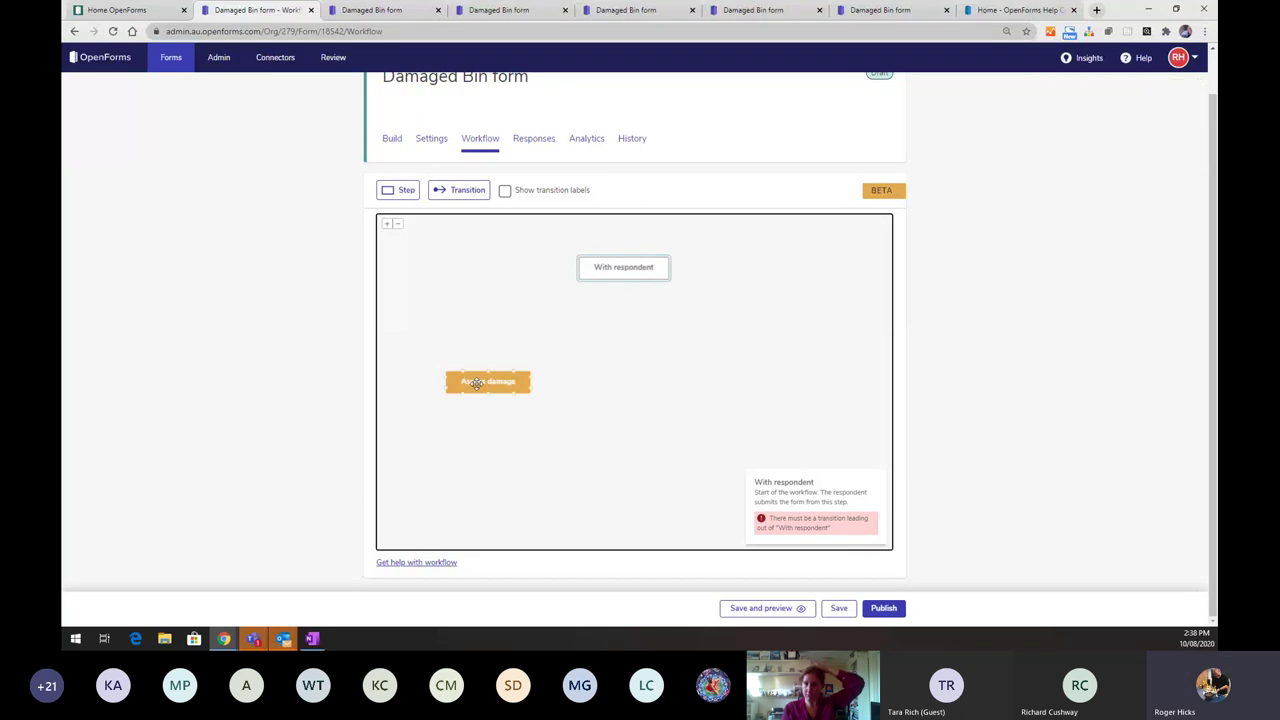
left_click_drag(477, 383, 523, 340)
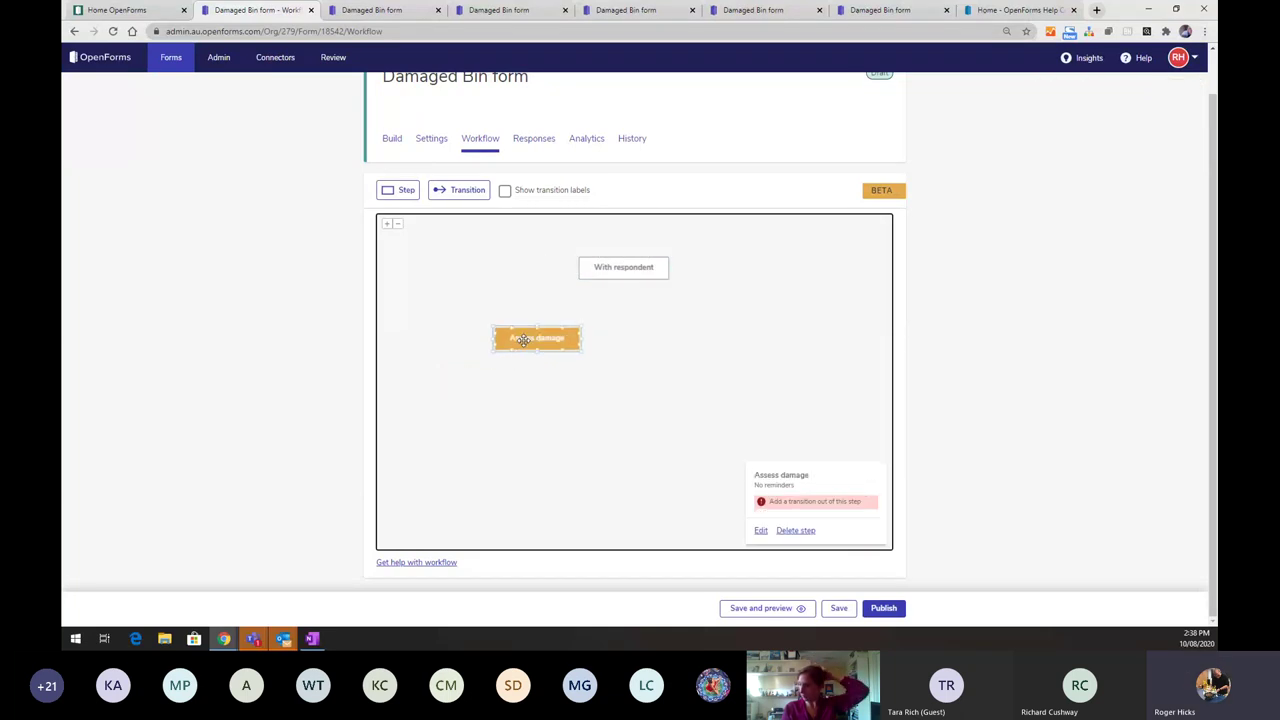
left_click(612, 428)
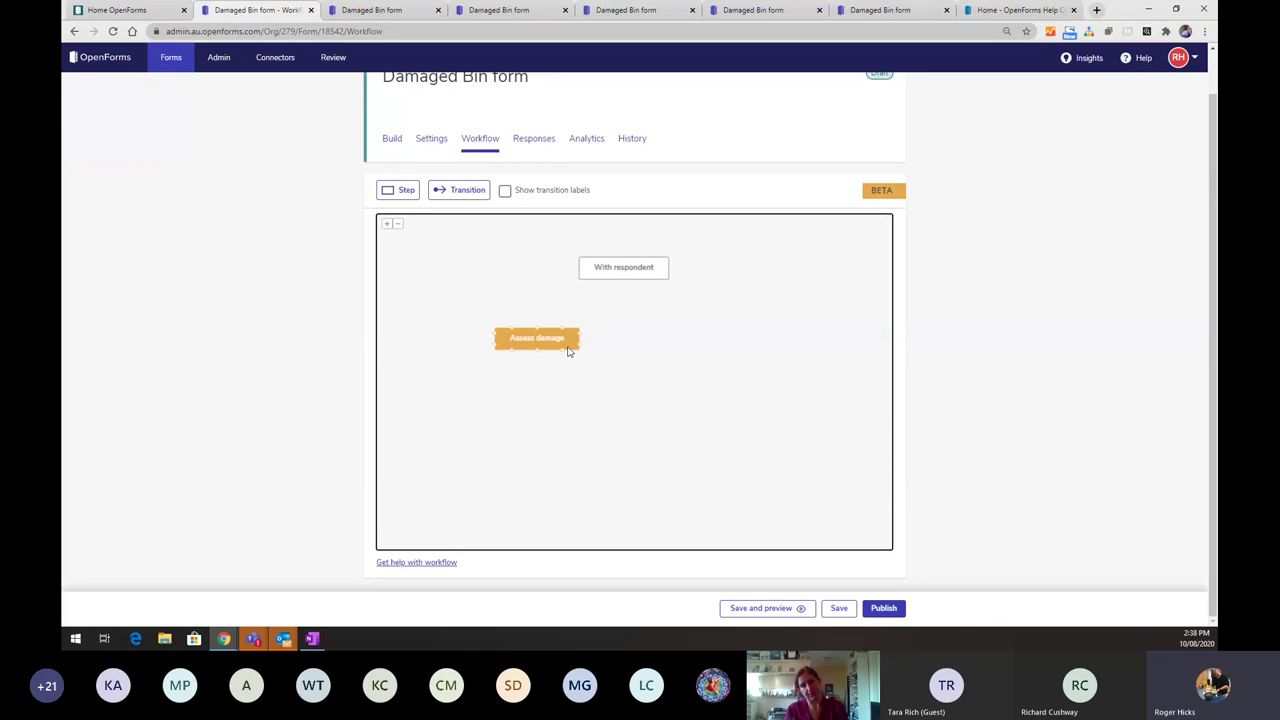
- Create a 'Review supporting documents' step with an assigned reviewer and place it right of Assess damage
left_click(399, 195)
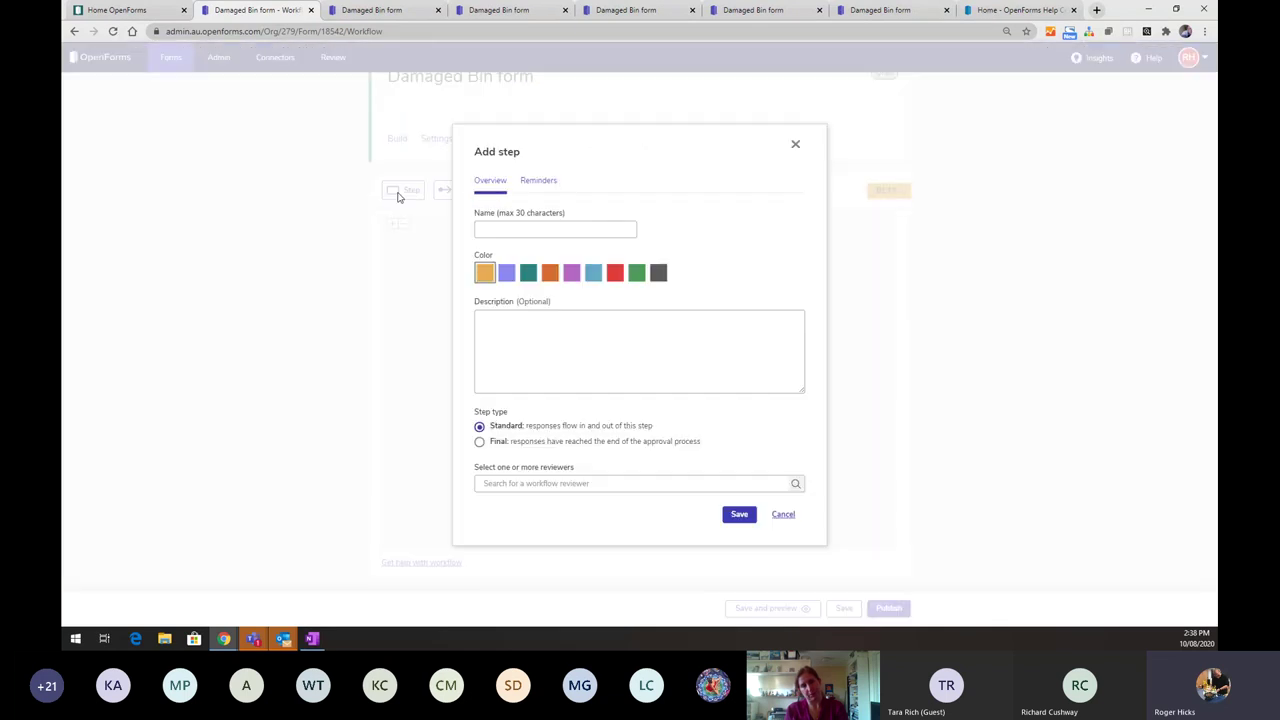
left_click(546, 230)
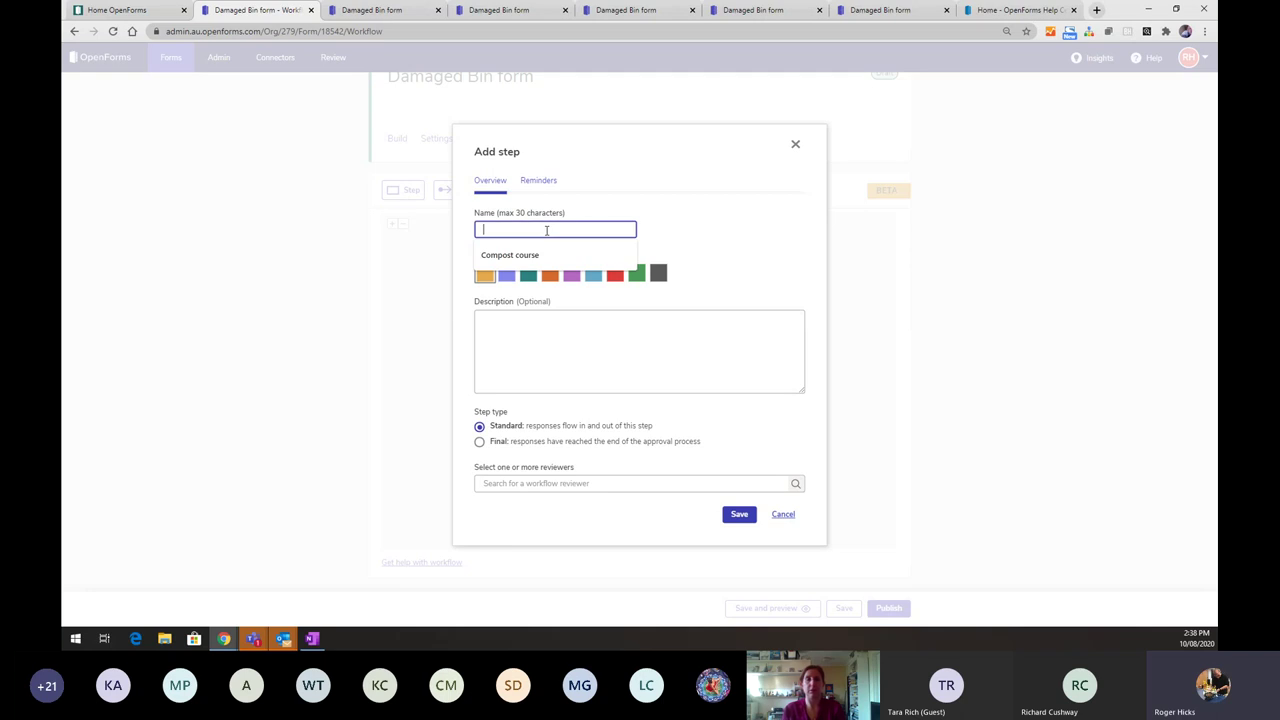
type("Review ")
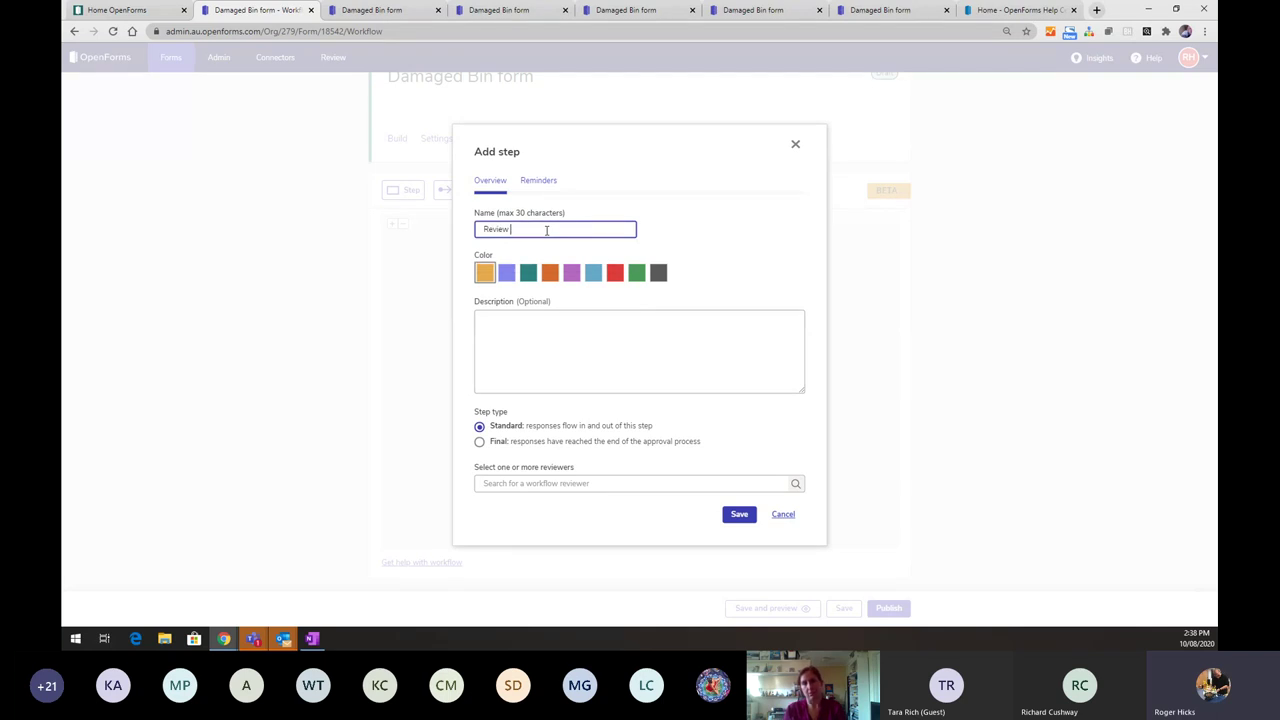
type("supporting documents")
left_click(525, 484)
type("r")
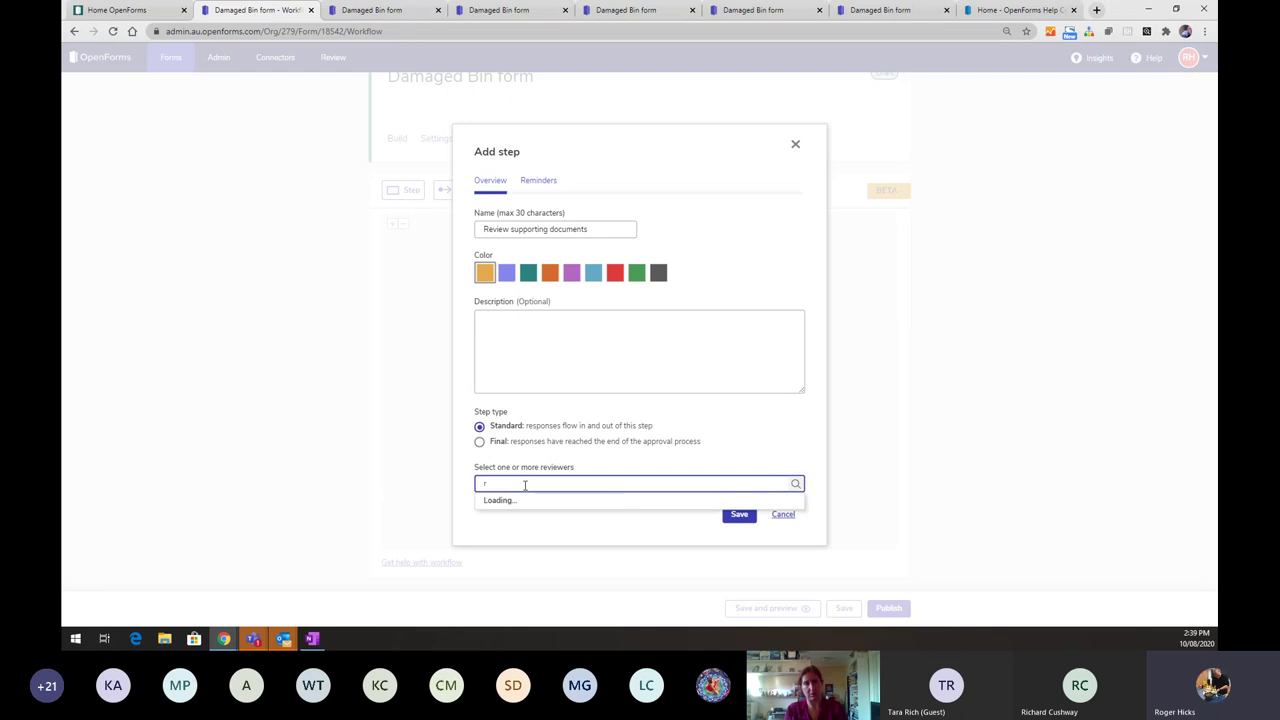
type("o")
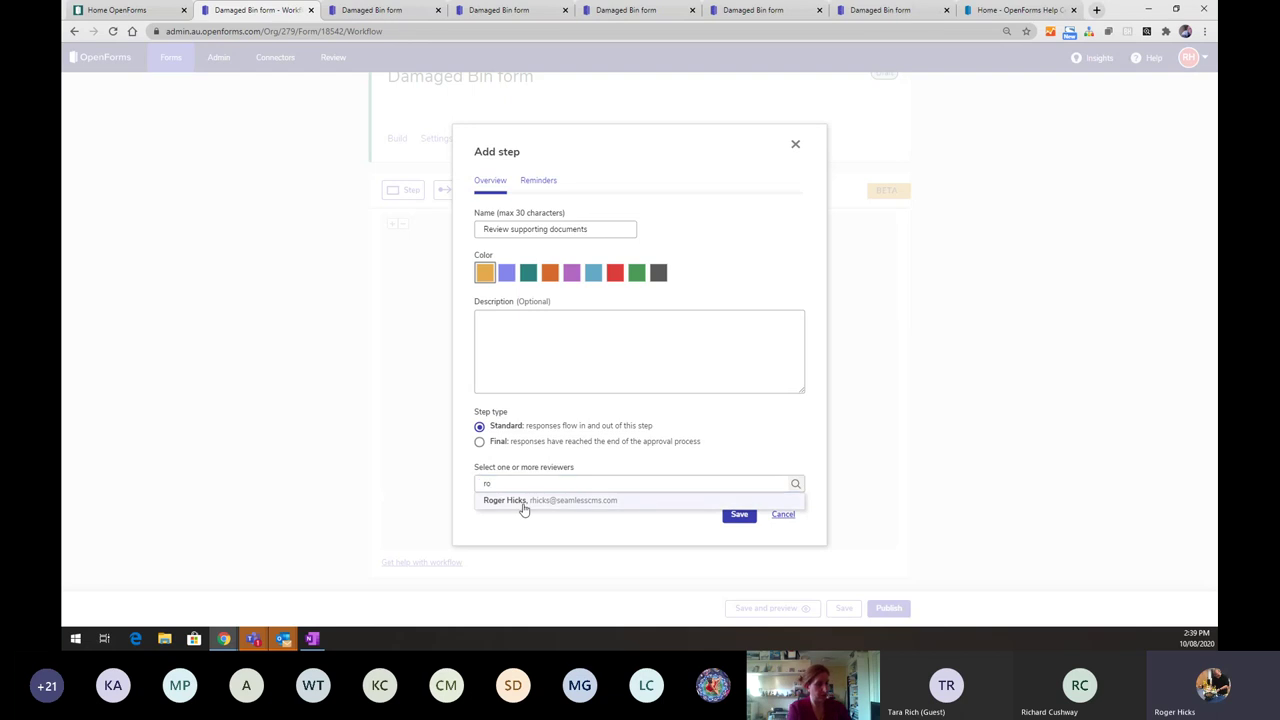
left_click(522, 500)
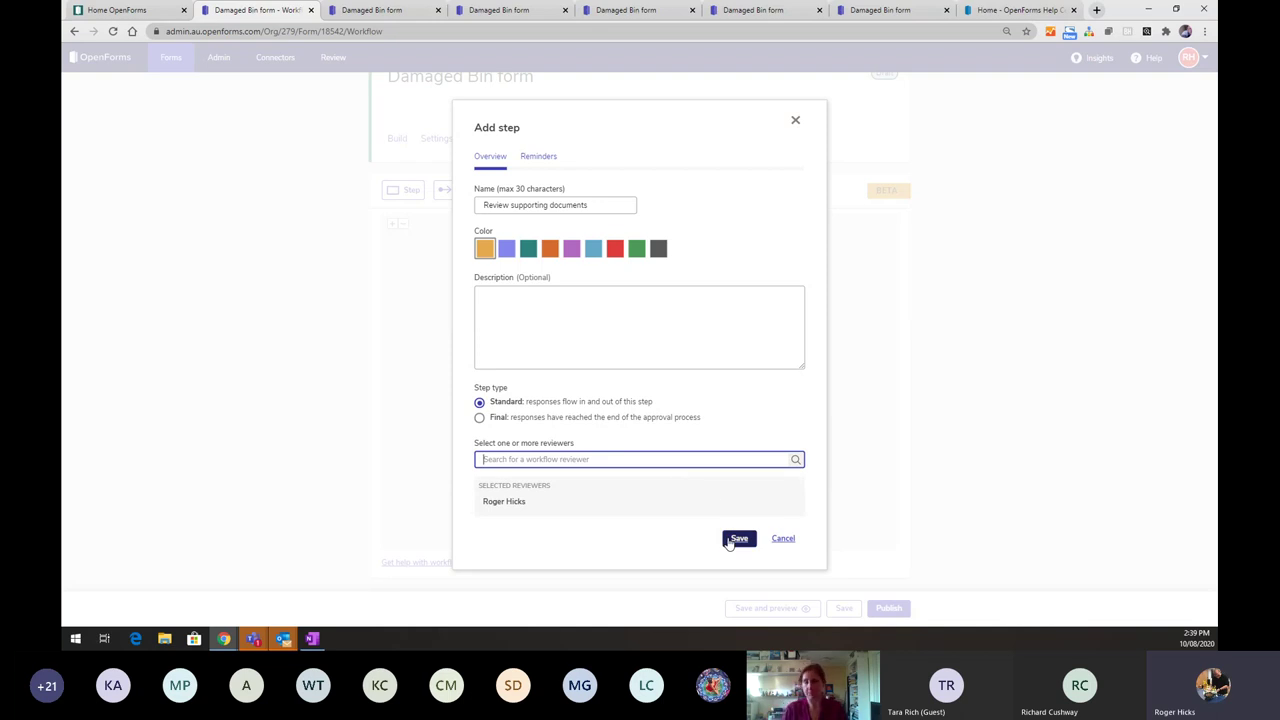
left_click(737, 539)
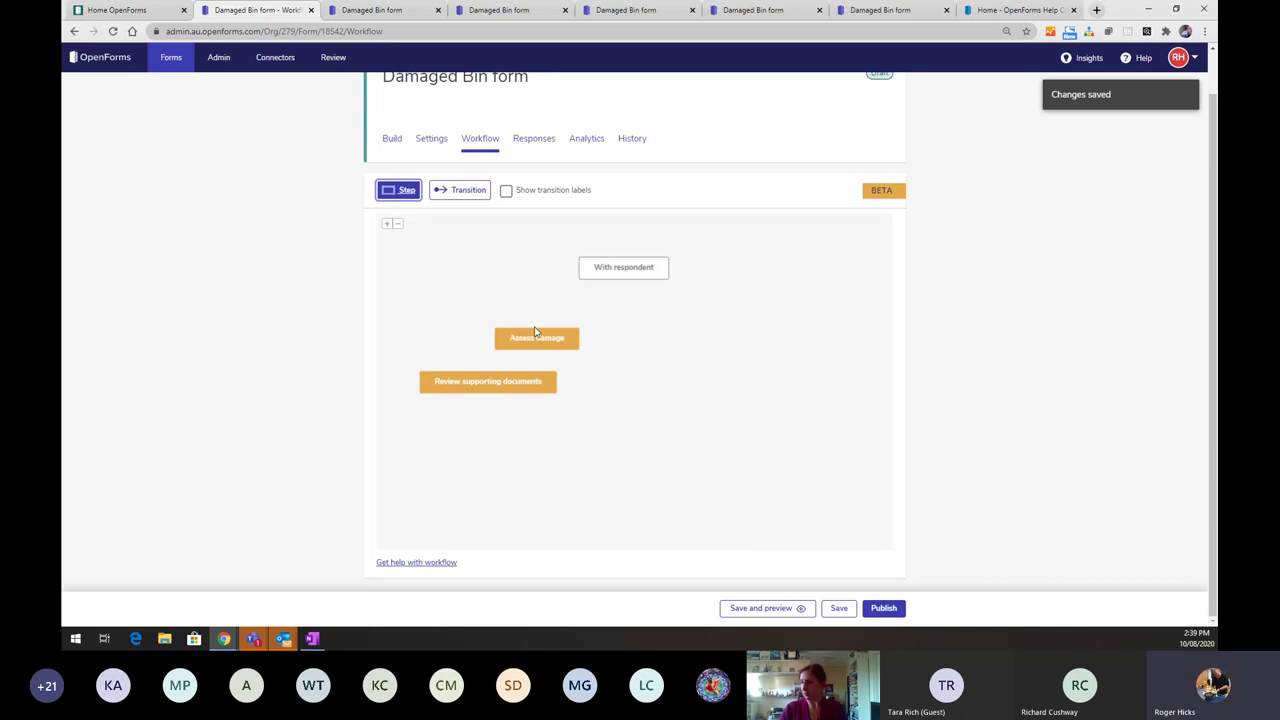
left_click_drag(533, 338, 528, 339)
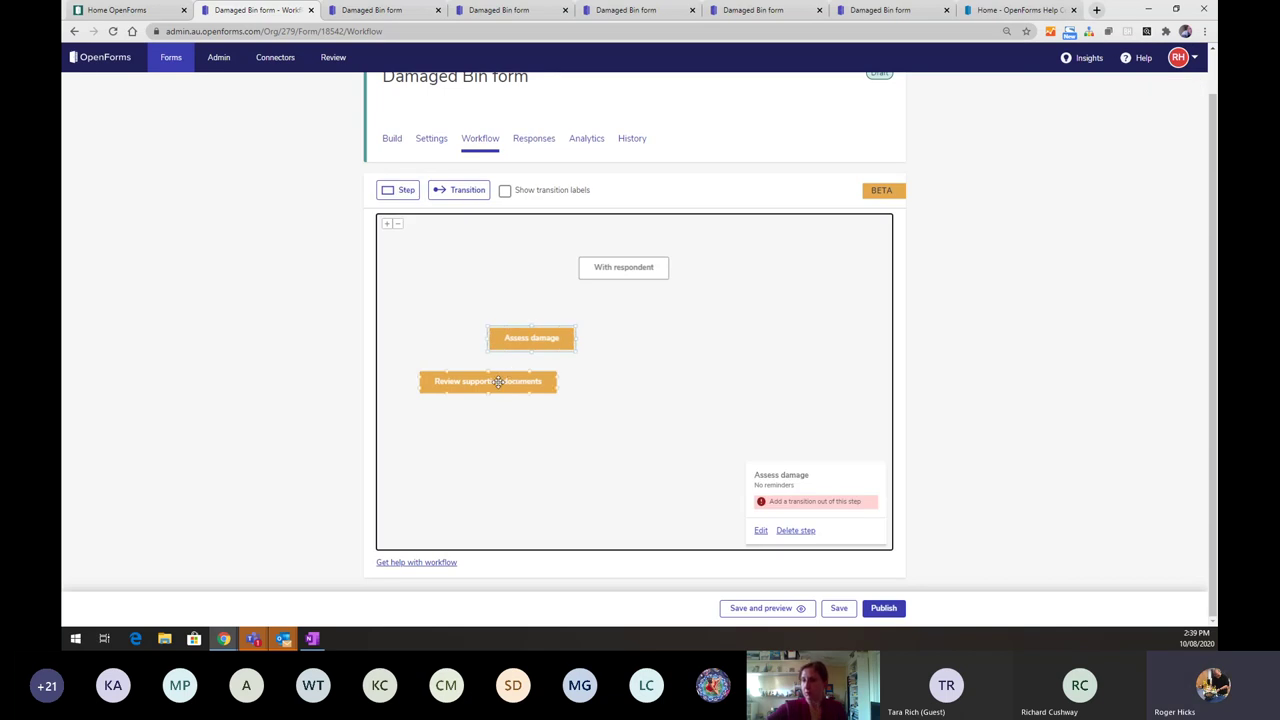
left_click_drag(497, 381, 741, 343)
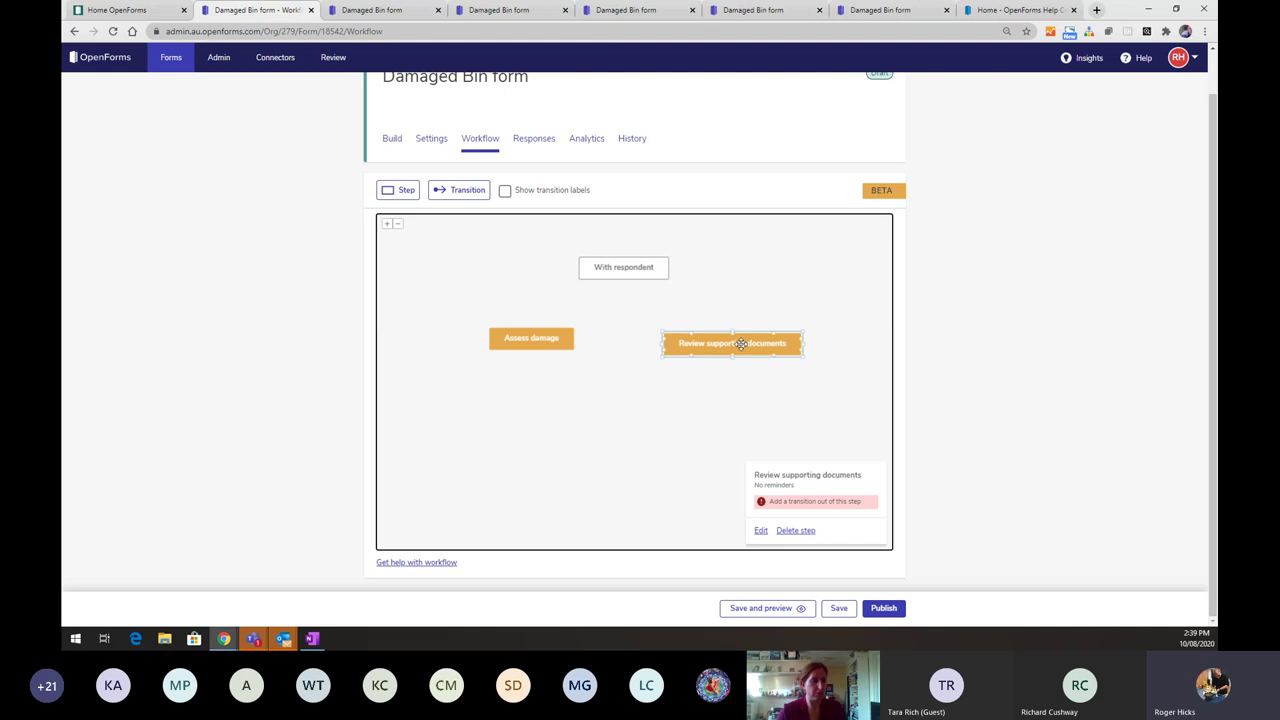
- Save a new green, final-type workflow step named 'Bin repair booked'
left_click(405, 190)
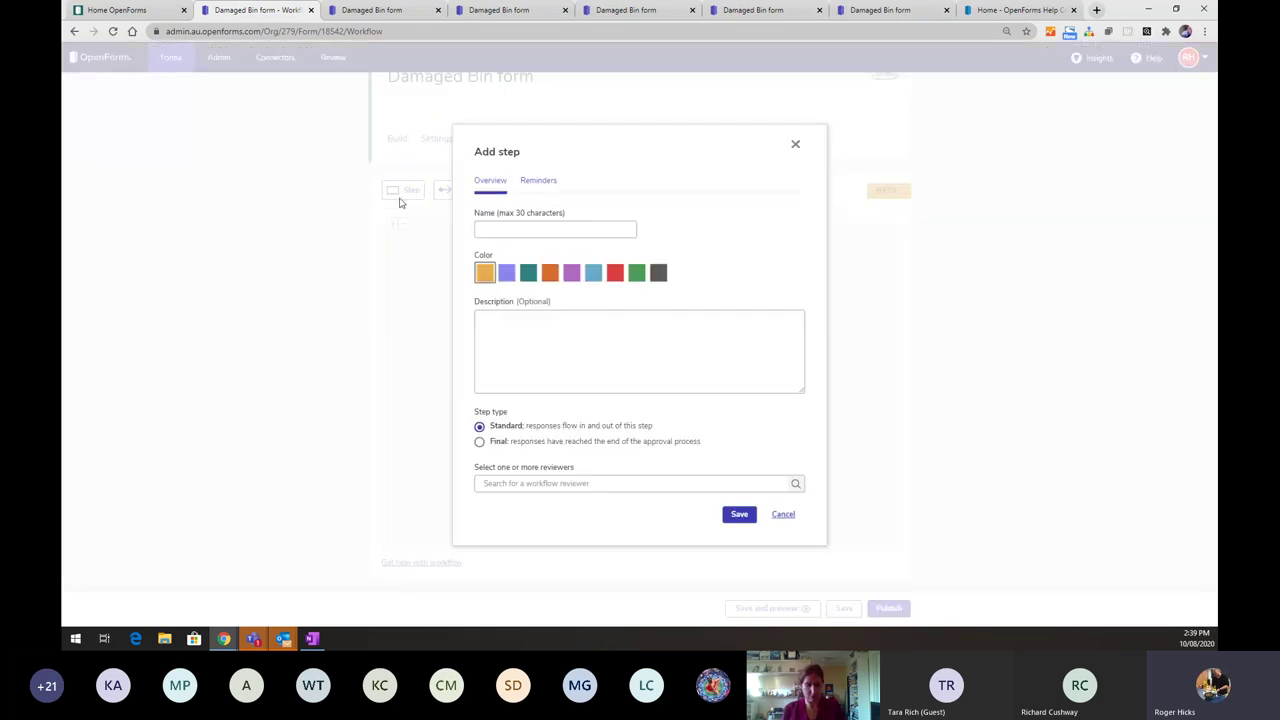
left_click(532, 229)
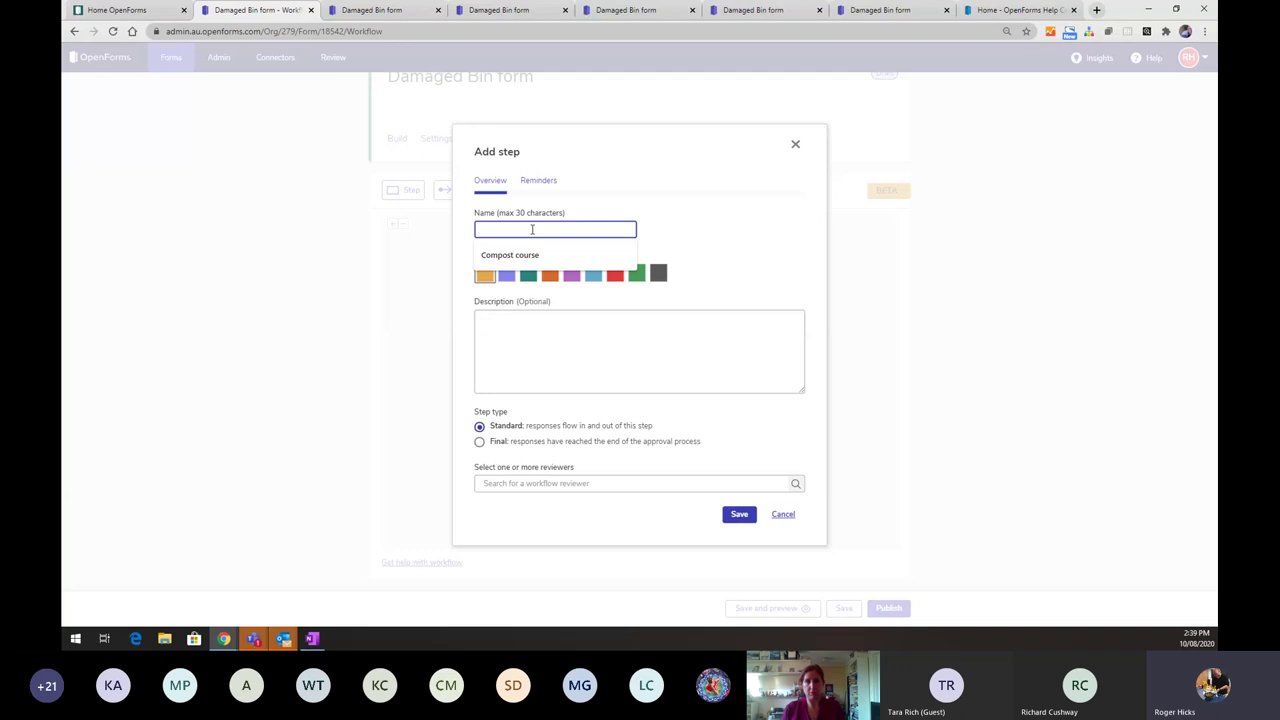
type("Bin re")
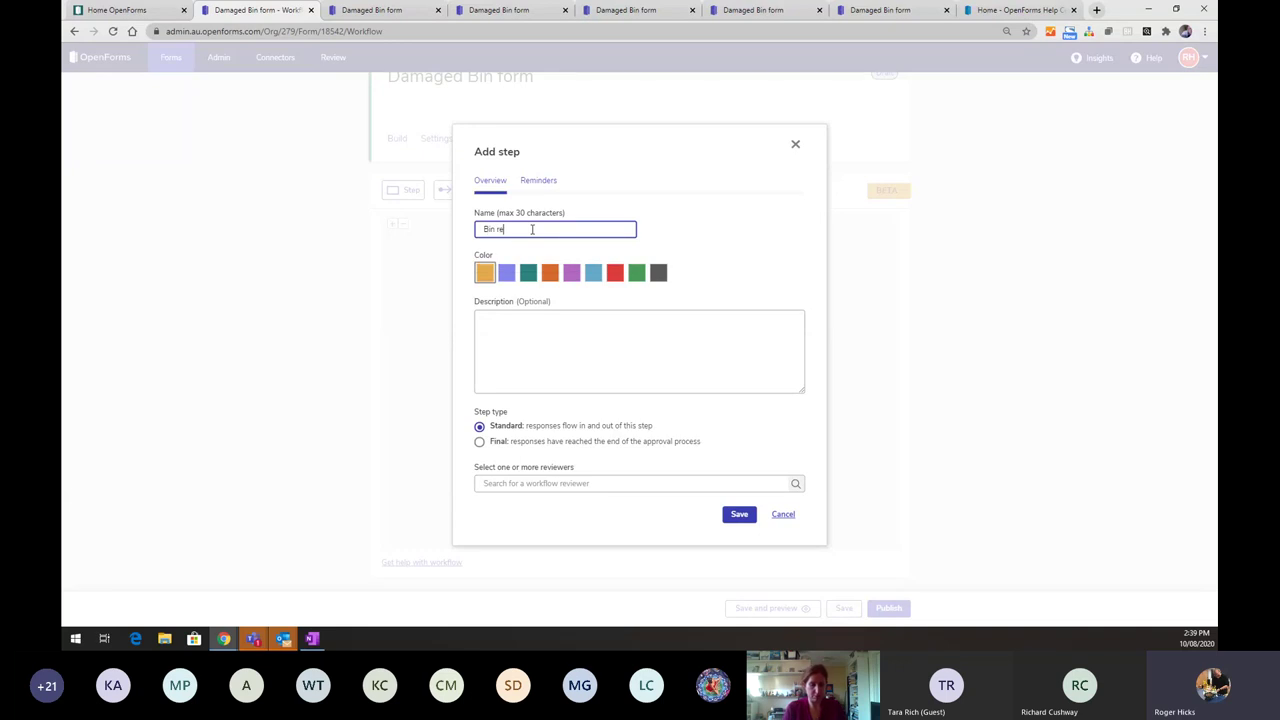
type("pai")
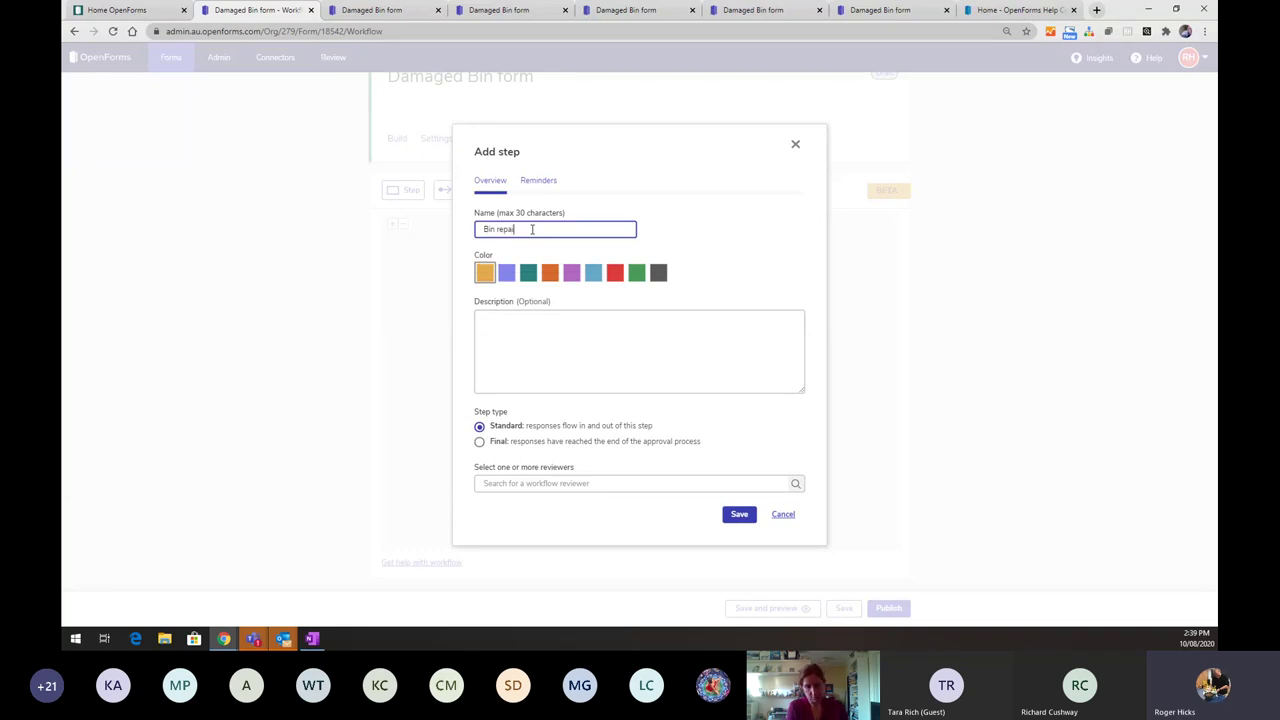
type("r booked")
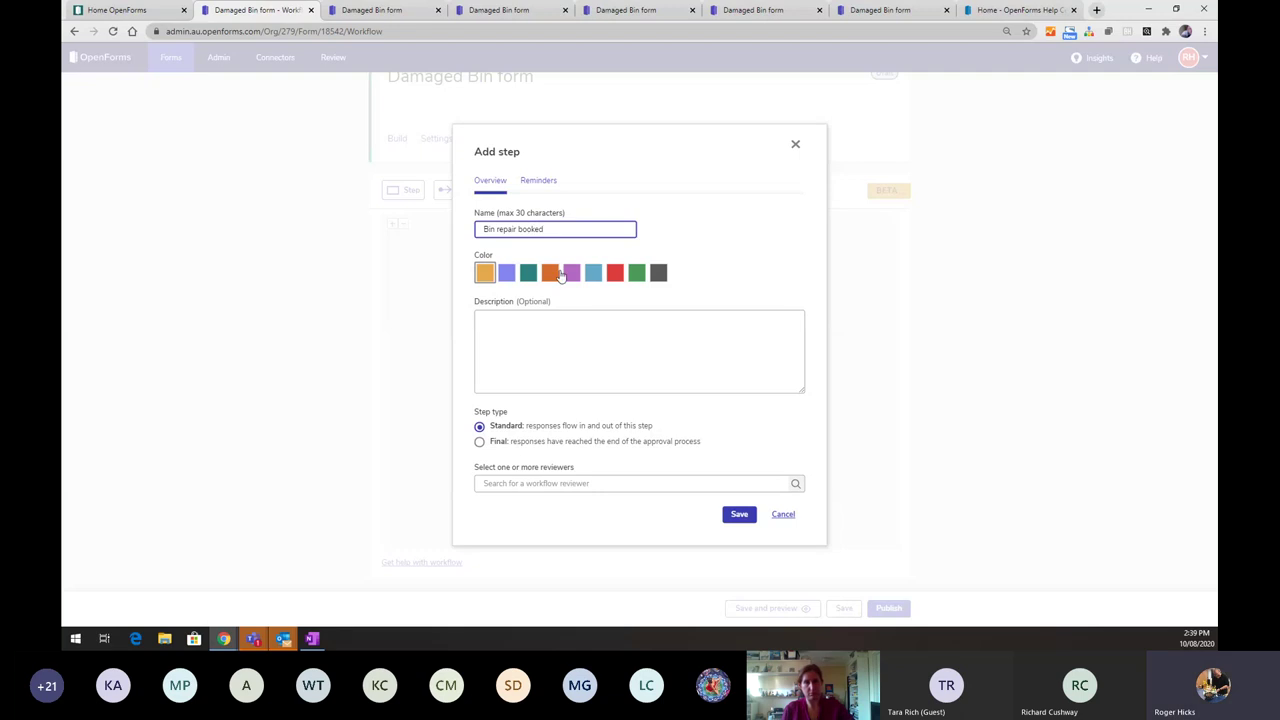
left_click(638, 273)
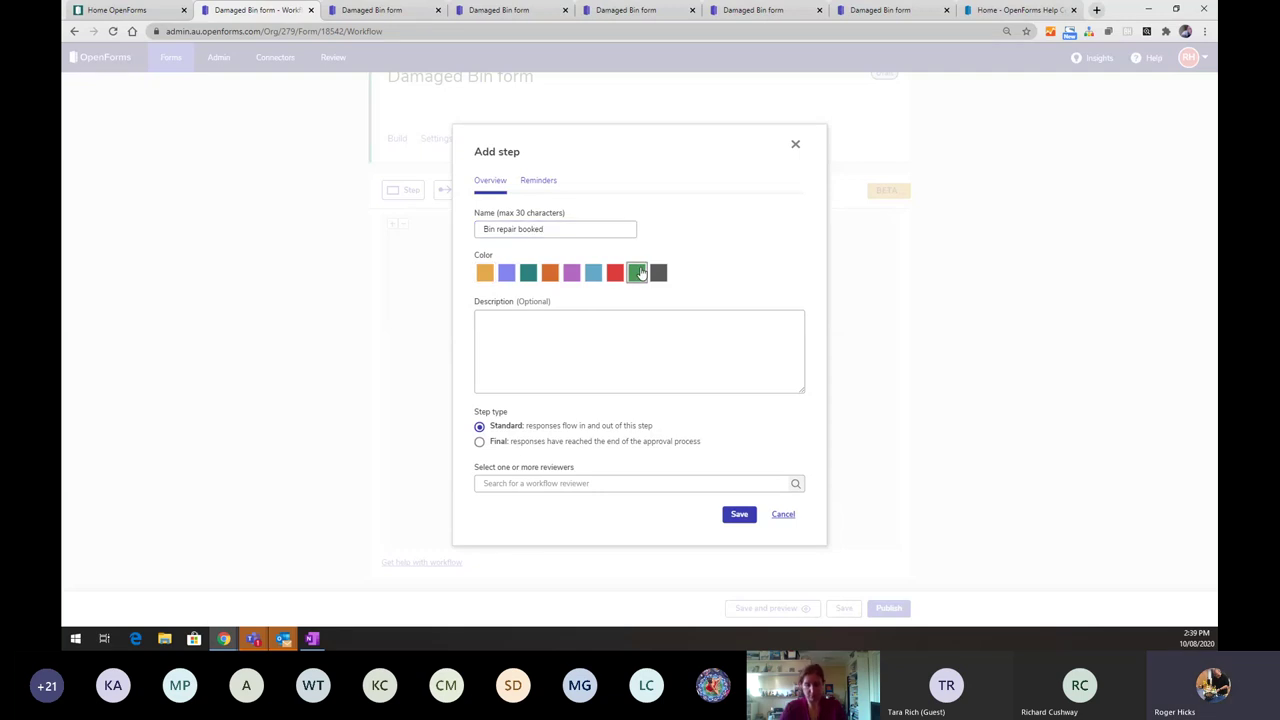
left_click(480, 442)
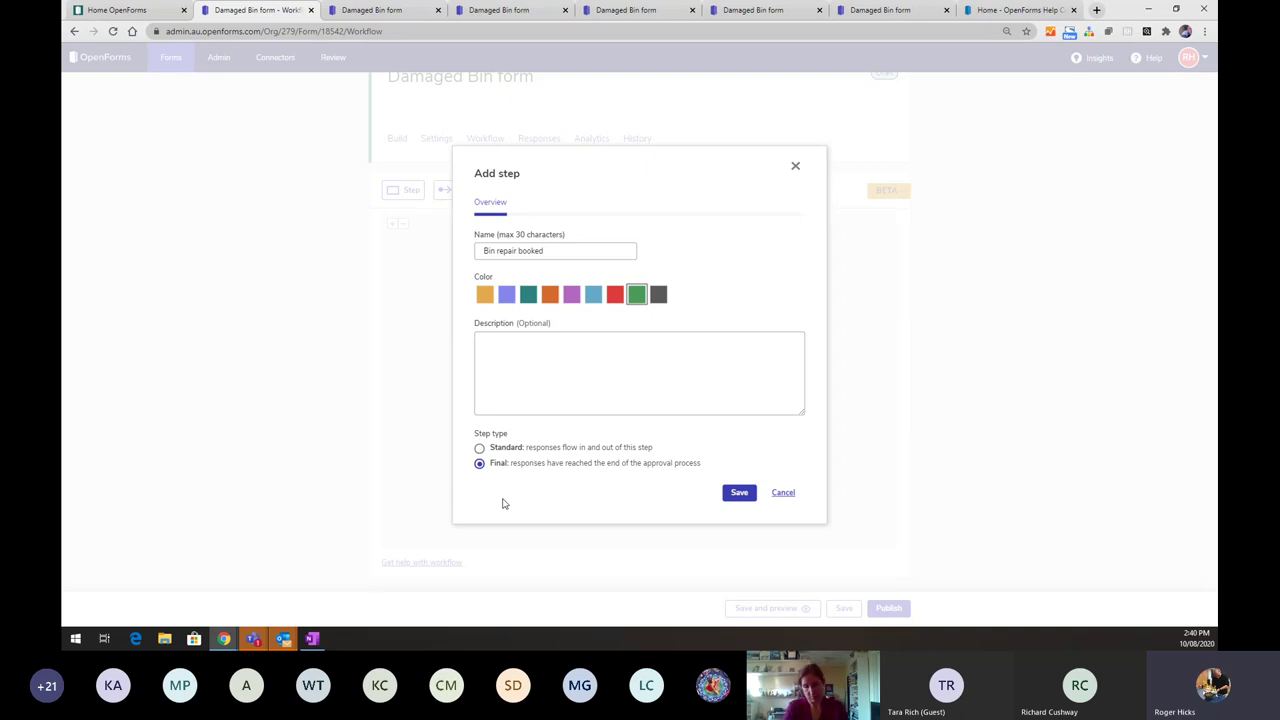
left_click(733, 500)
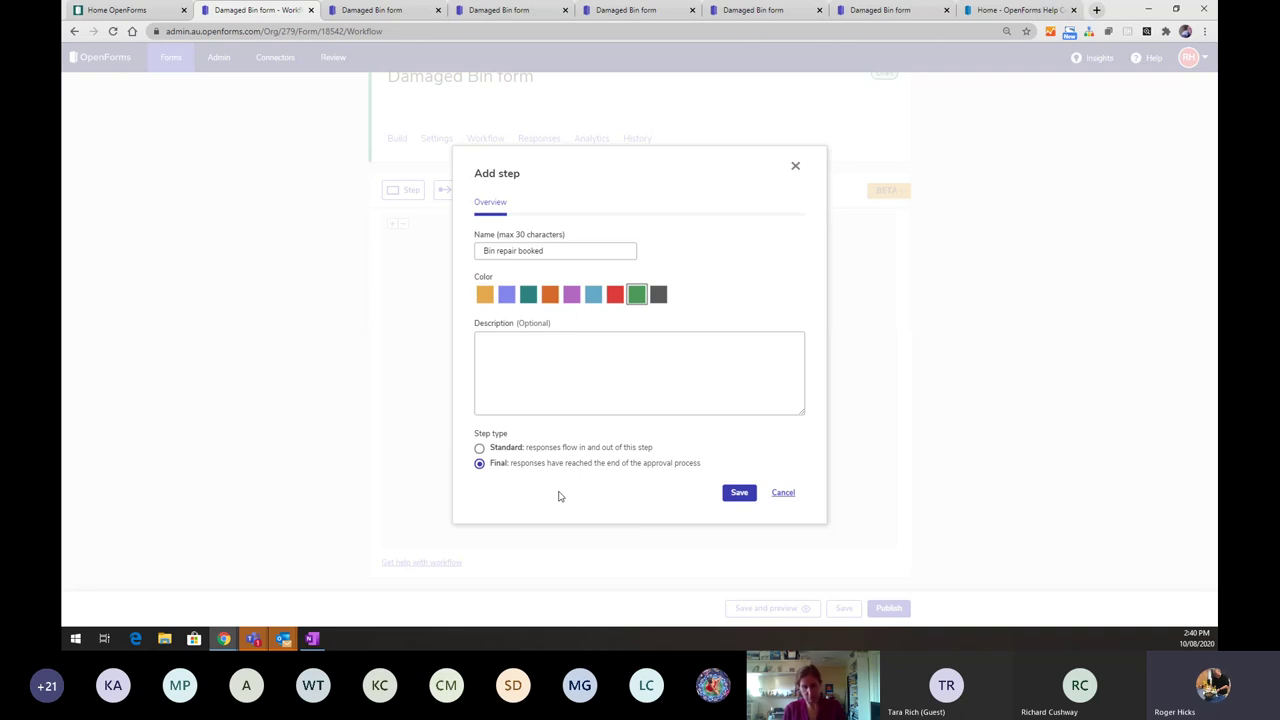
left_click(738, 493)
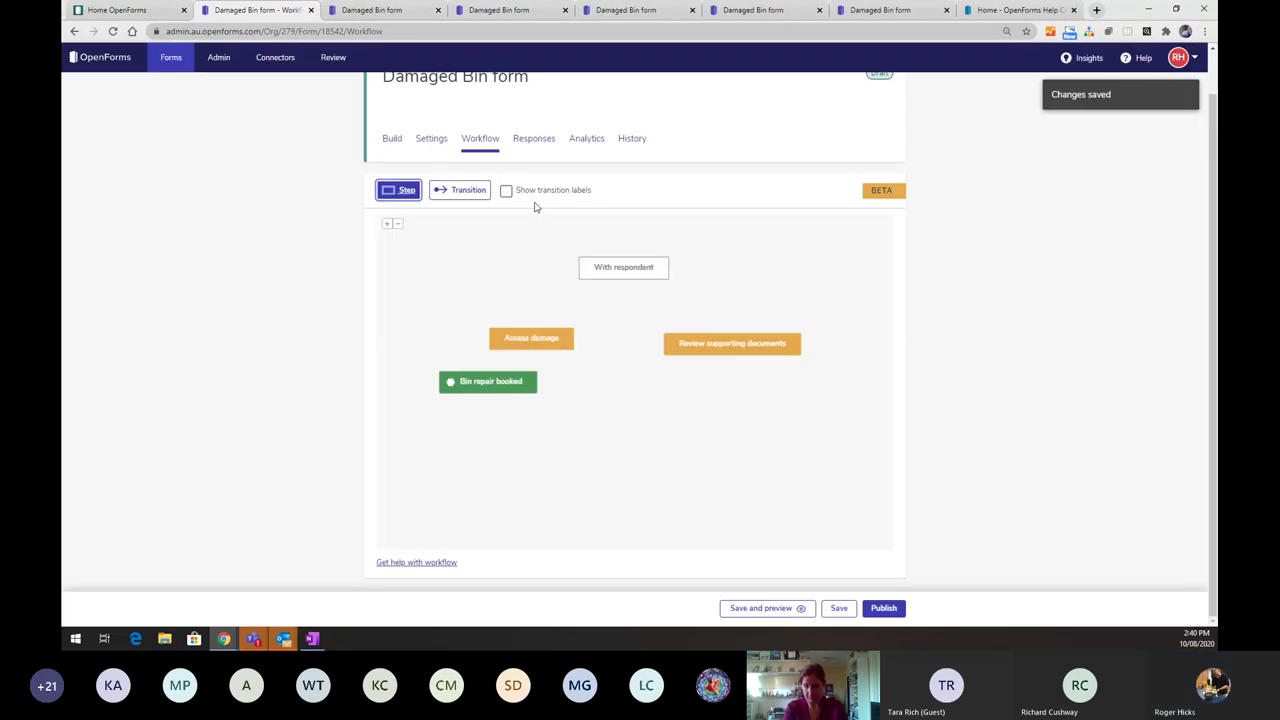
left_click(405, 190)
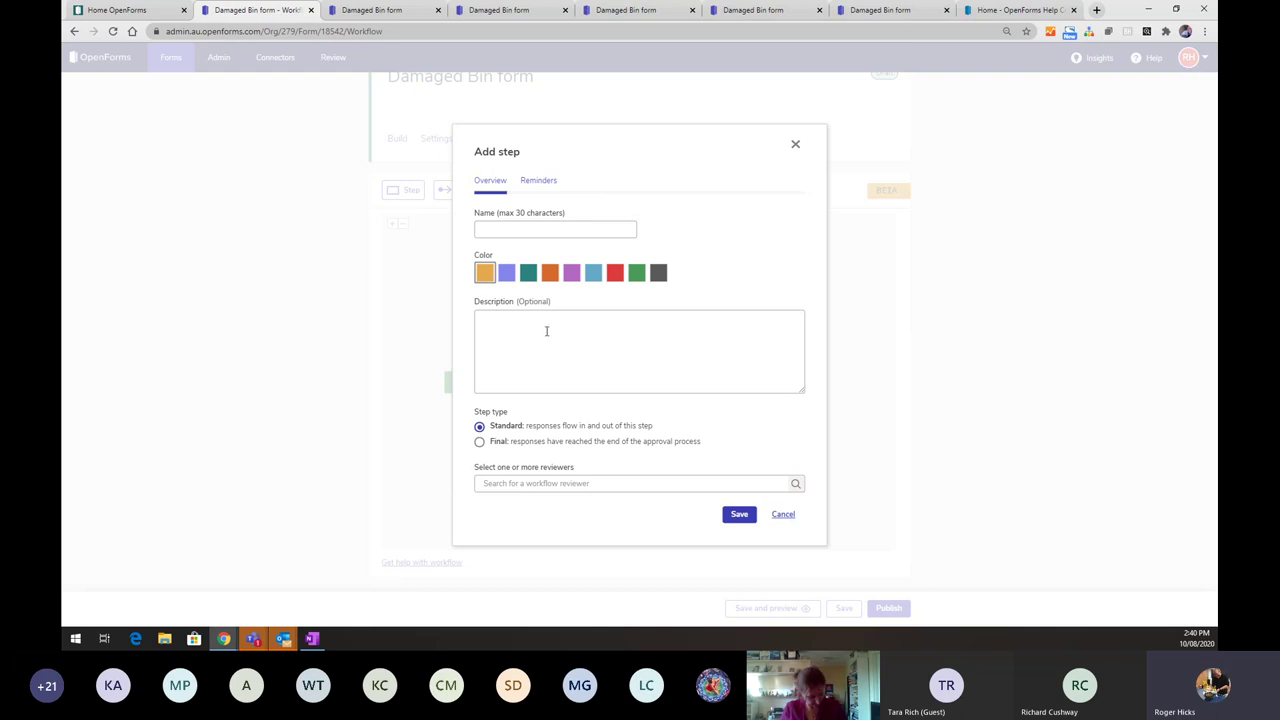
- Create a green final step named 'Bin replacement order'
left_click(541, 229)
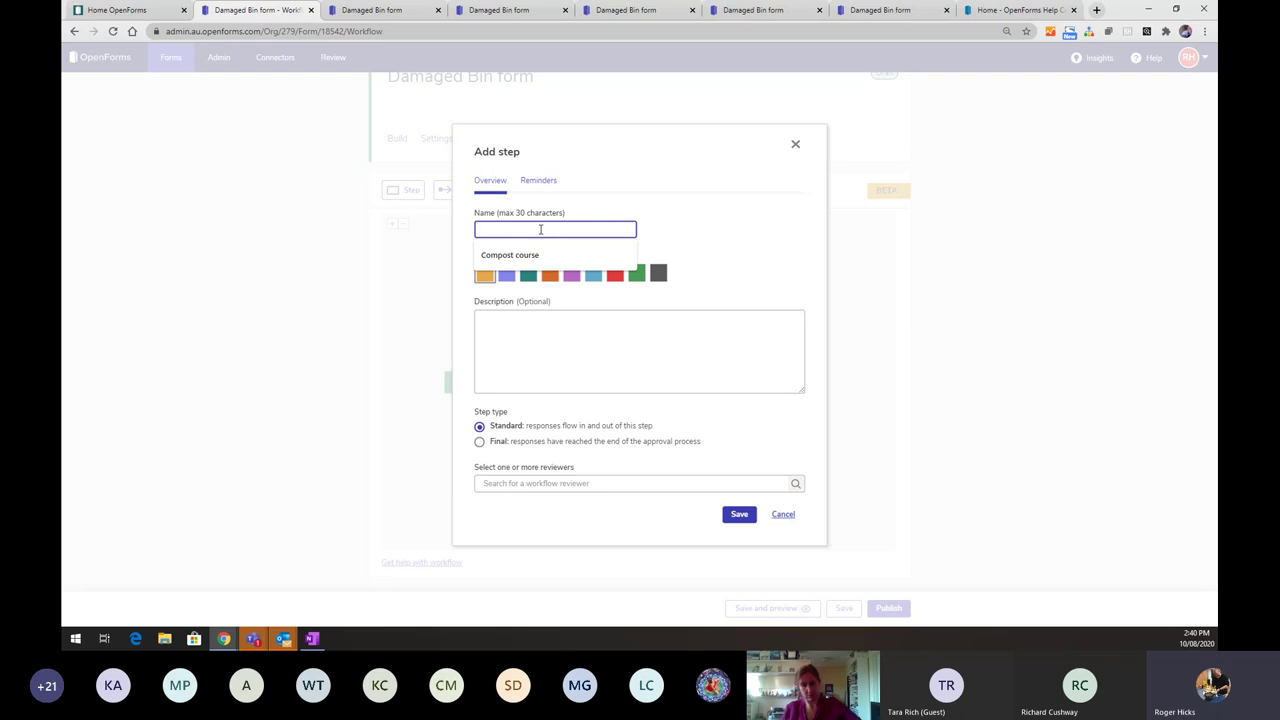
type("Bin replace")
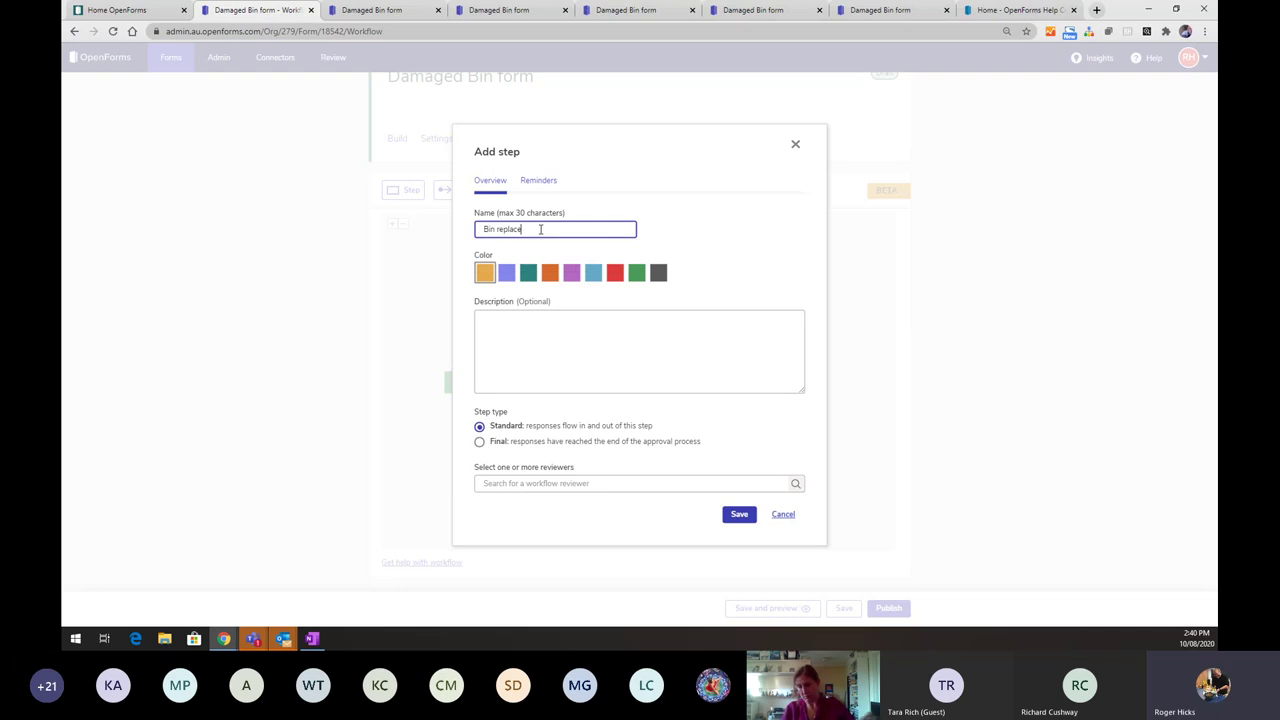
type("ment order")
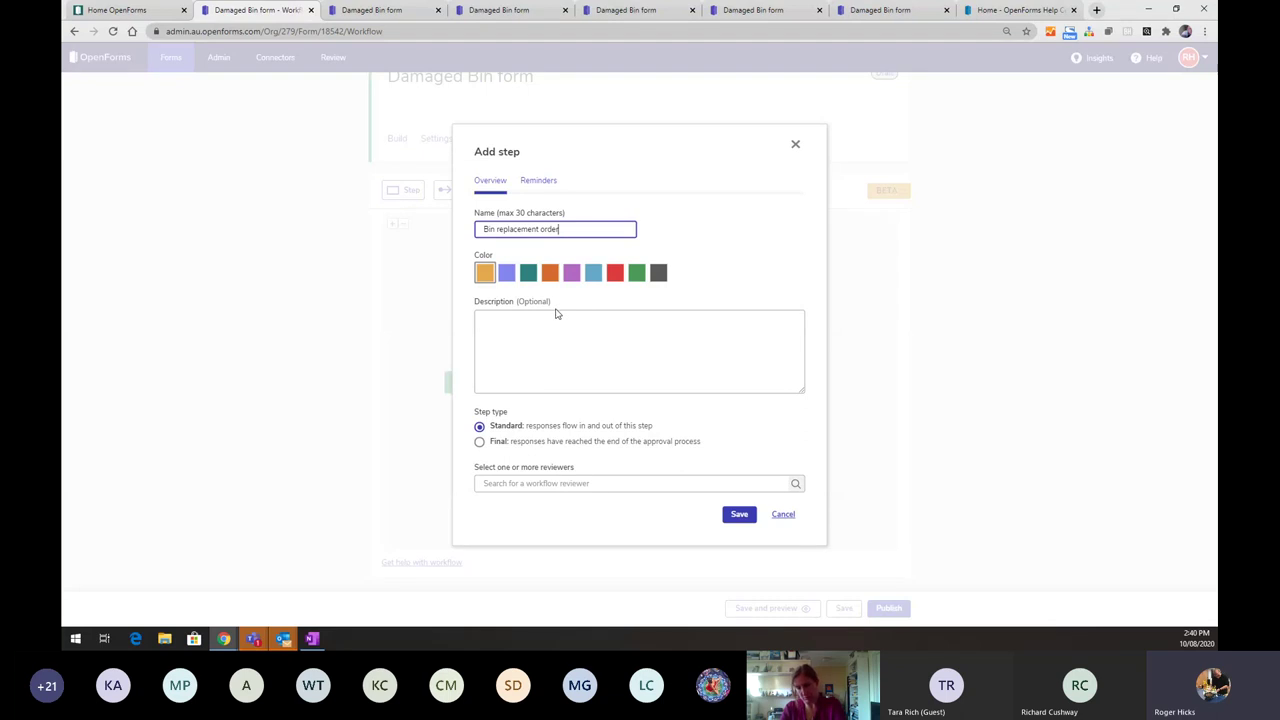
left_click(479, 441)
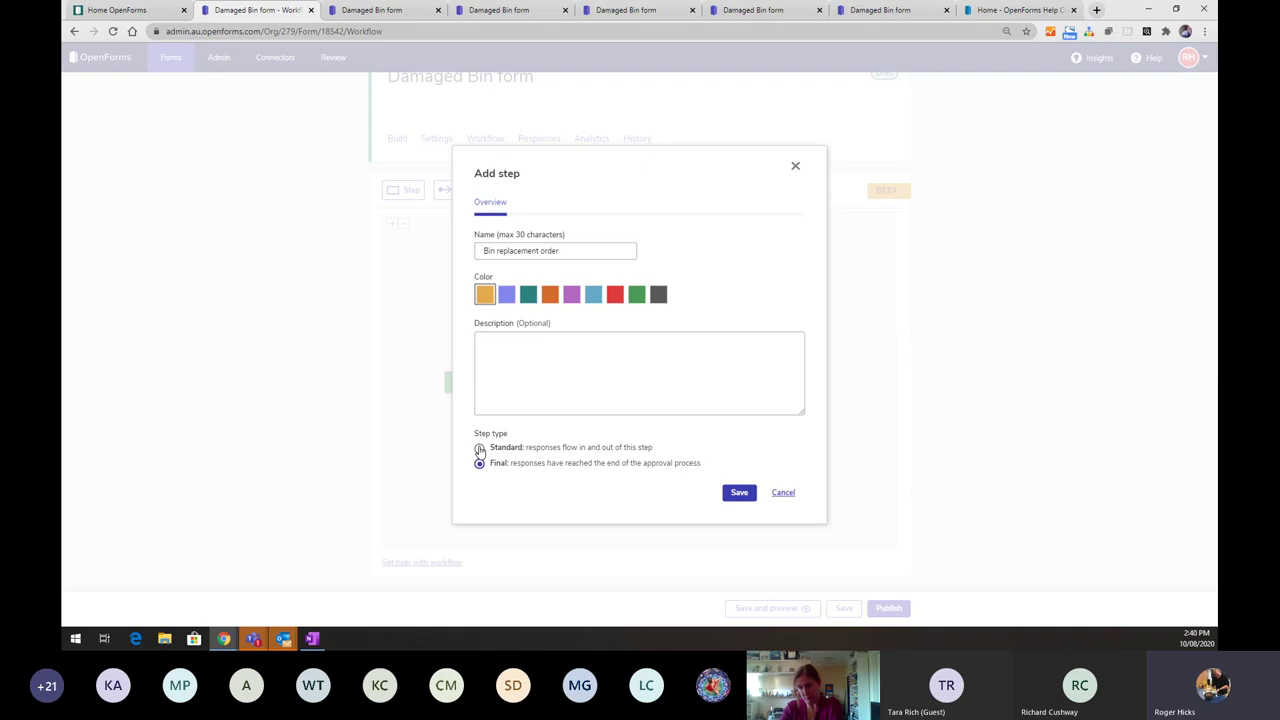
left_click(634, 296)
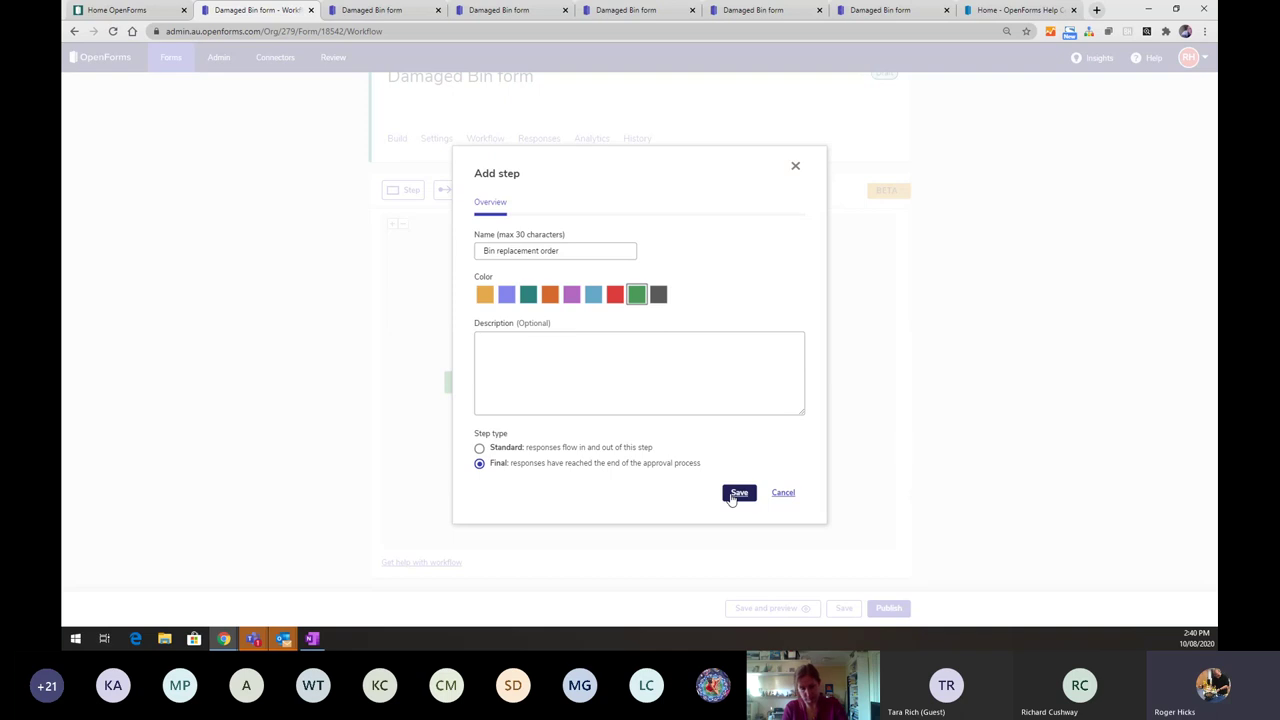
left_click(735, 495)
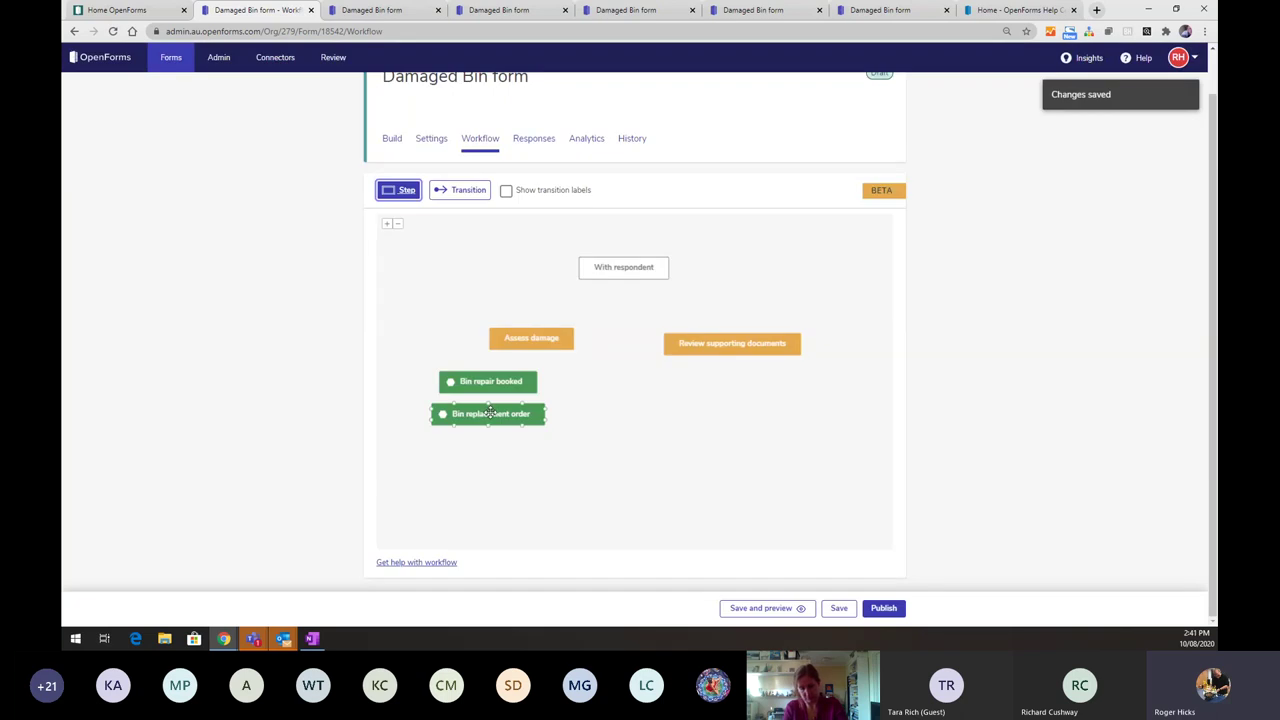
- Line up Bin replacement order and Bin repair booked in a row at the canvas bottom
left_click_drag(489, 412, 727, 447)
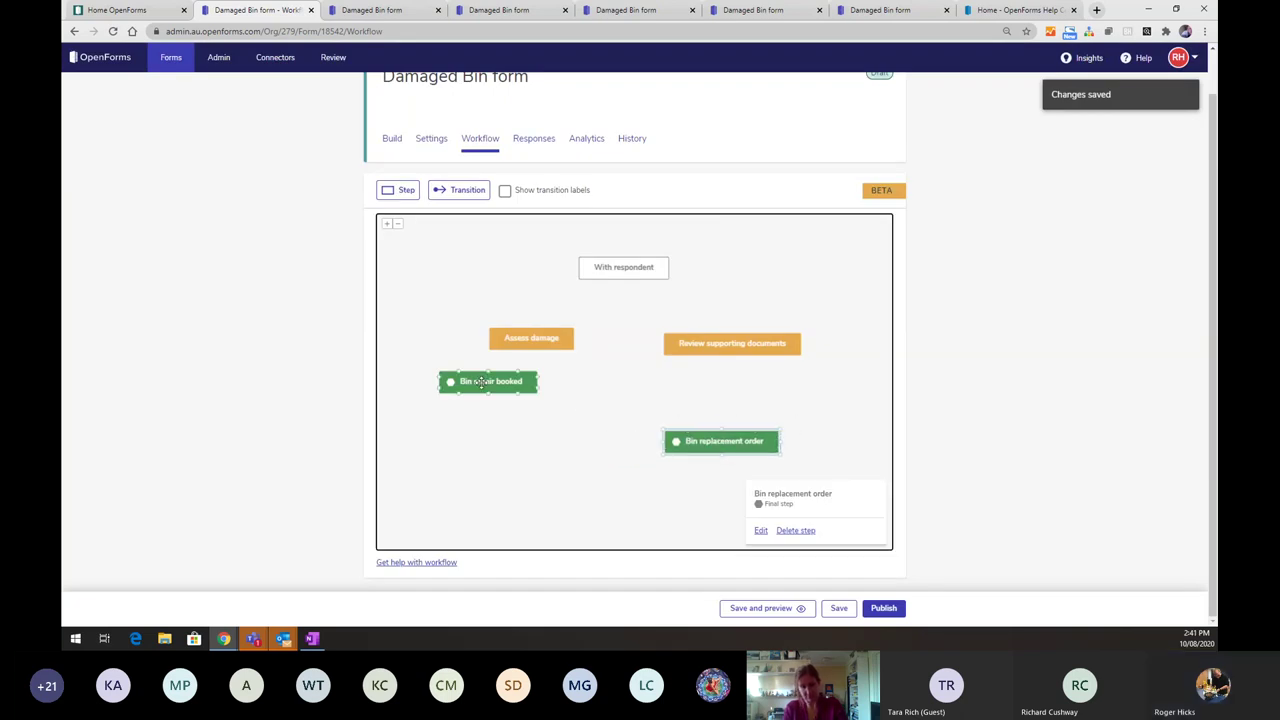
left_click_drag(484, 381, 489, 434)
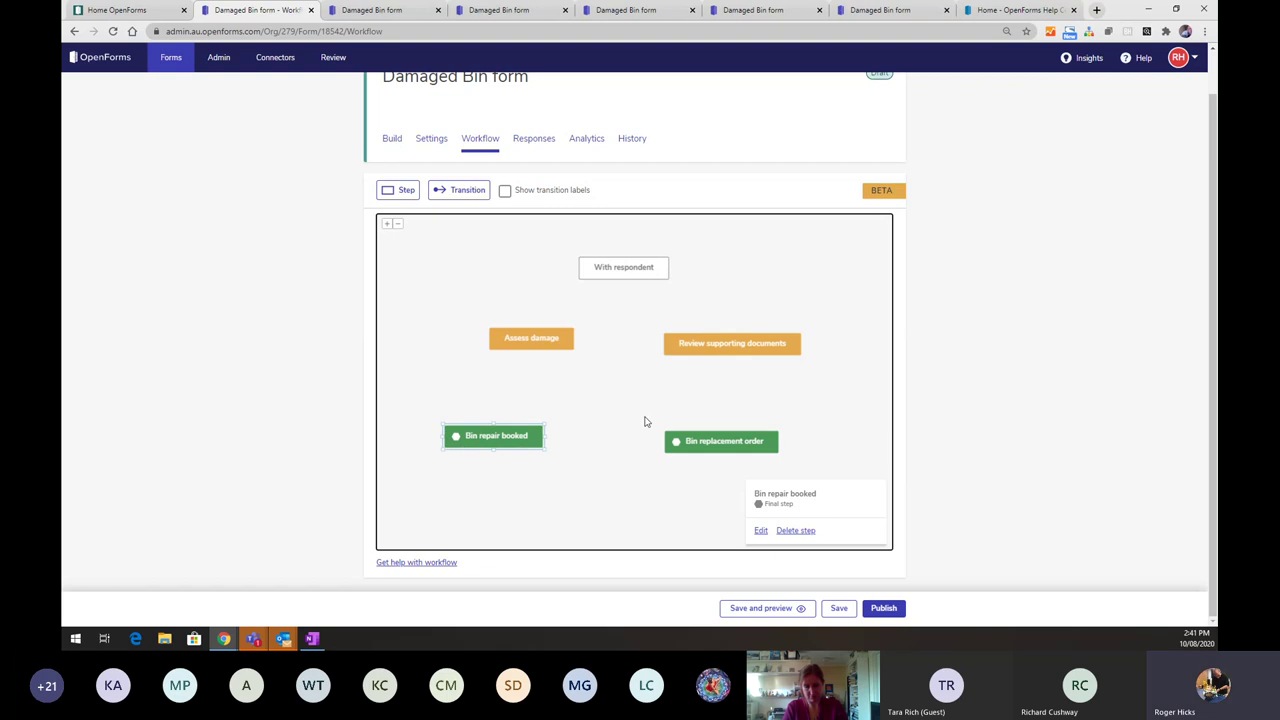
left_click_drag(698, 441, 627, 436)
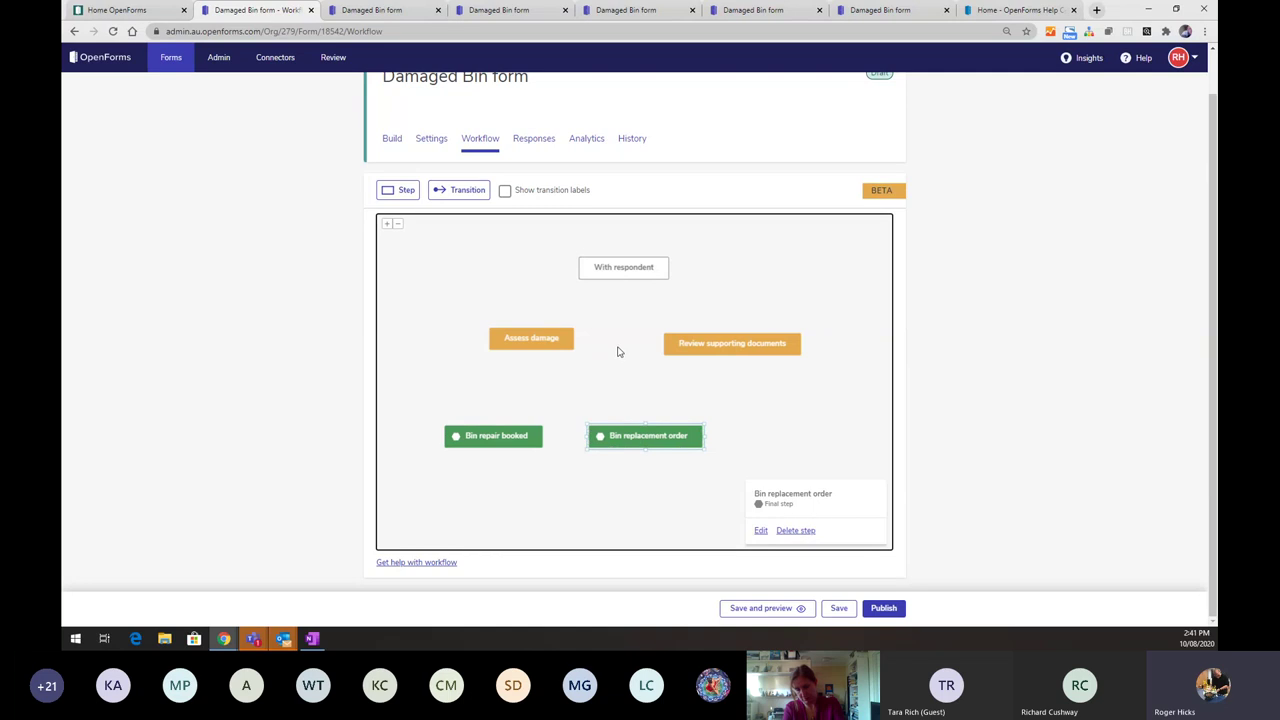
- Add red final step 'Request rejected' beside the green steps, then link With respondent to Assess damage
left_click(404, 193)
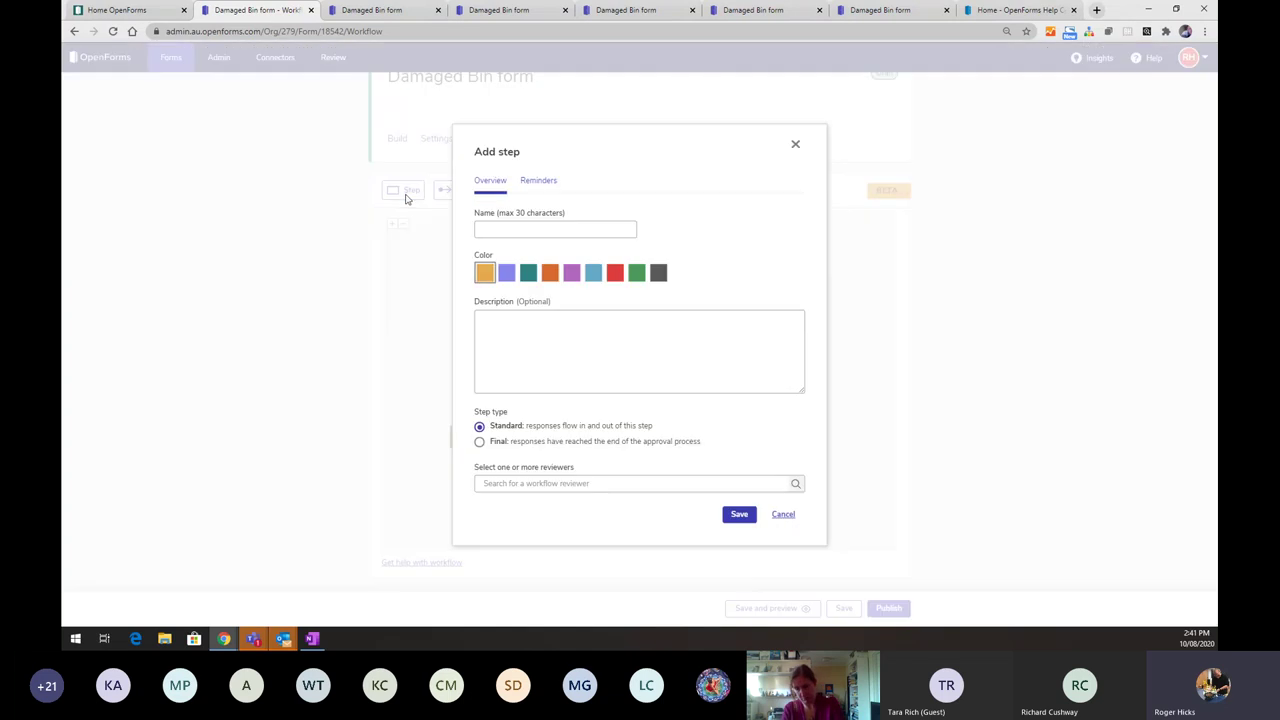
left_click(615, 272)
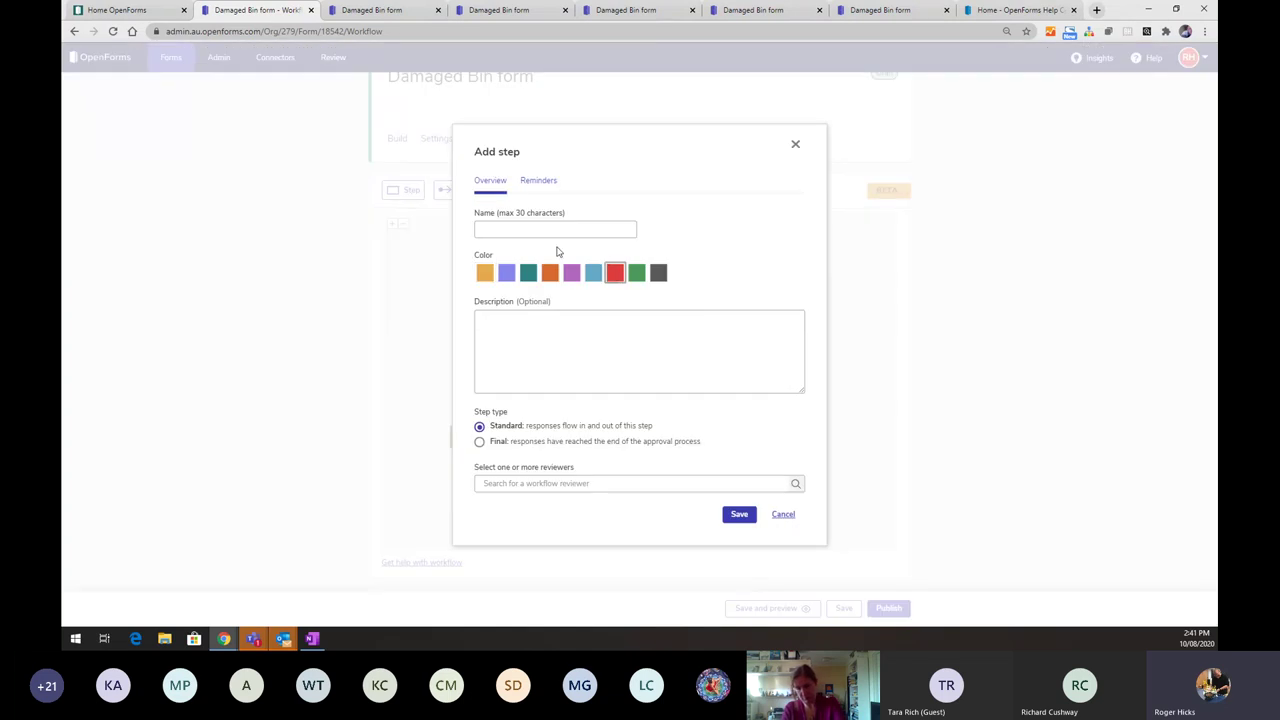
left_click(514, 231)
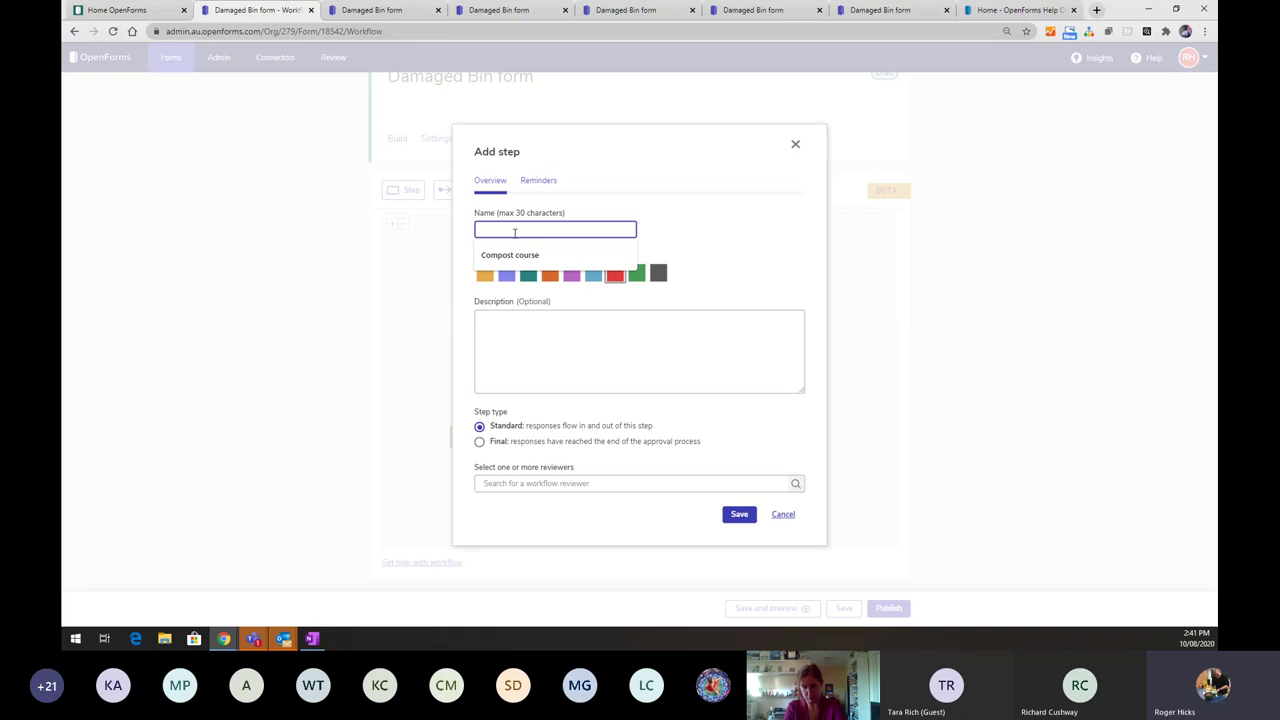
type("Request re")
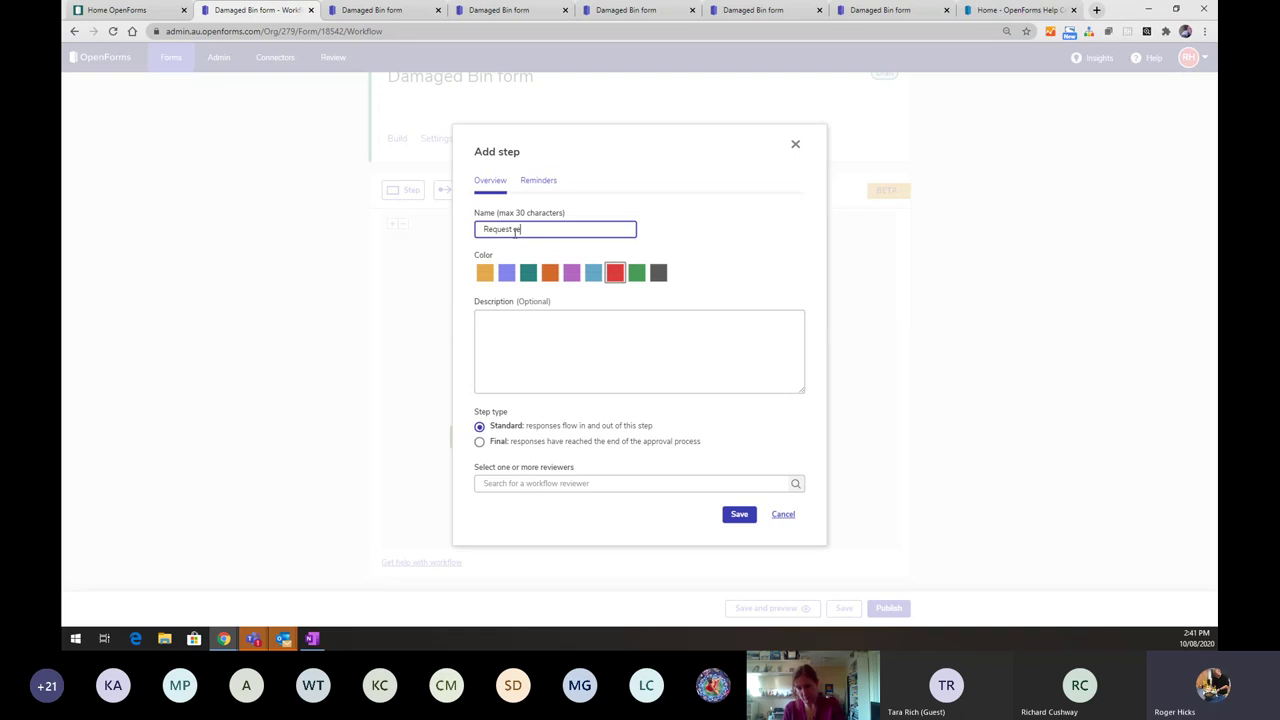
type("jected")
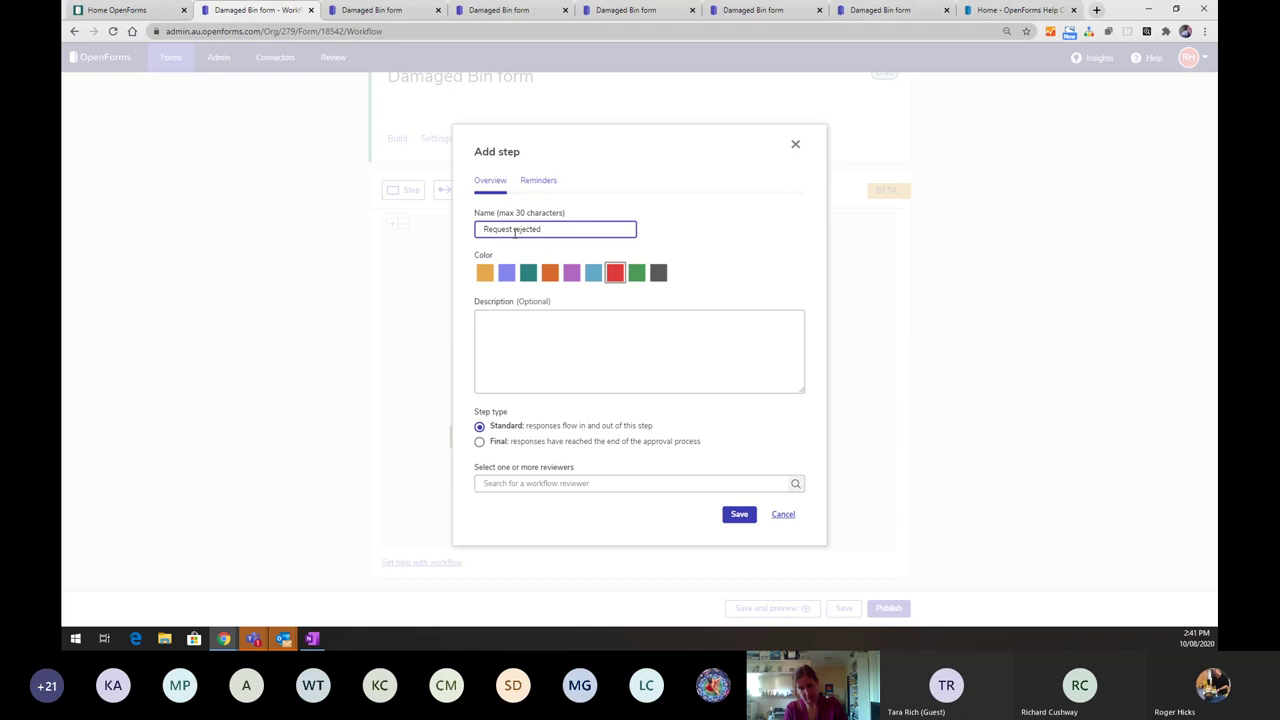
left_click(479, 441)
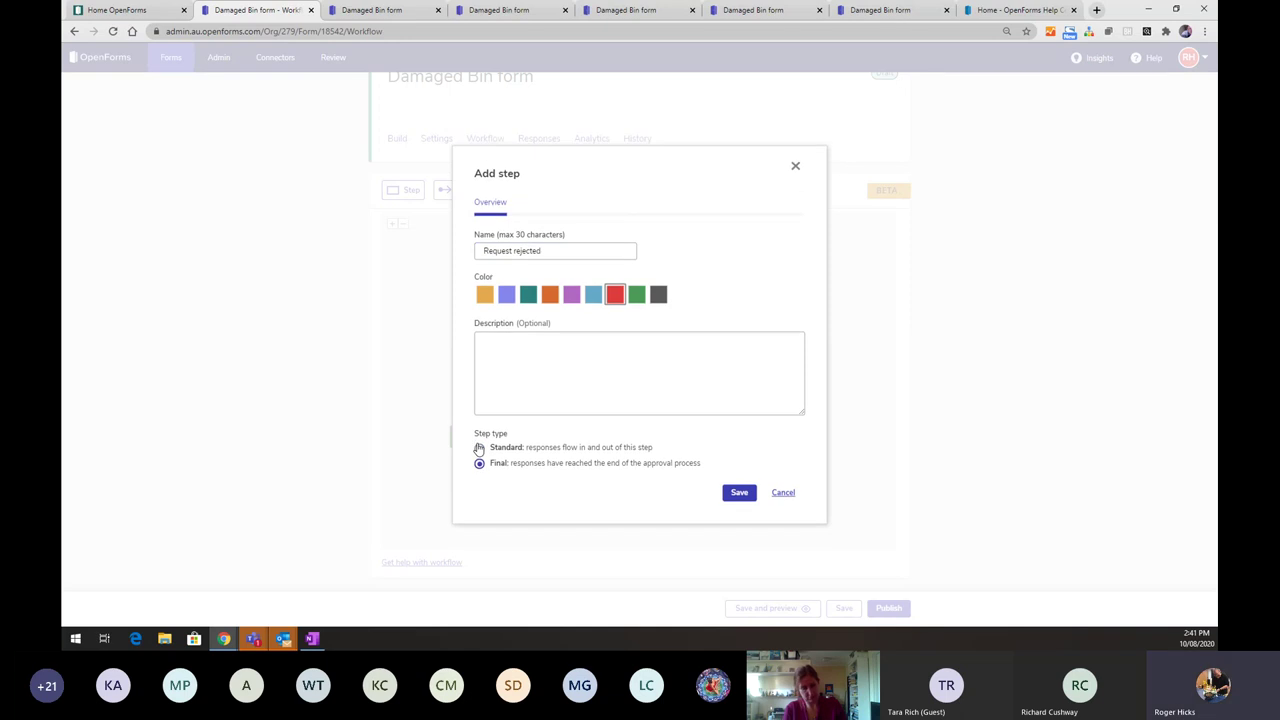
left_click(740, 493)
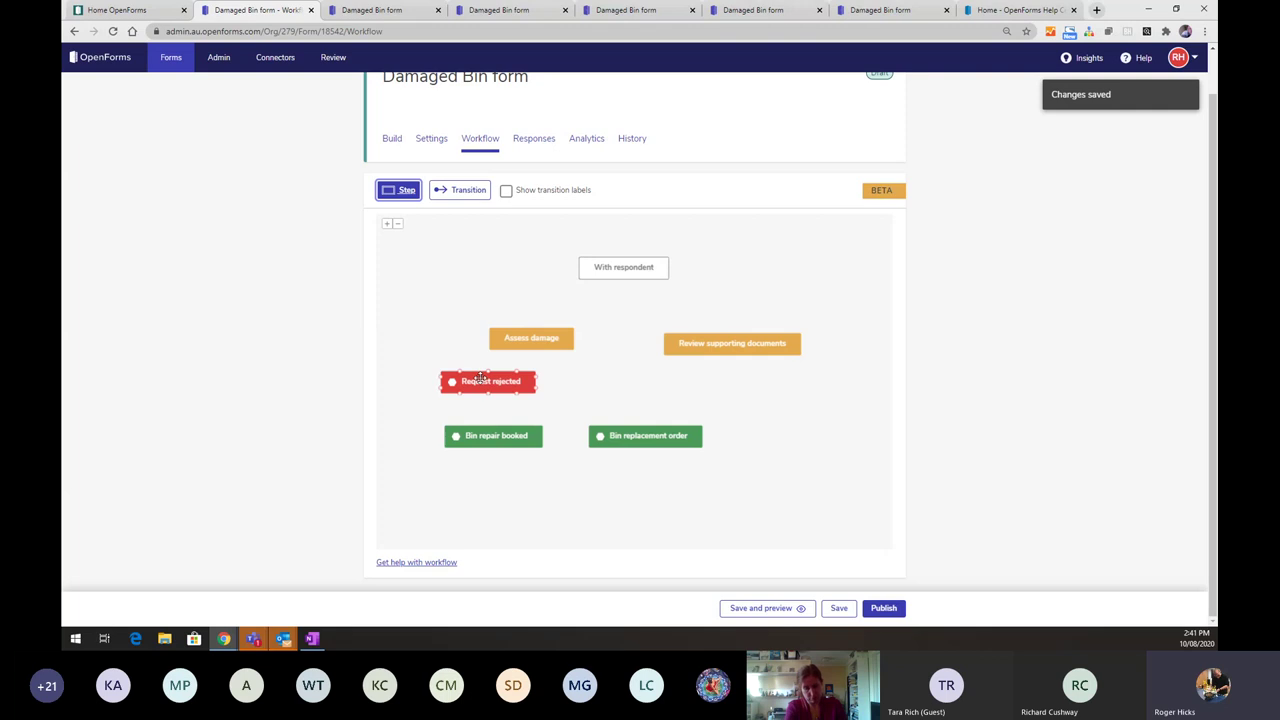
left_click_drag(480, 377, 774, 432)
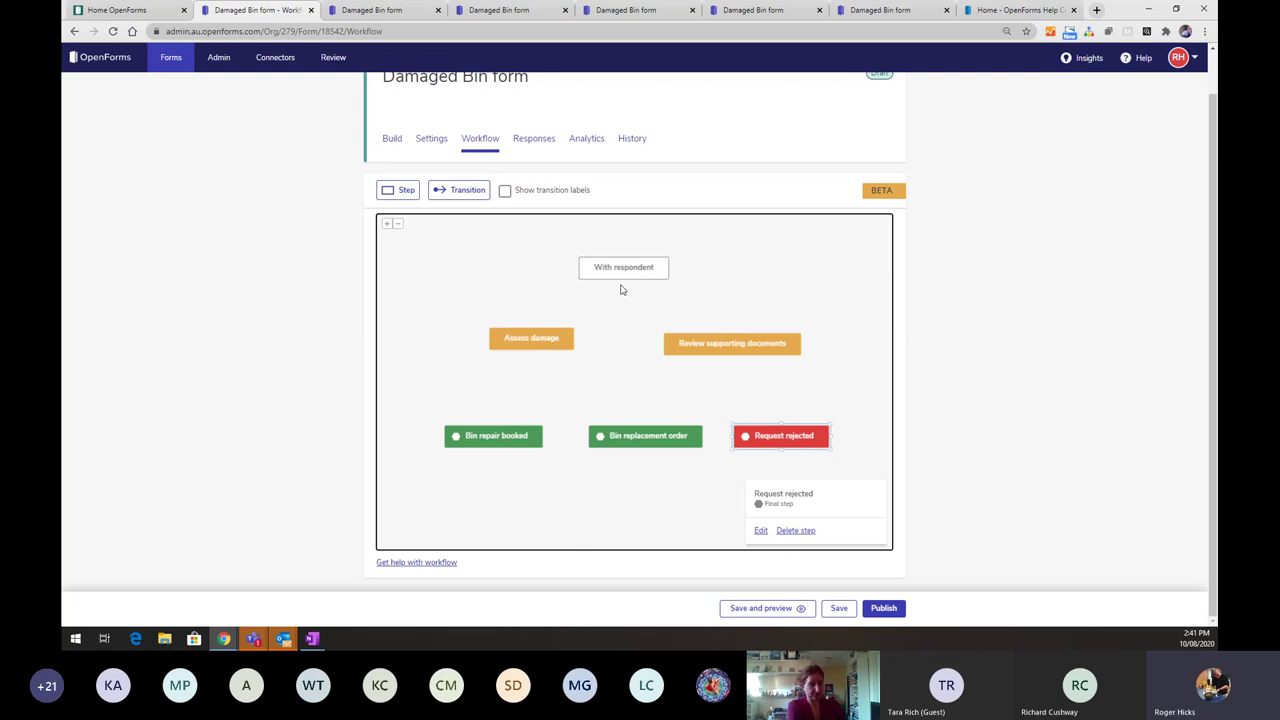
left_click_drag(623, 280, 538, 327)
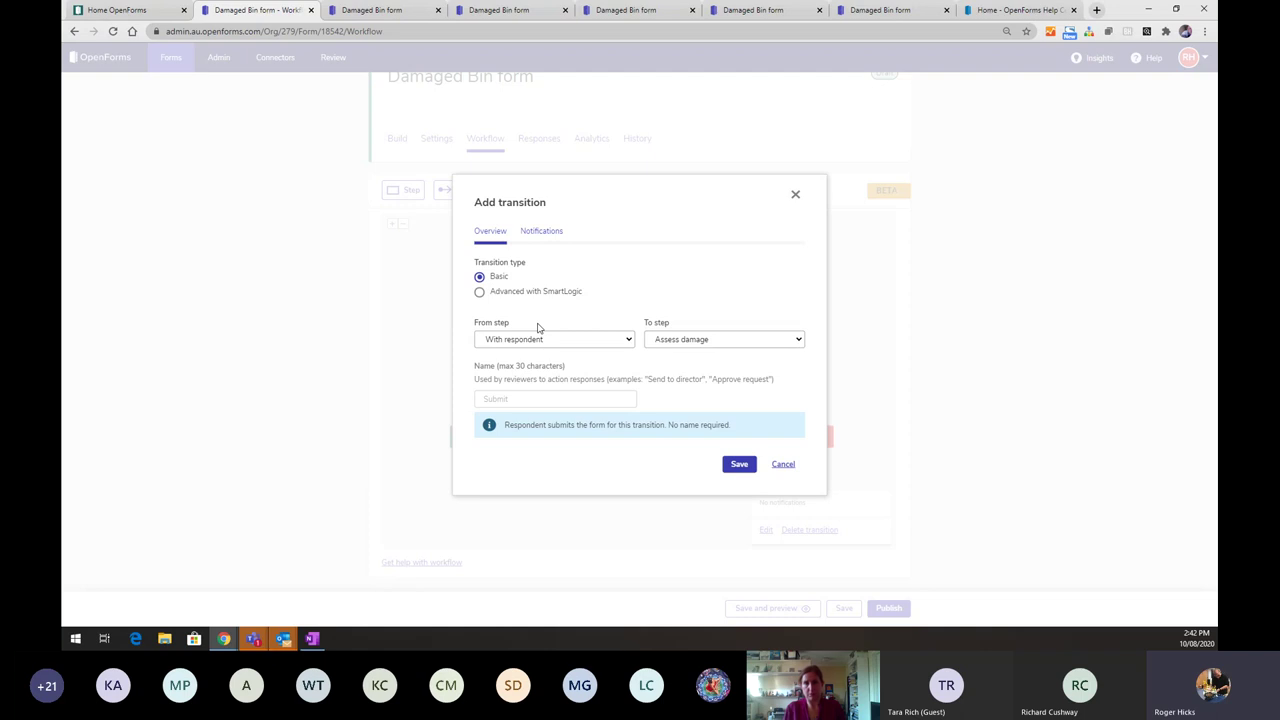
- Add a SmartLogic rule: Bin details > What happened to your bin? = Damaged through use goes to Assess damage
left_click(479, 292)
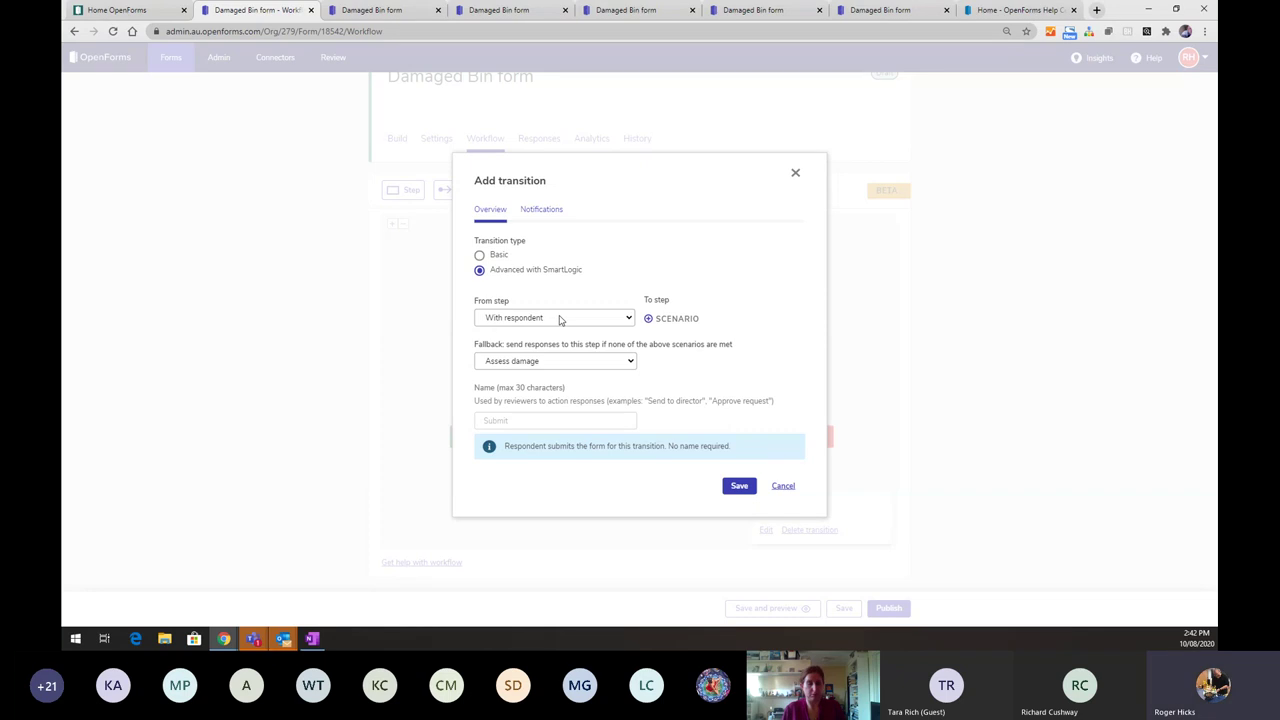
left_click(649, 320)
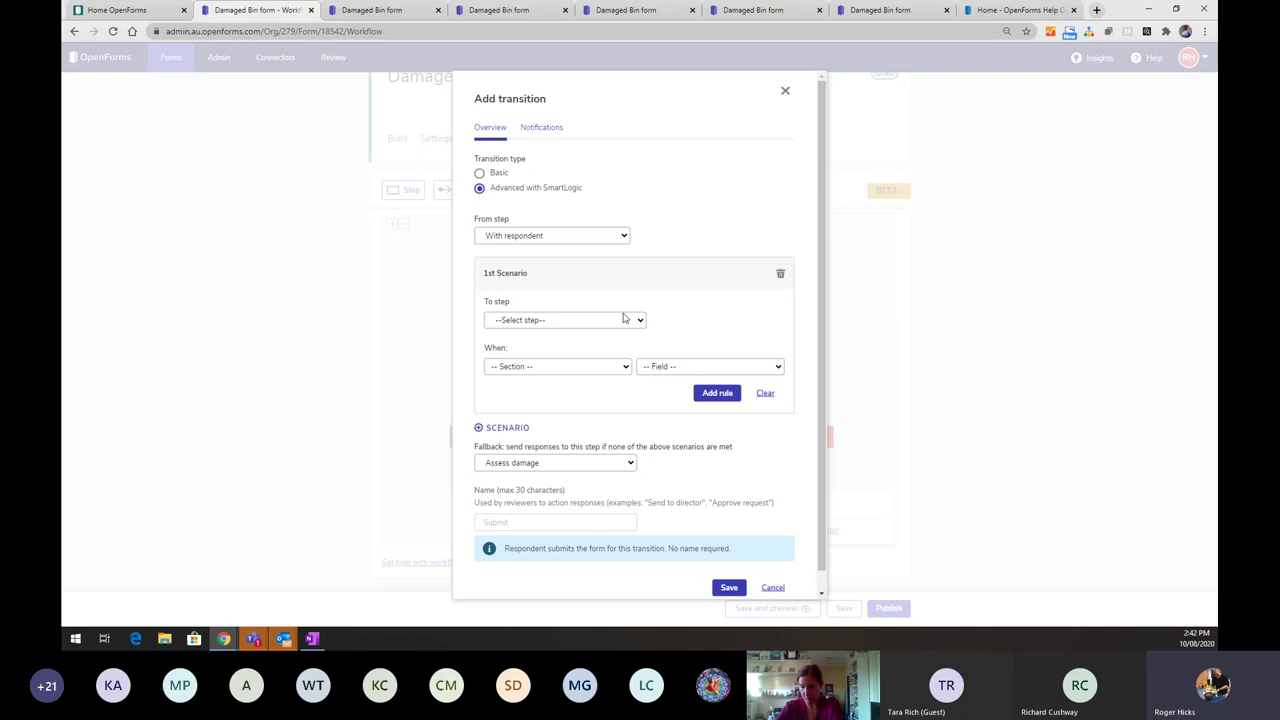
left_click(612, 321)
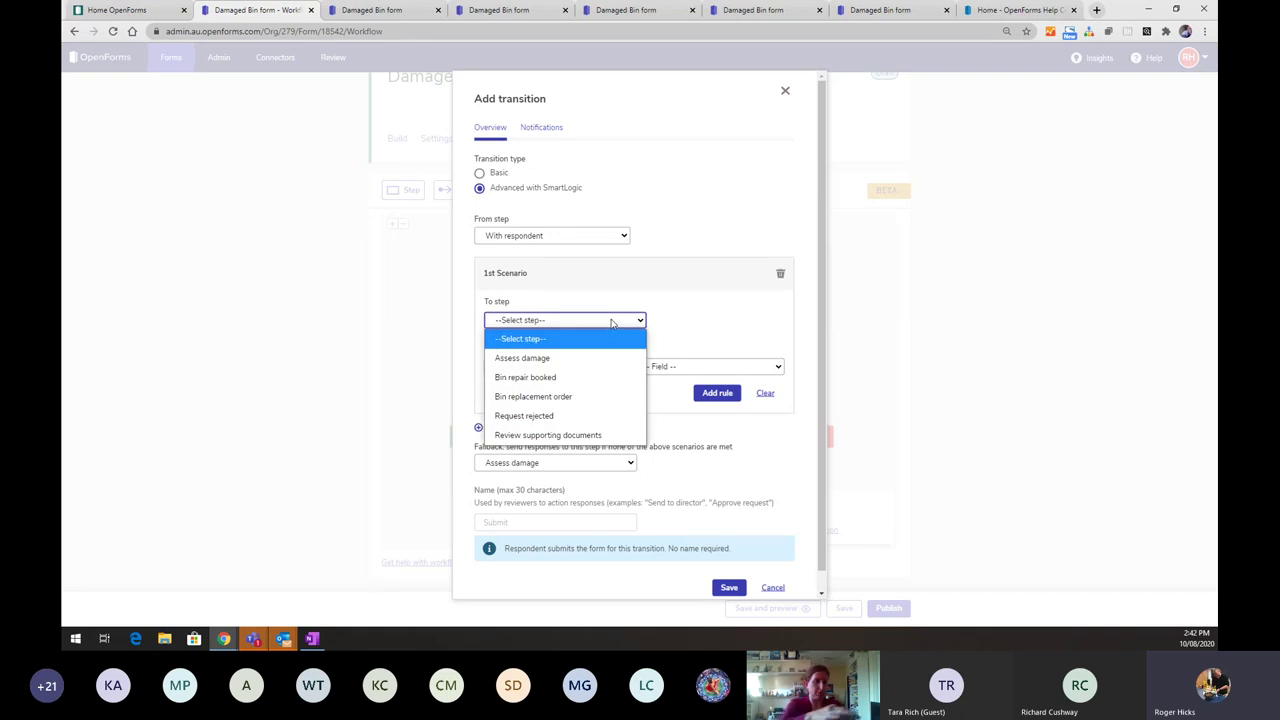
left_click(577, 368)
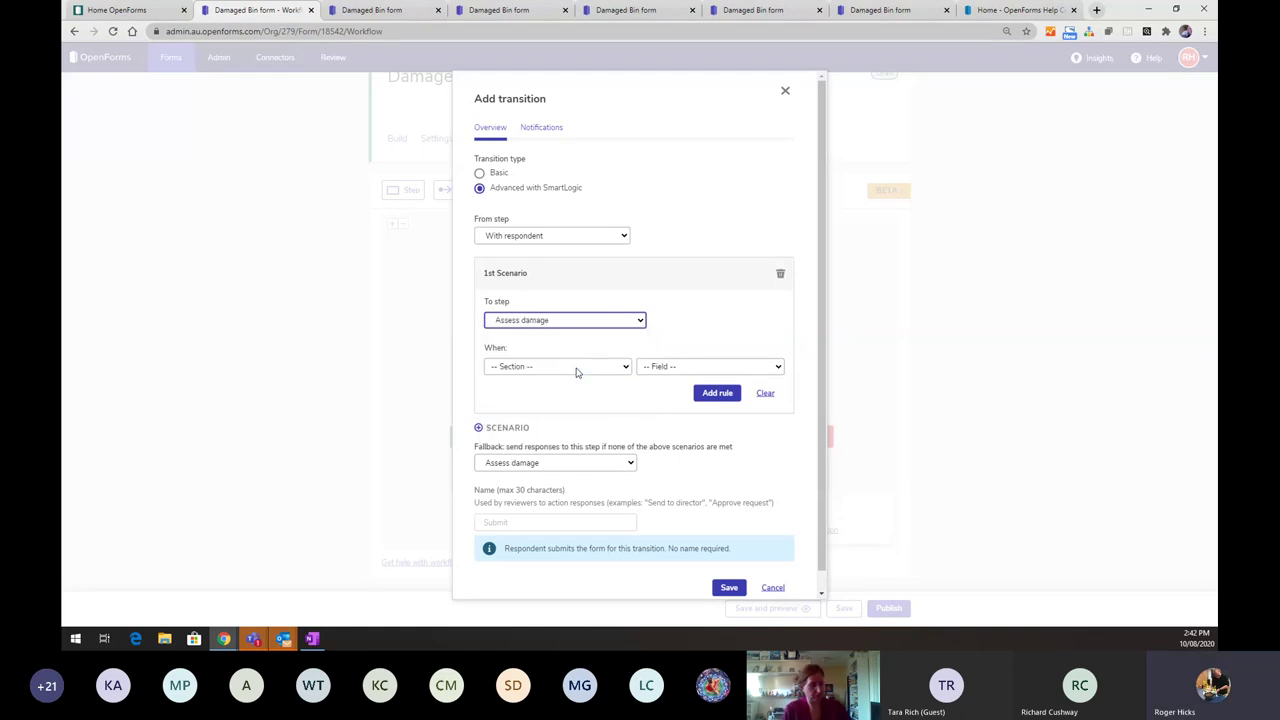
left_click(576, 368)
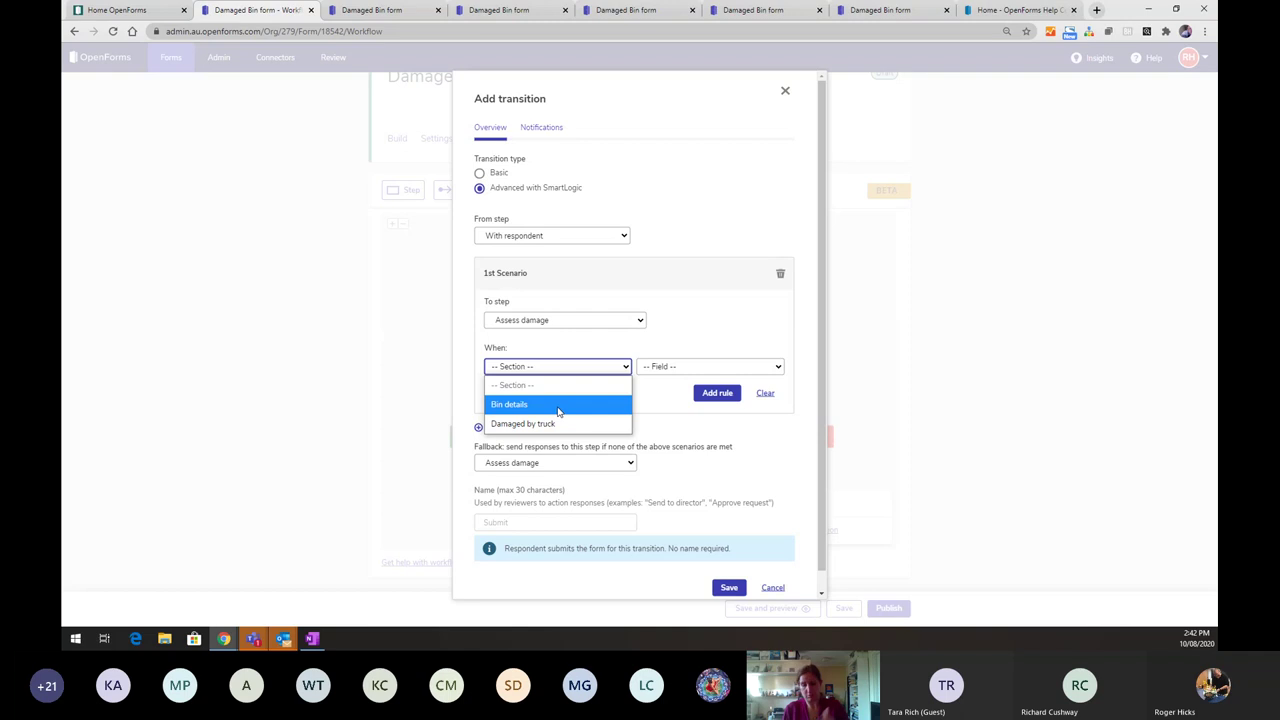
left_click(558, 410)
left_click(640, 368)
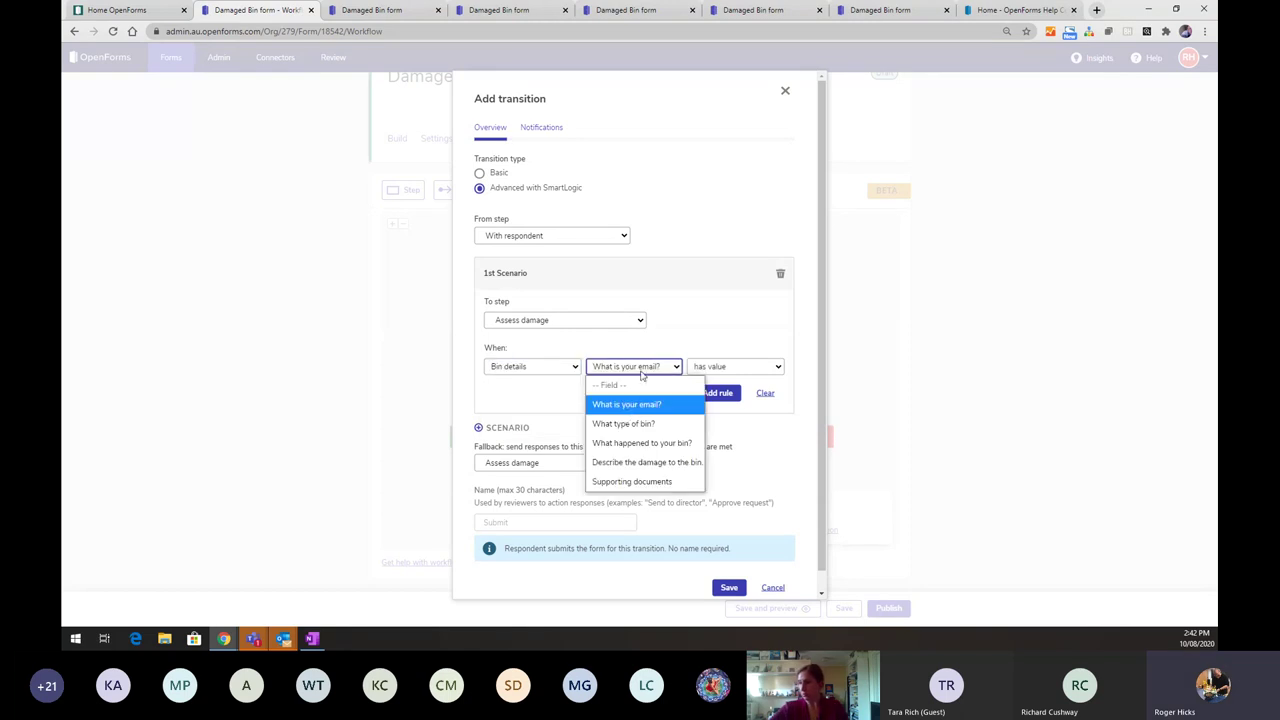
left_click(628, 442)
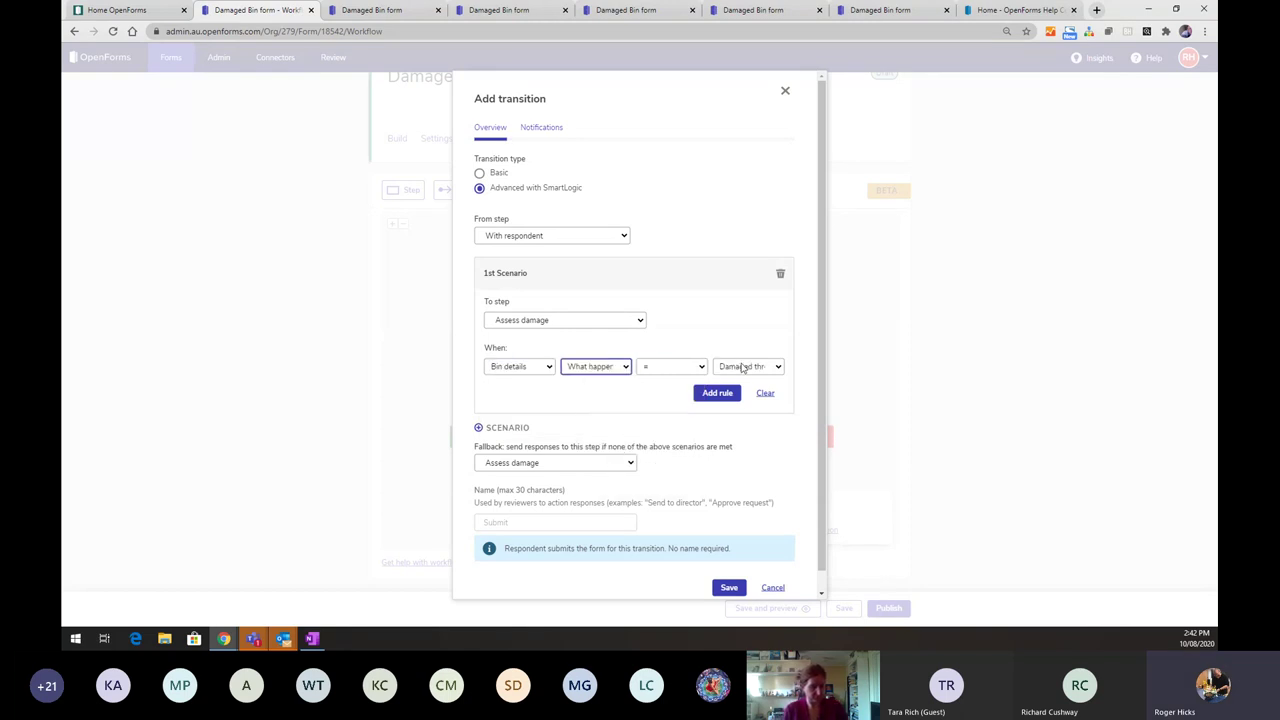
left_click(742, 368)
left_click(737, 388)
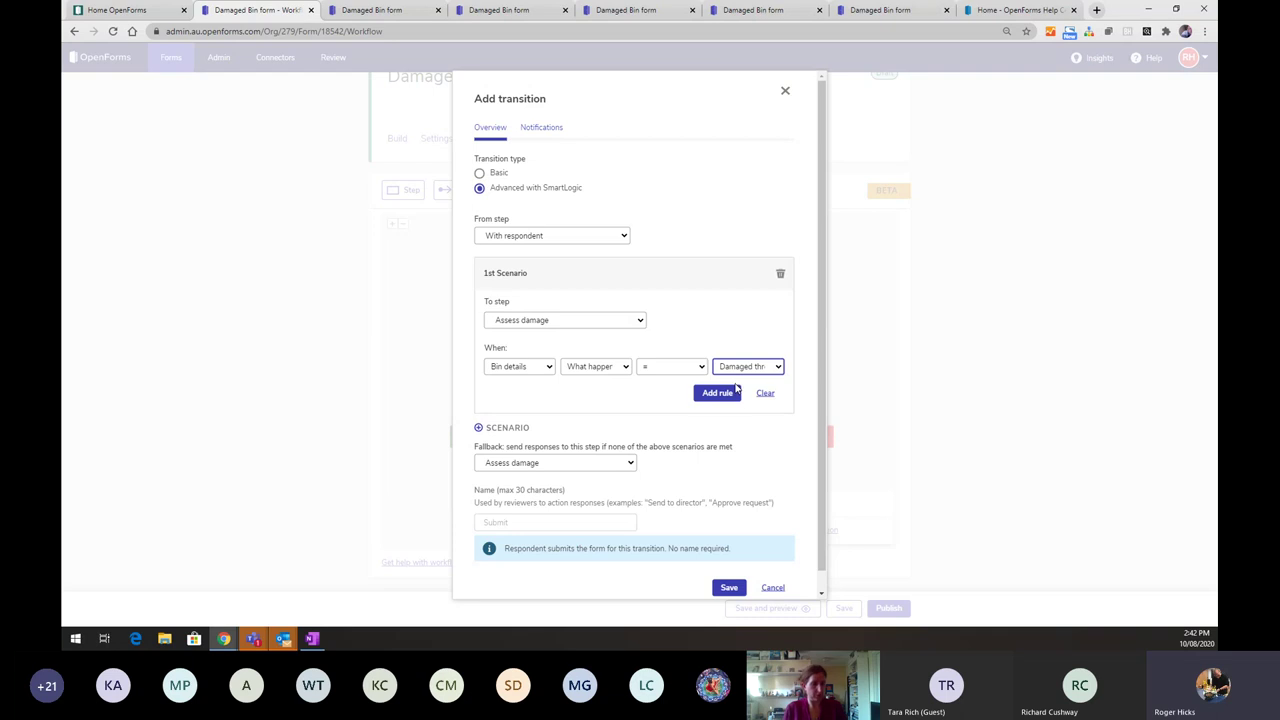
left_click(721, 393)
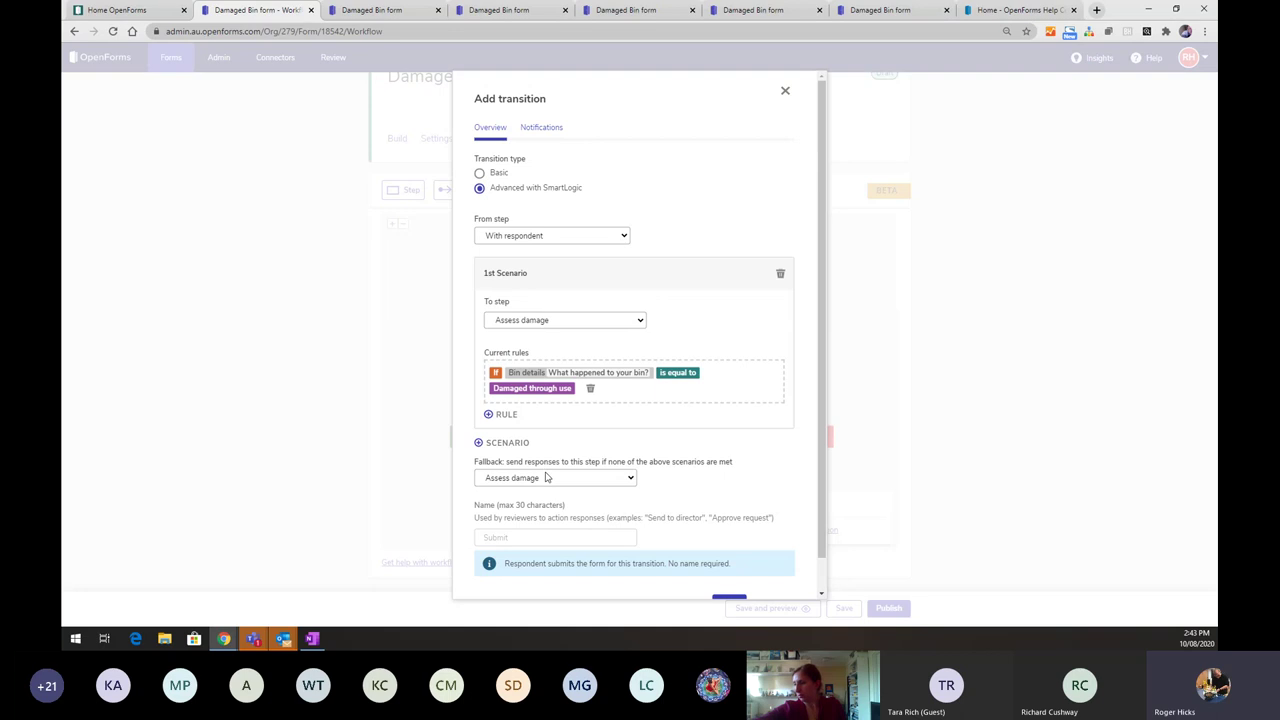
- Set the transition's fallback route to Review supporting documents and save it
left_click(545, 477)
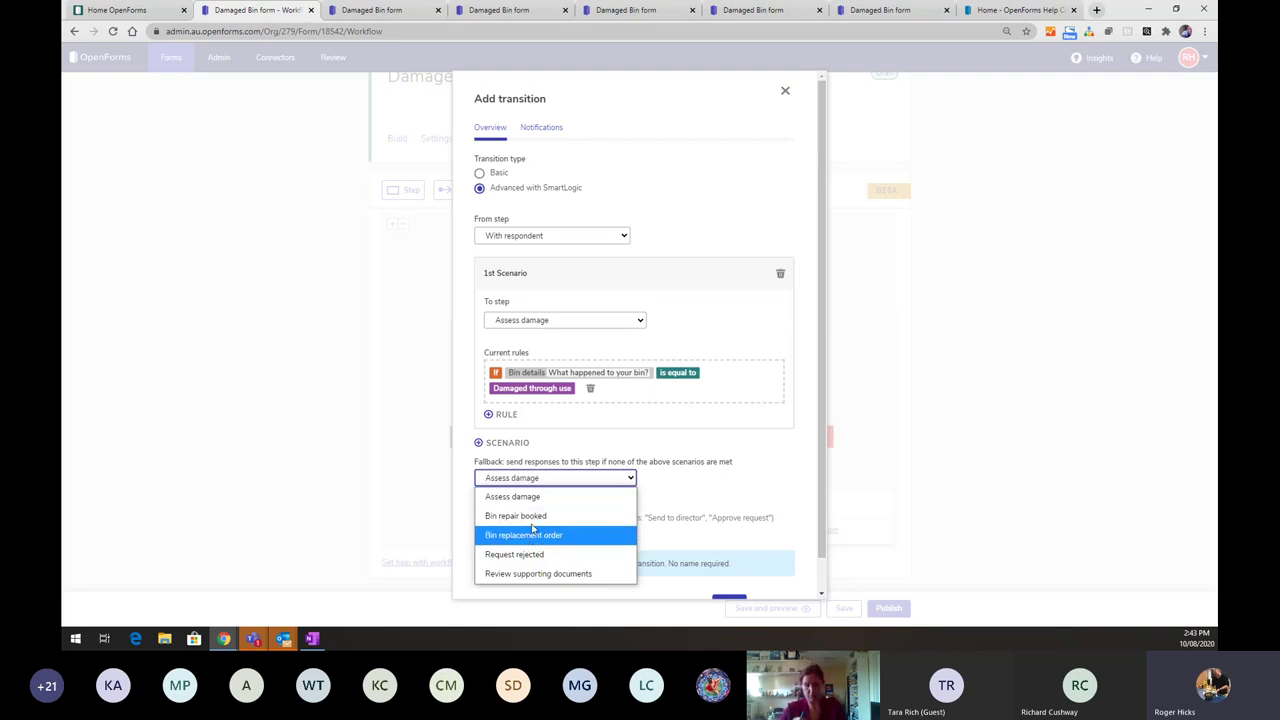
left_click(517, 576)
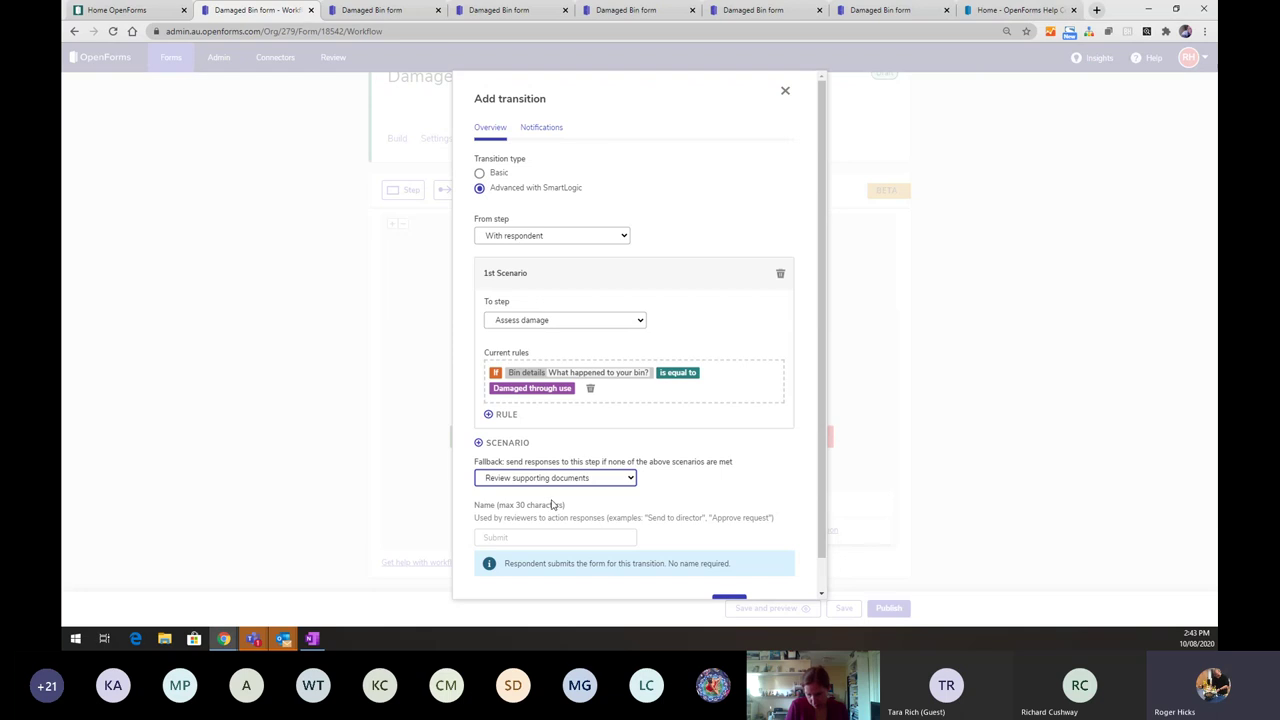
scroll(545, 502, "down", 1)
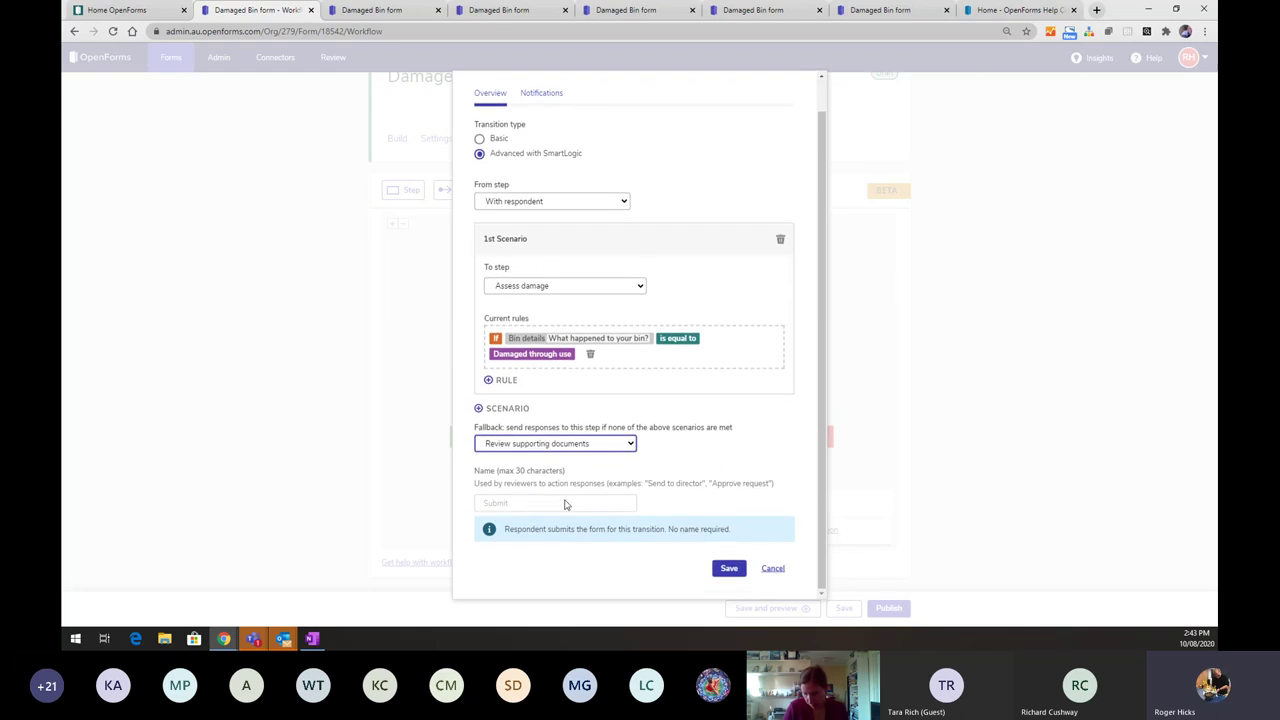
left_click(727, 570)
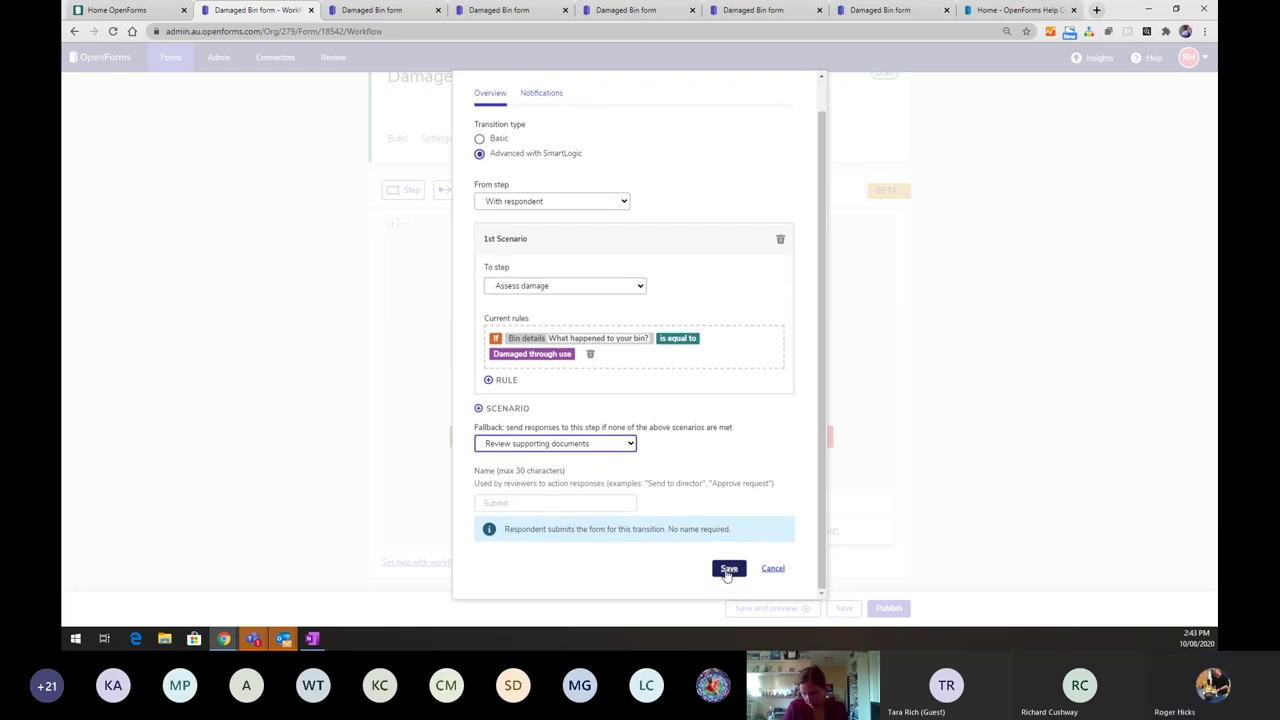
left_click(537, 95)
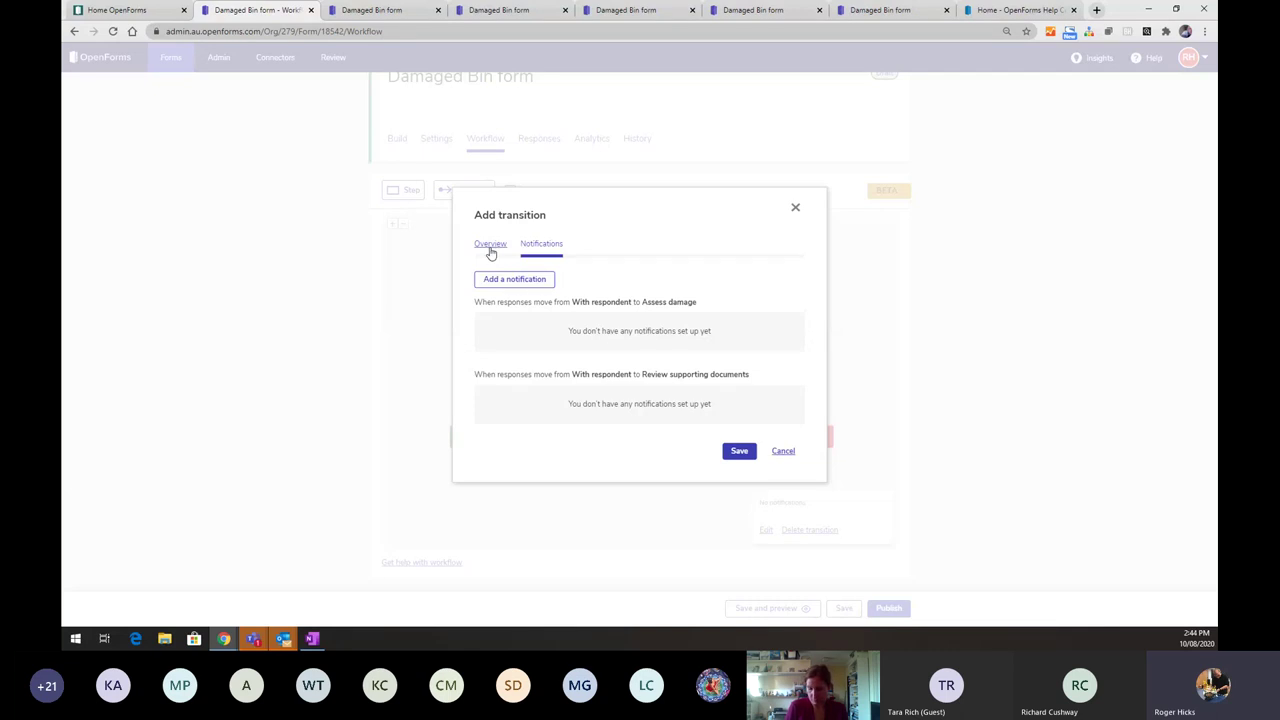
left_click(490, 249)
scroll(563, 320, "down", 1)
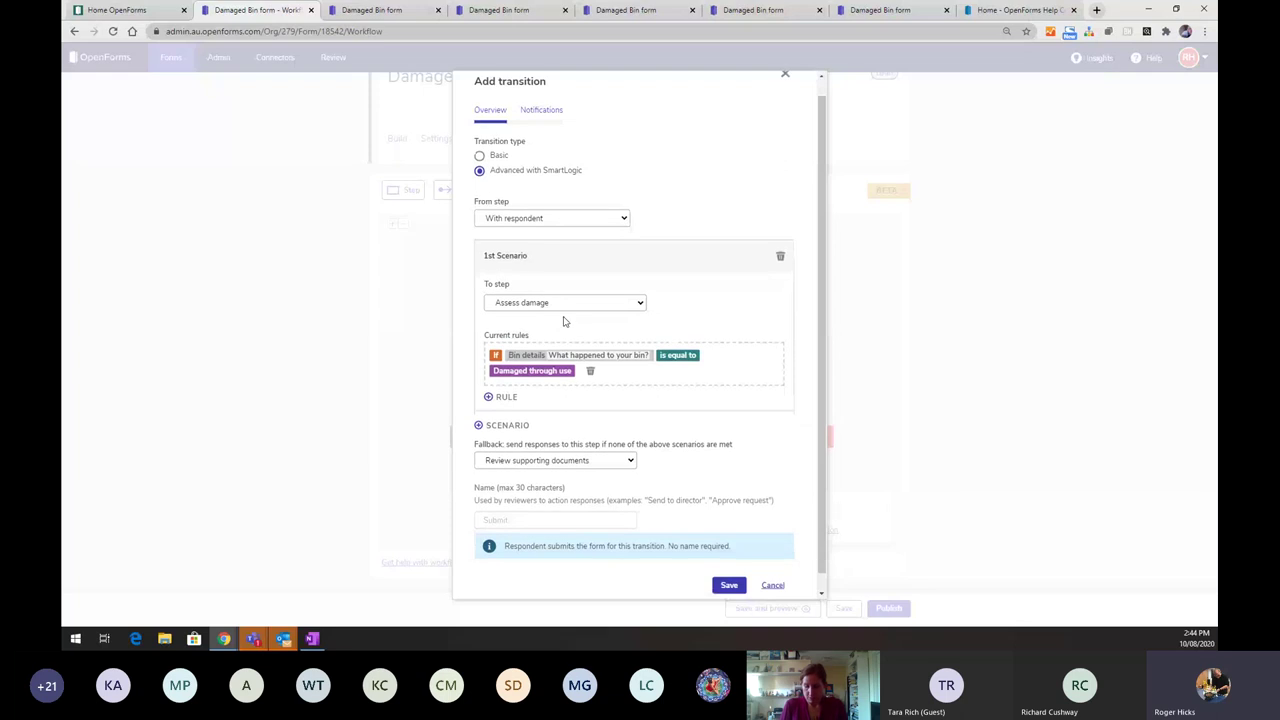
scroll(563, 321, "down", 1)
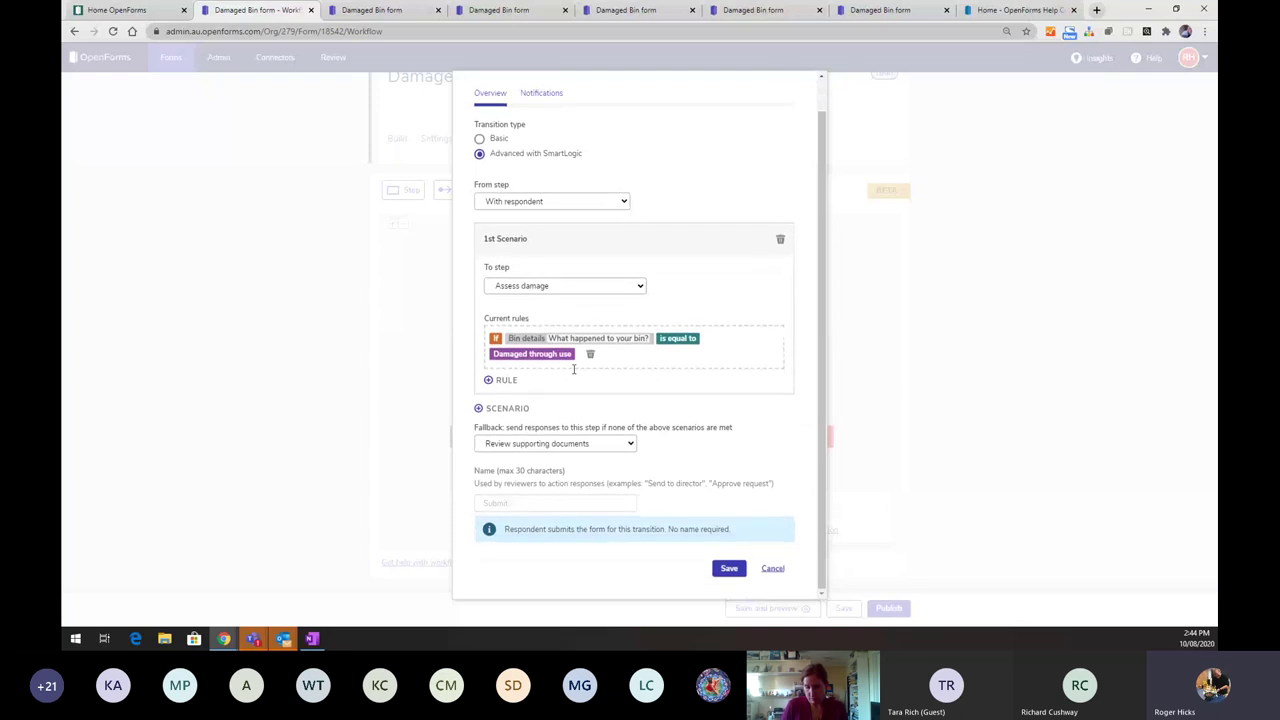
left_click(729, 568)
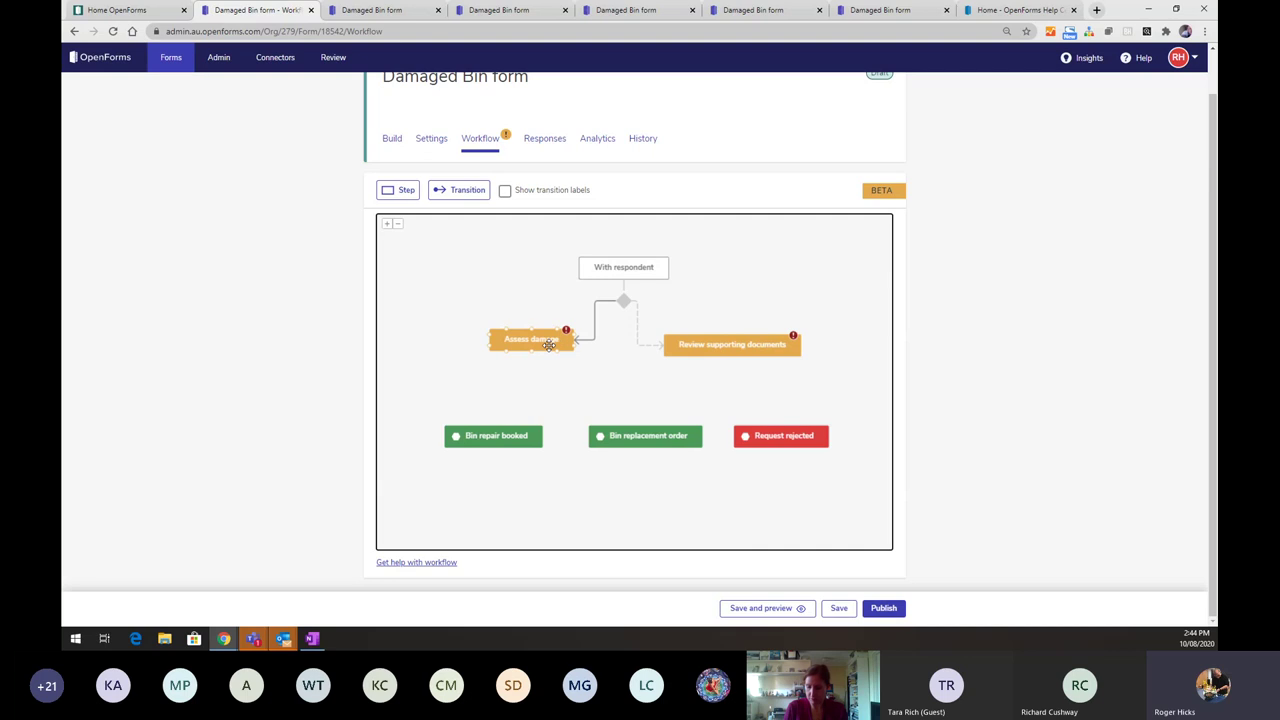
- Link Assess damage to Bin repair booked with a transition named 'Bin repair scheduled'
left_click(549, 349)
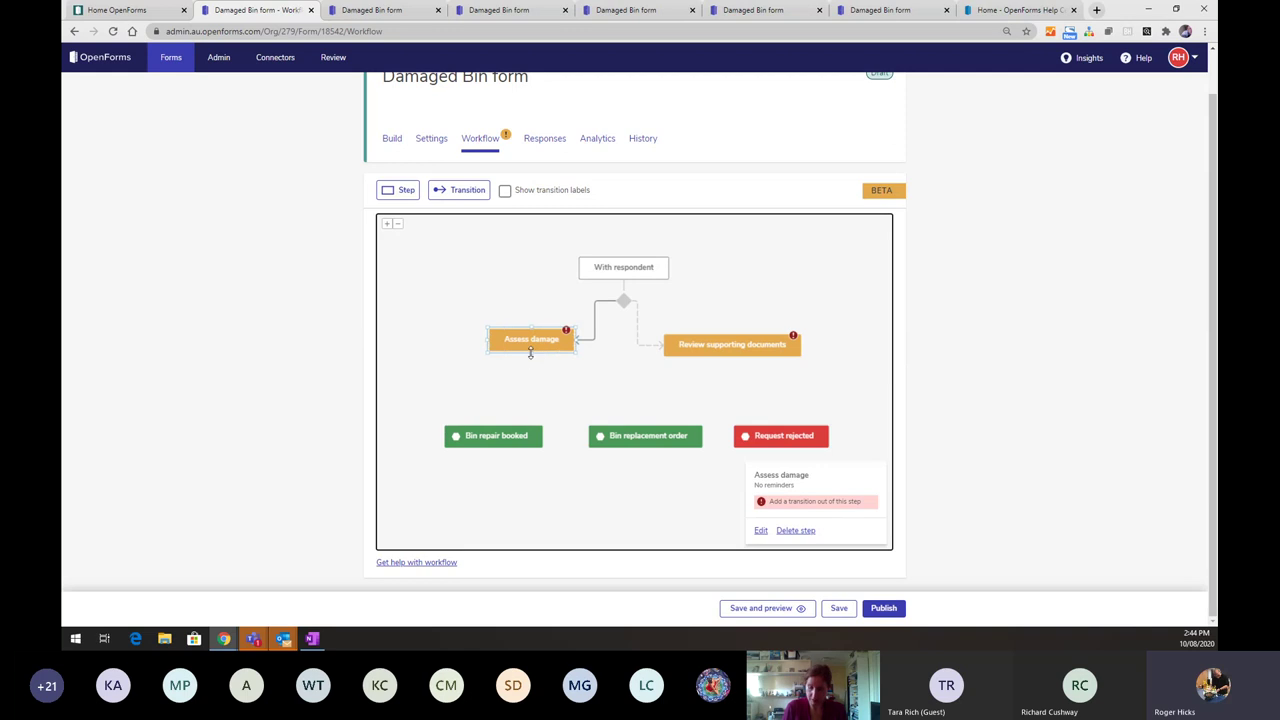
left_click(533, 362)
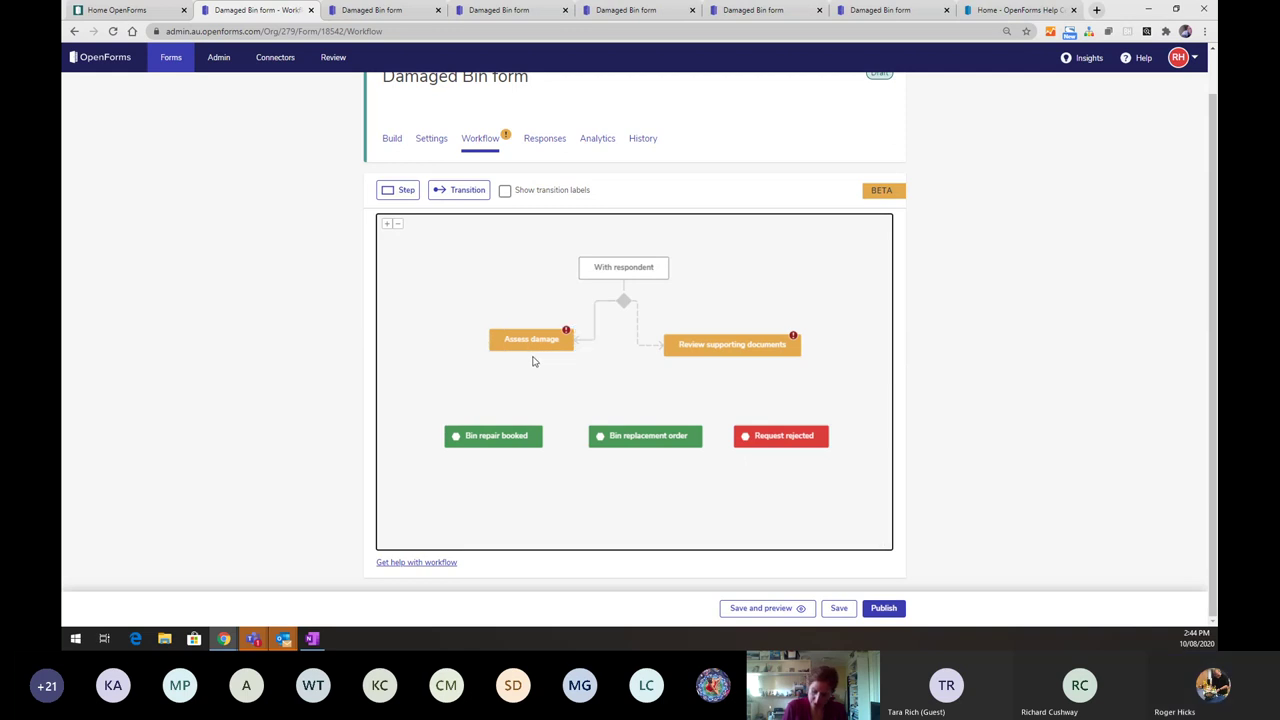
left_click_drag(532, 350, 498, 430)
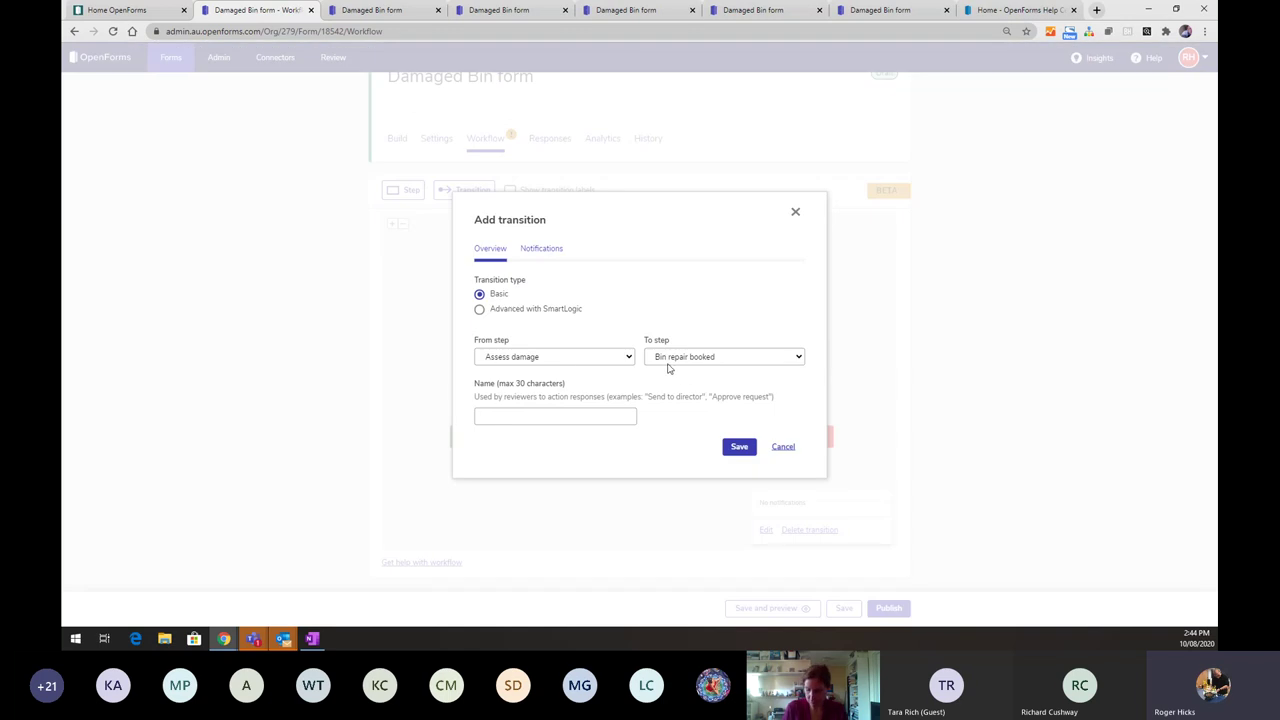
left_click(548, 257)
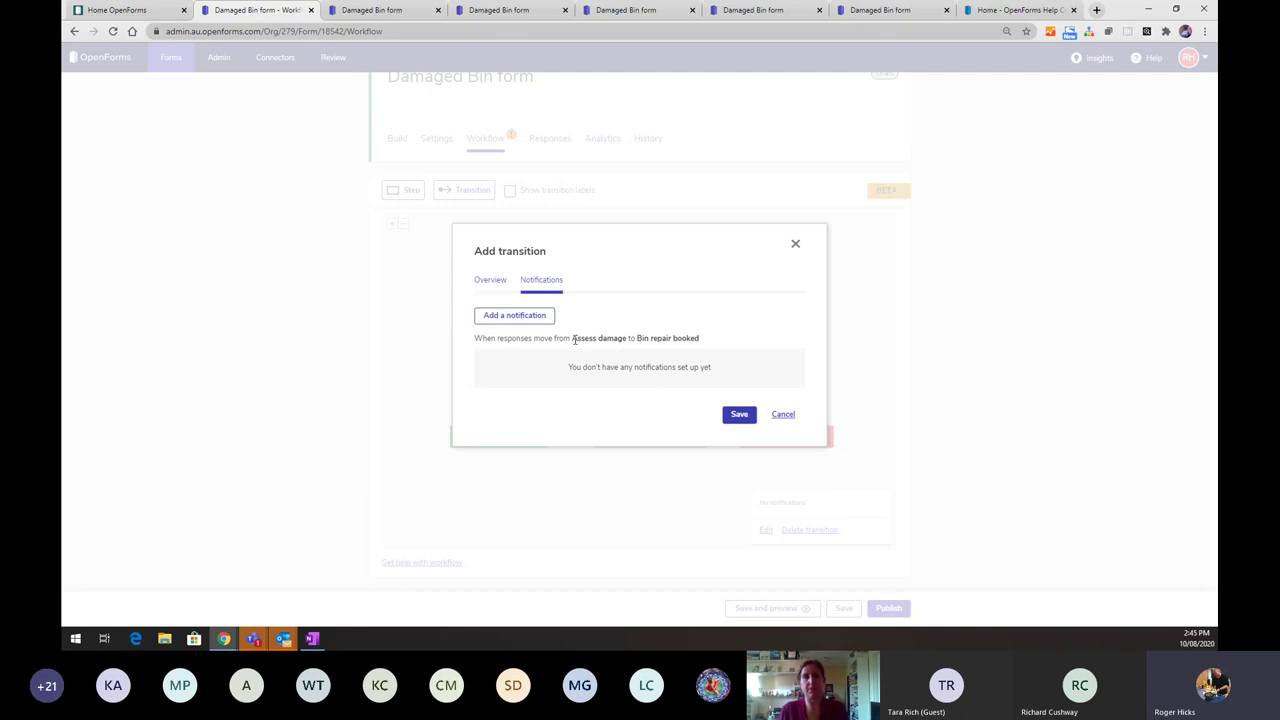
left_click(490, 280)
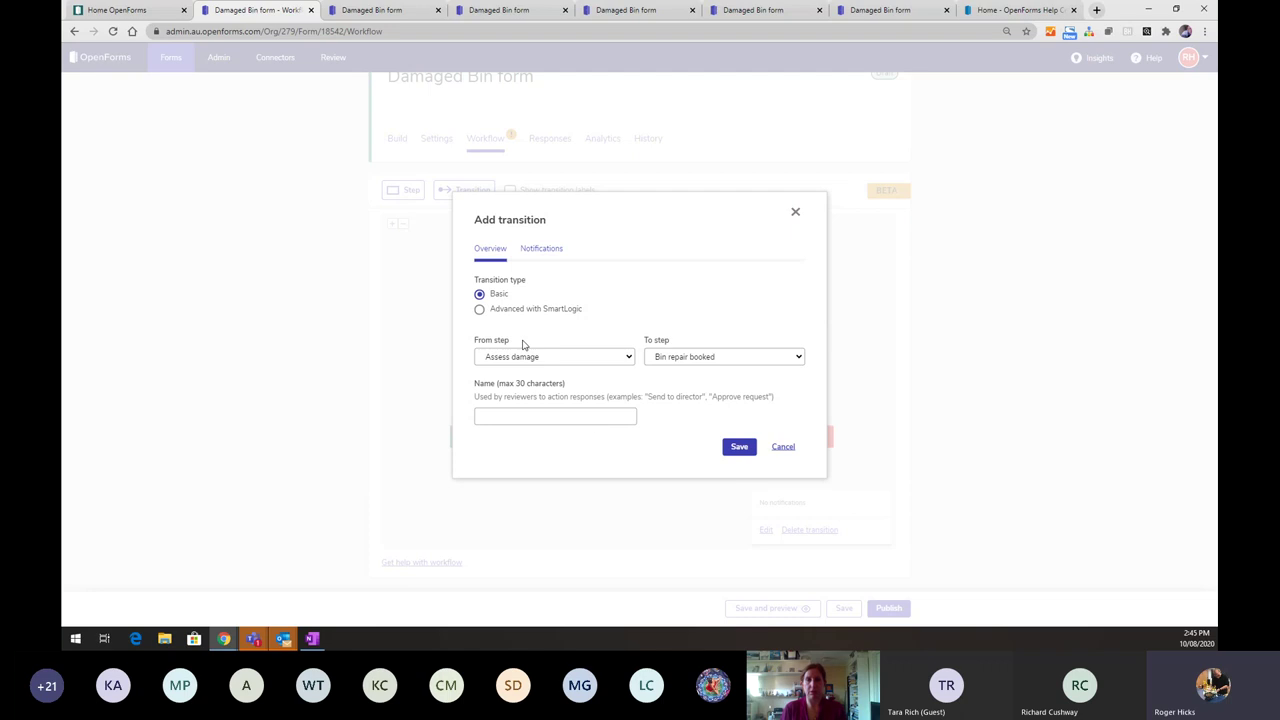
left_click(739, 446)
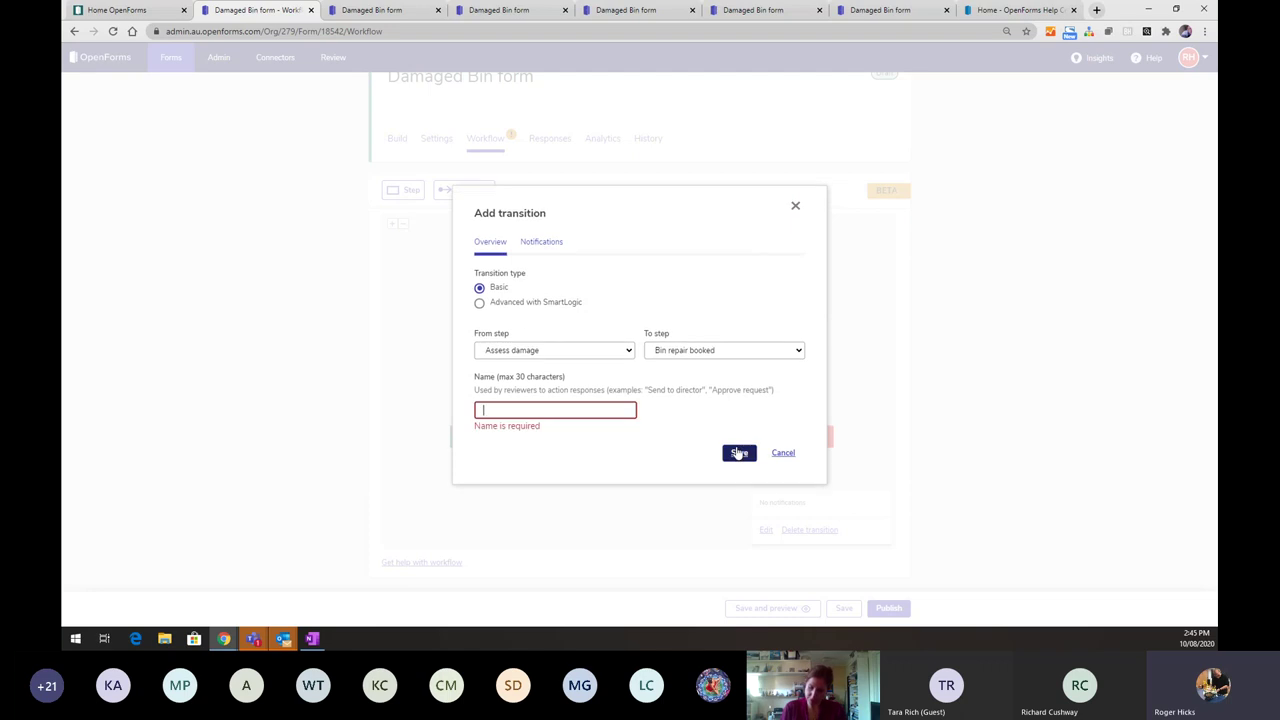
left_click(557, 407)
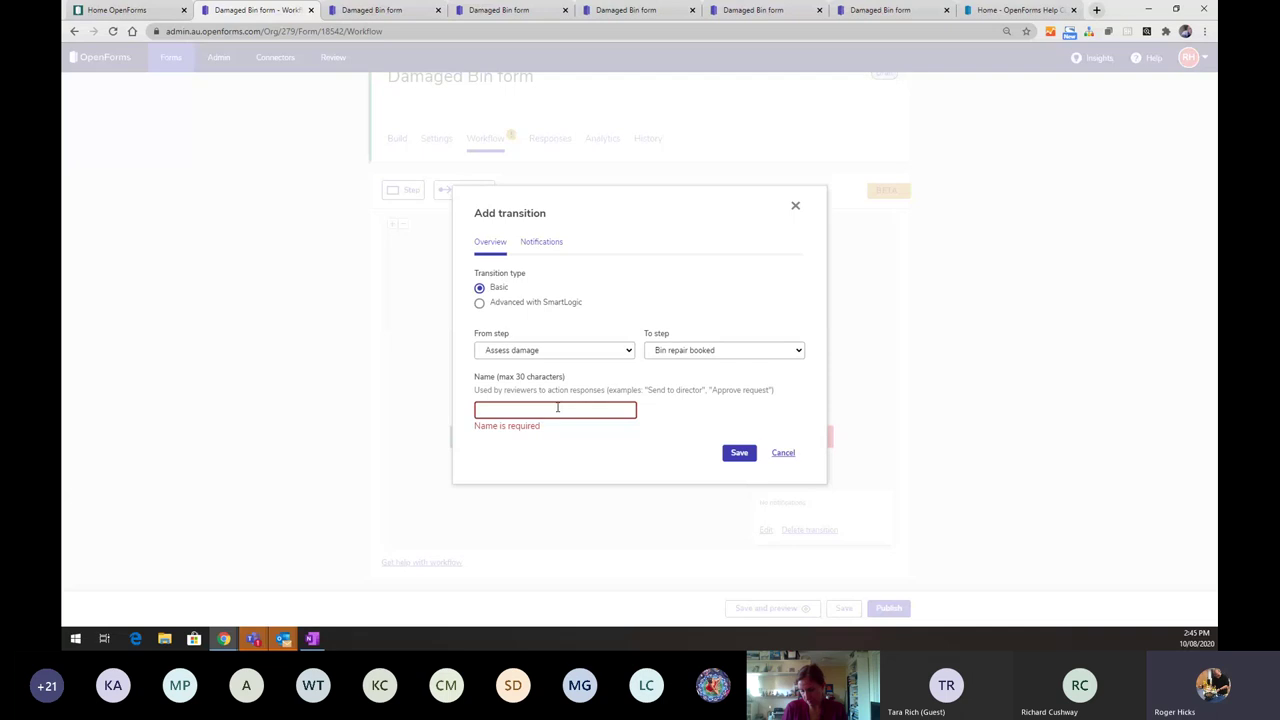
type("Bin ")
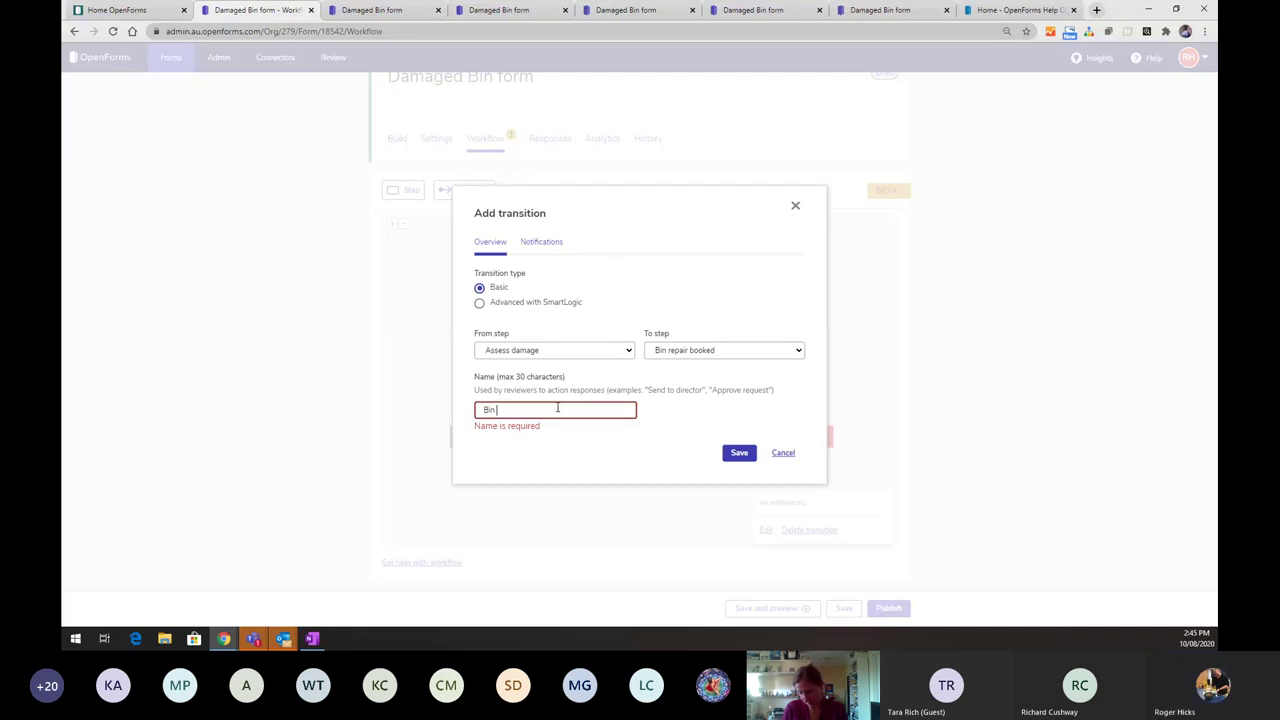
type("darep")
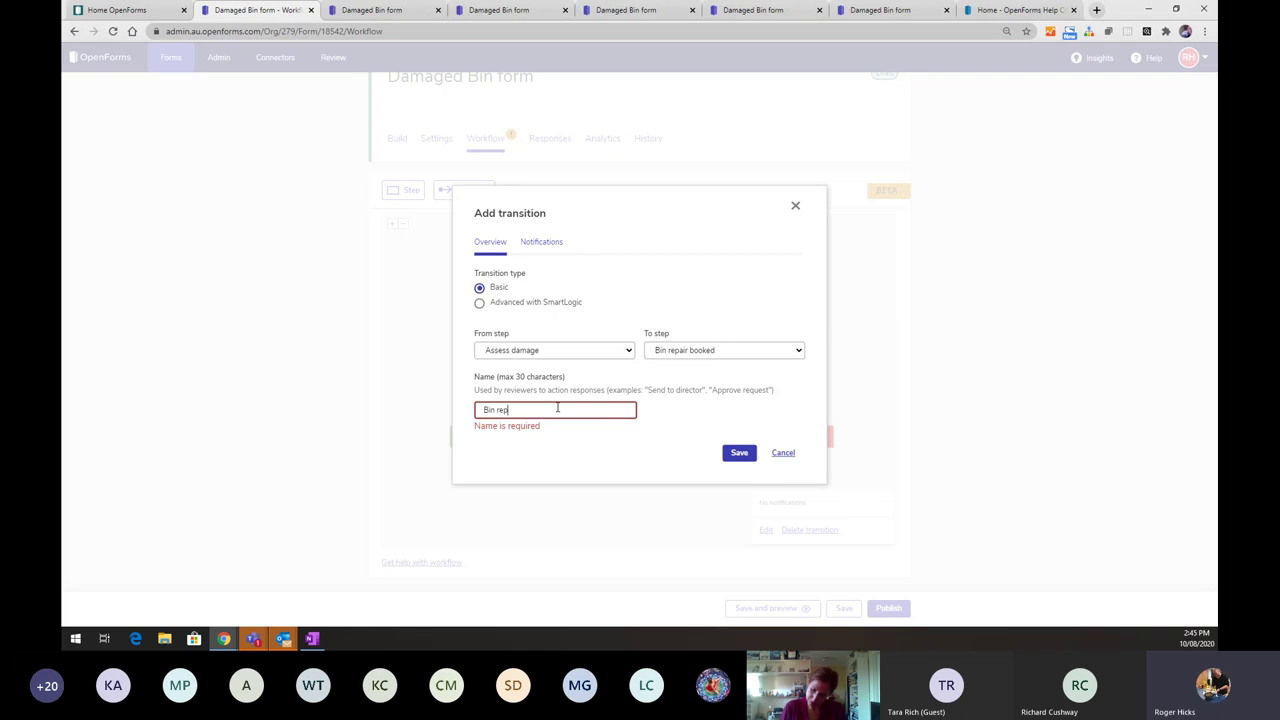
type("aair")
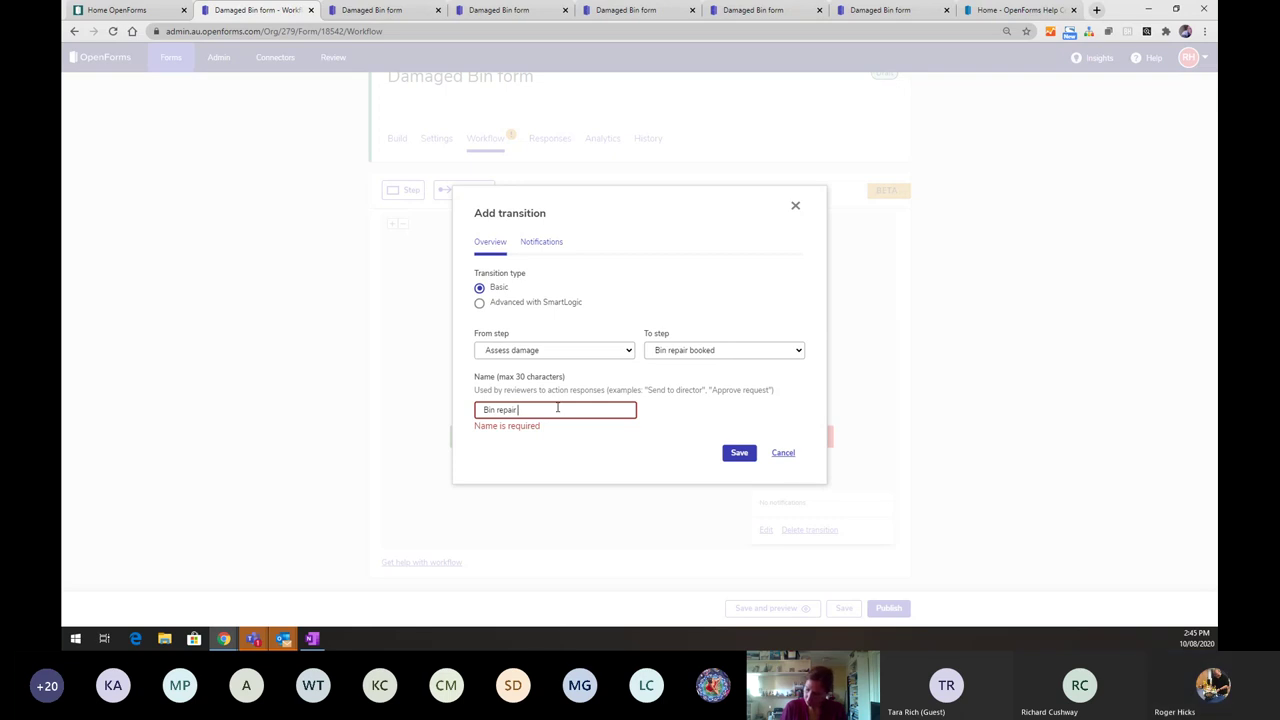
type(" scheduled")
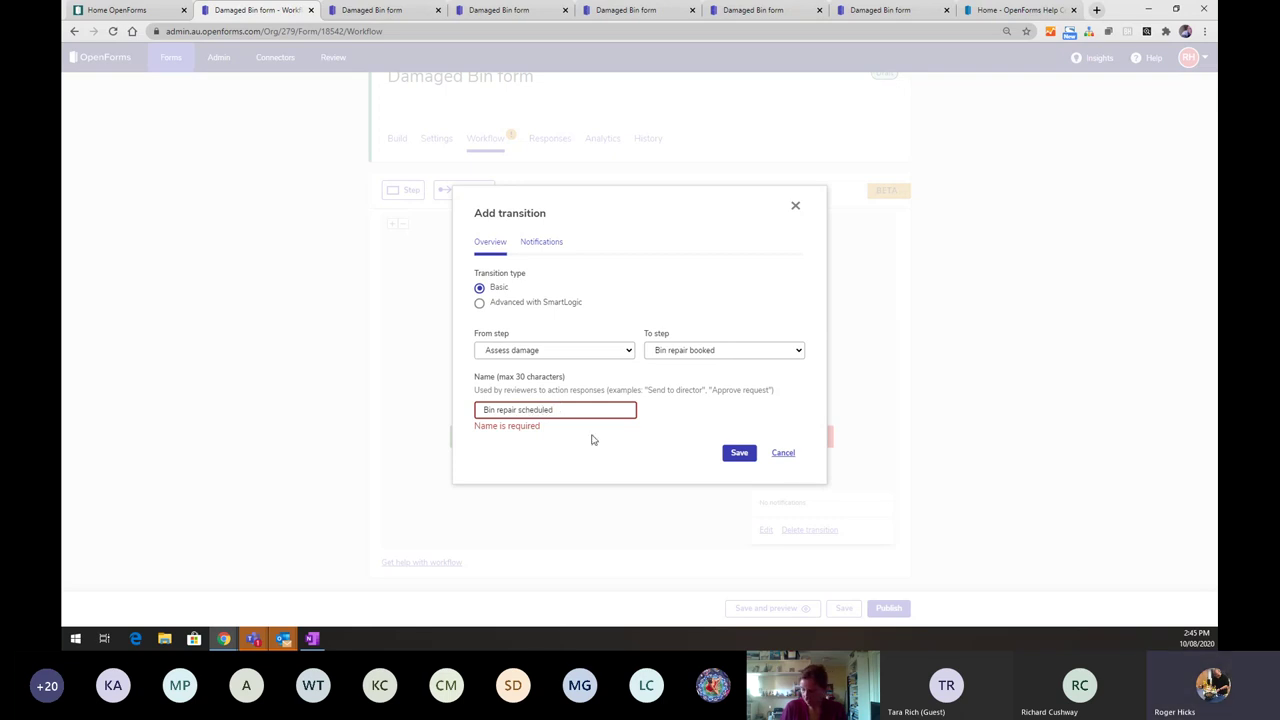
left_click(728, 453)
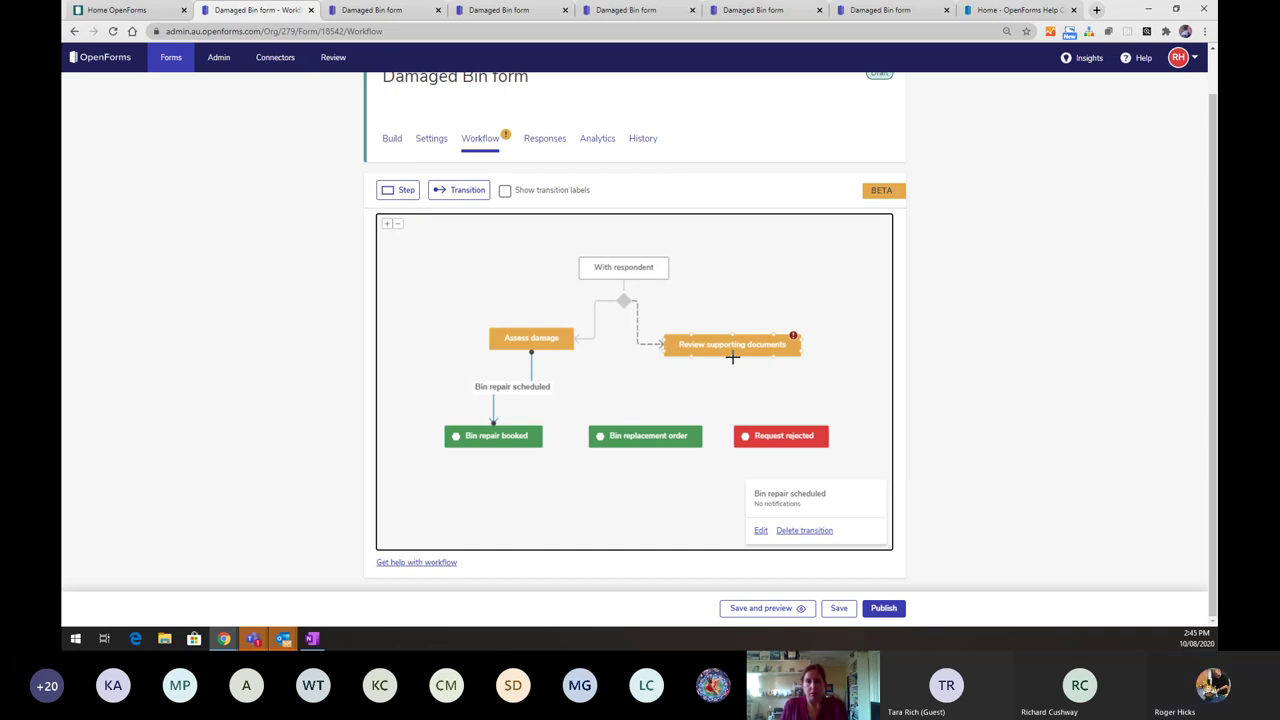
- Link Review supporting documents to Bin replacement order with a transition named 'Request approved'
left_click_drag(732, 357, 645, 425)
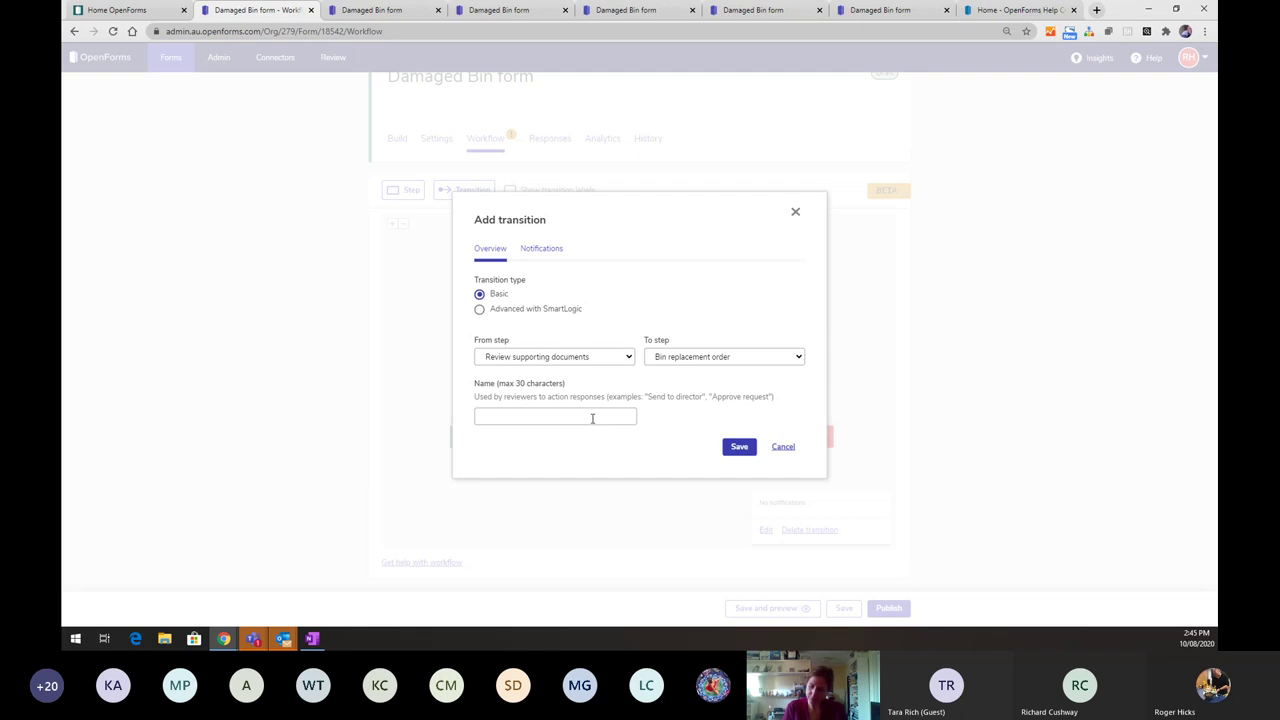
left_click(741, 455)
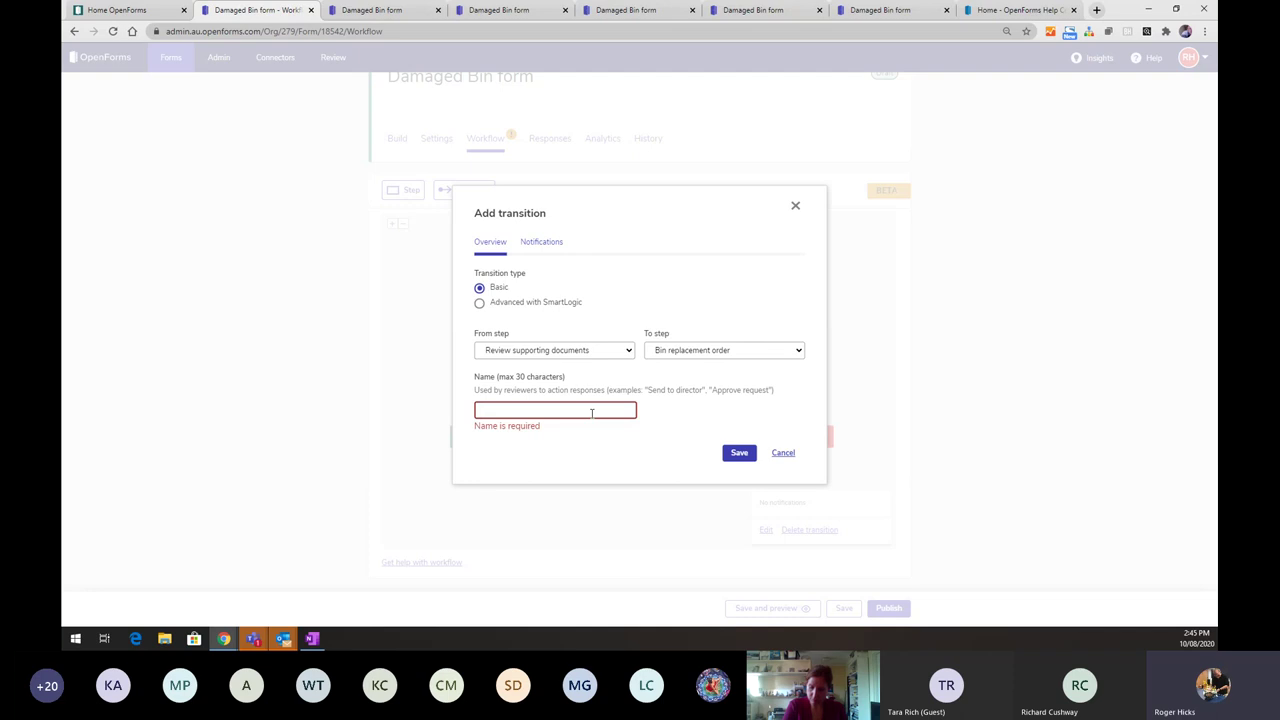
type("R")
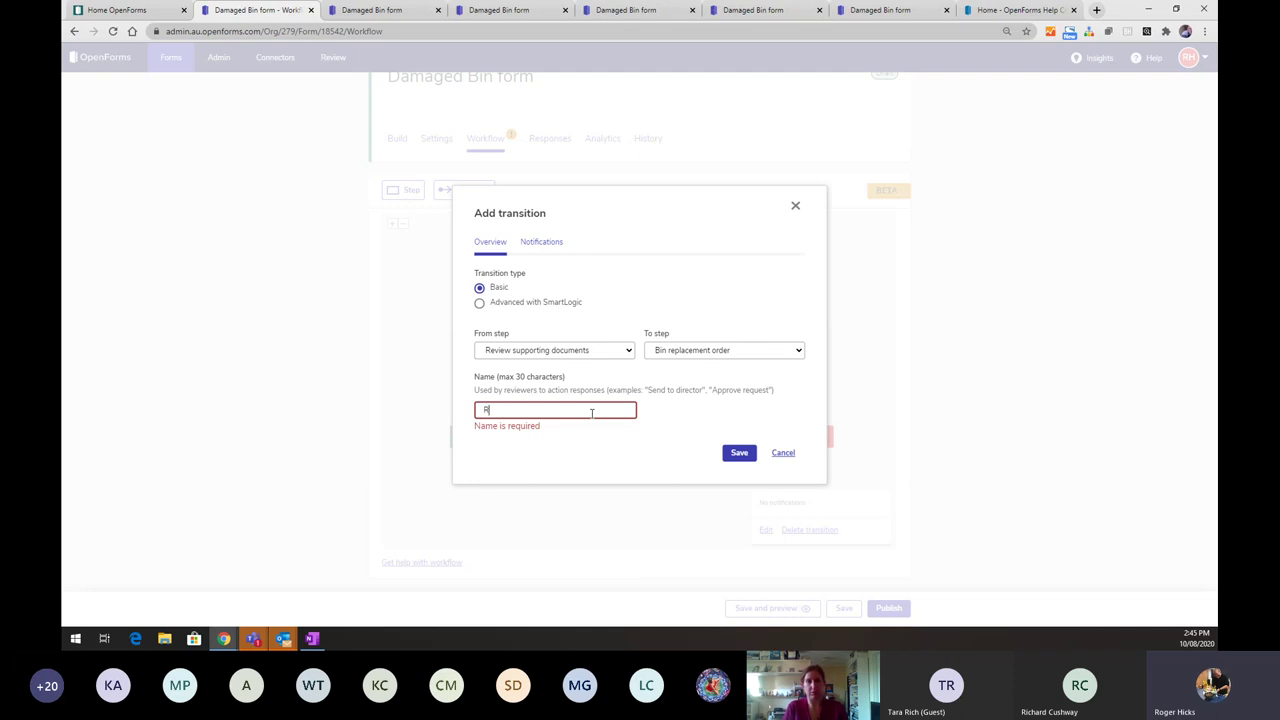
type("equest approved")
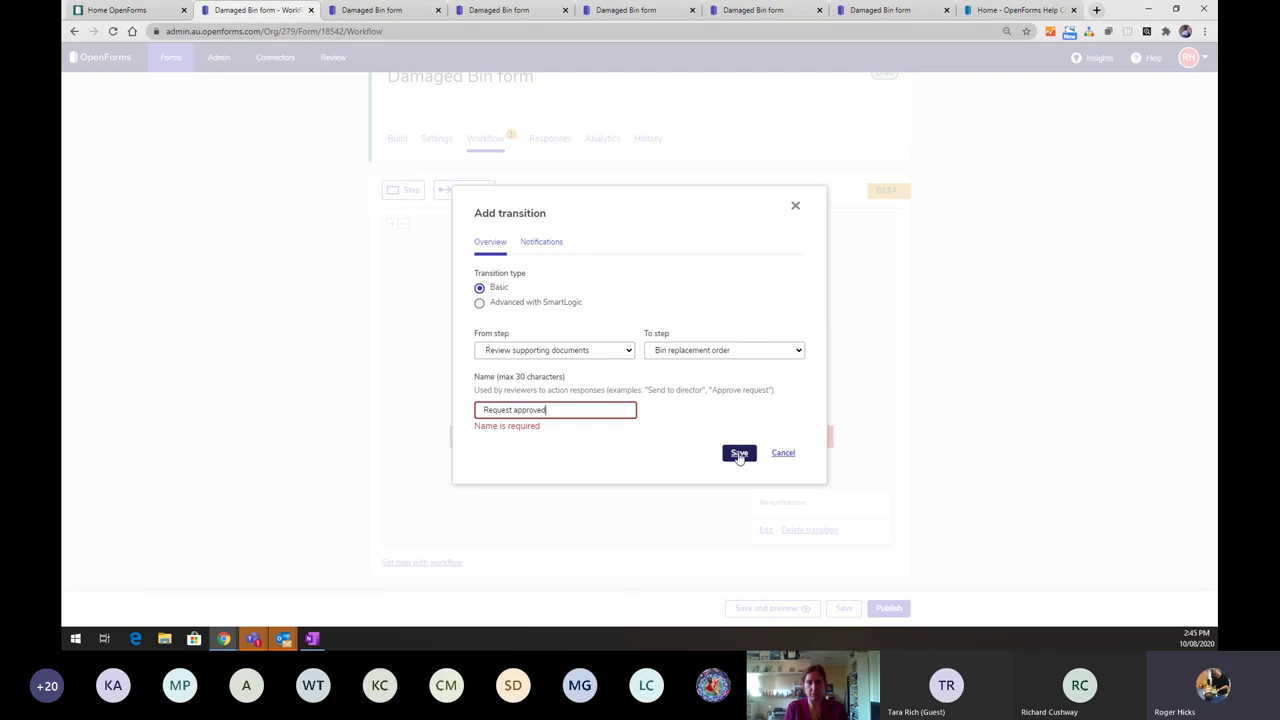
left_click(739, 455)
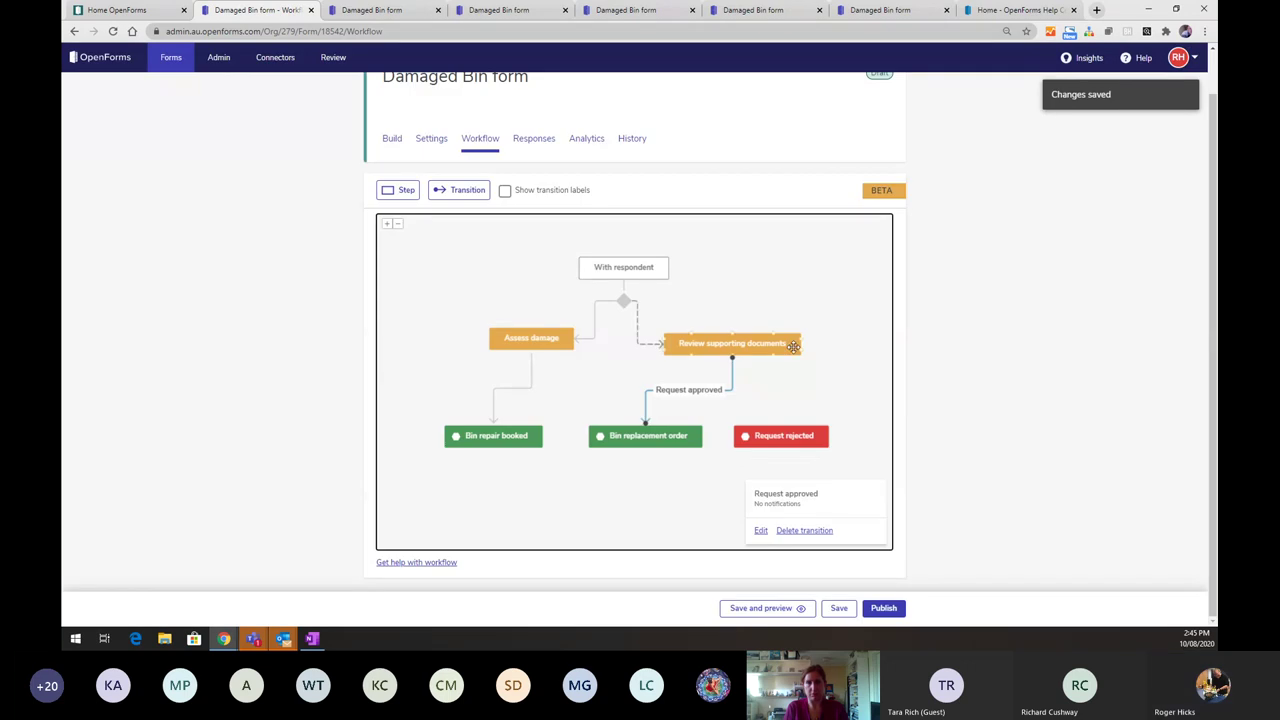
- Link Review supporting documents to Request rejected with a transition named 'Request declined'
left_click_drag(773, 356, 779, 430)
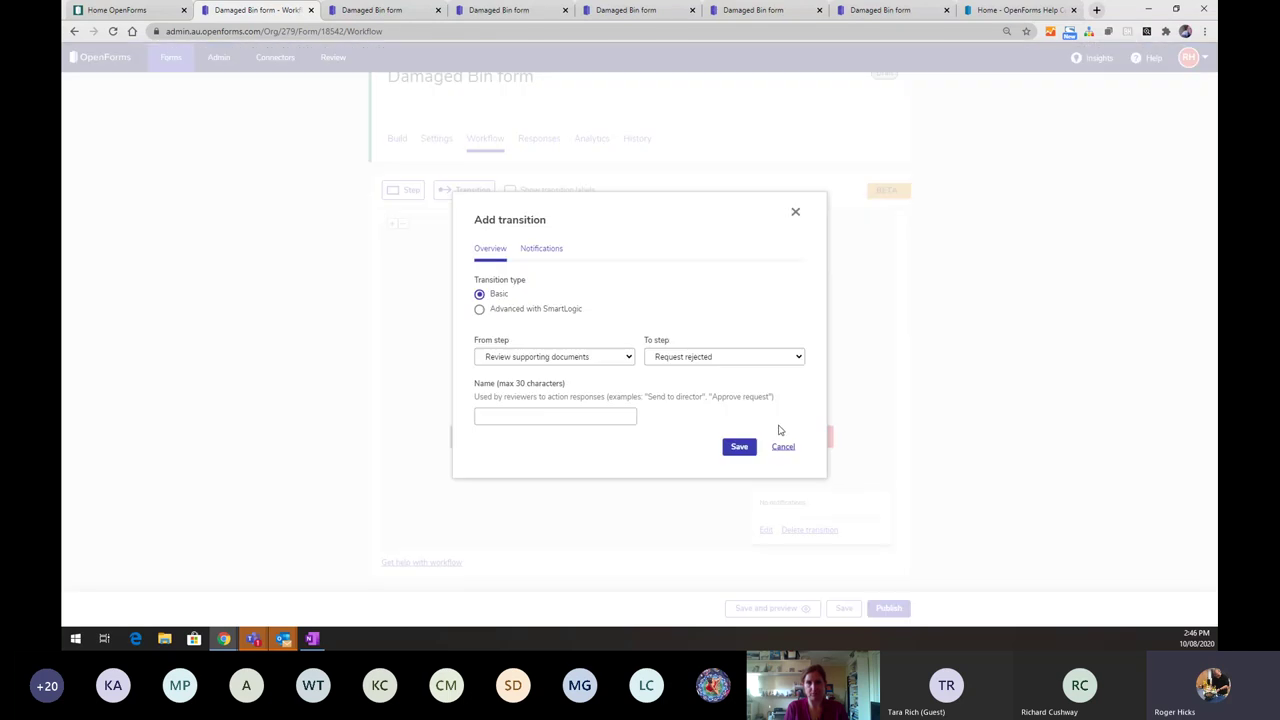
left_click(543, 420)
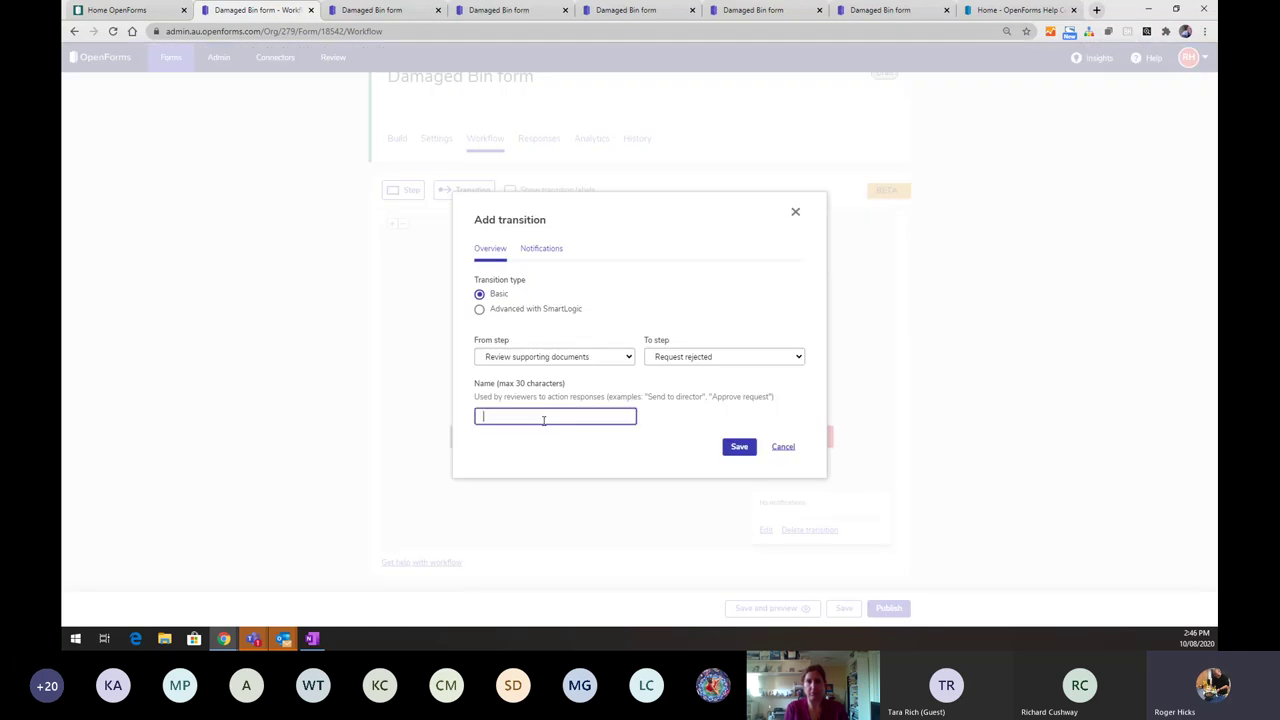
type("Reques")
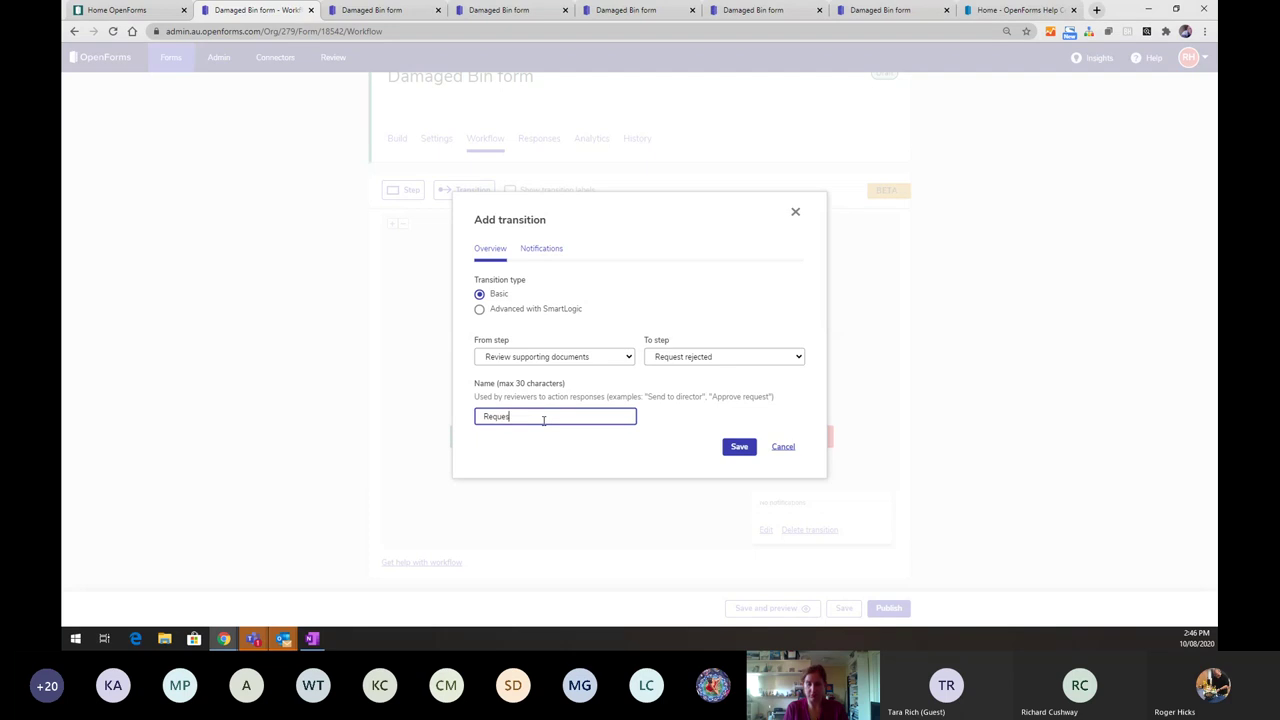
type("t decline")
key("BackSpace")
key("BackSpace")
key("BackSpace")
key("BackSpace")
type("ined")
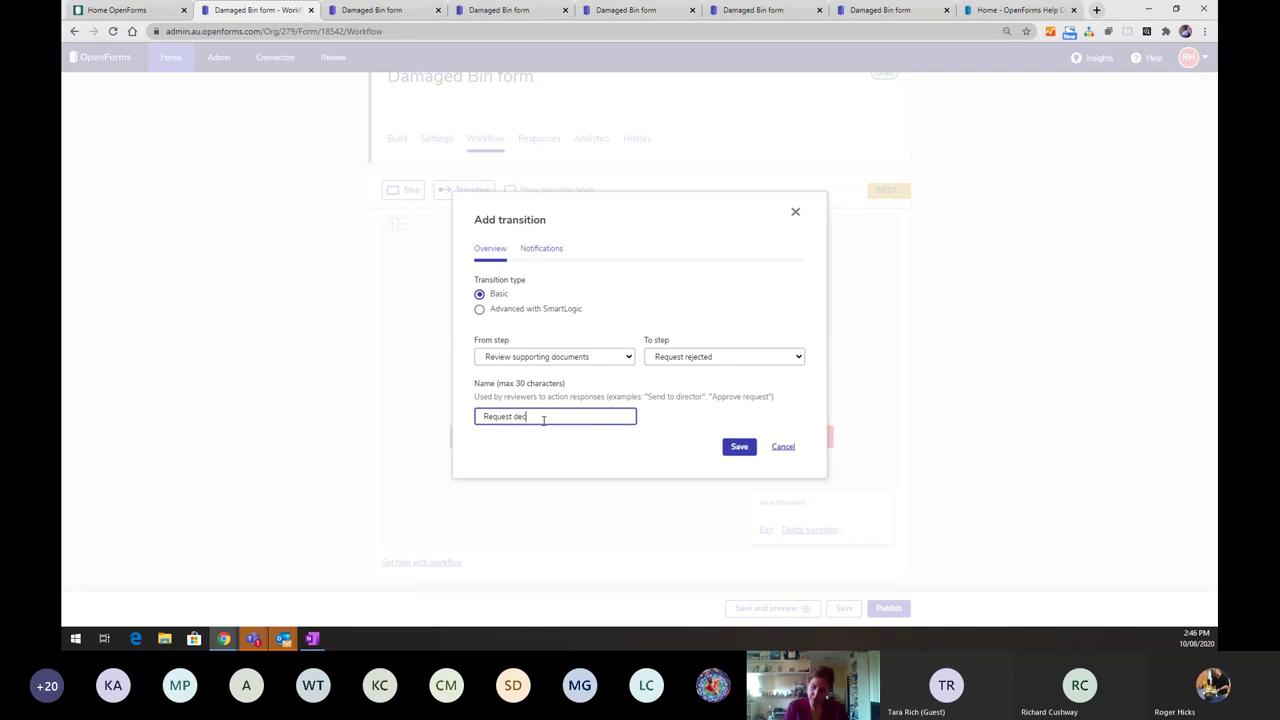
left_click(739, 446)
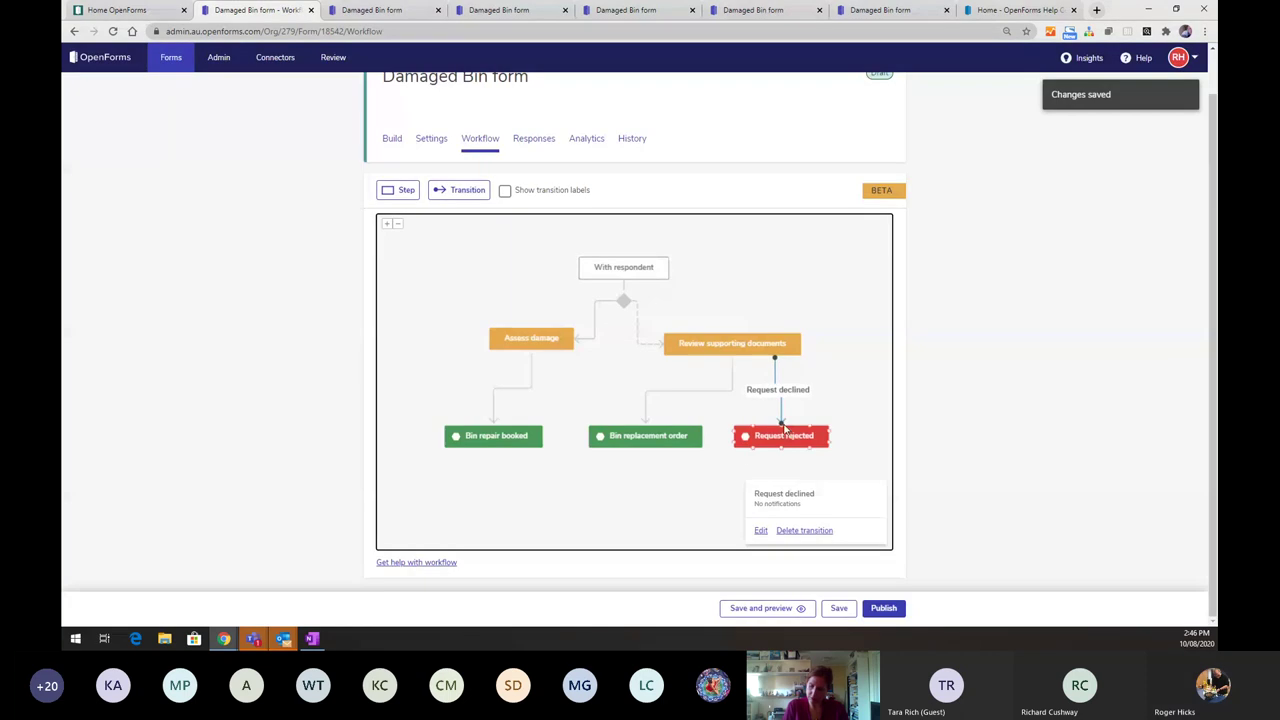
left_click(781, 436)
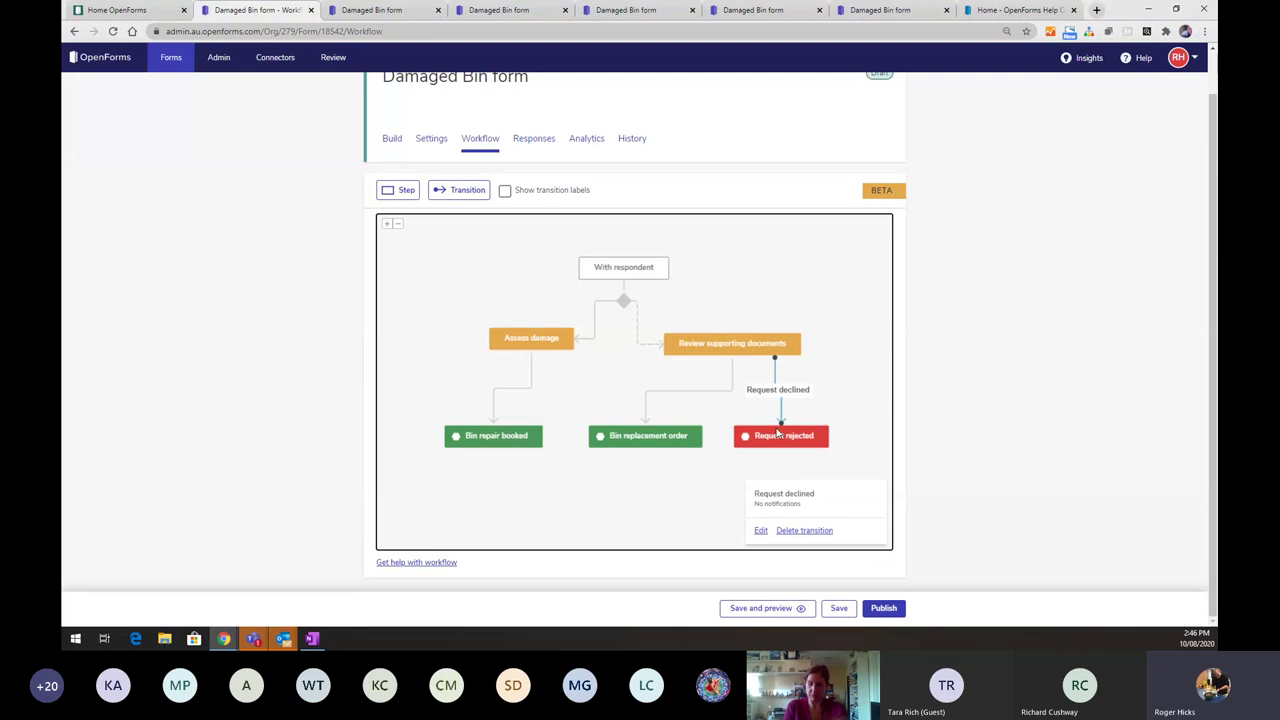
- Save the workflow, preview the form and enter the respondent's e-mail address
left_click(836, 610)
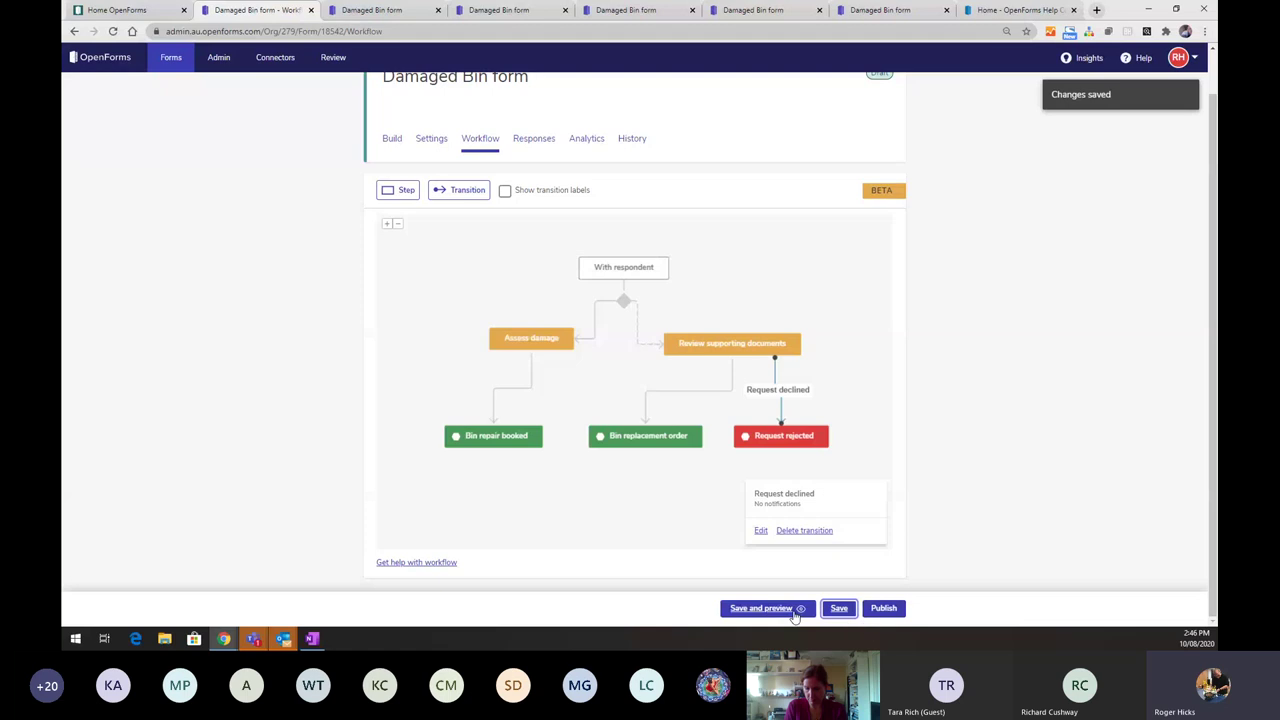
left_click(795, 612)
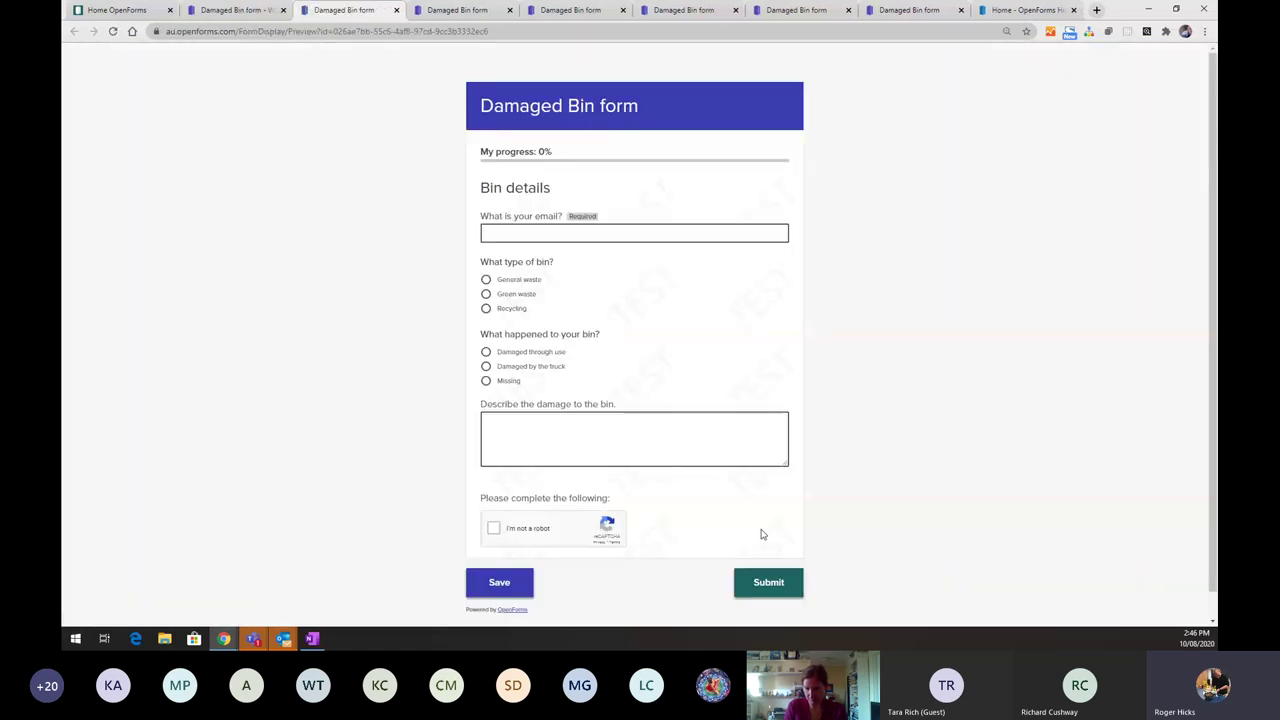
left_click(542, 236)
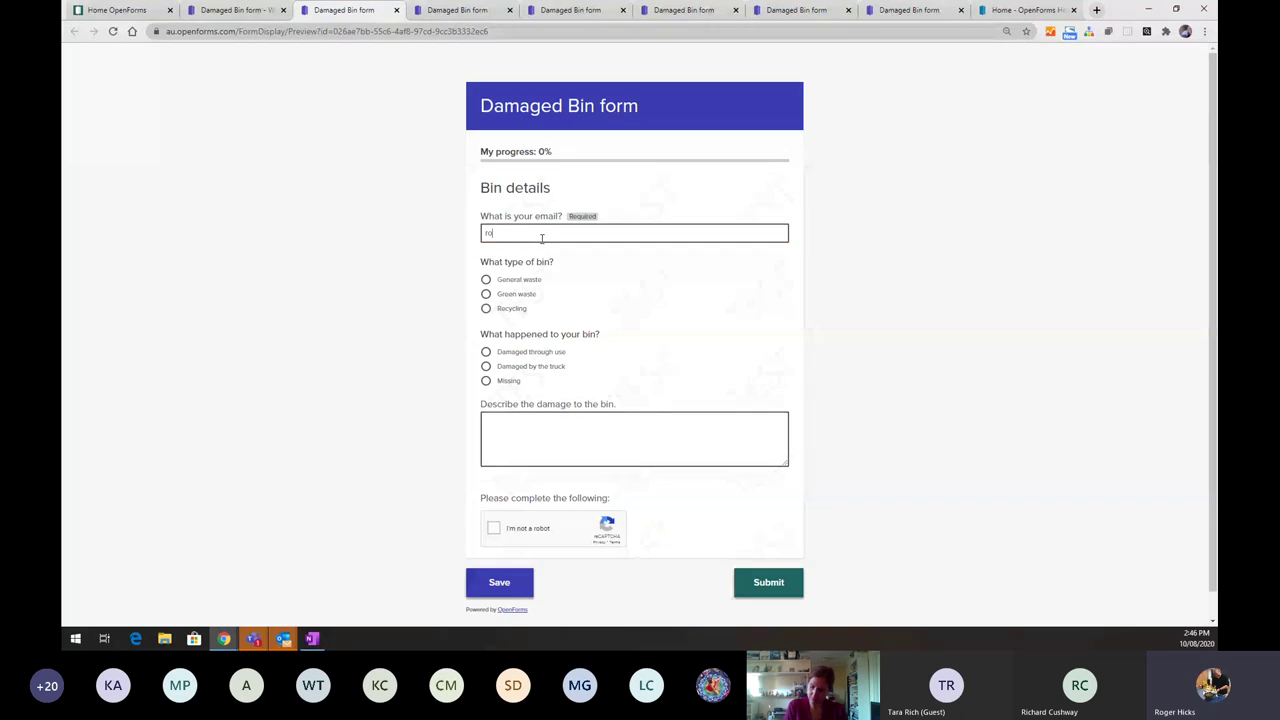
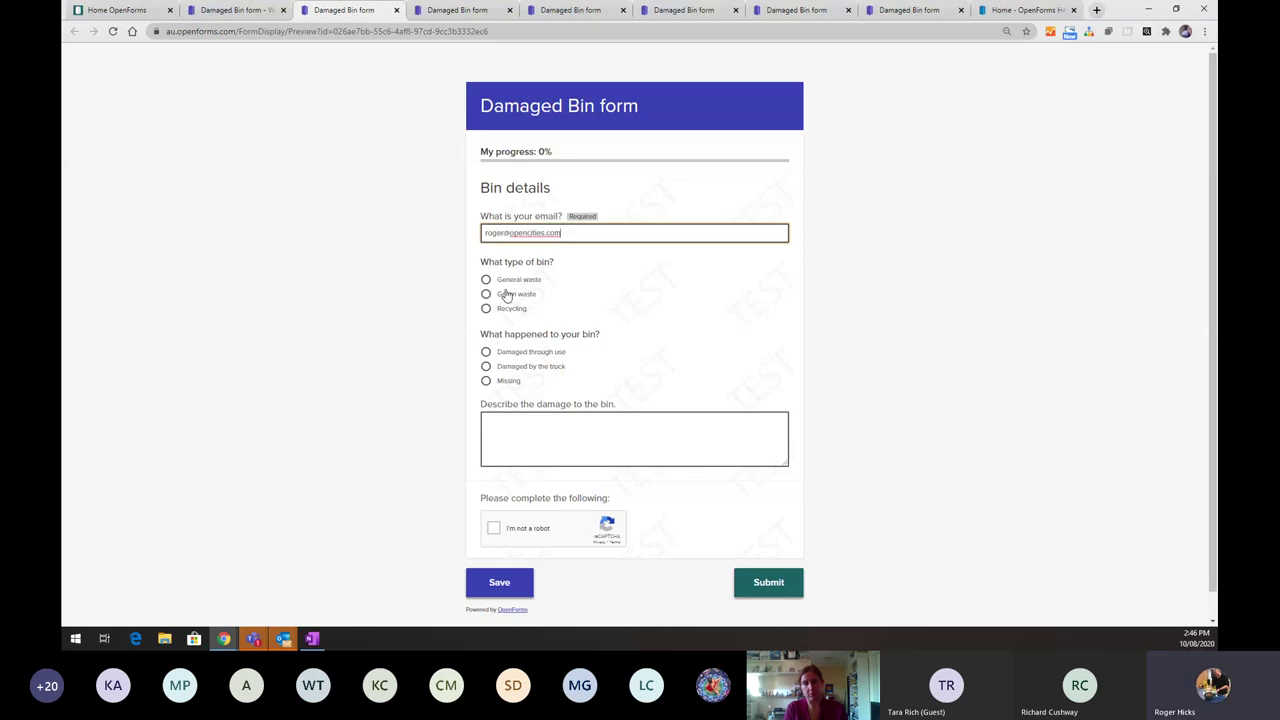
- Report a Missing Green waste bin, pass the robot check and submit the response
left_click(503, 294)
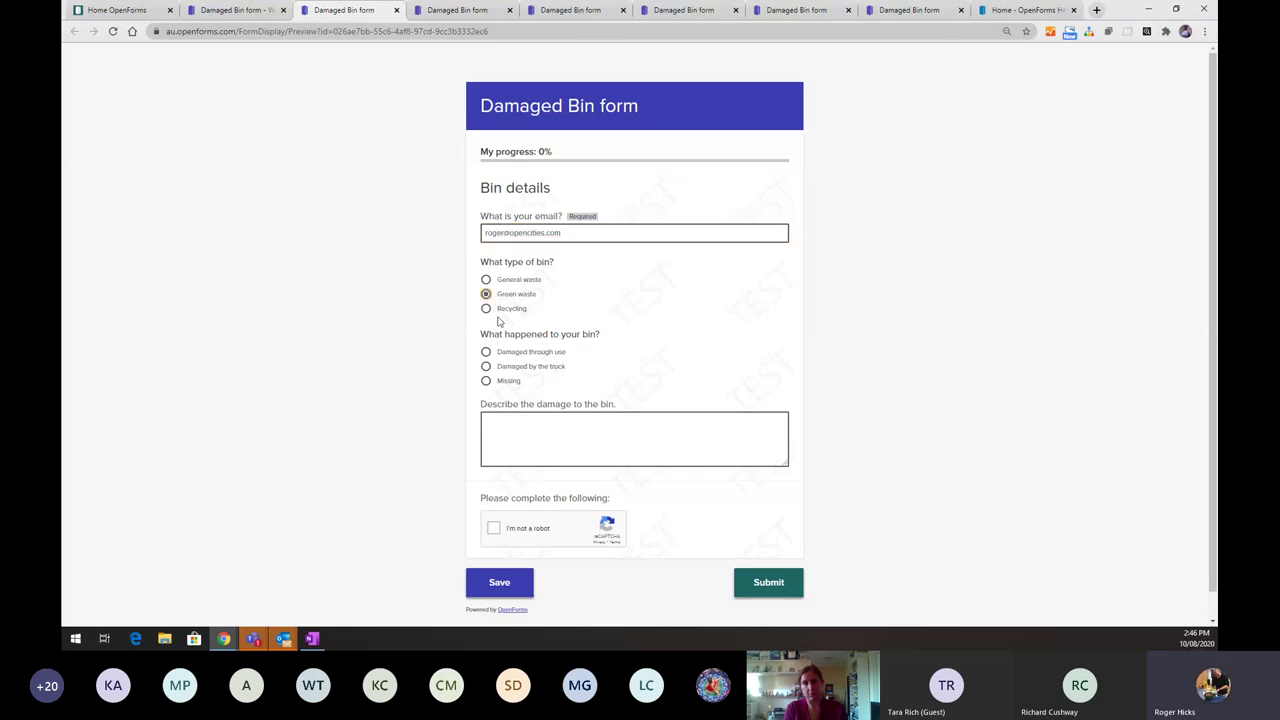
left_click(486, 352)
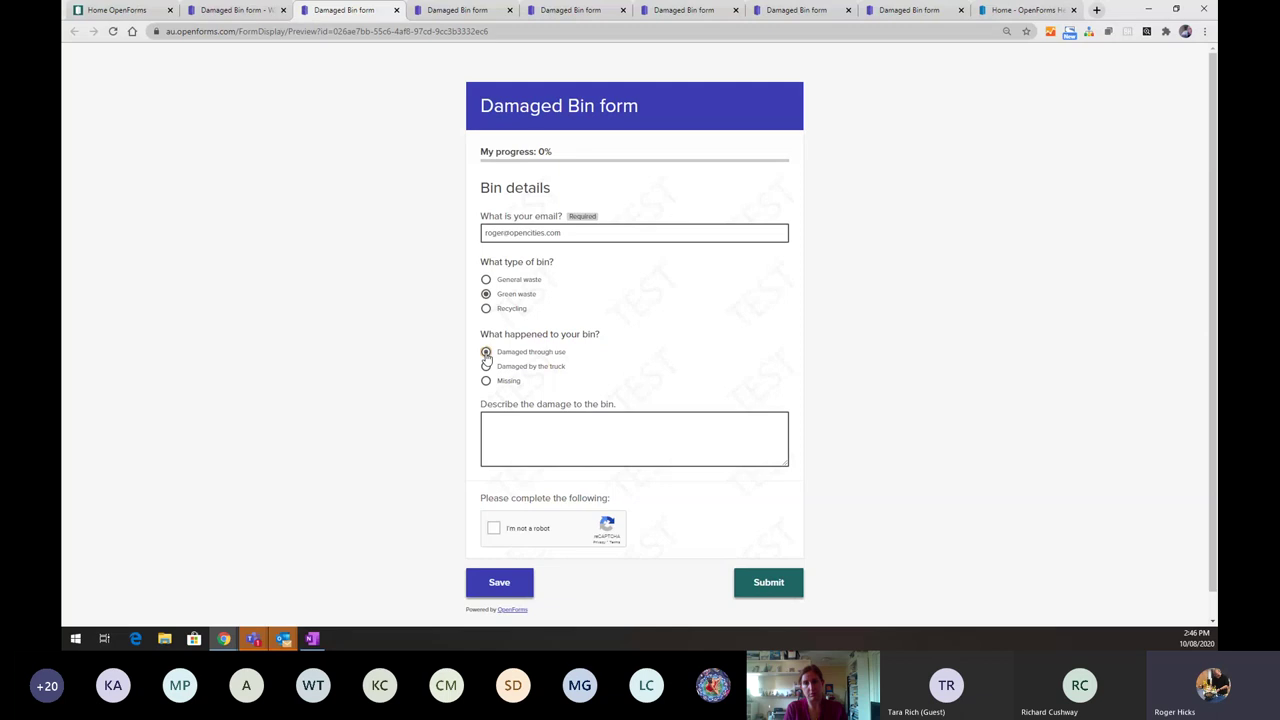
left_click(508, 441)
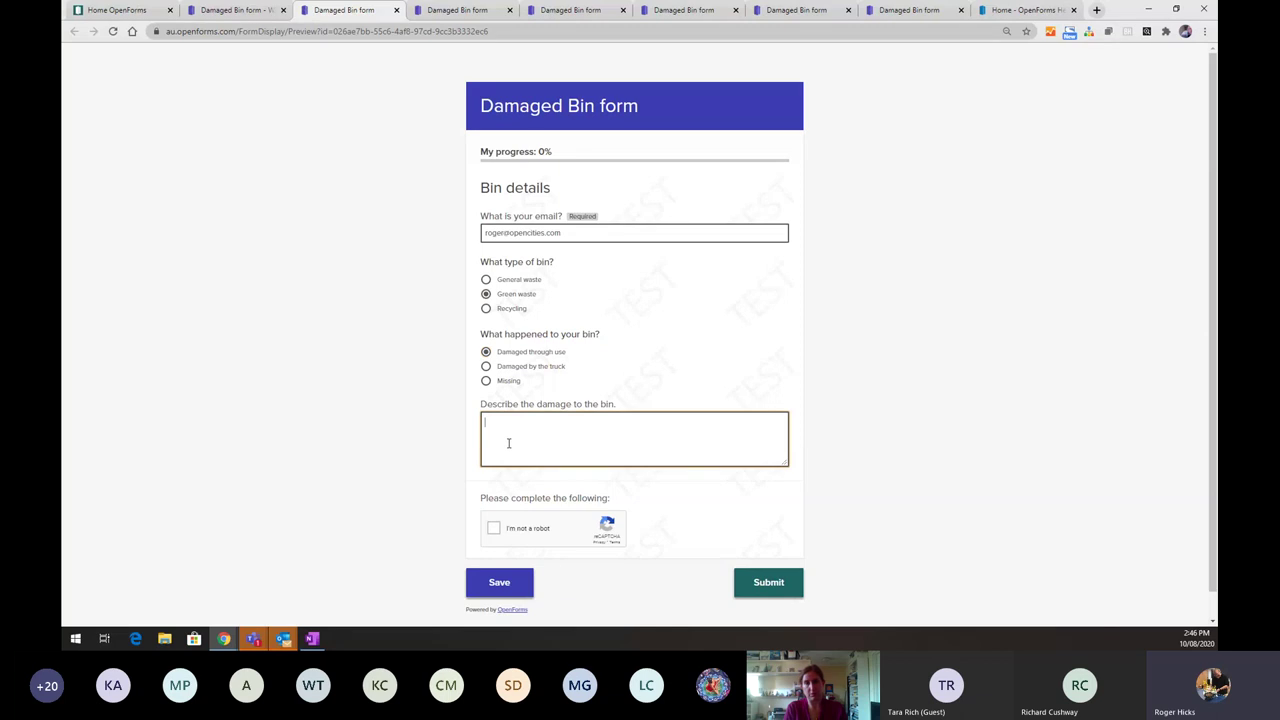
left_click(486, 381)
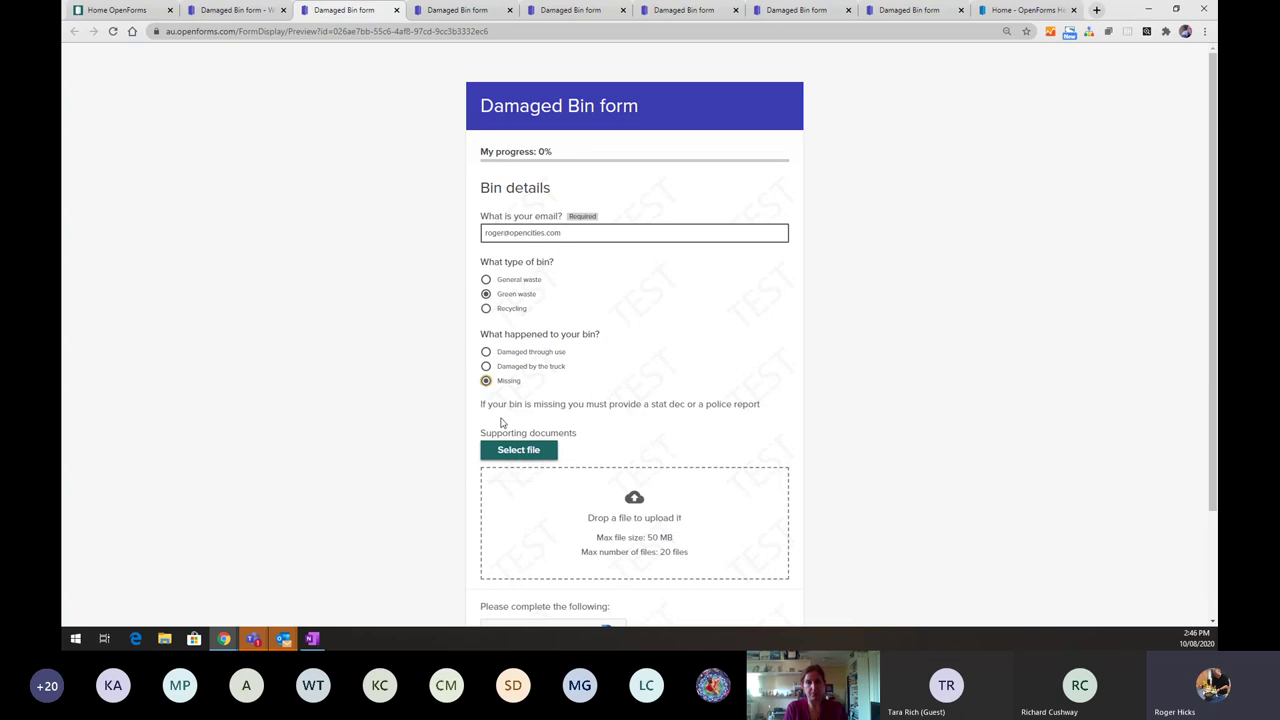
scroll(537, 467, "down", 1)
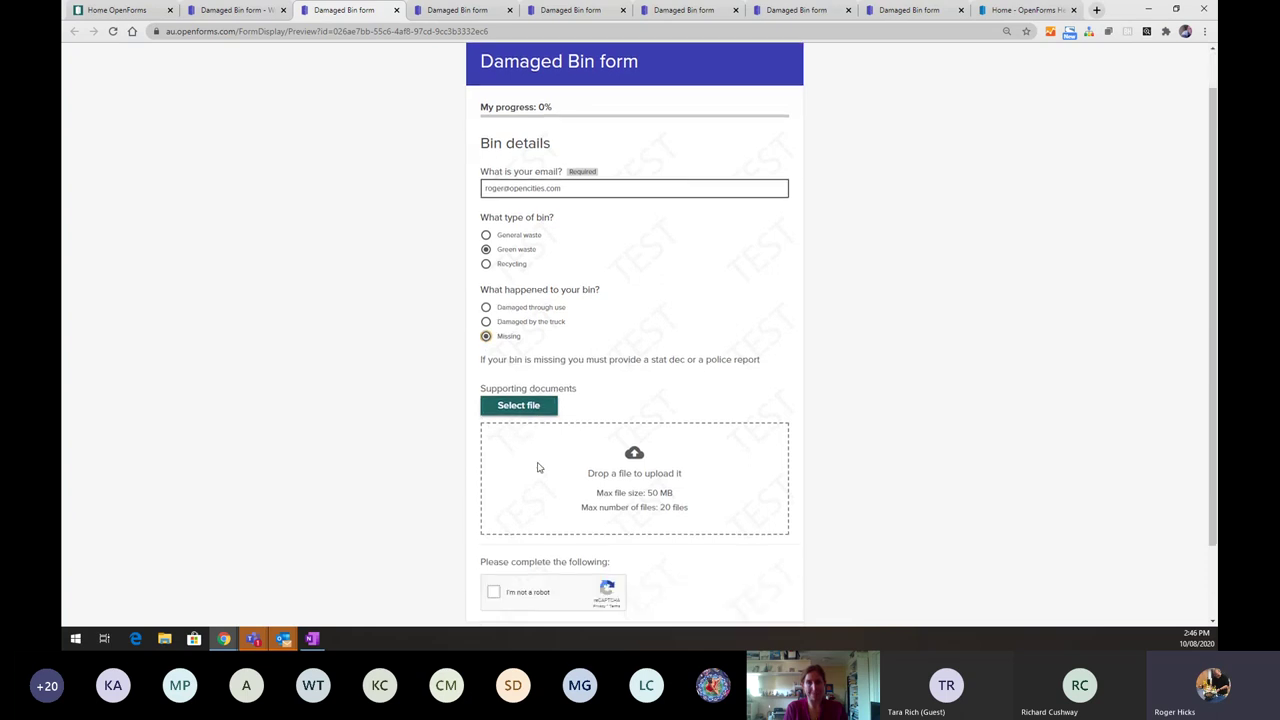
scroll(537, 467, "down", 1)
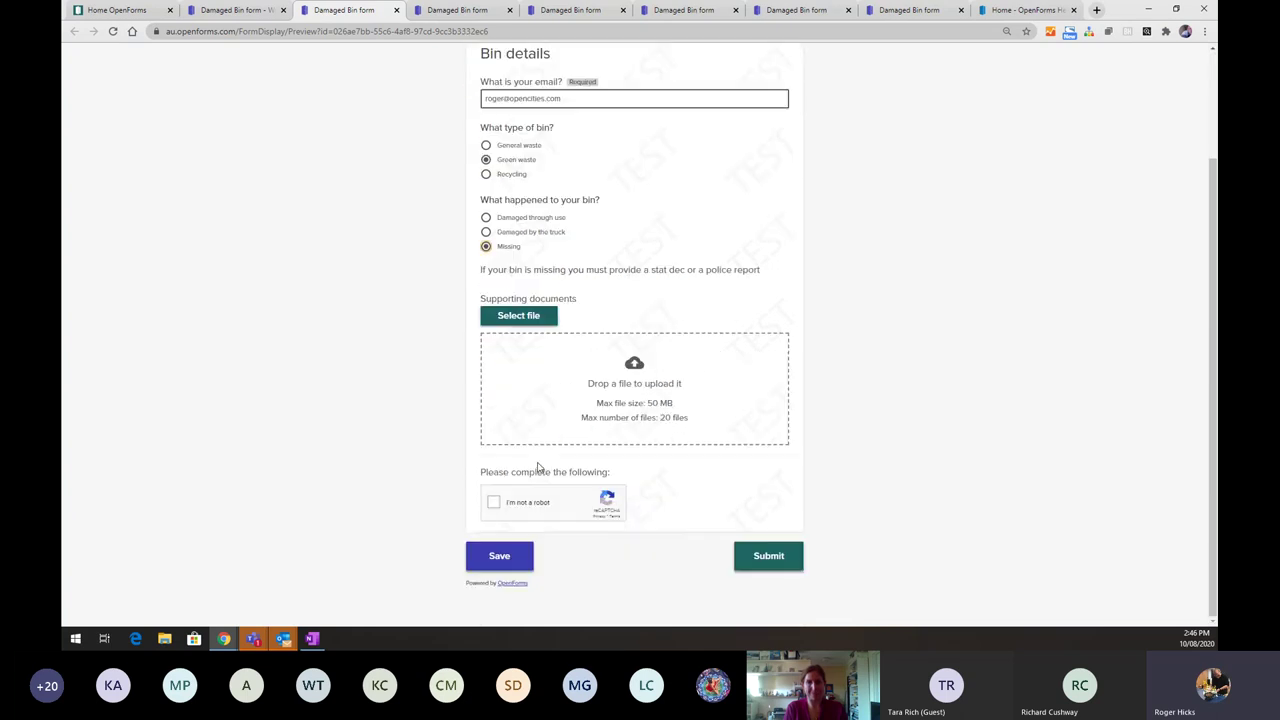
left_click(493, 504)
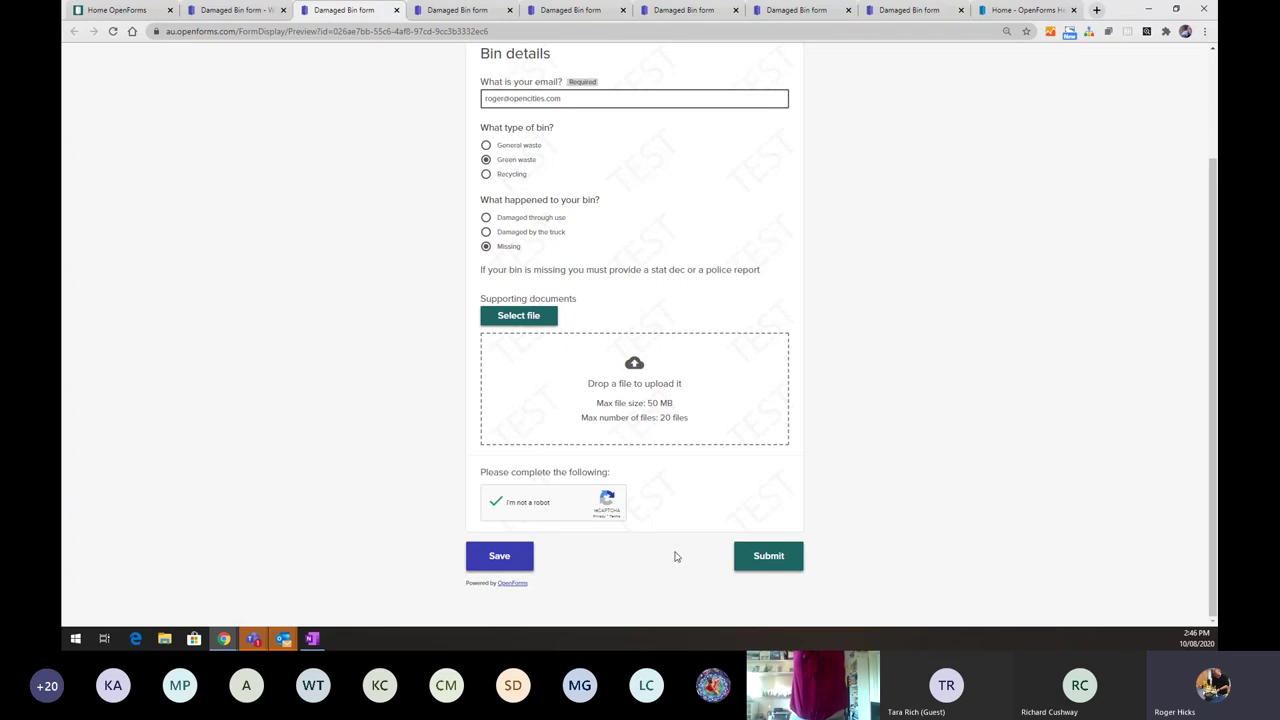
left_click(743, 562)
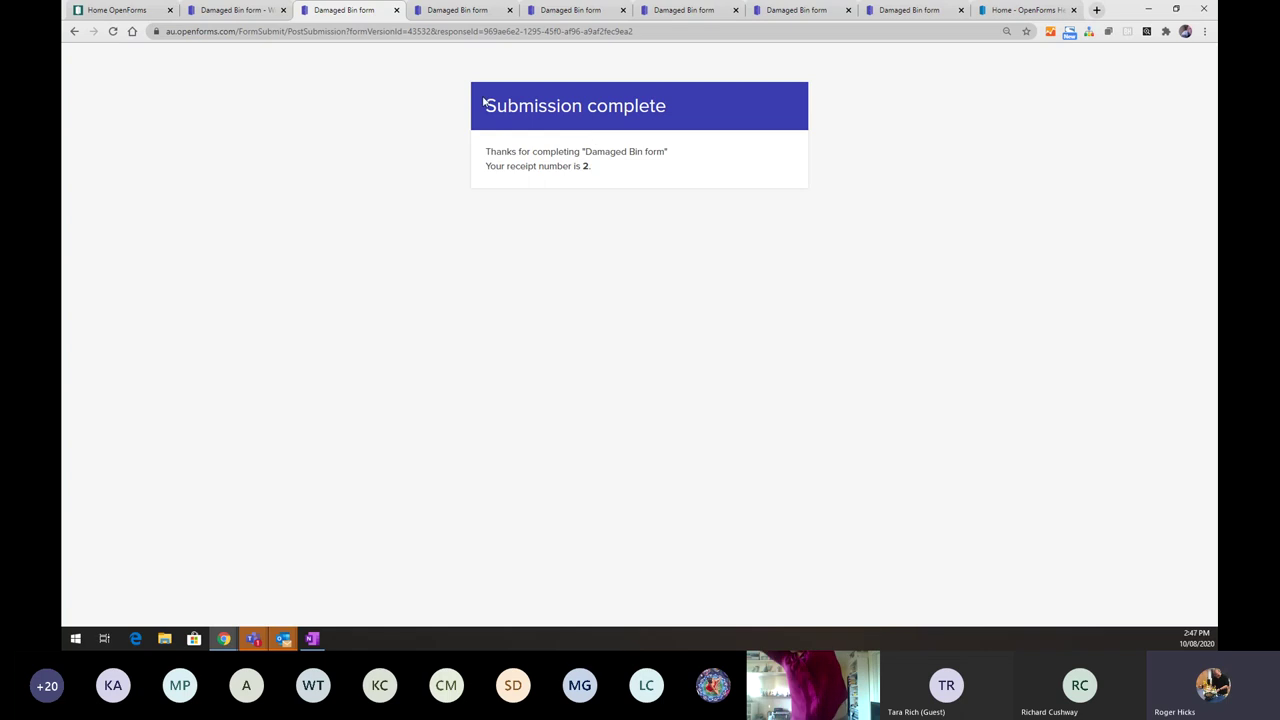
- Open the Damaged Bin form's response with receipt number 2 in the Review Center
left_click(250, 10)
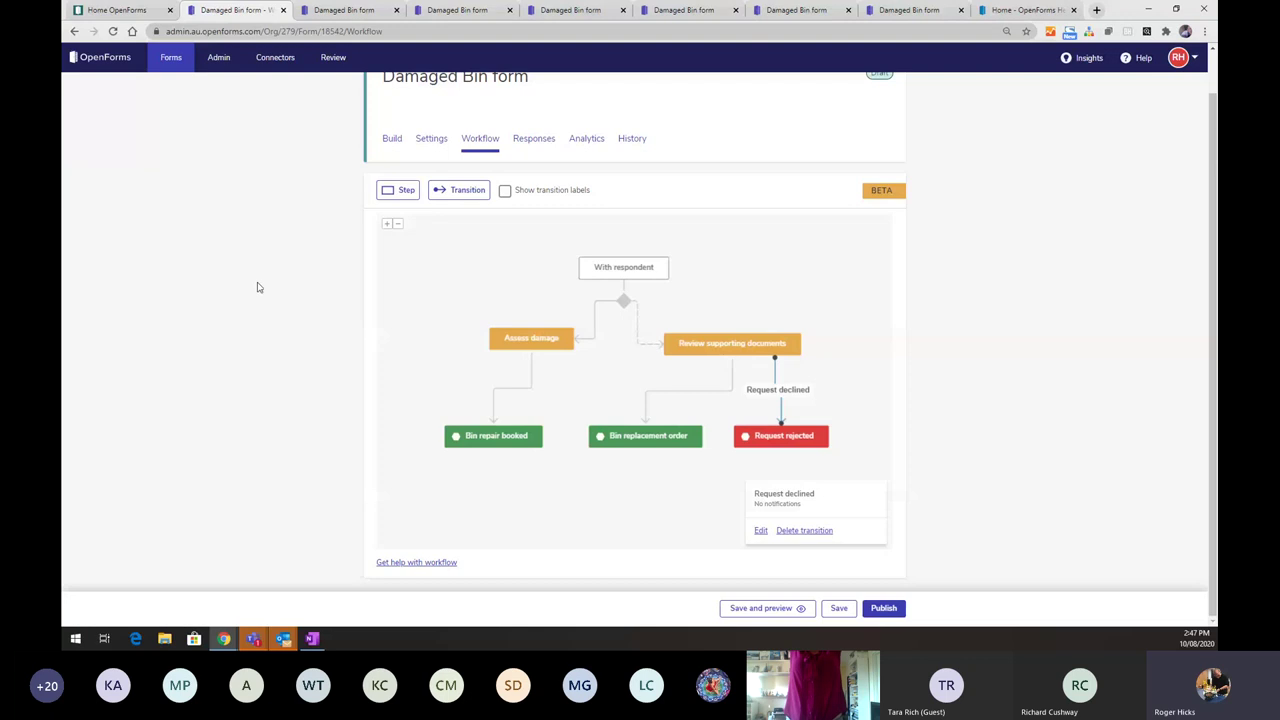
scroll(257, 286, "up", 1)
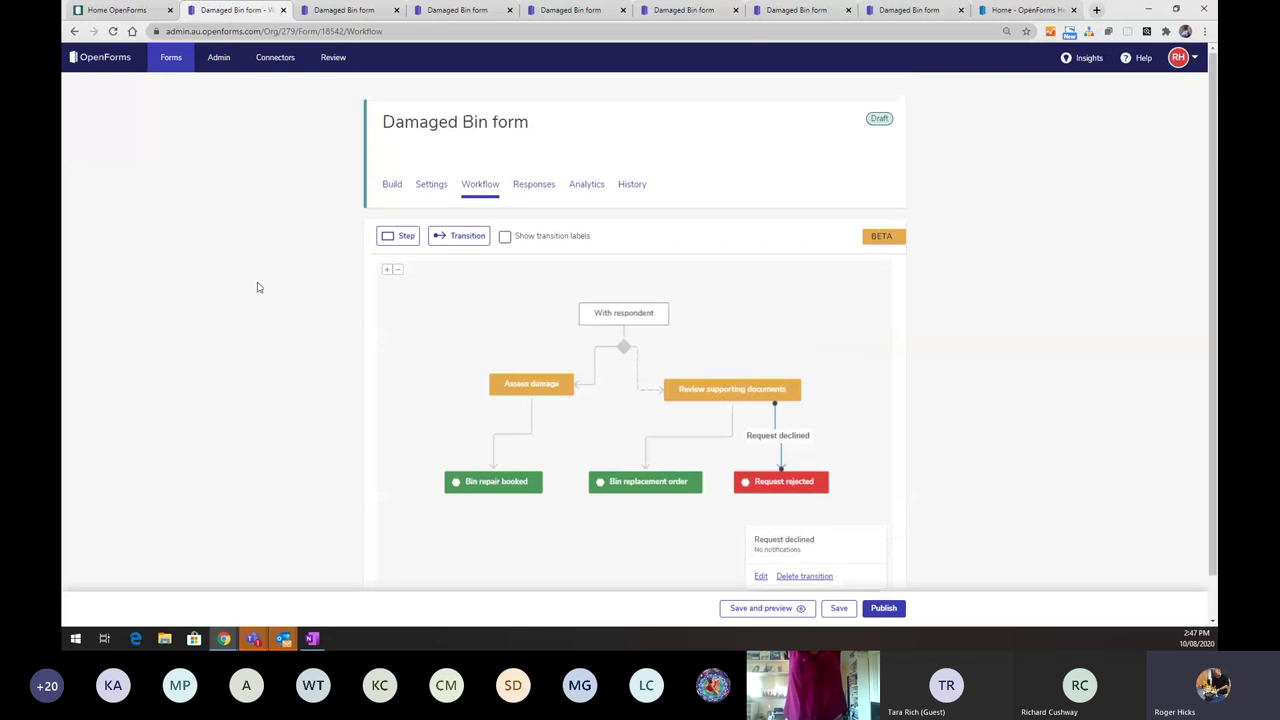
left_click(326, 59)
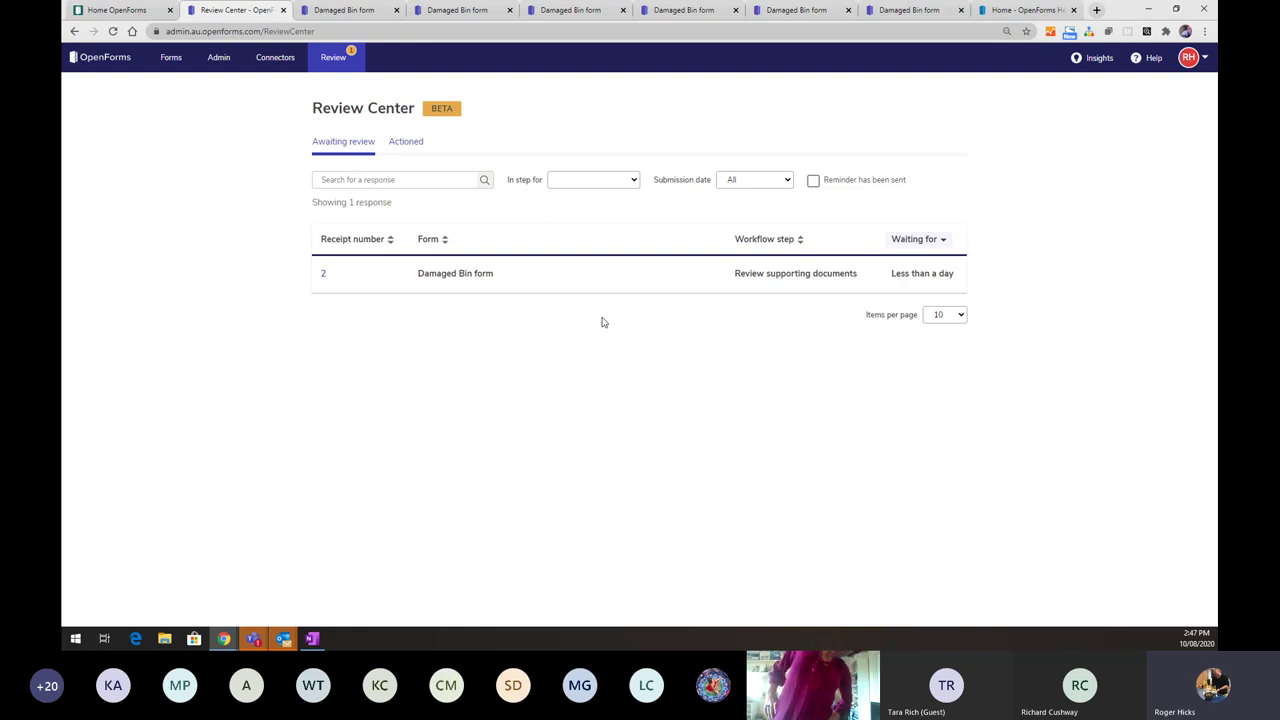
left_click(451, 279)
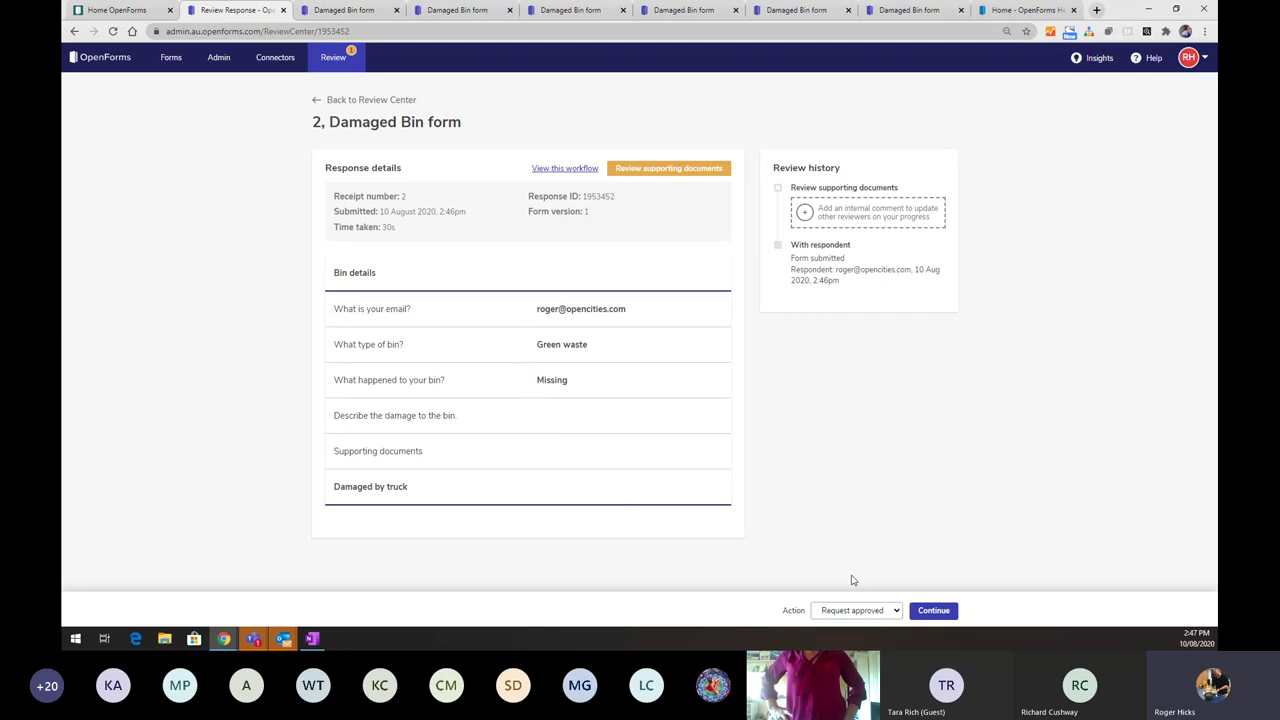
- Decline response 2 with the Request declined action and confirm the review
left_click(899, 613)
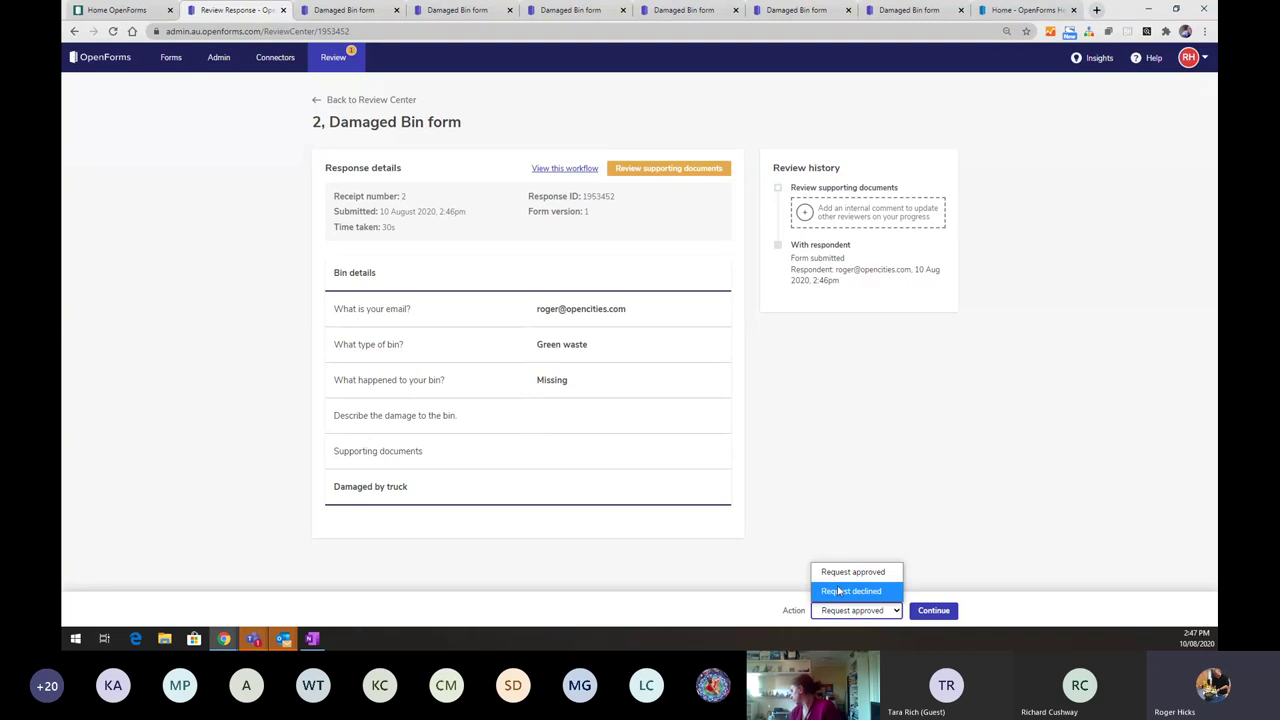
left_click(838, 591)
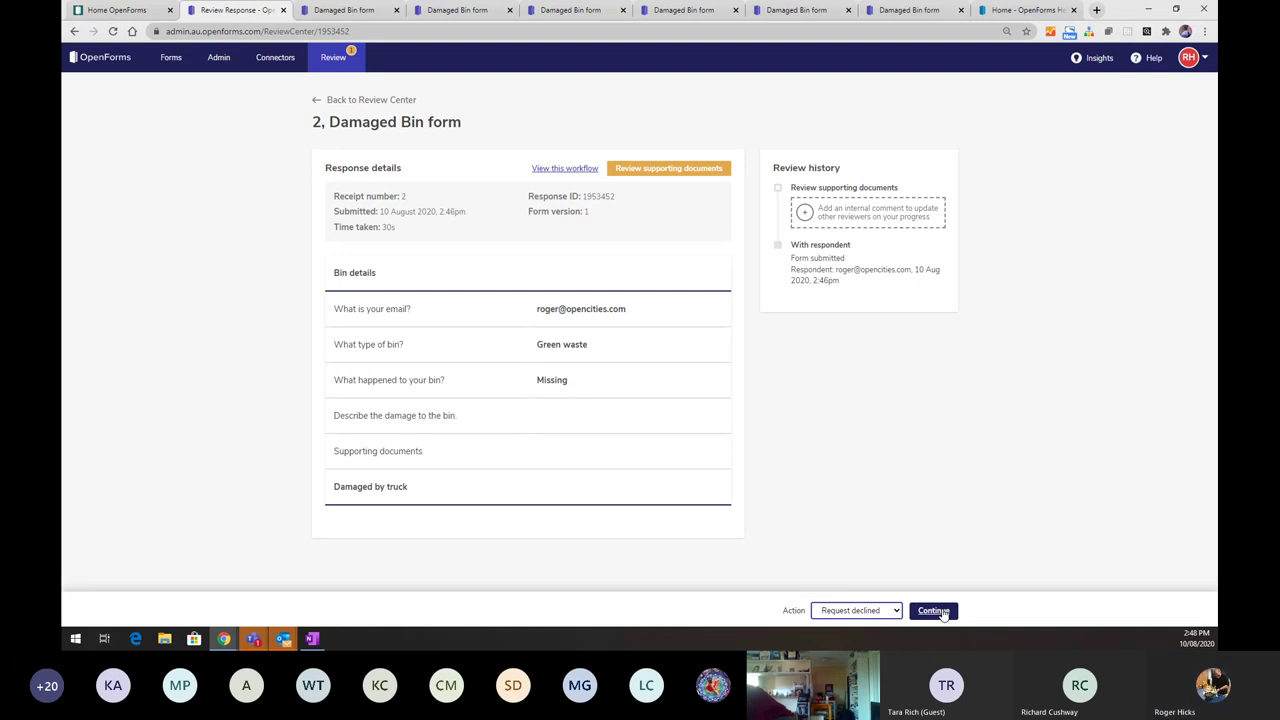
left_click(935, 610)
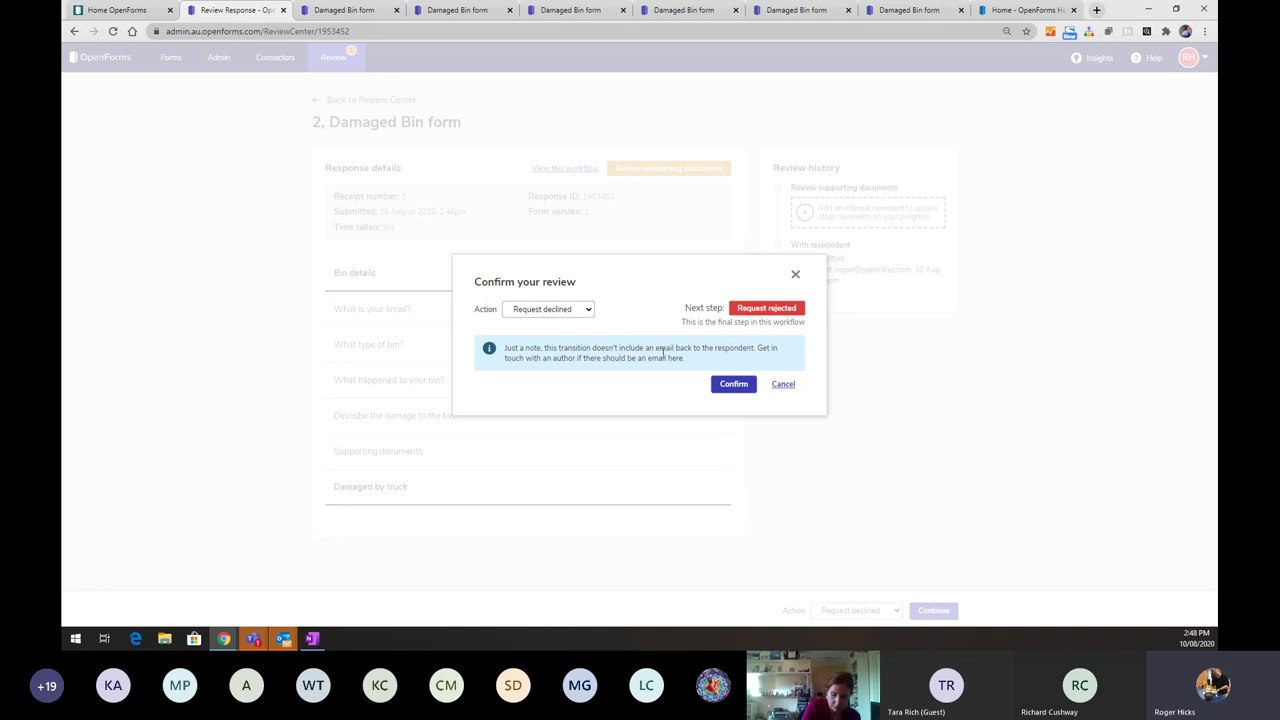
left_click(716, 389)
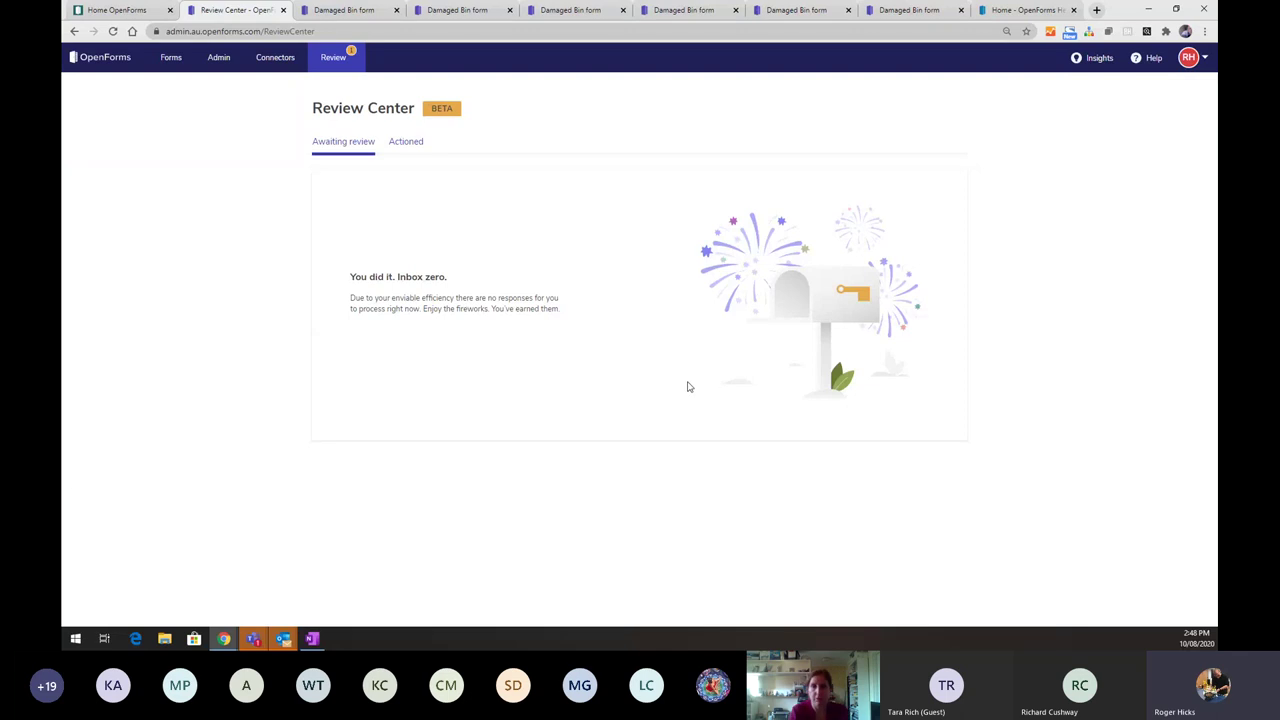
- Check response 2's Request rejected status under the Actioned tab, then return to the Review Center
left_click(398, 145)
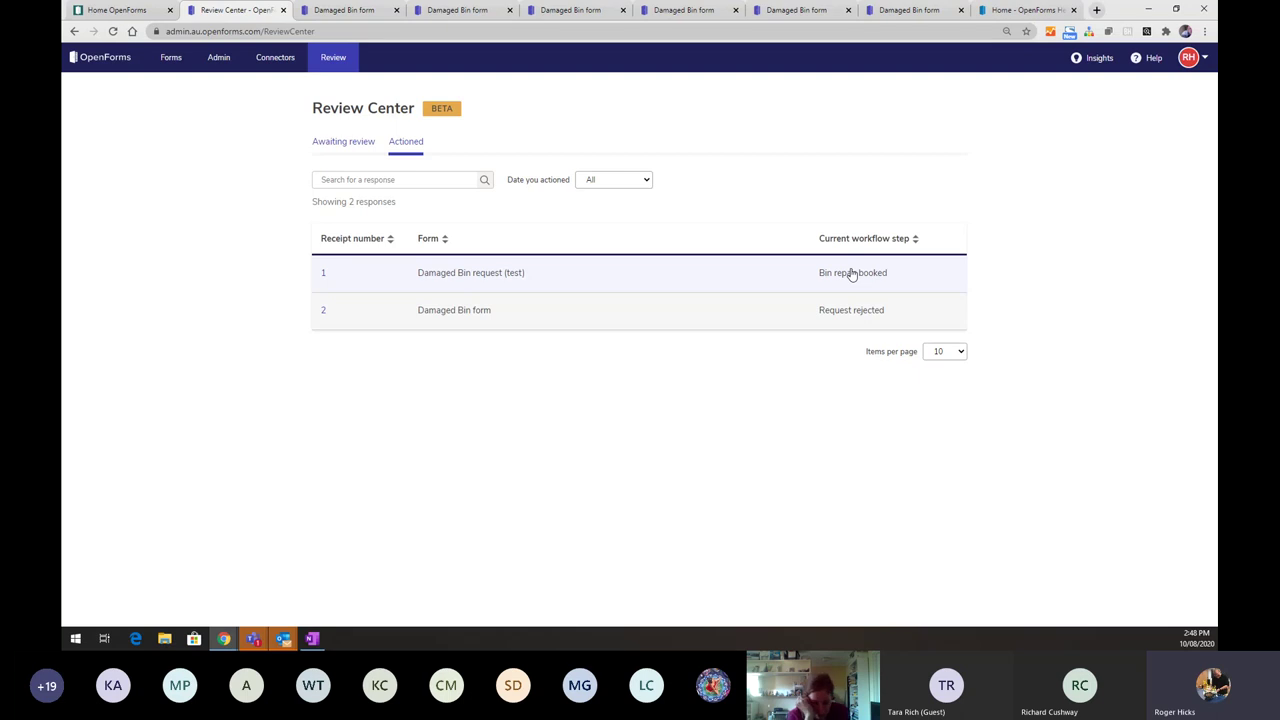
left_click(436, 313)
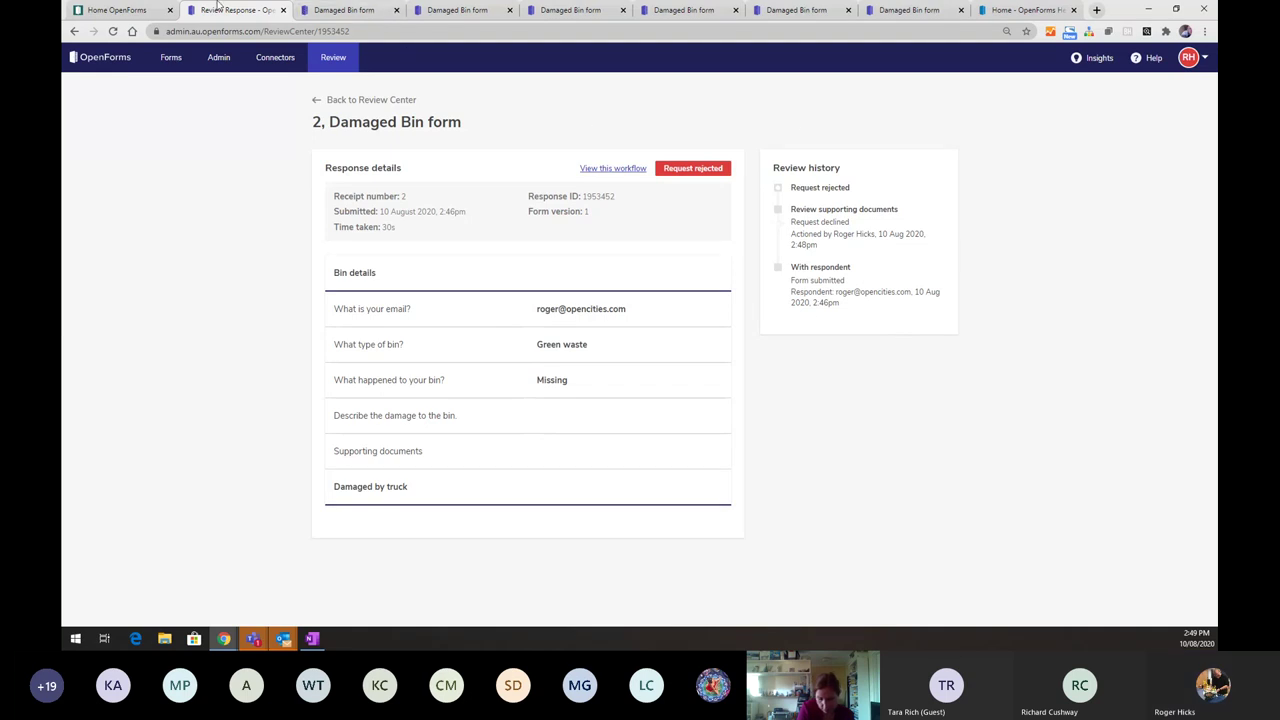
left_click(125, 10)
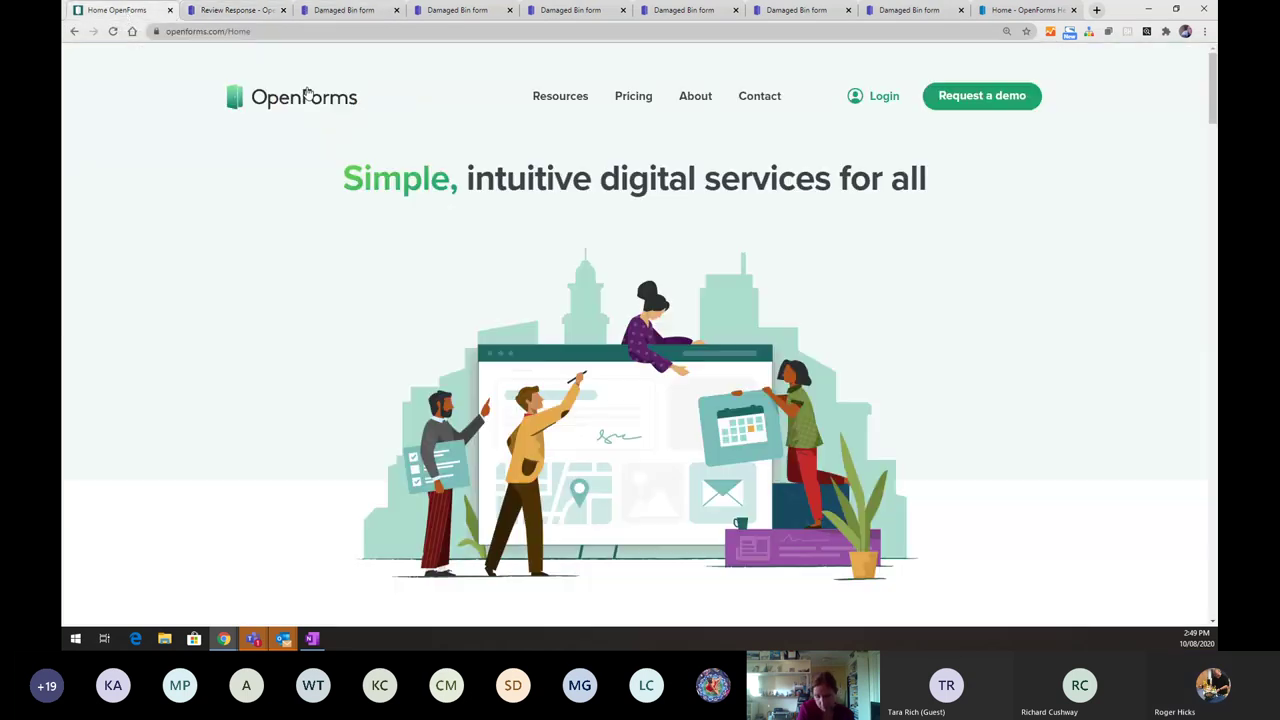
left_click(236, 10)
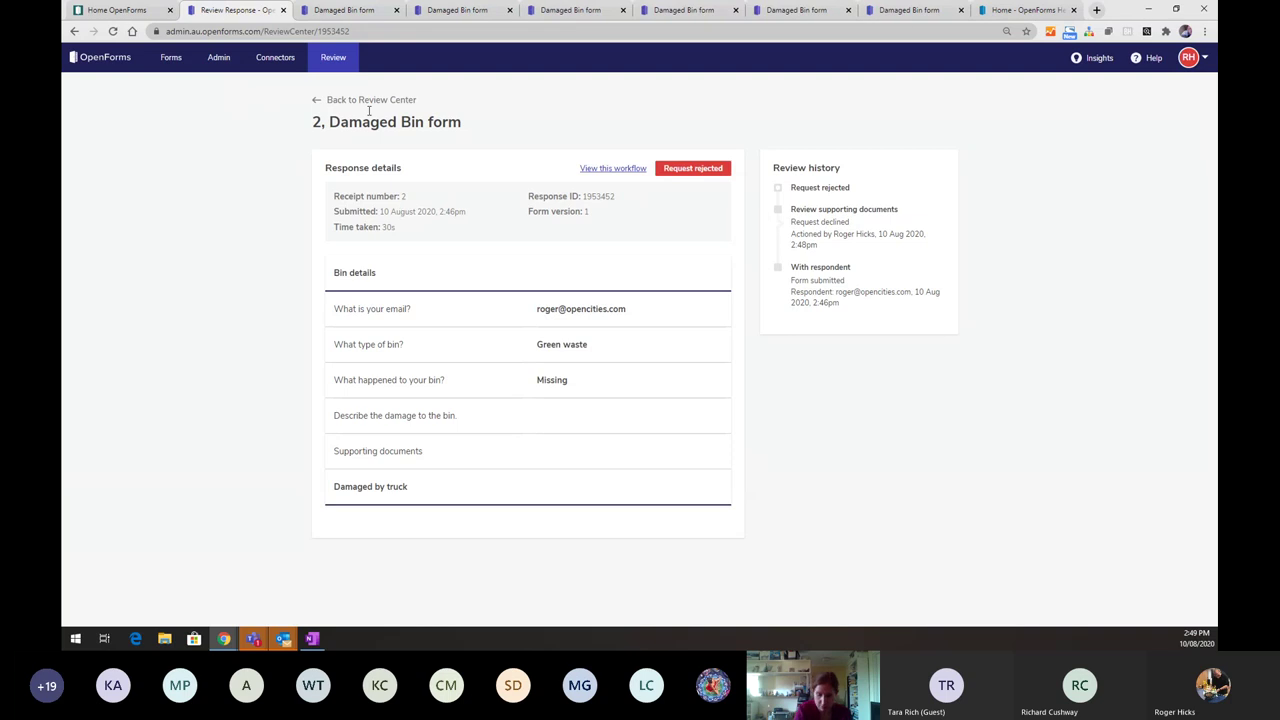
left_click(320, 100)
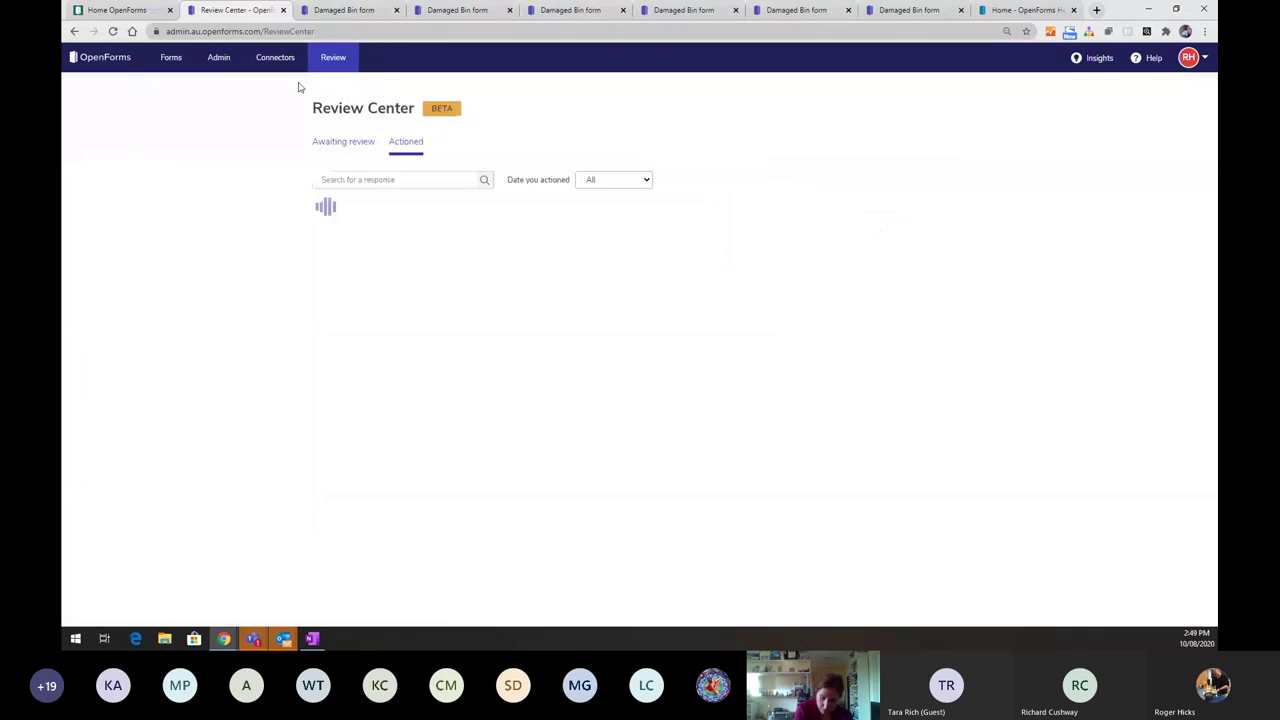
- Open the Damaged Bin form from the Waste and Recycling workspace's form list
left_click(172, 60)
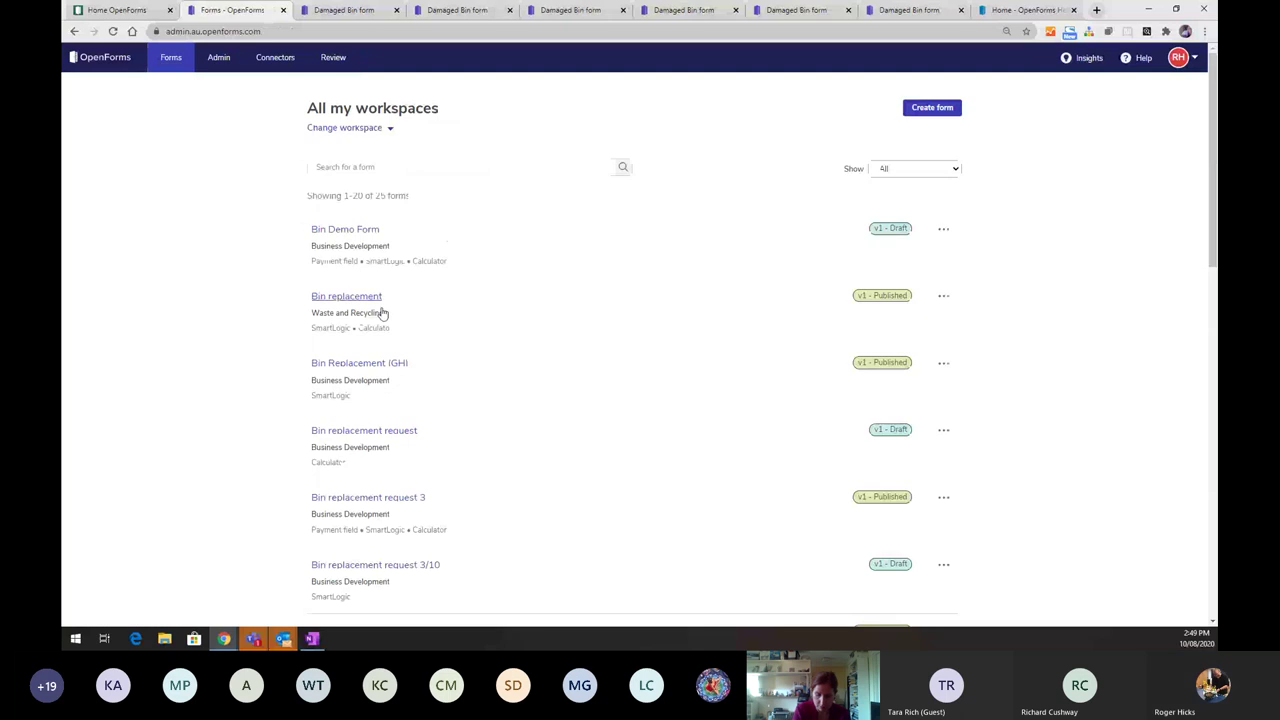
scroll(465, 406, "down", 1)
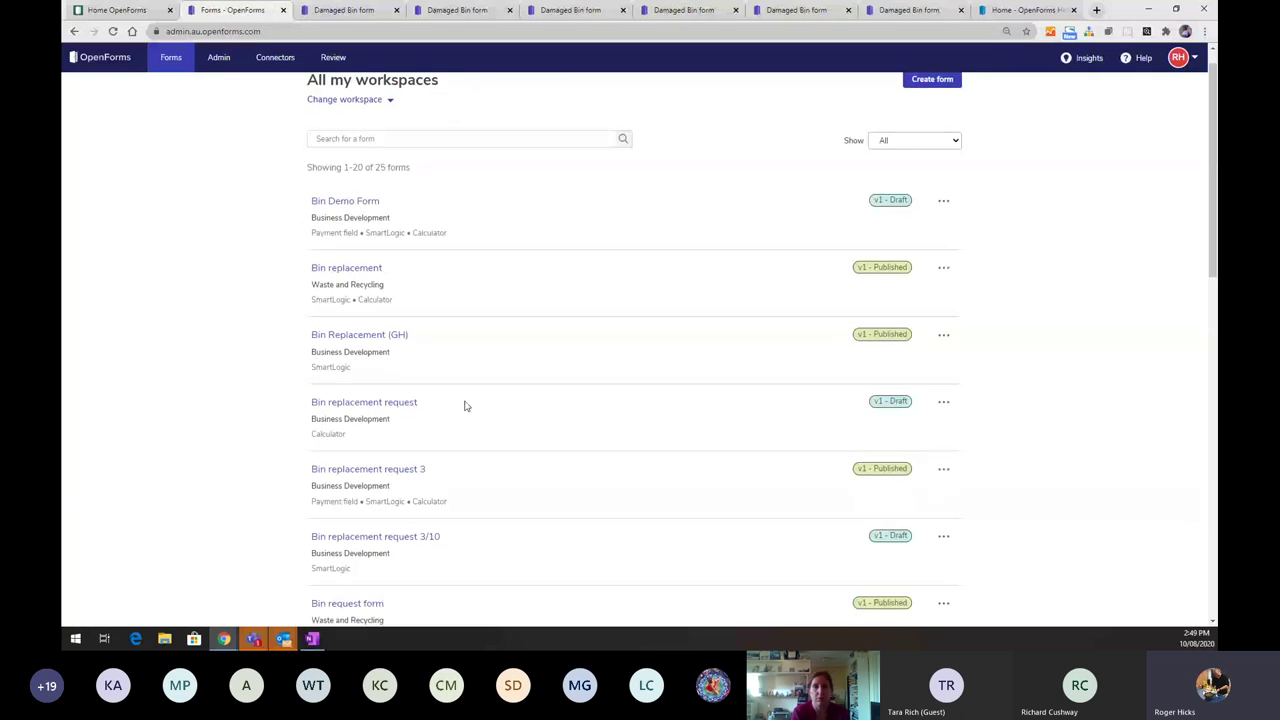
scroll(464, 406, "up", 1)
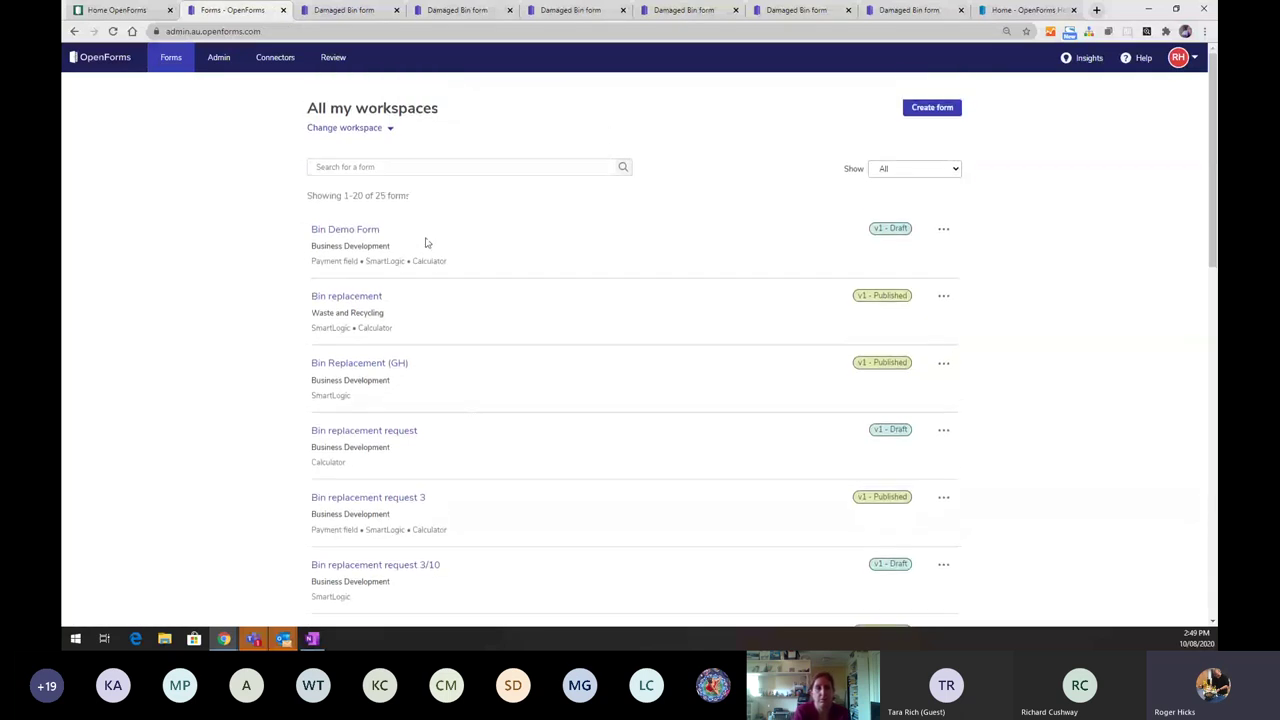
left_click(378, 129)
left_click(364, 212)
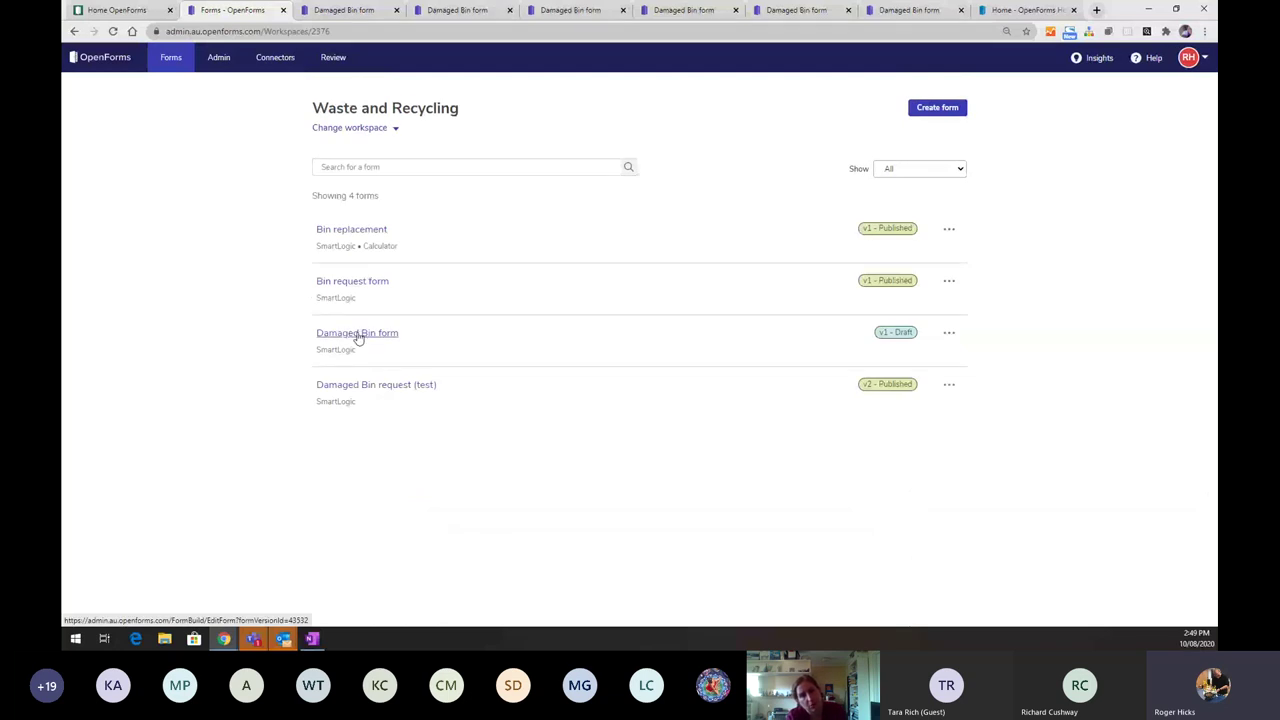
left_click(358, 334)
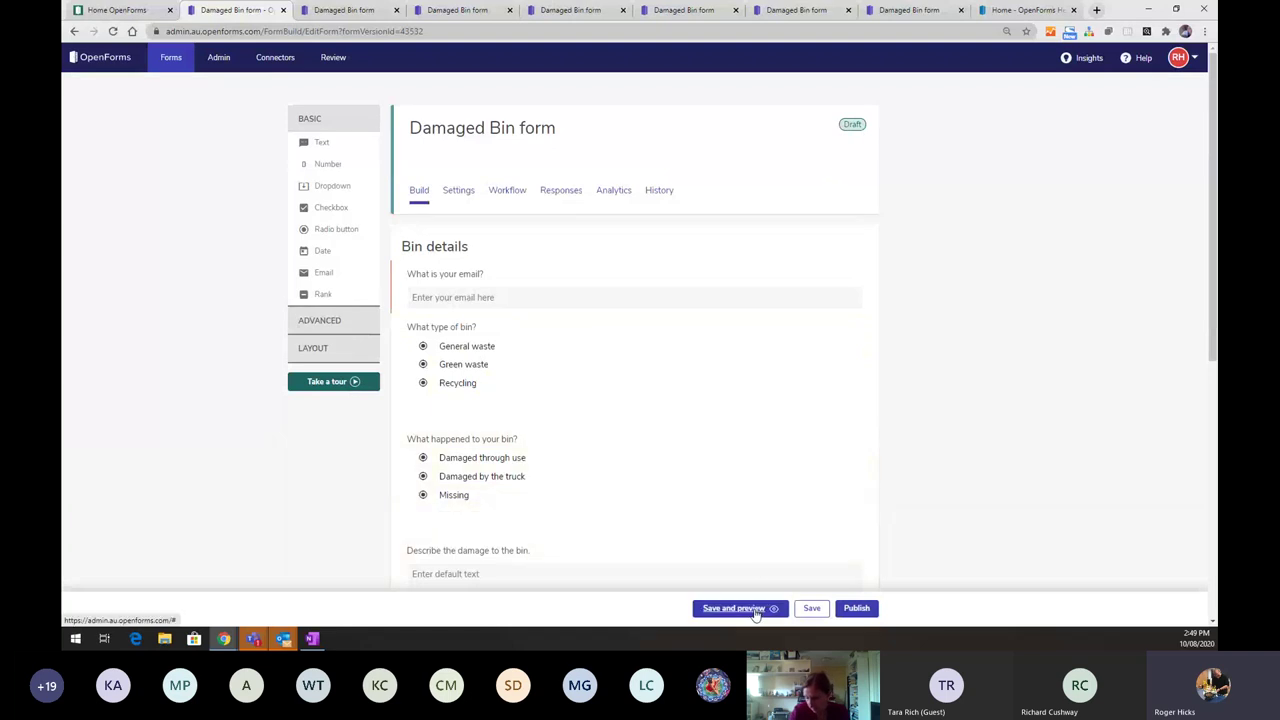
- Publish the Damaged Bin form immediately and dismiss the form-is-live notice
left_click(850, 608)
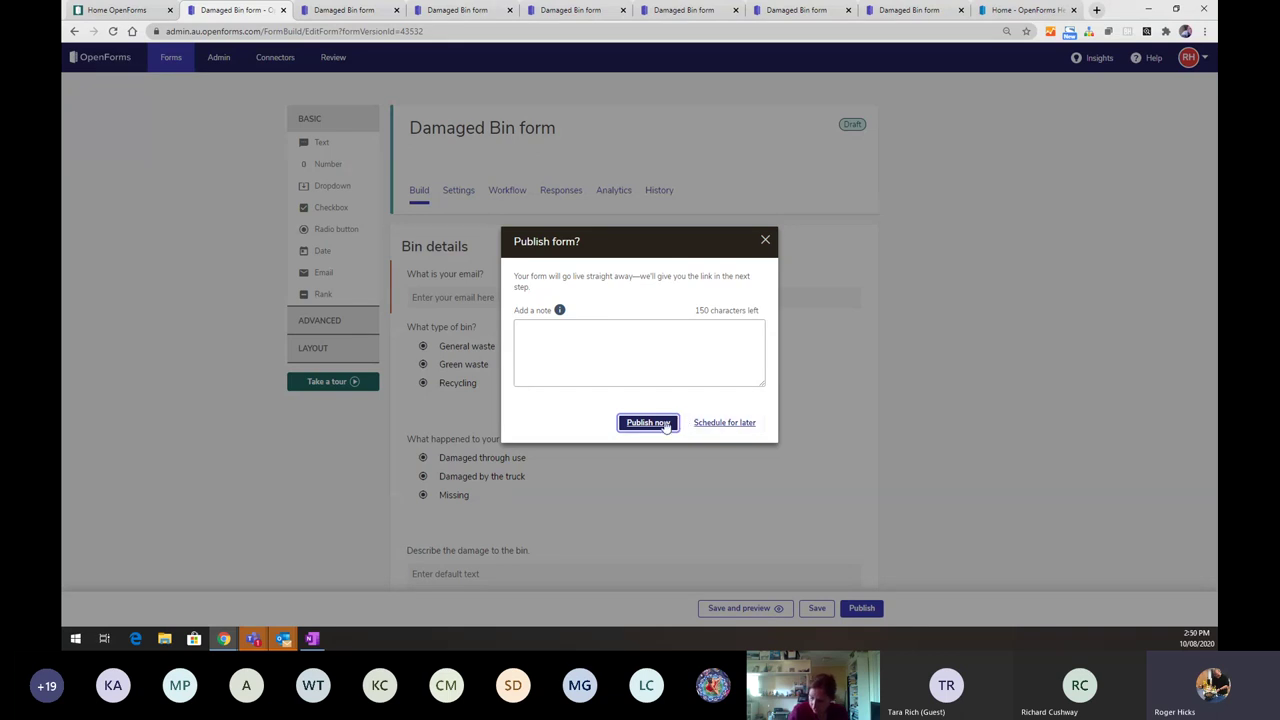
mouse_move(558, 316)
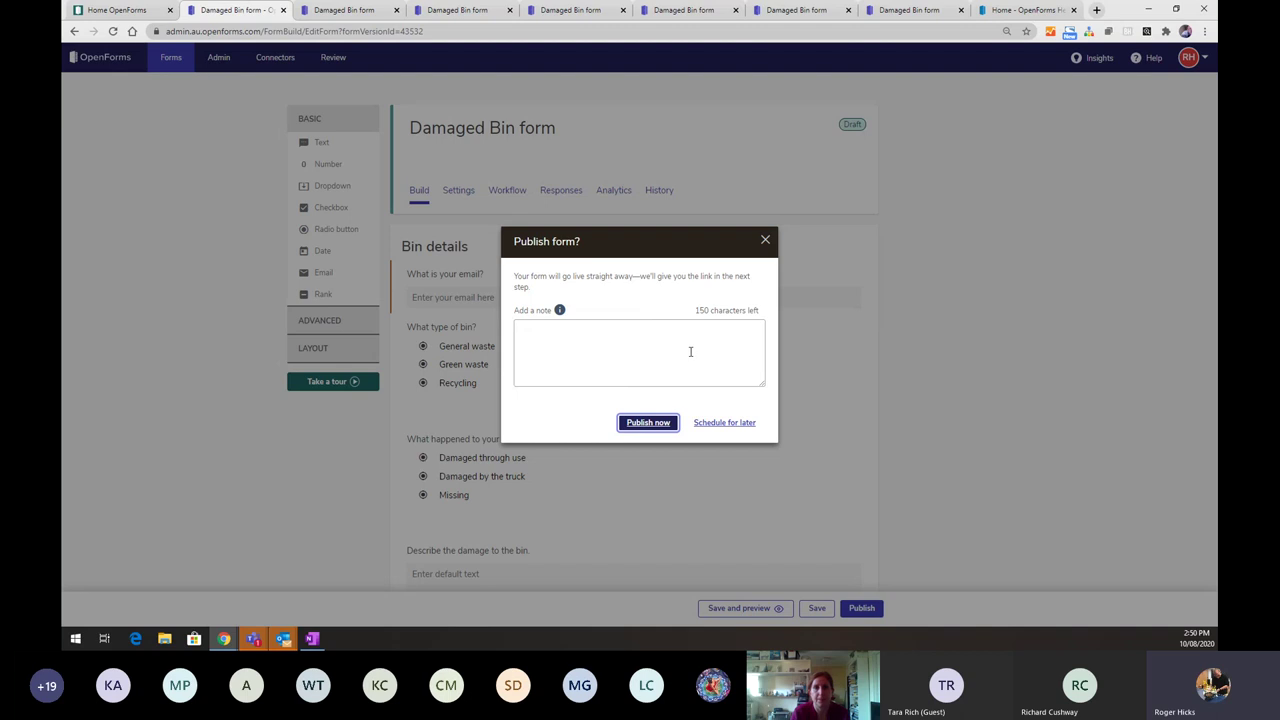
left_click(639, 428)
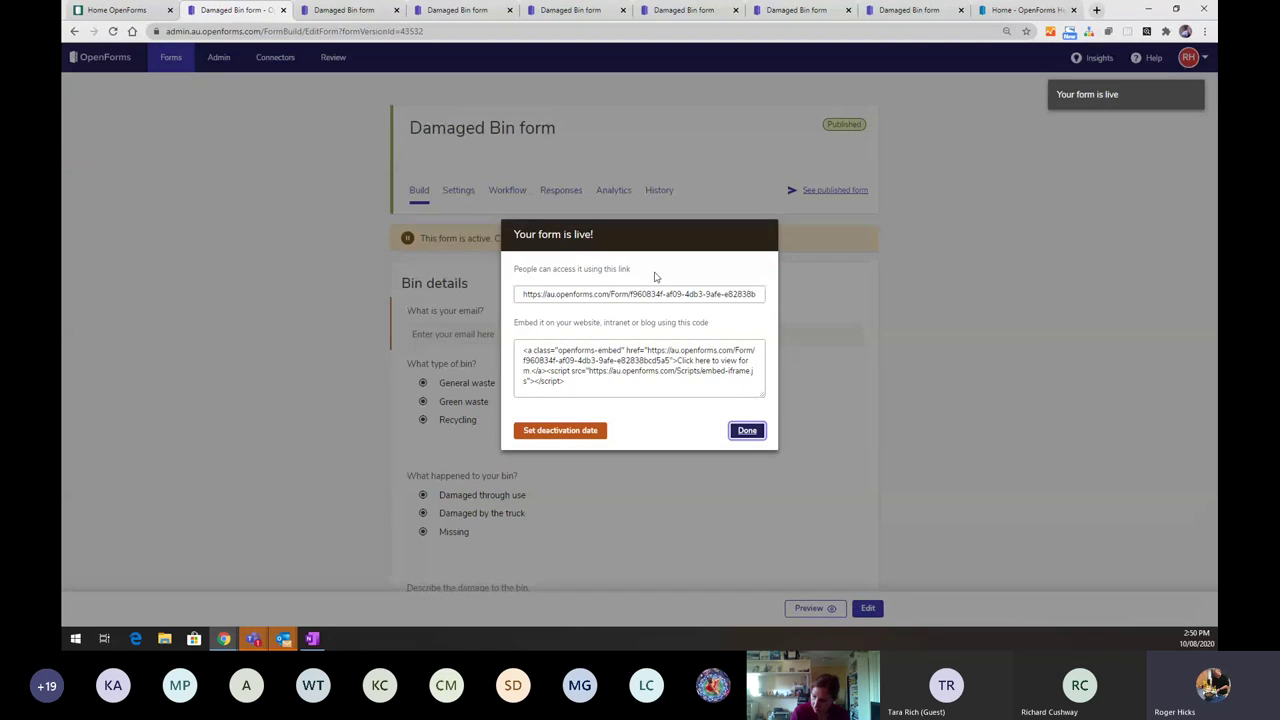
mouse_move(645, 289)
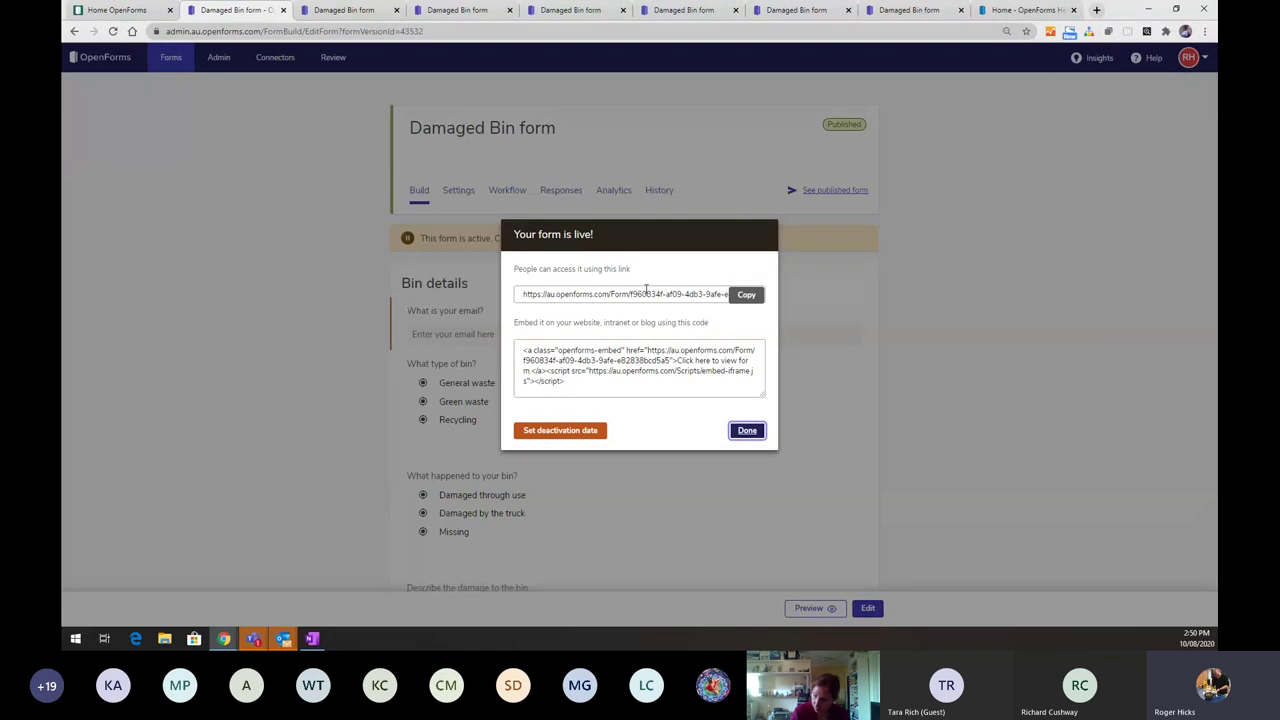
mouse_move(525, 350)
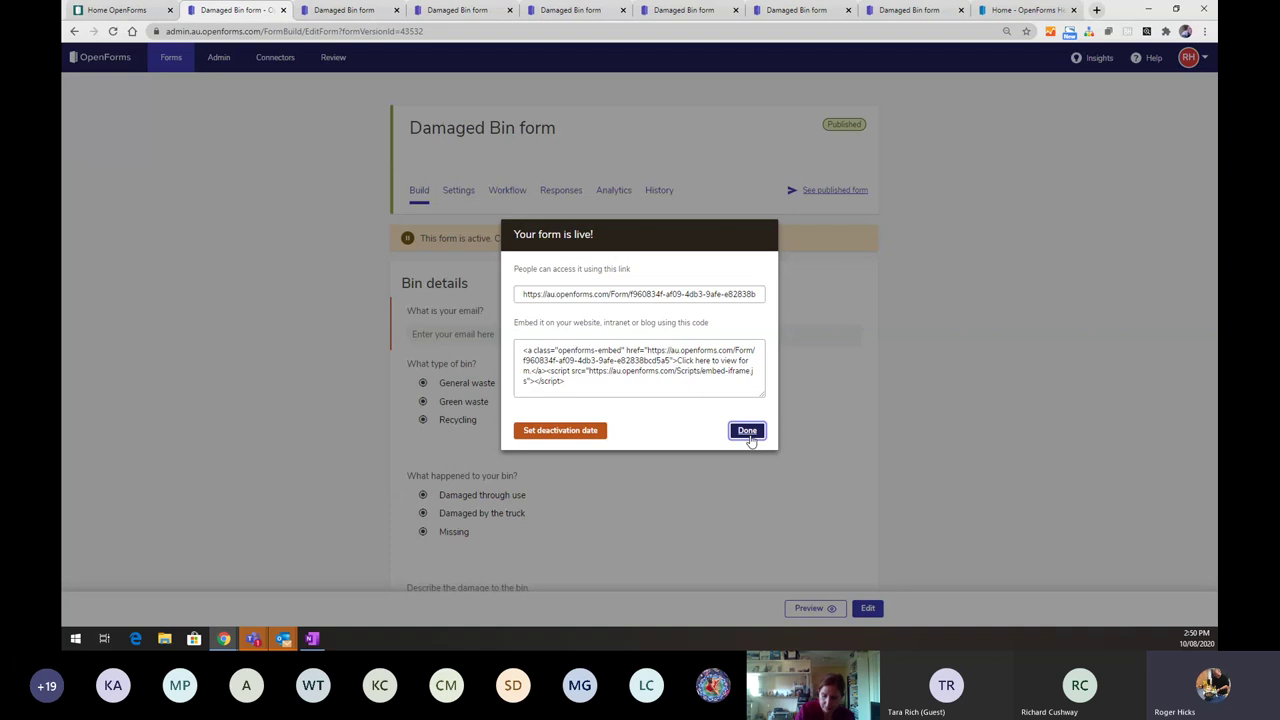
left_click(747, 431)
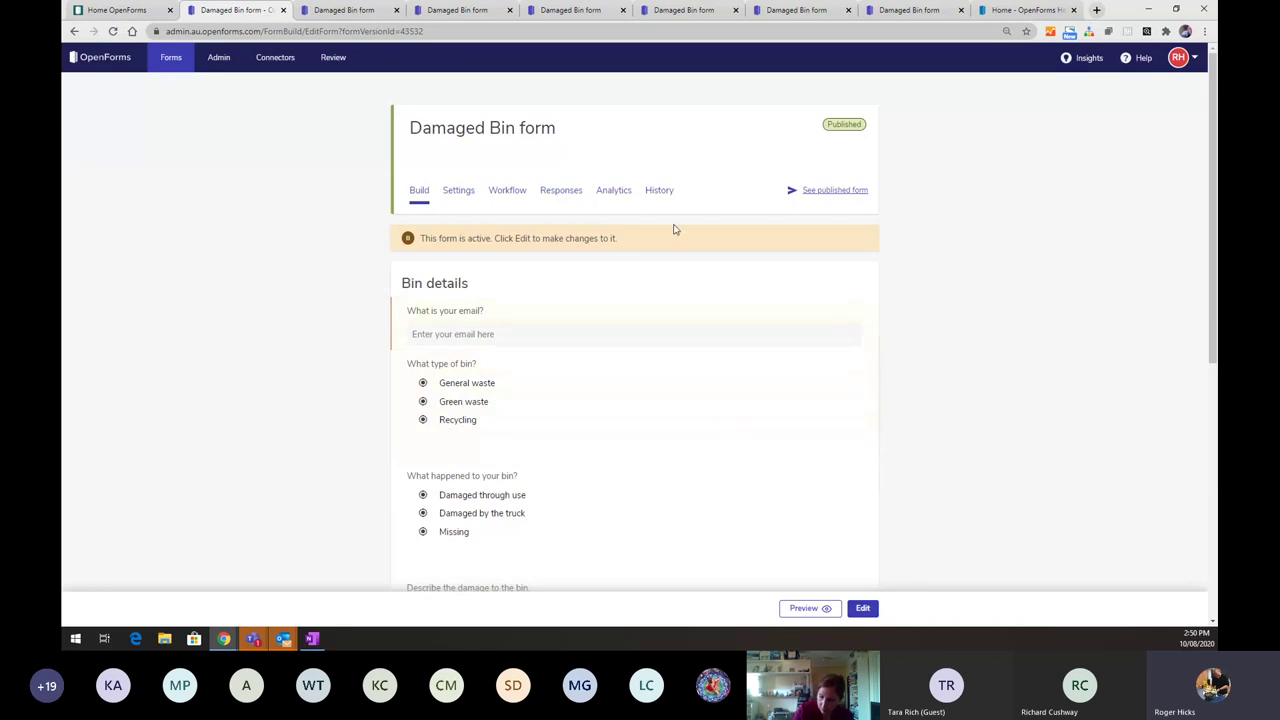
- View the 2 submitted responses, open response 2's rejected details, and inspect the Bulk actions menu
left_click(560, 191)
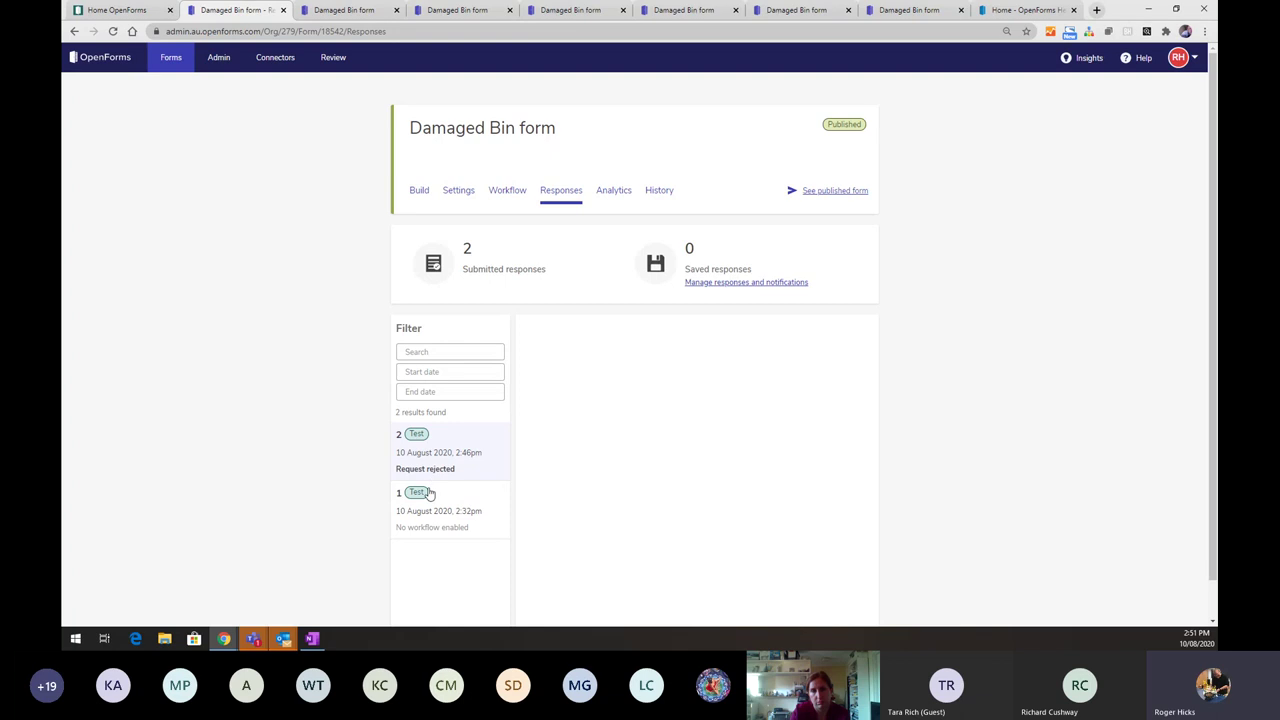
left_click(451, 457)
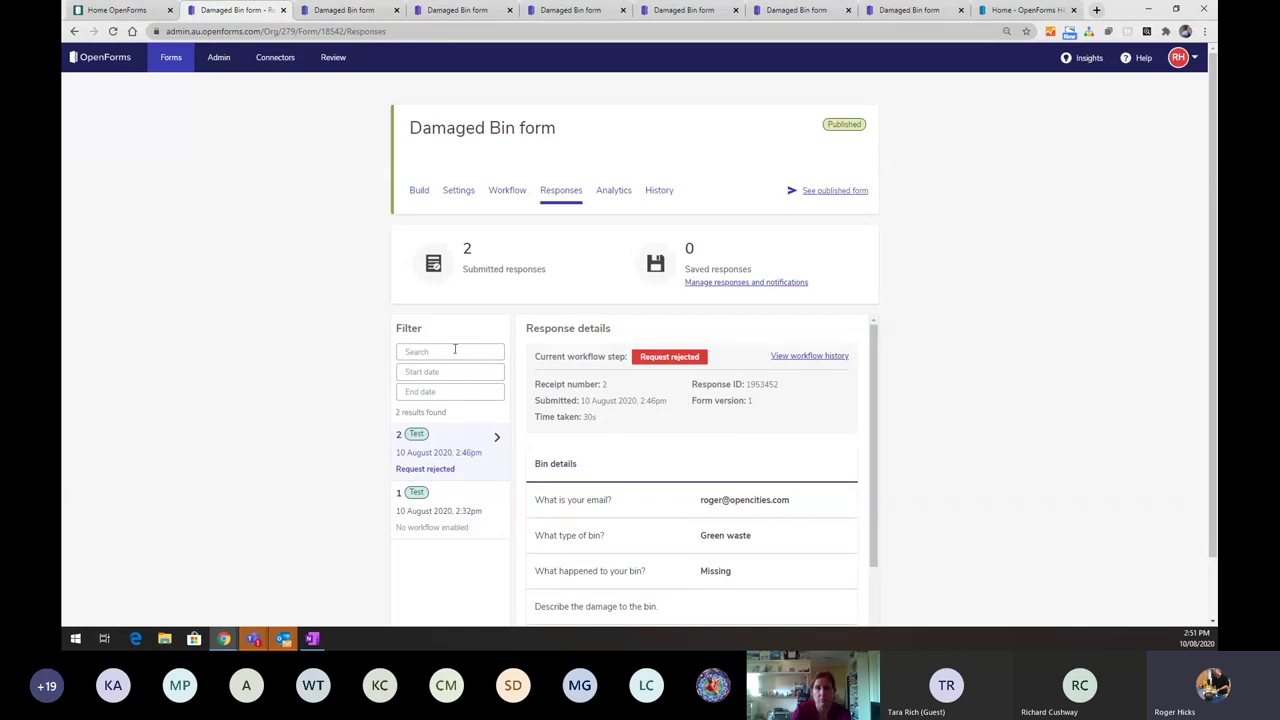
scroll(455, 349, "down", 1)
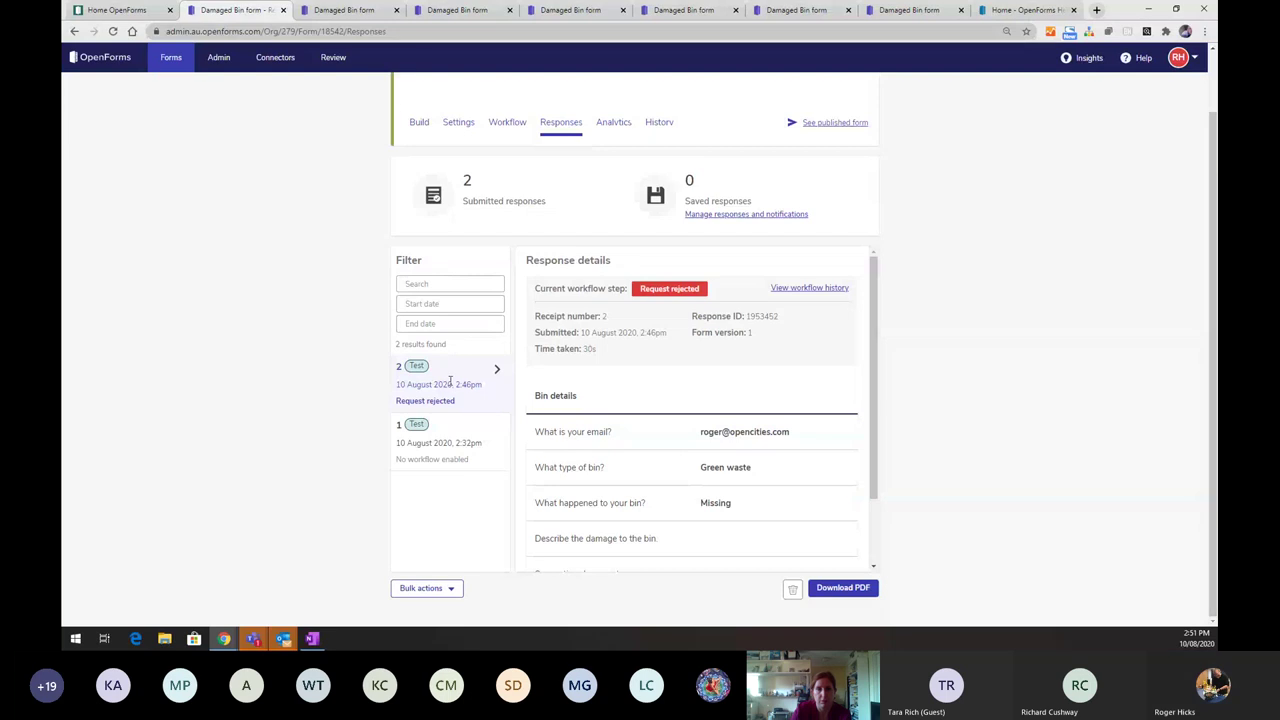
left_click(453, 588)
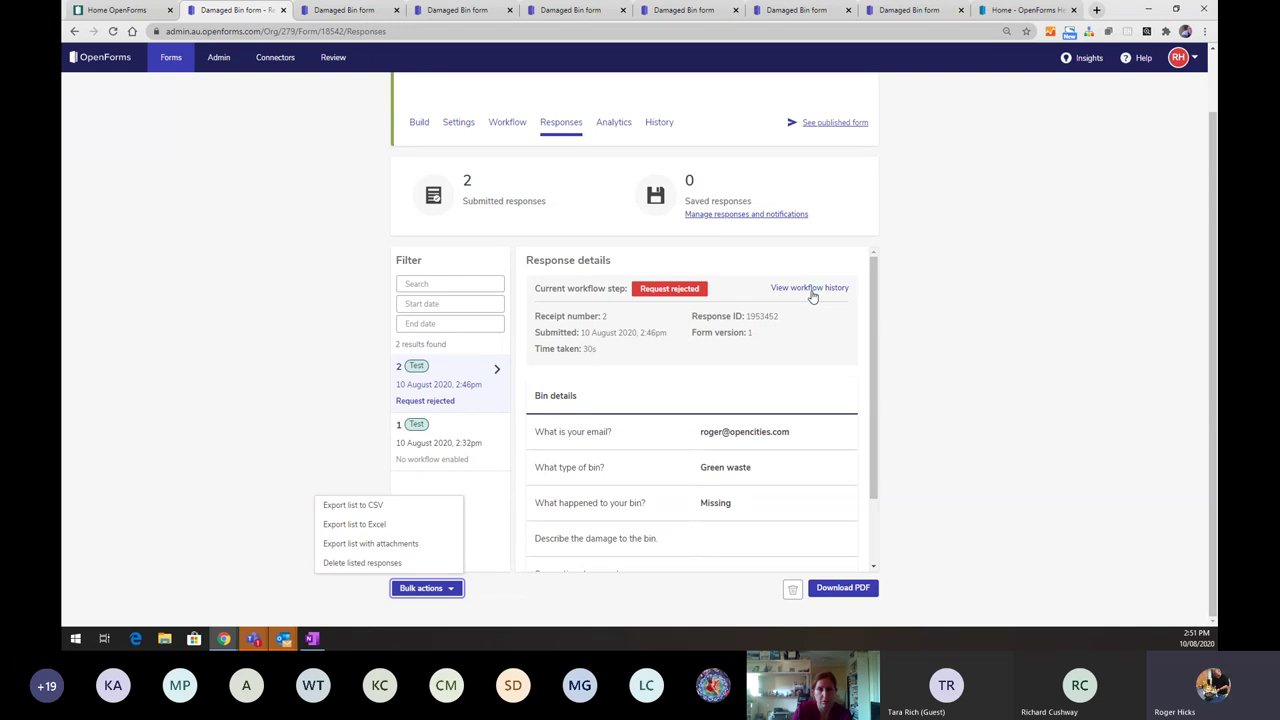
scroll(748, 316, "up", 1)
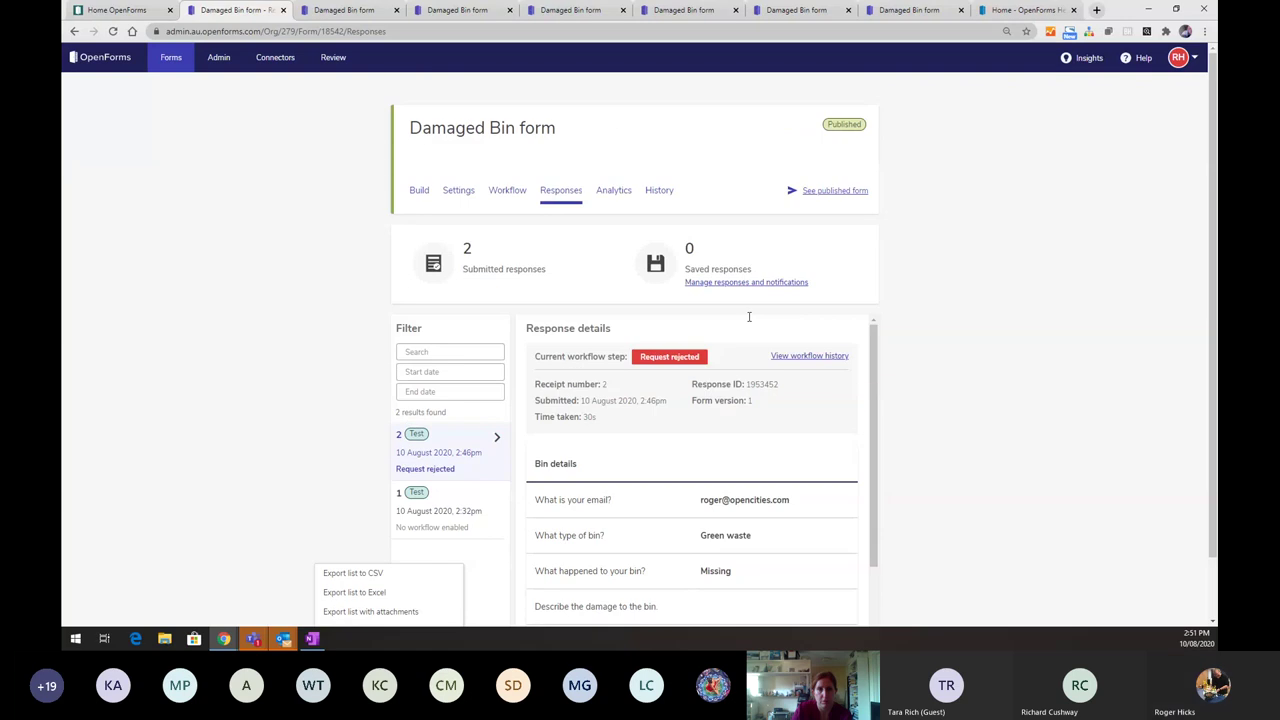
left_click(547, 250)
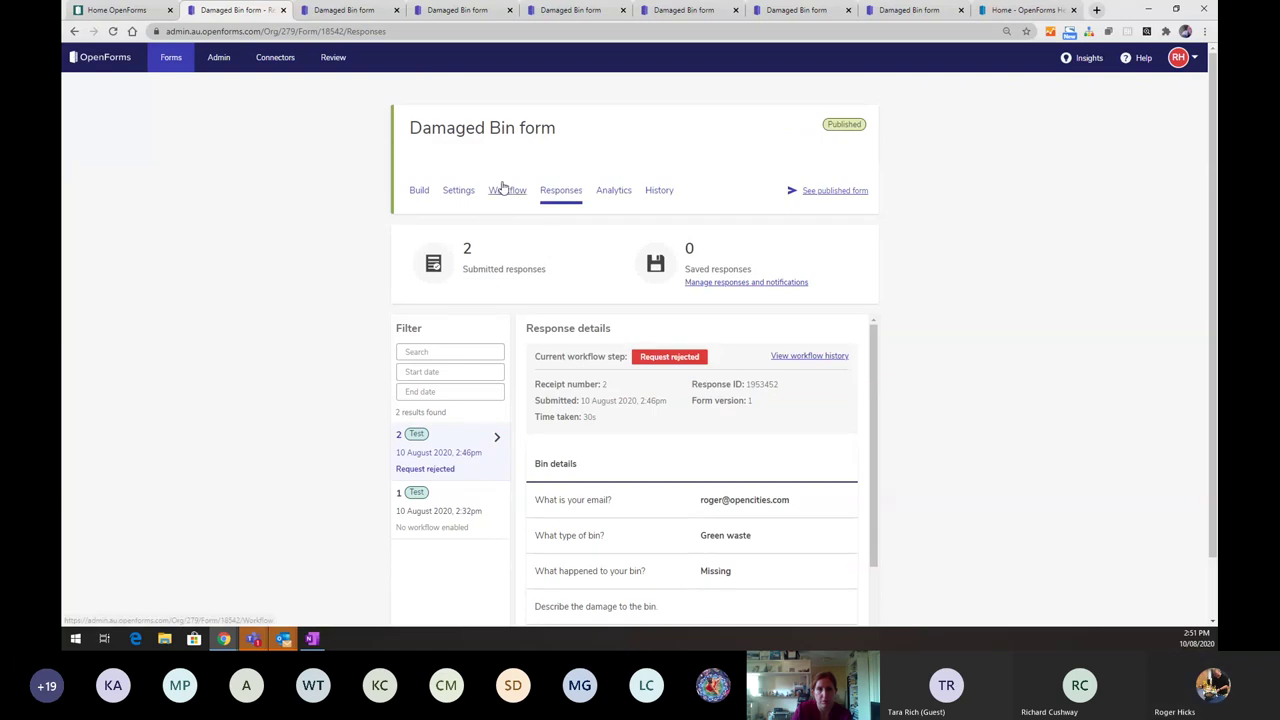
- Start a v2 draft of the live Damaged Bin form and view its version History
left_click(419, 191)
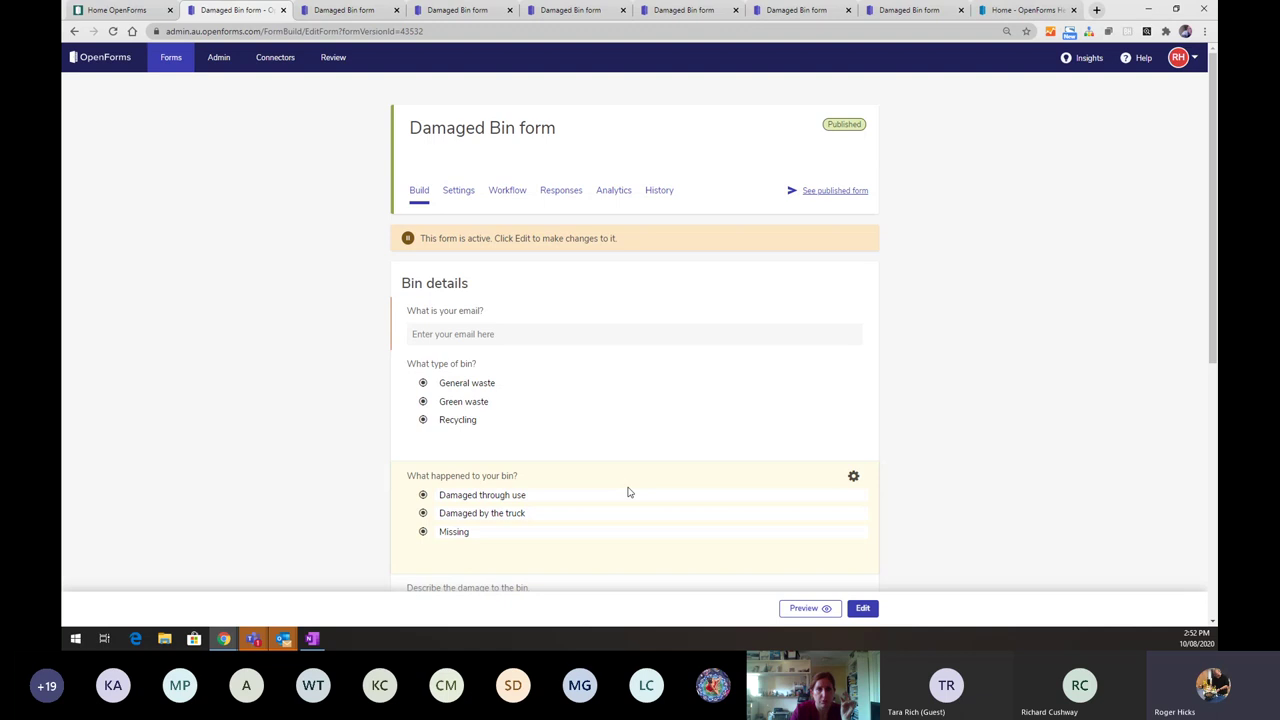
key("super+Tab")
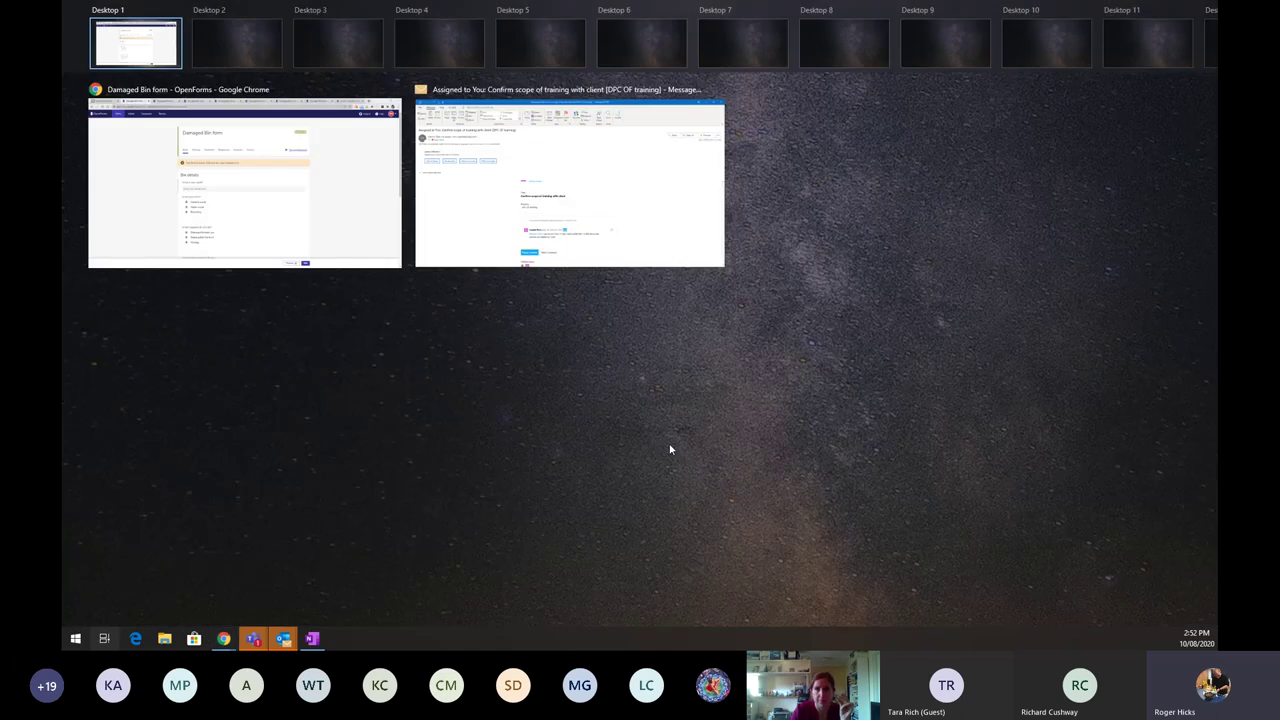
left_click(670, 450)
scroll(491, 489, "down", 1)
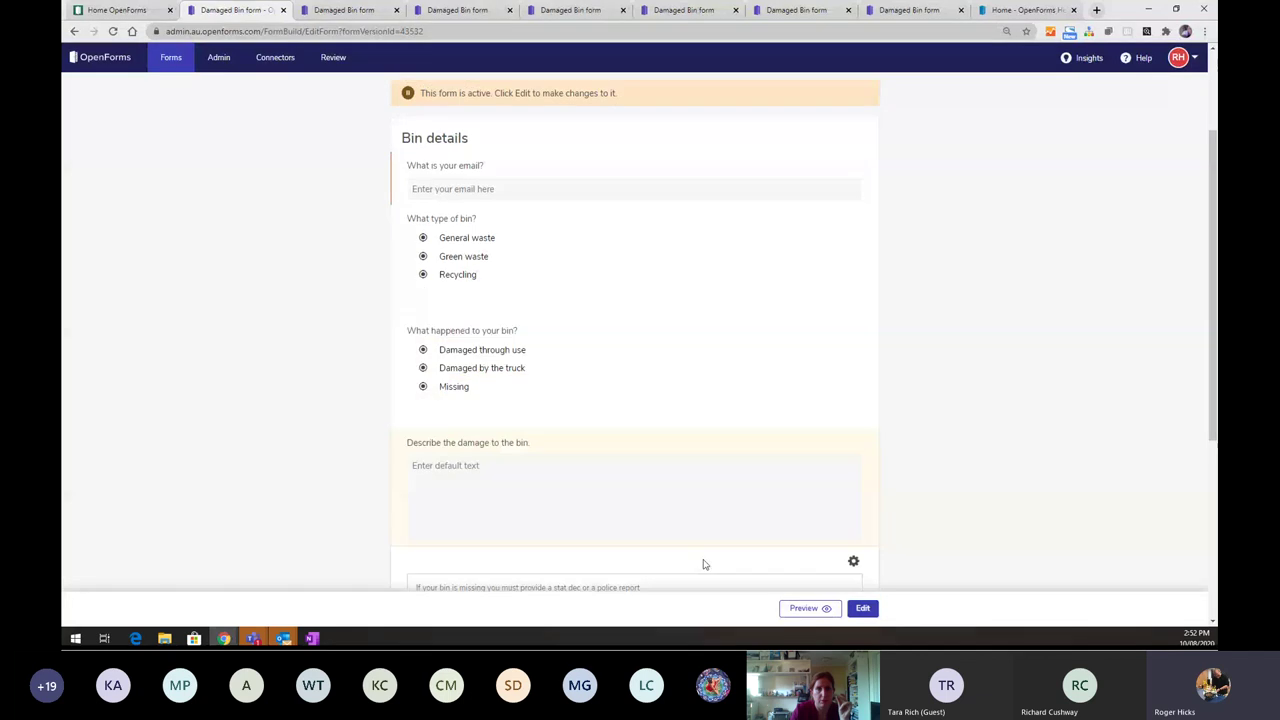
left_click(863, 609)
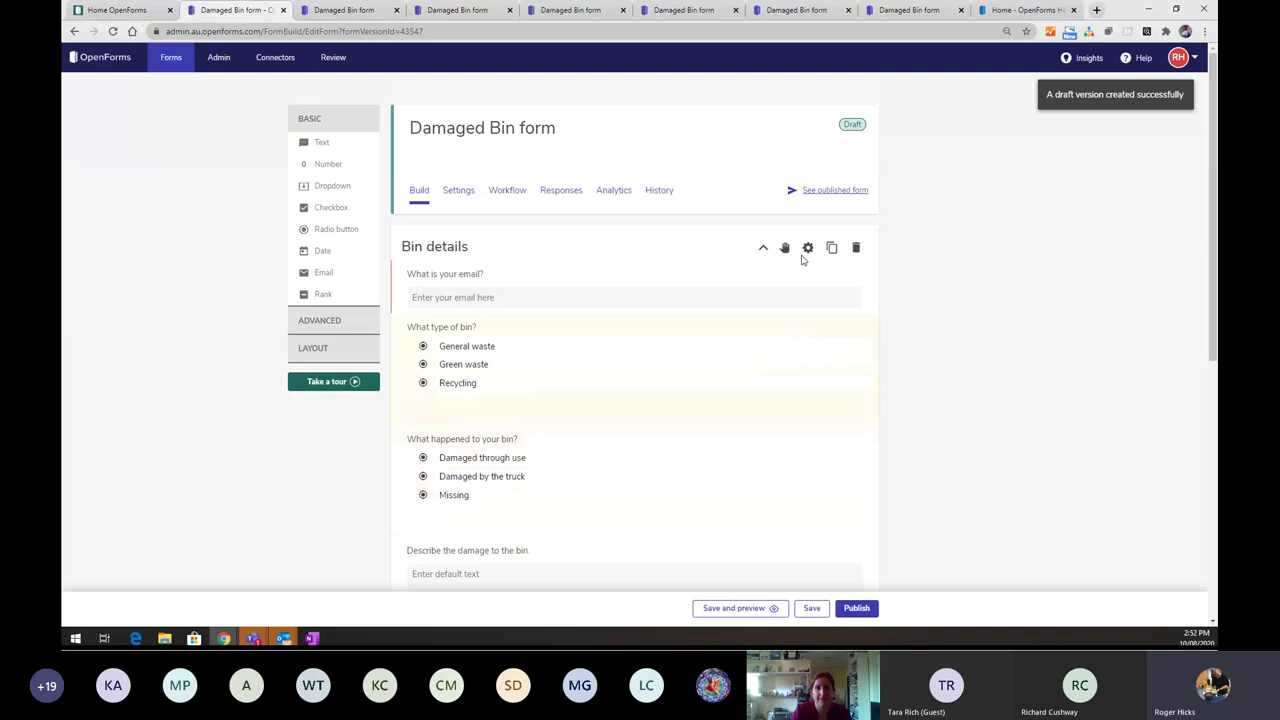
left_click(659, 190)
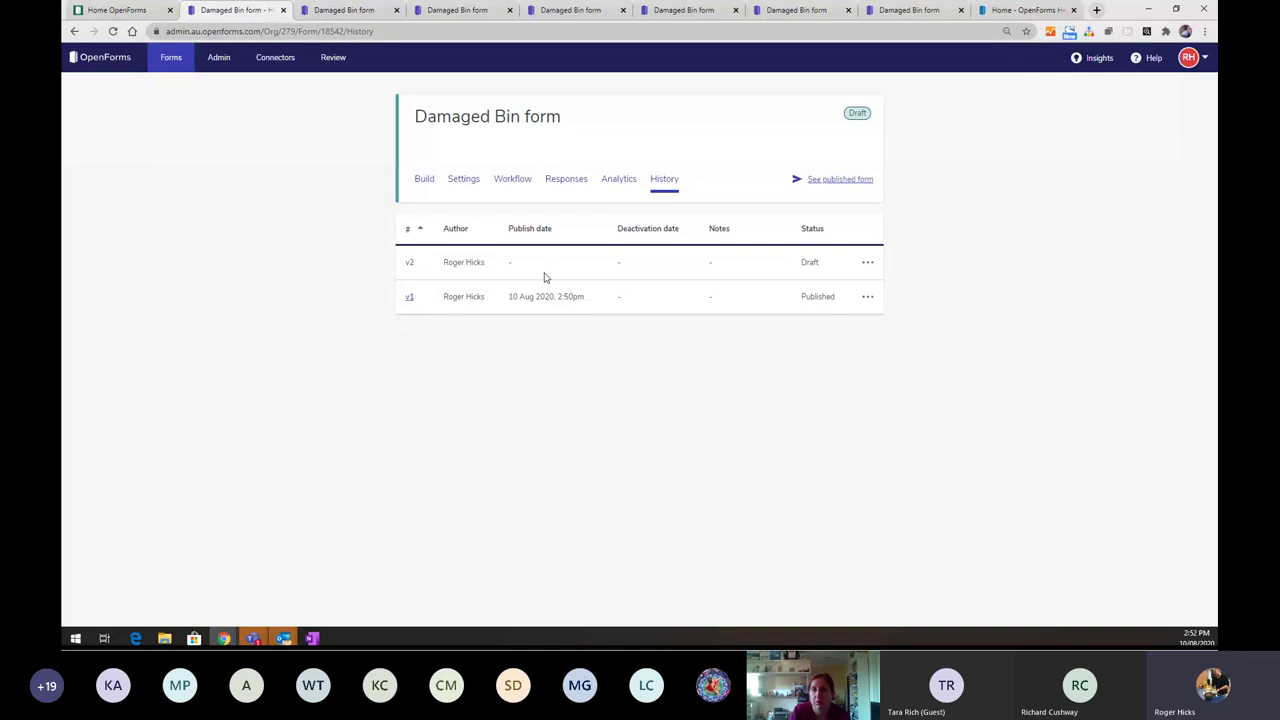
- Open the draft's General settings and scroll down to the Set and forget options
left_click(463, 183)
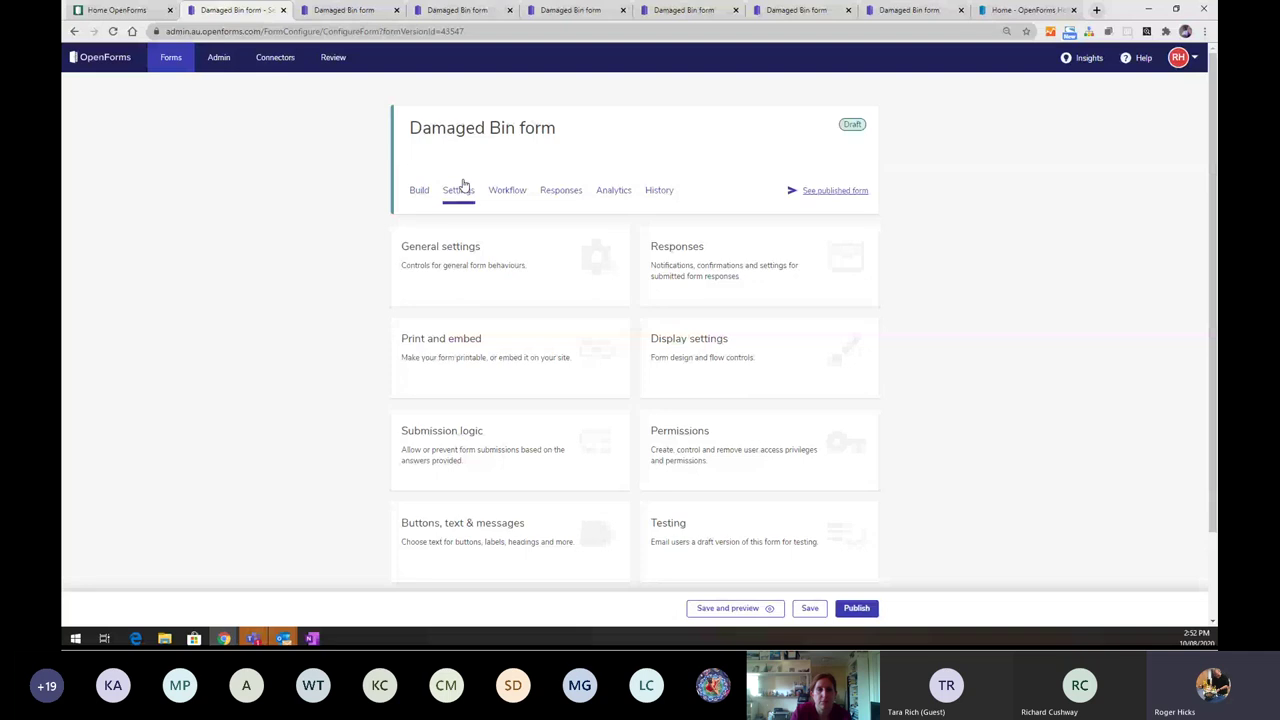
left_click(459, 260)
scroll(459, 253, "down", 3)
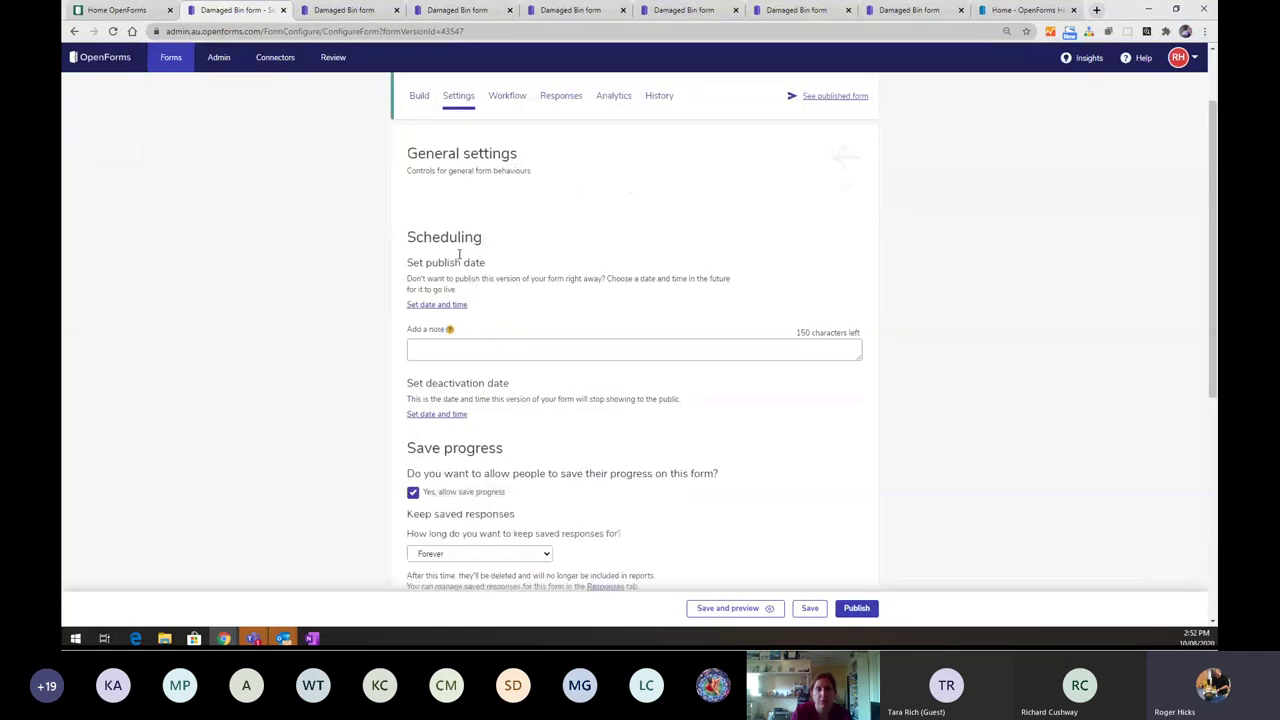
scroll(459, 253, "down", 1)
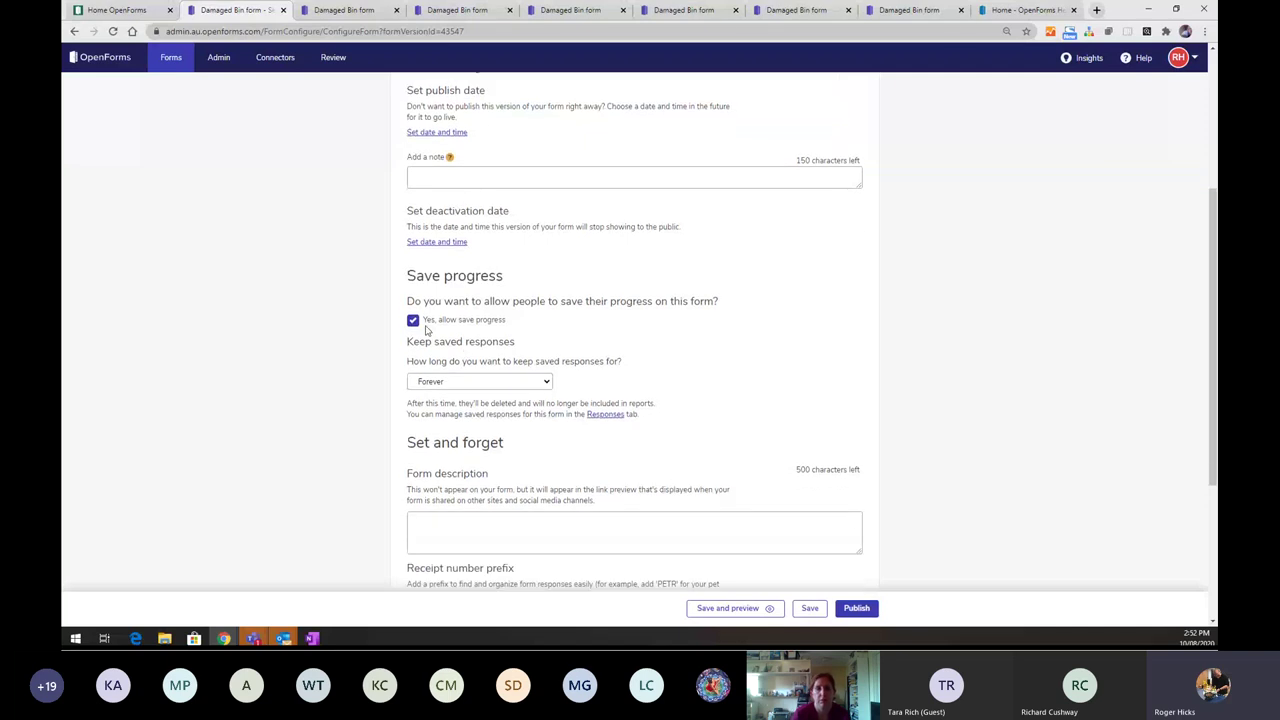
scroll(466, 336, "down", 3)
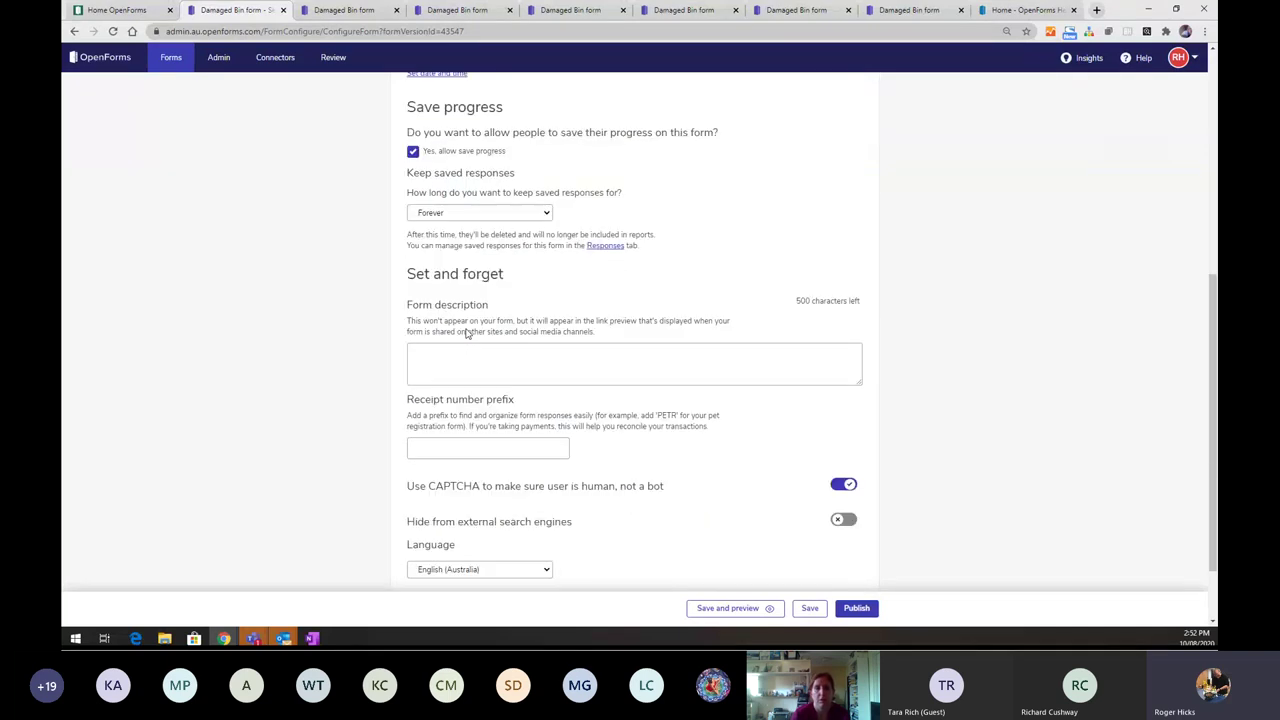
scroll(466, 336, "up", 3)
scroll(470, 358, "down", 3)
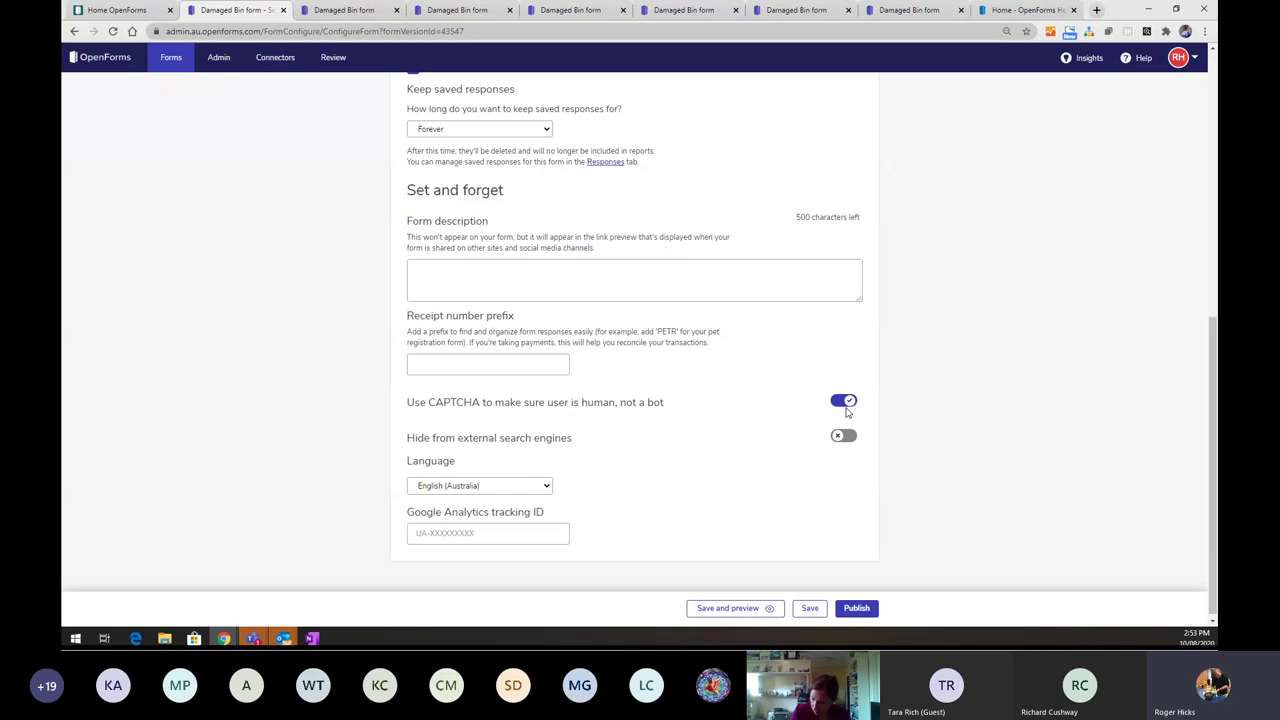
- Switch 'Use CAPTCHA' off for the Damaged Bin draft
left_click(845, 401)
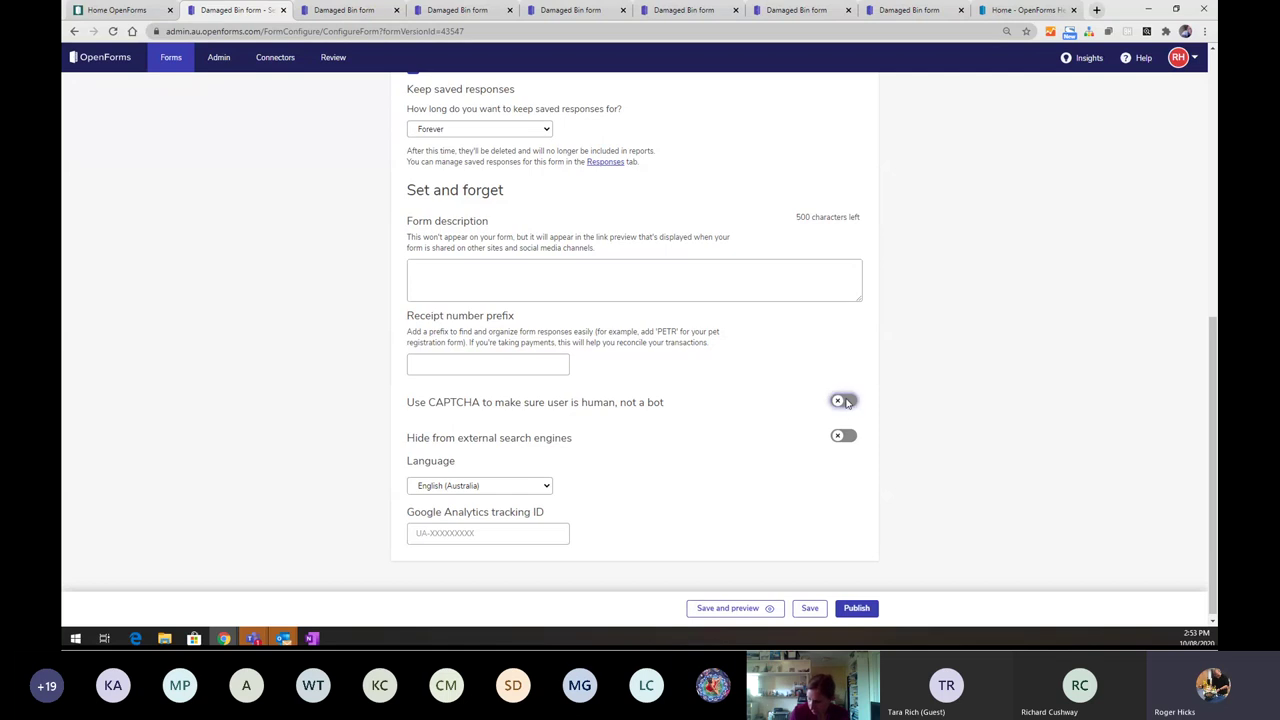
scroll(824, 398, "up", 2)
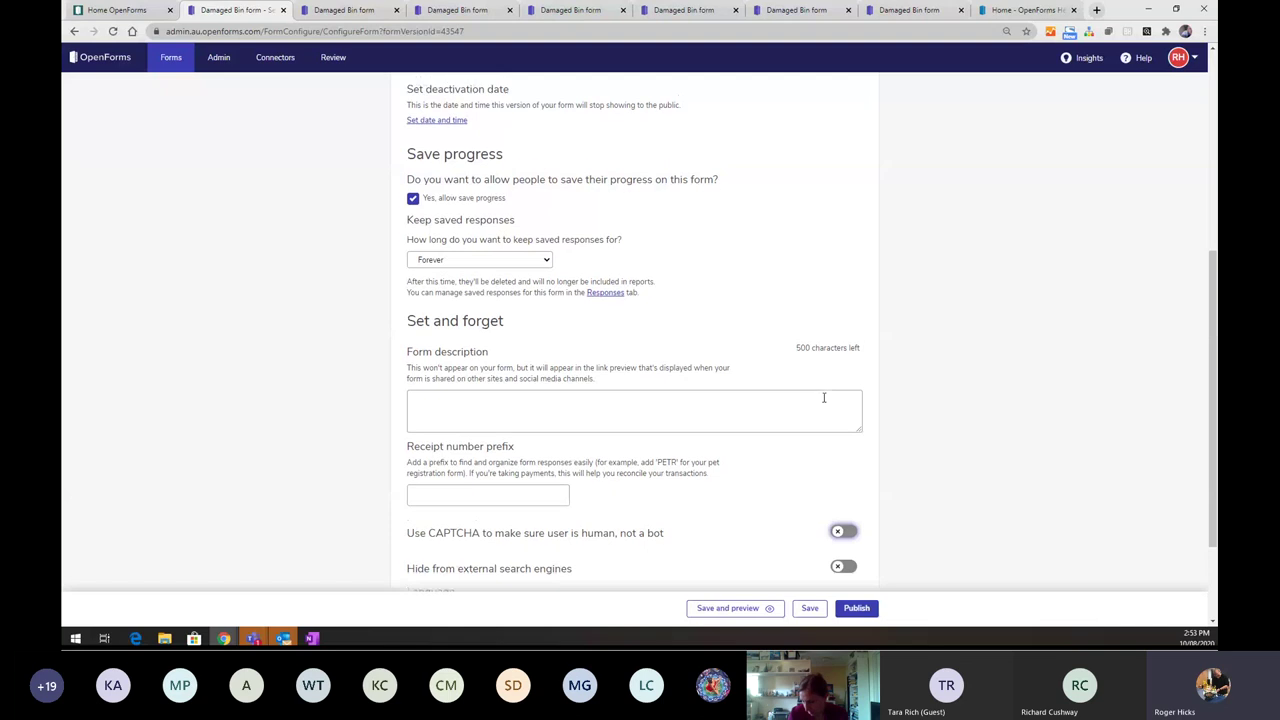
scroll(824, 397, "up", 1)
scroll(824, 397, "up", 1)
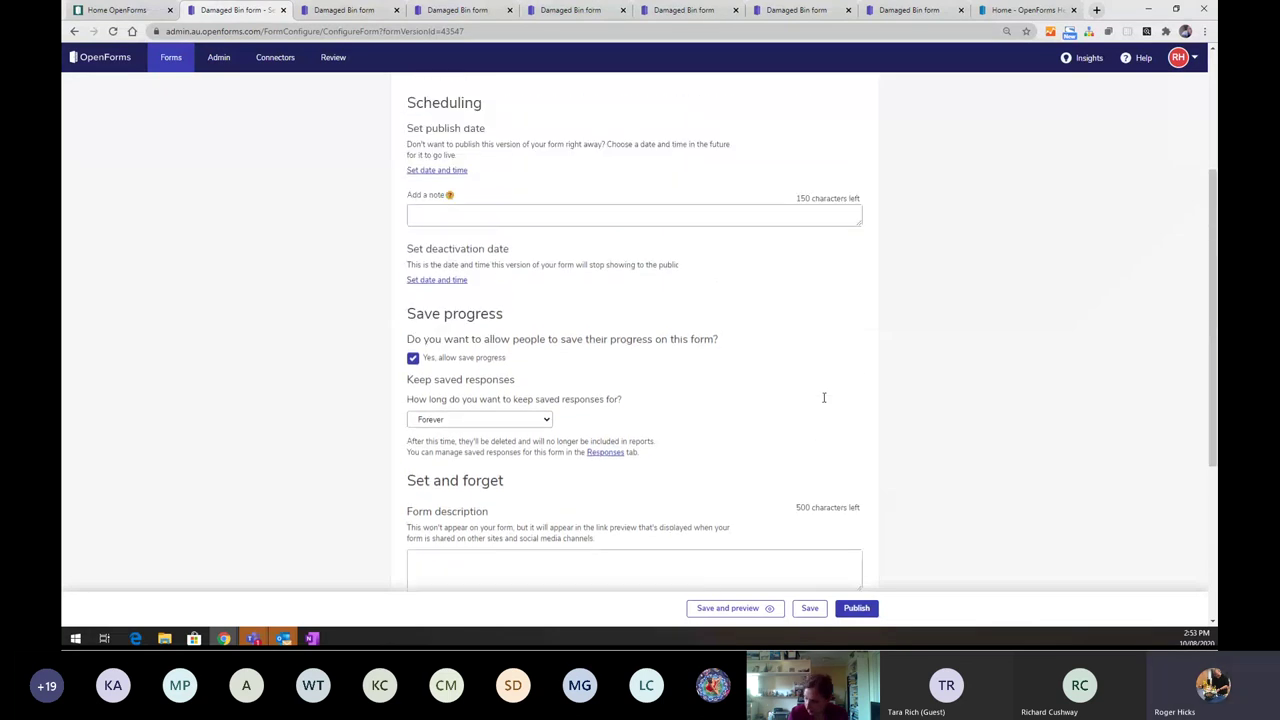
scroll(824, 397, "down", 2)
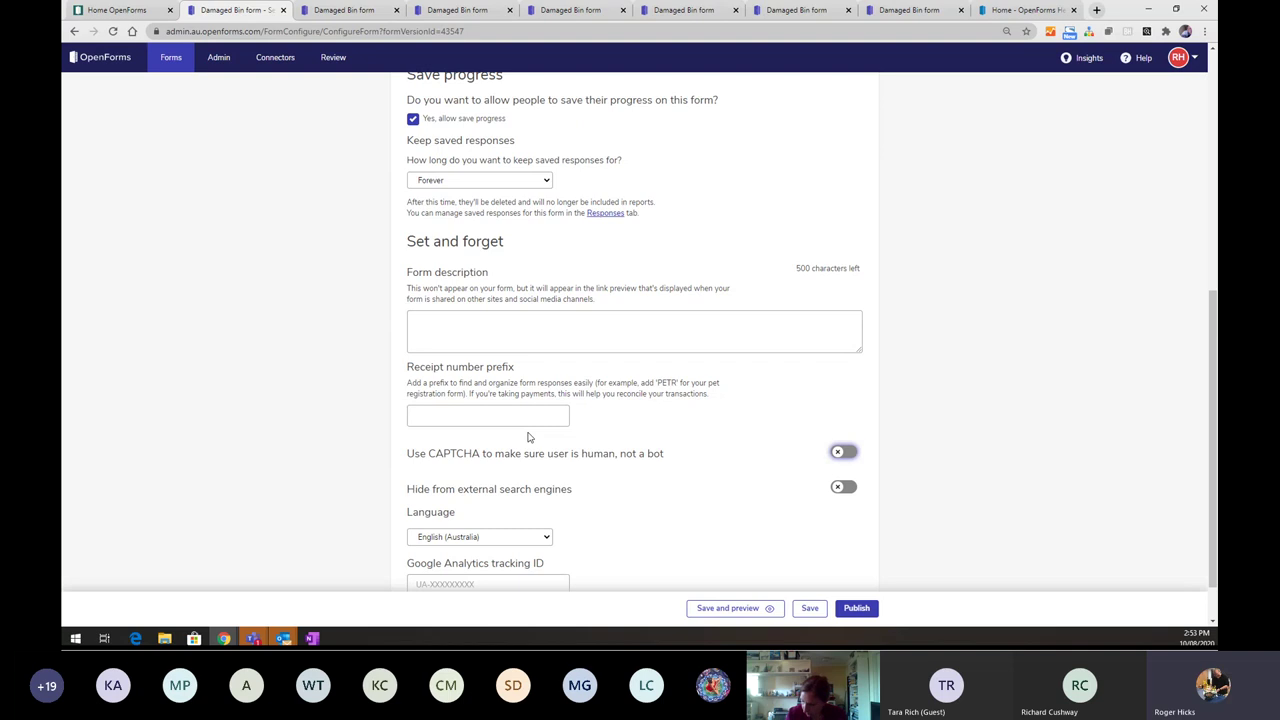
scroll(529, 437, "up", 5)
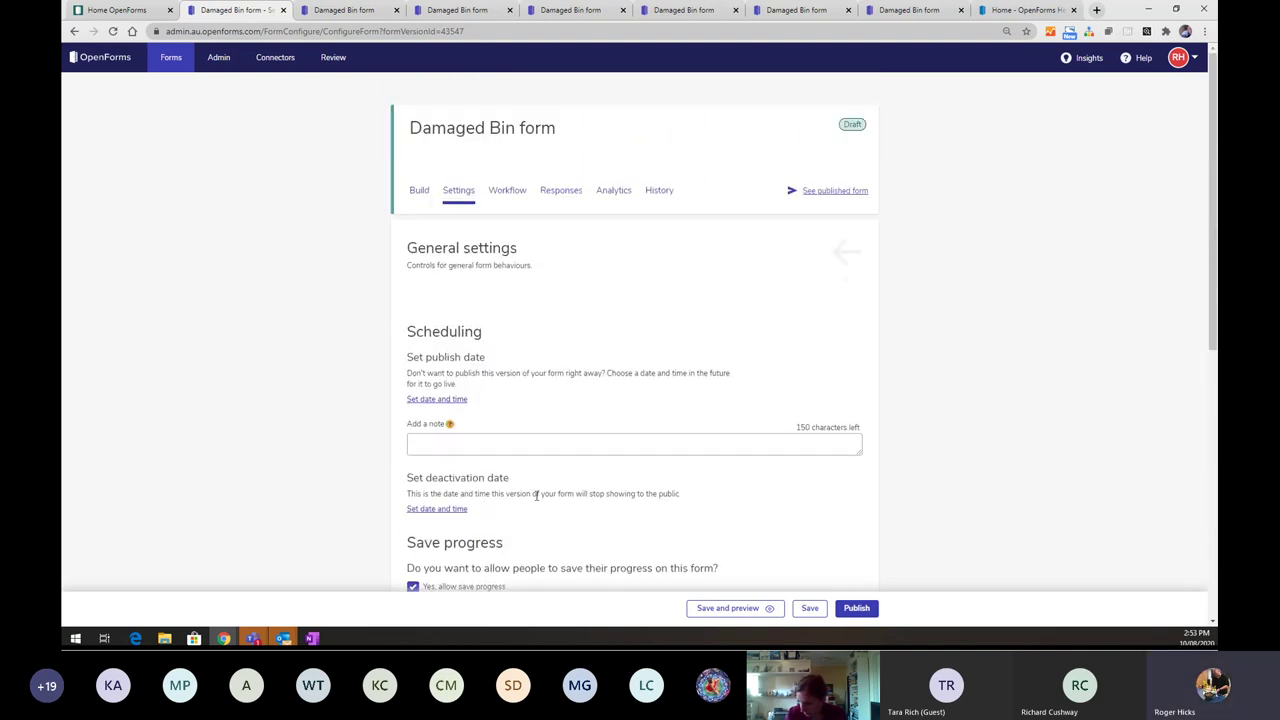
- Leave the settings without saving and return to the draft's Build page of Bin details questions
left_click(418, 190)
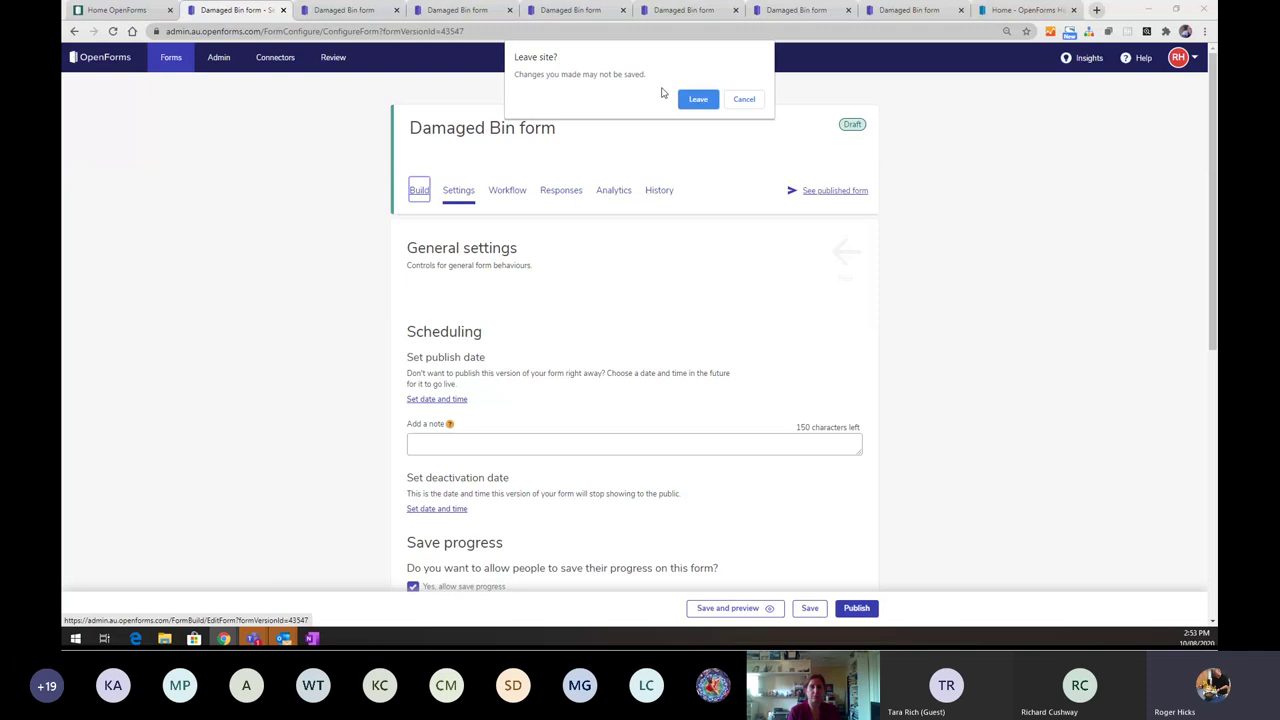
left_click(694, 99)
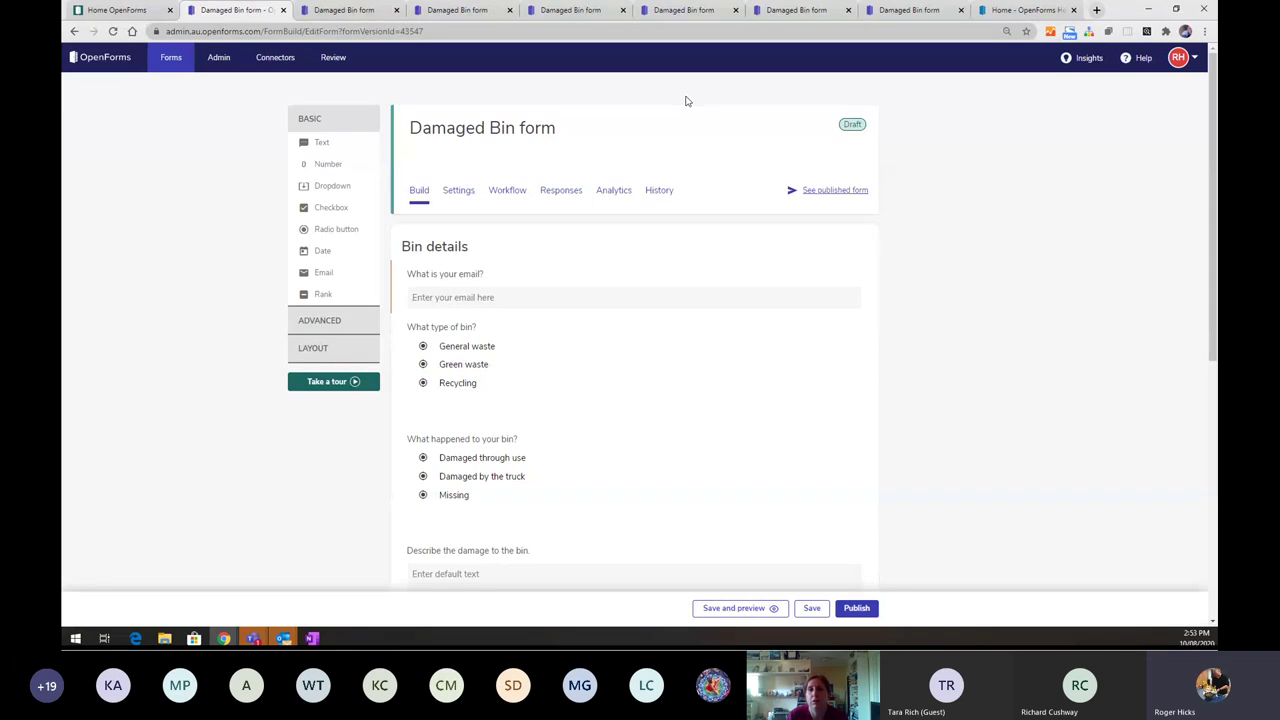
left_click(466, 197)
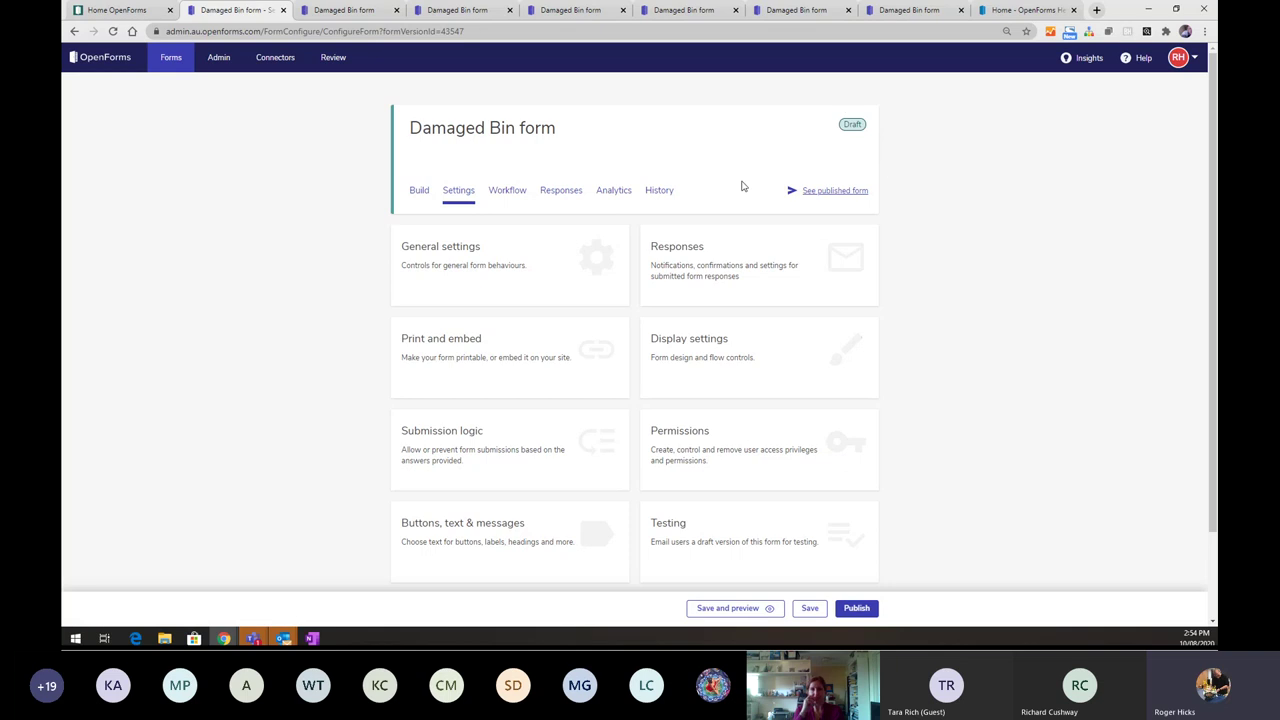
scroll(742, 186, "down", 1)
scroll(742, 186, "up", 1)
left_click(418, 192)
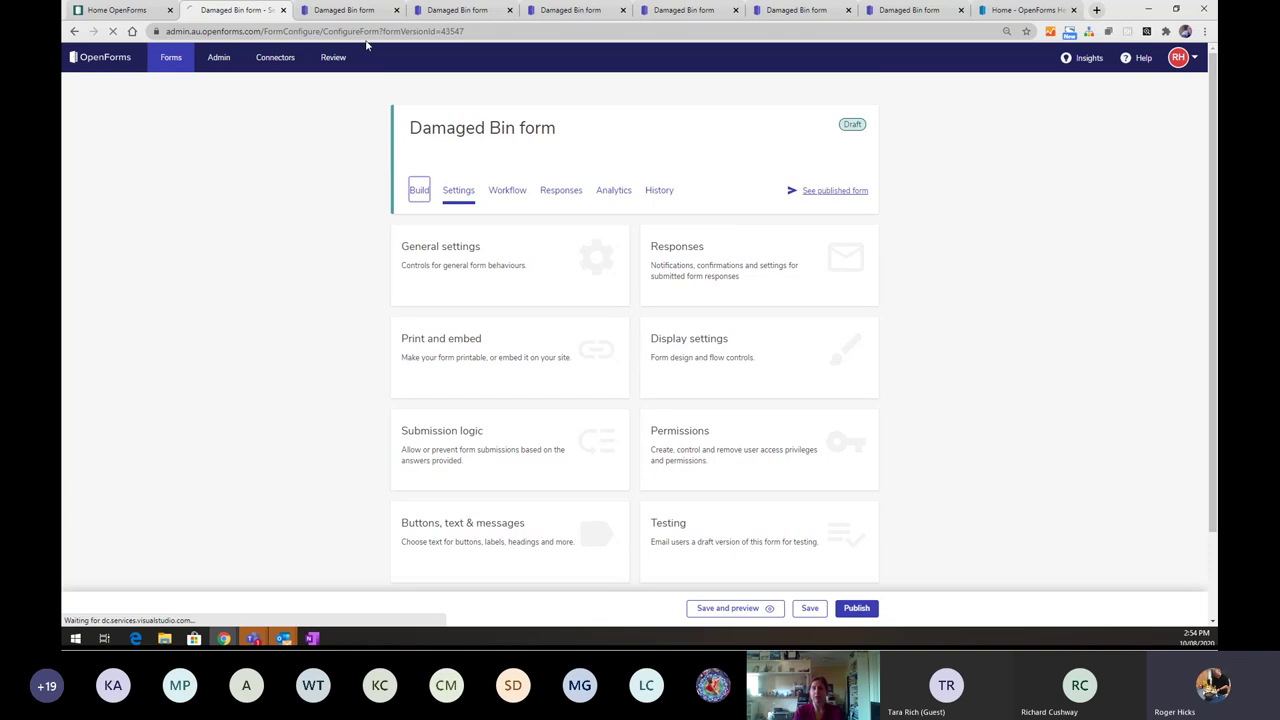
left_click(345, 10)
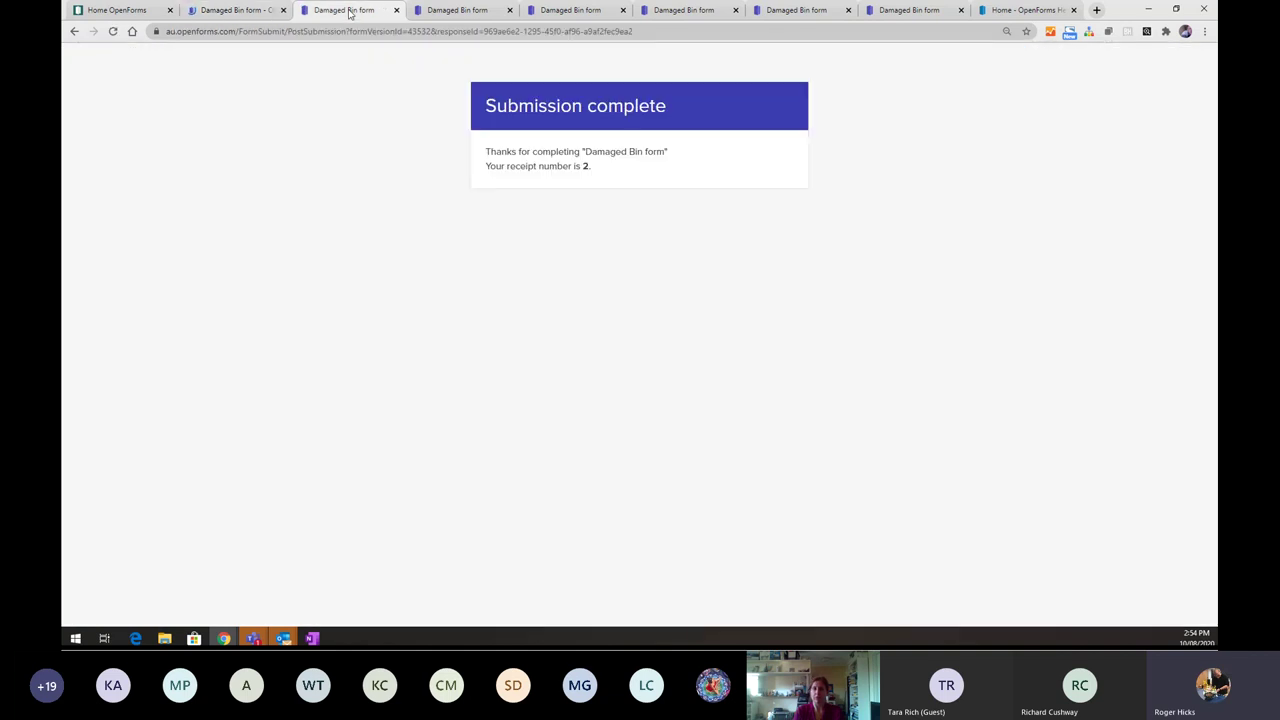
left_click(234, 10)
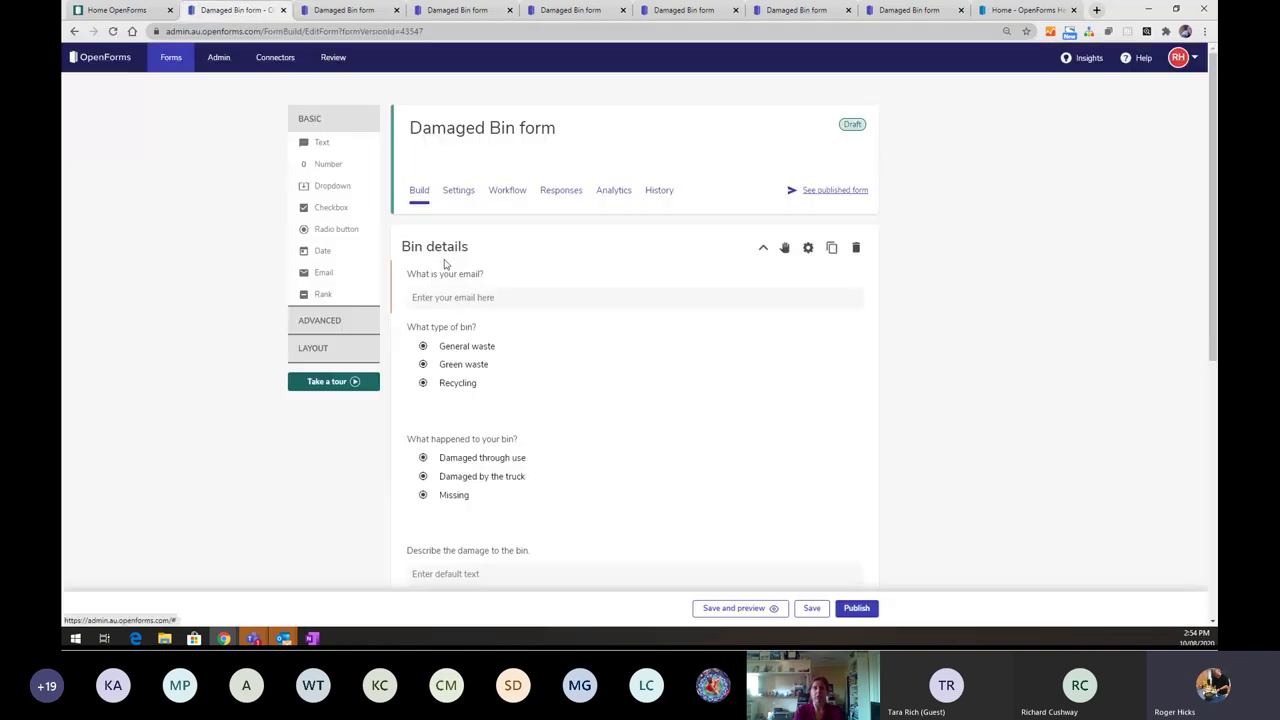
- Open the published Damaged Bin form in a new tab, then show the draft's Workflow diagram
left_click(830, 196)
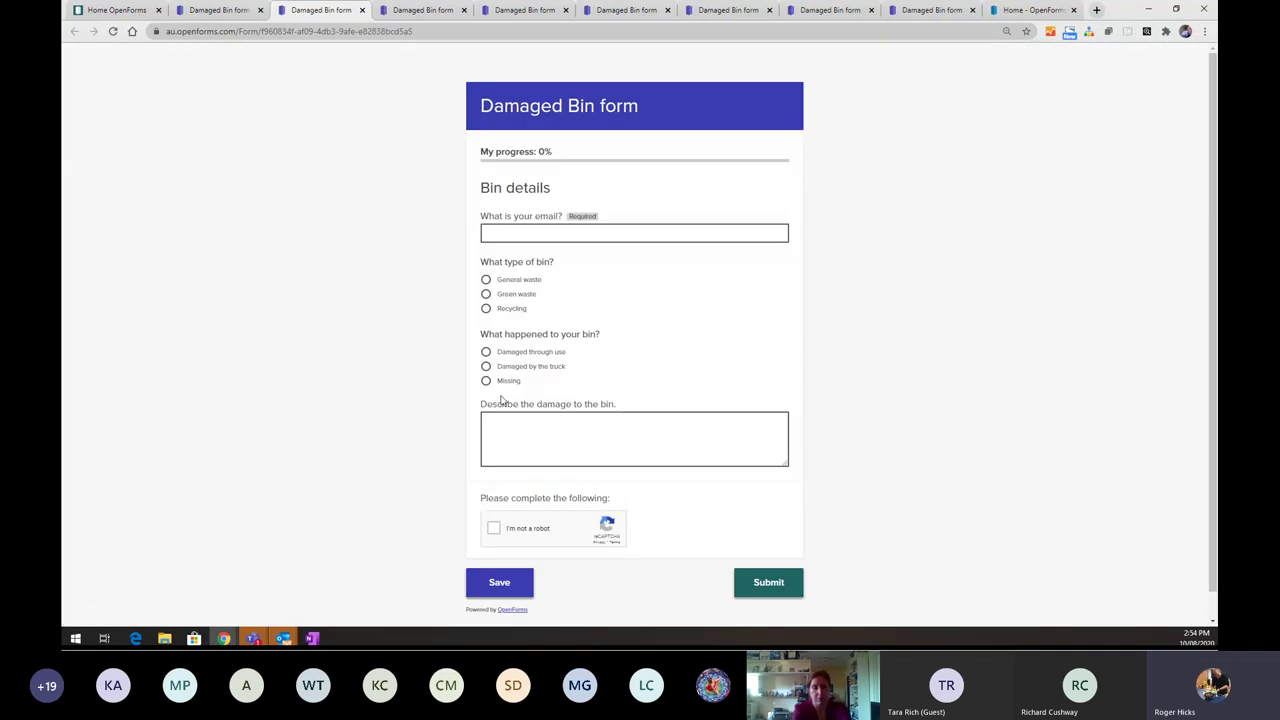
left_click(225, 20)
left_click(509, 194)
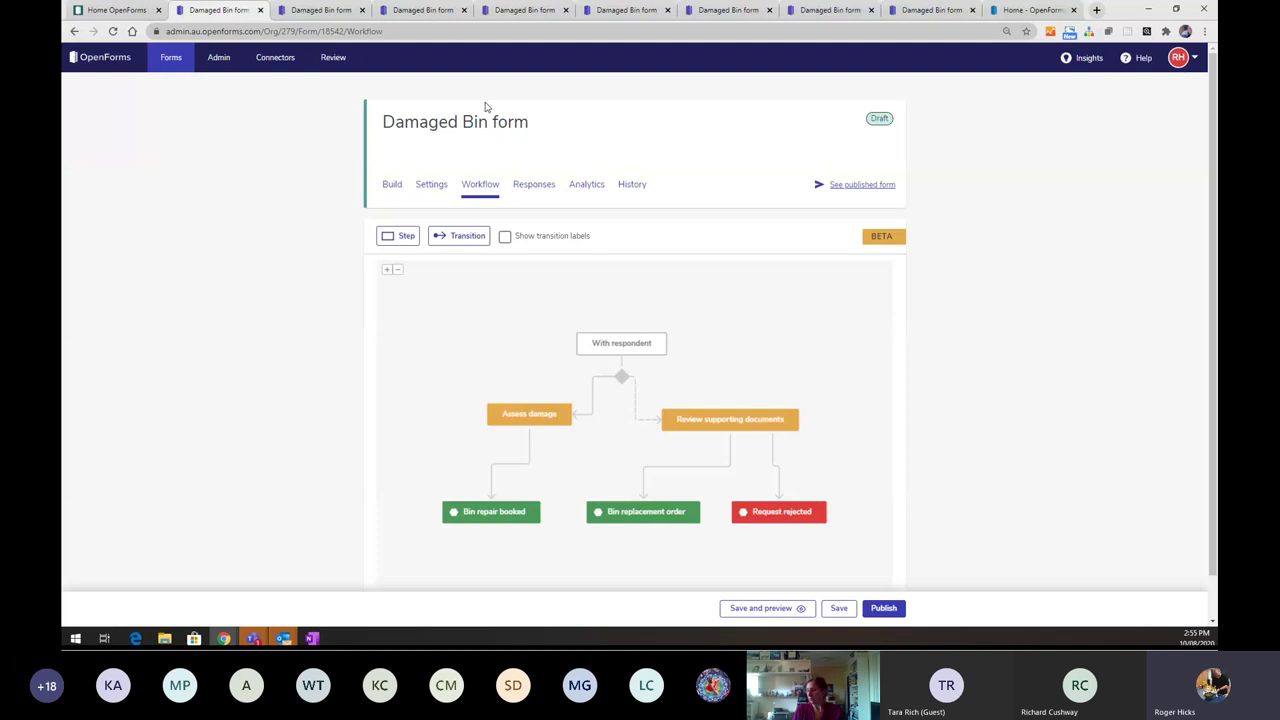
- Switch to the 'Home OpenForms' browser tab showing the public home page
left_click(140, 11)
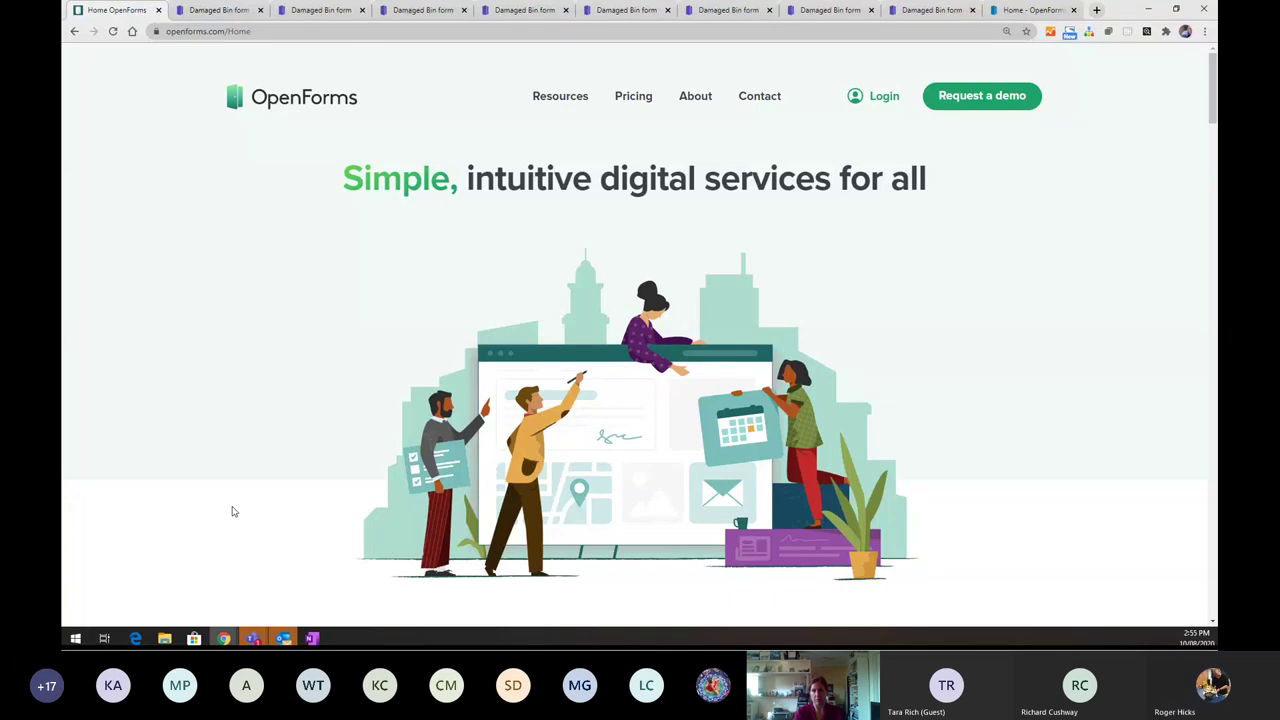
mouse_move(253, 638)
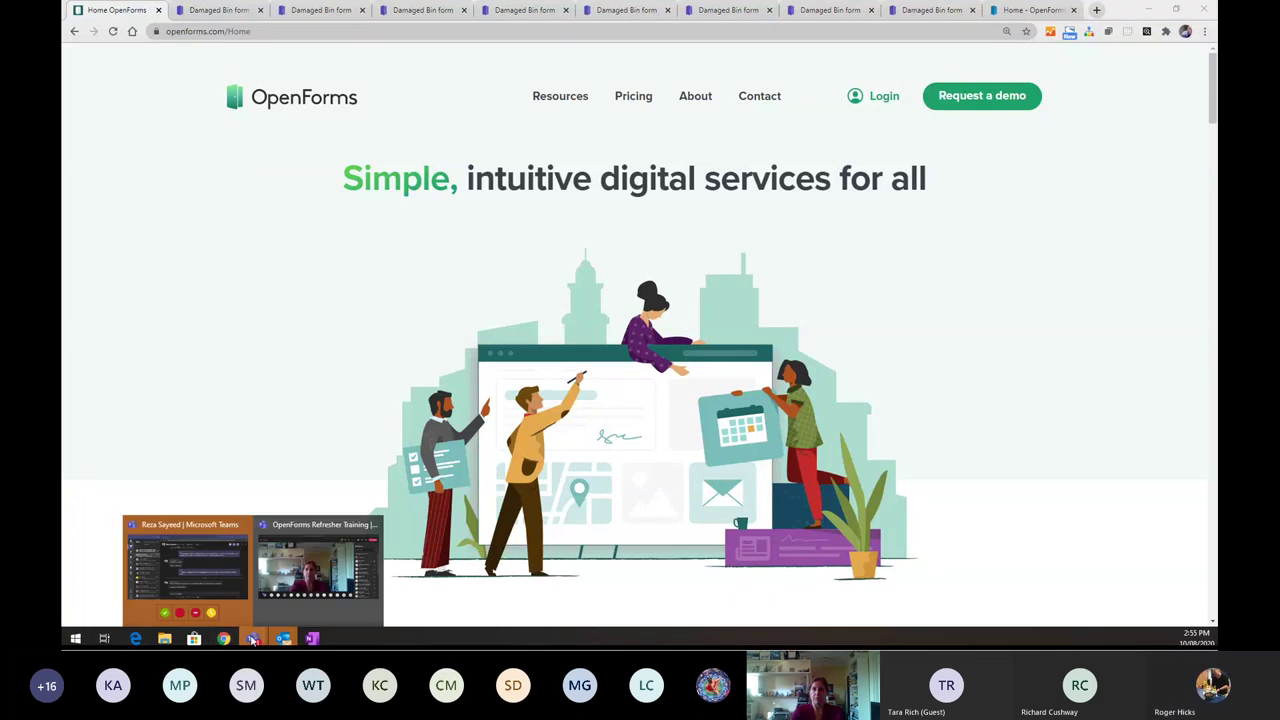